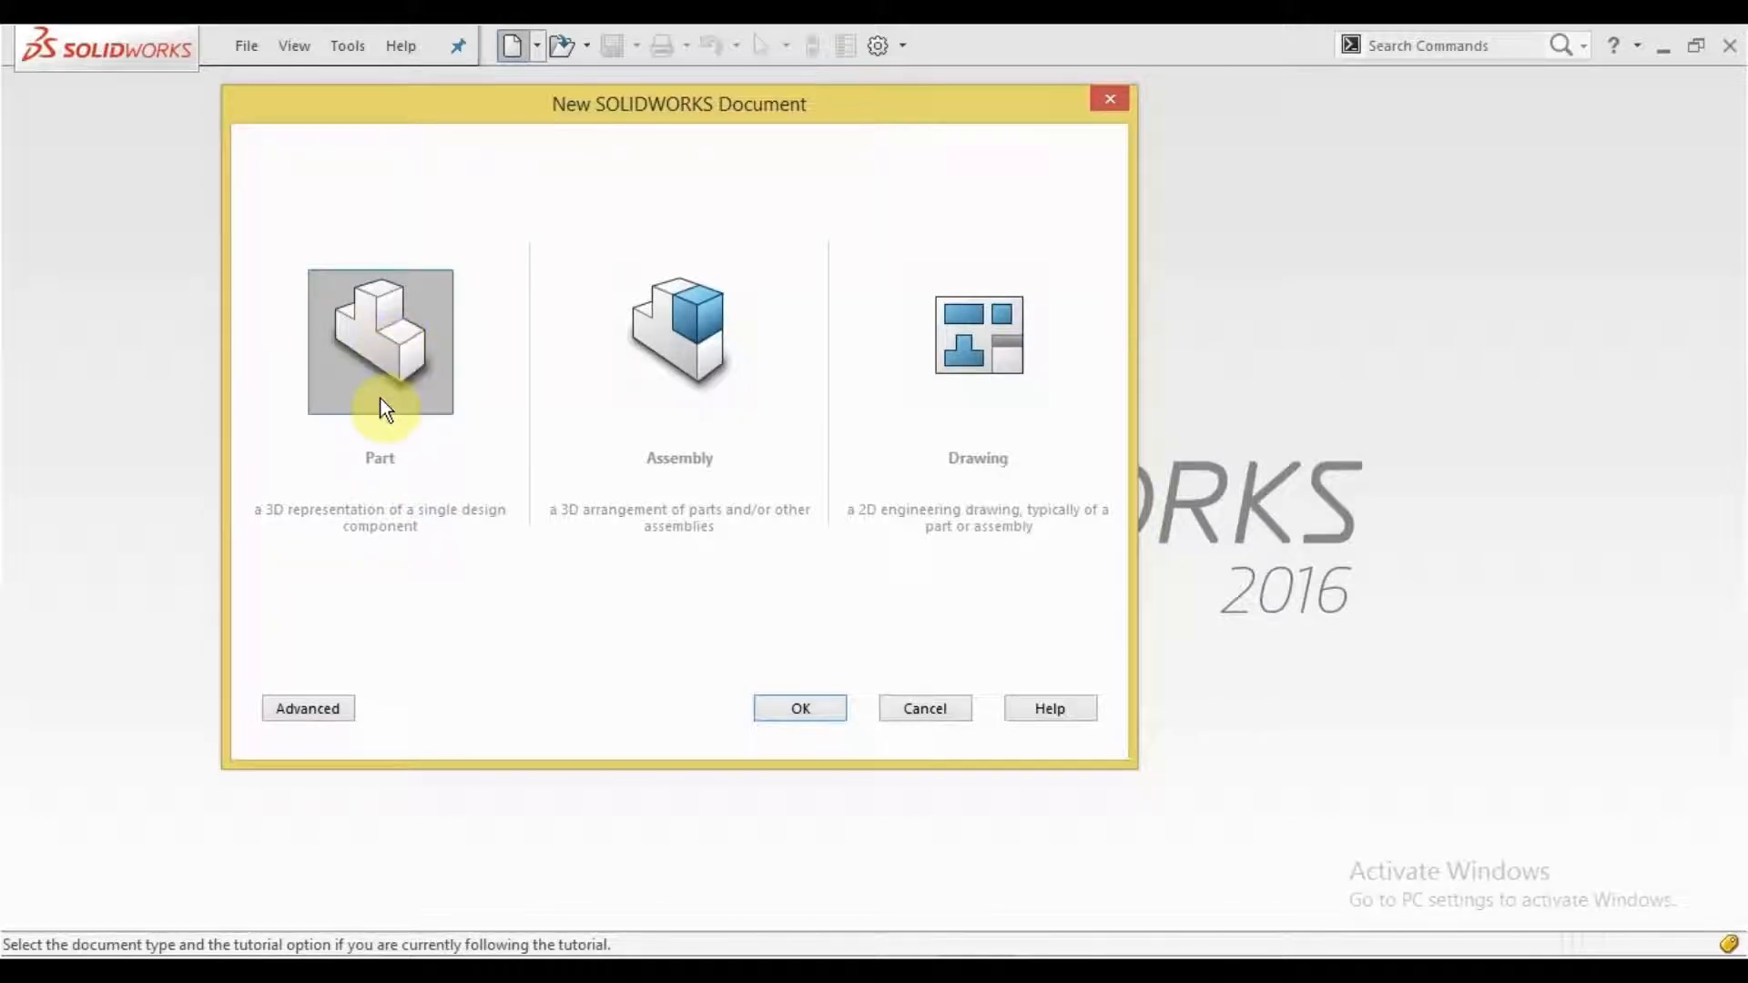
# Step: Create a new part document
pyautogui.click(646, 337)
pyautogui.click(393, 360)
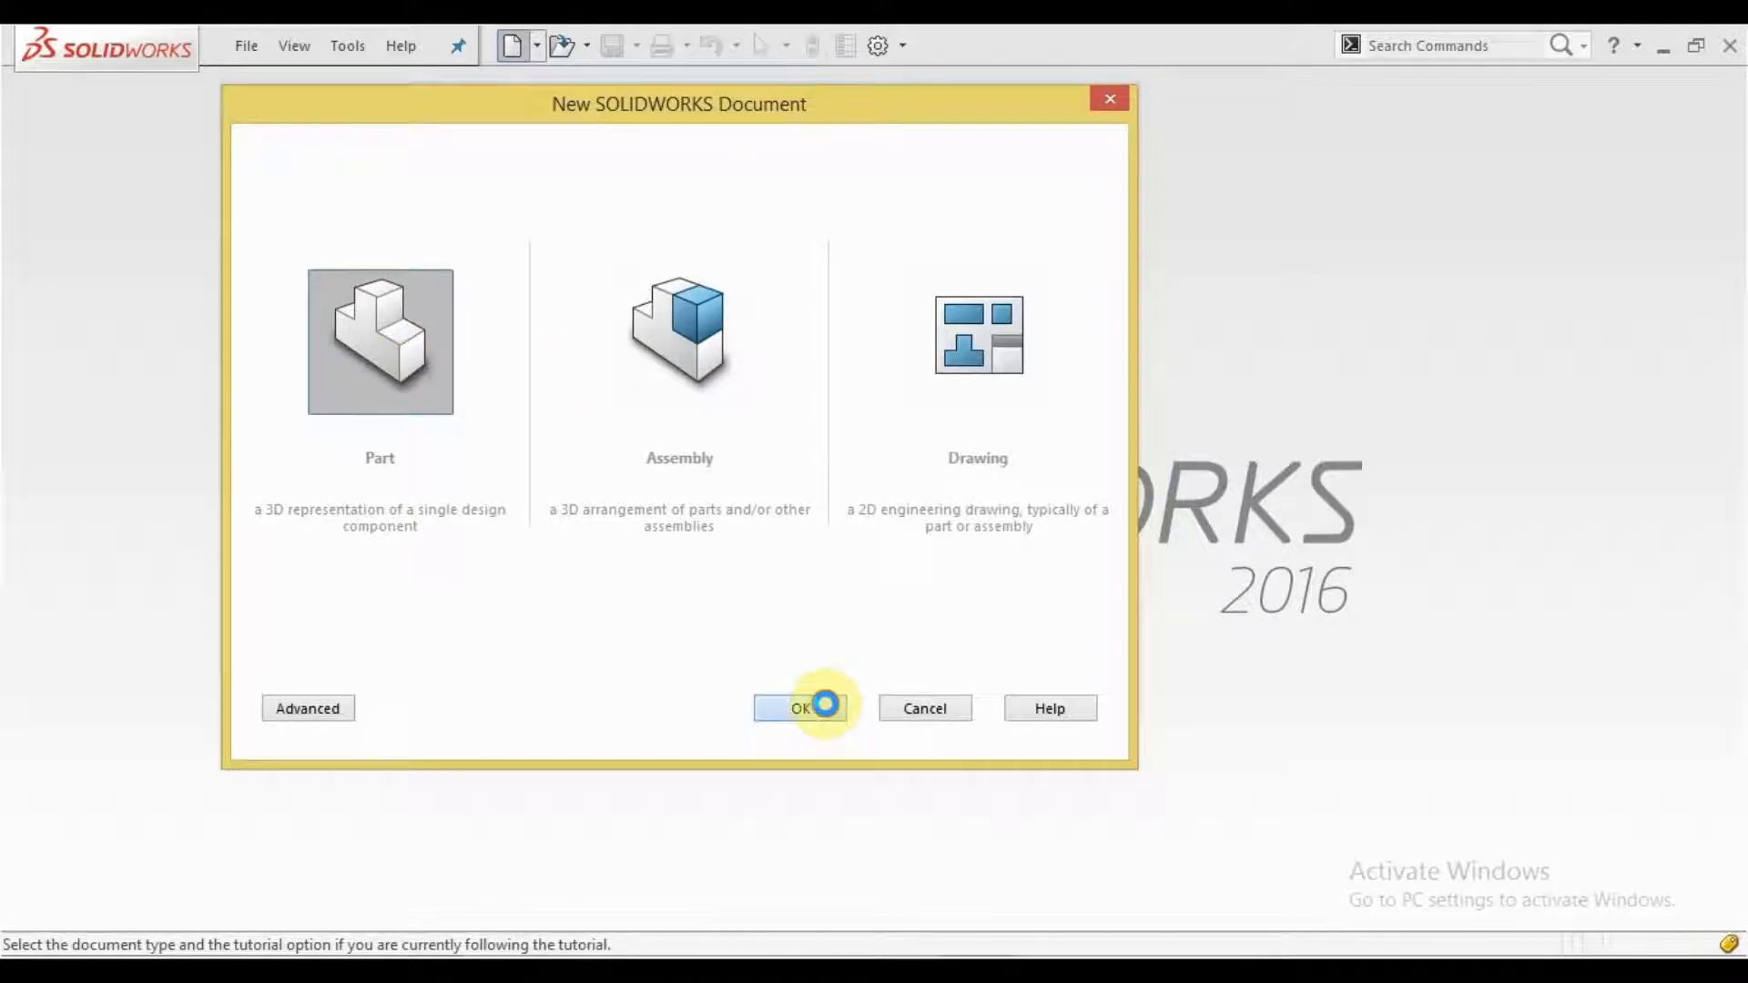
pyautogui.click(825, 704)
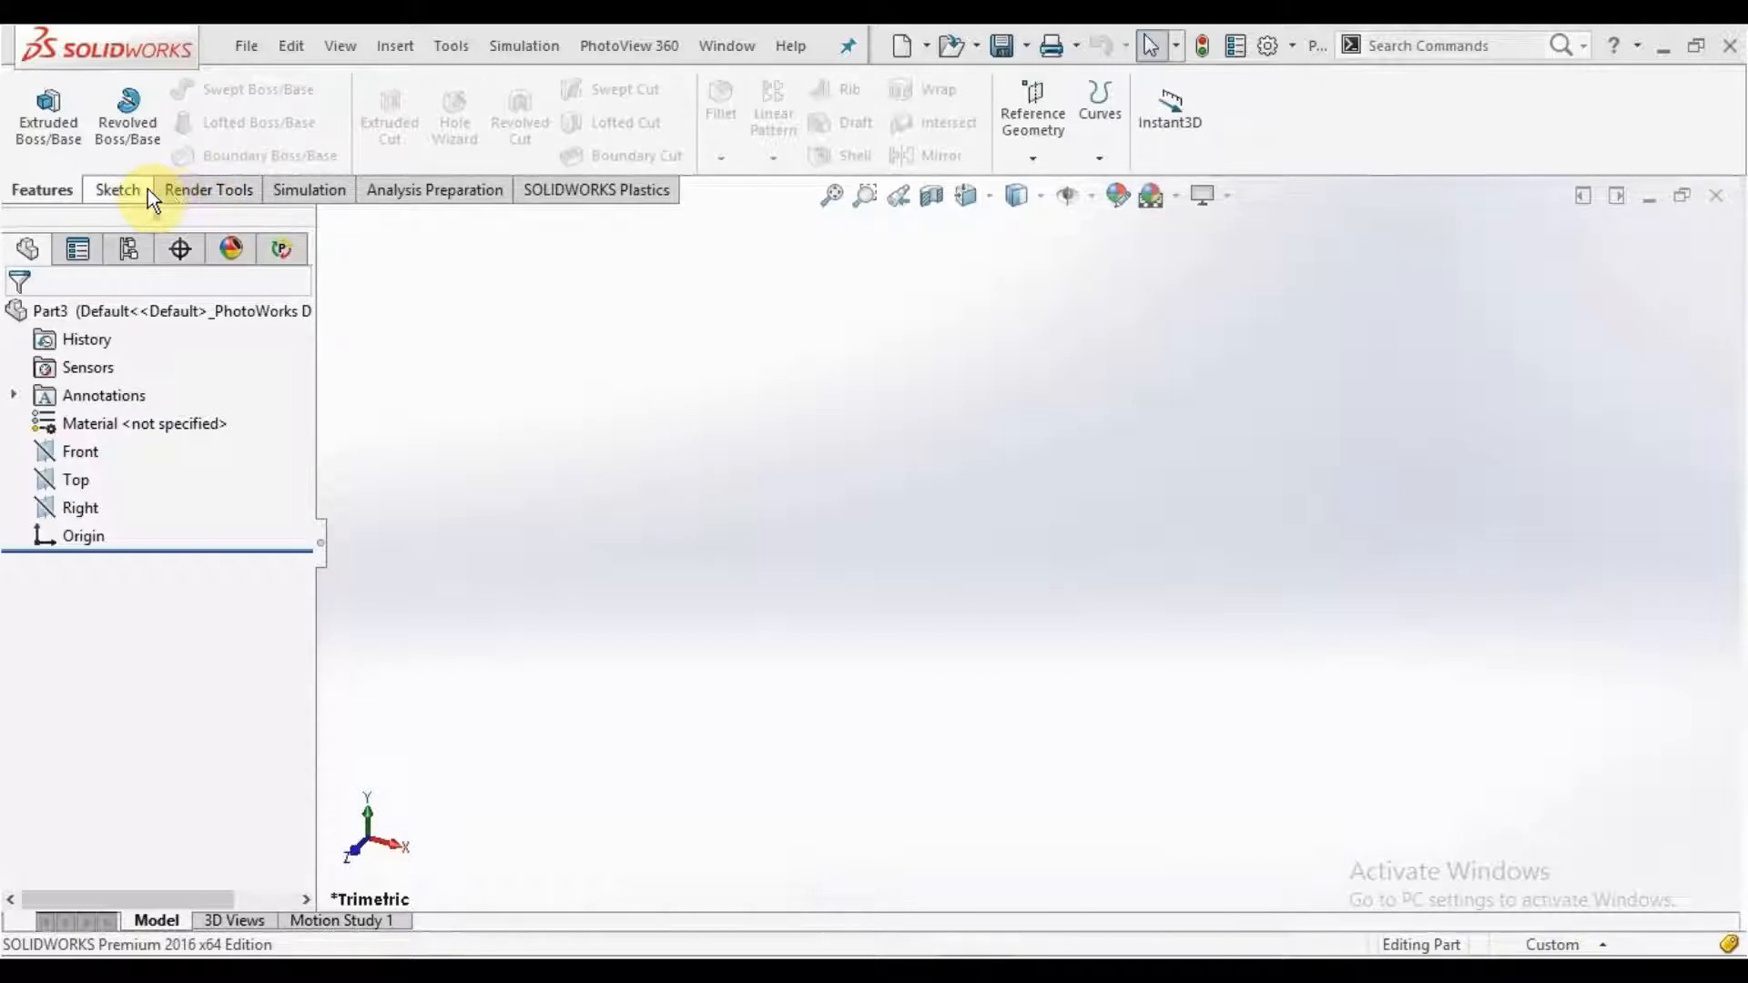
pyautogui.rightClick(44, 188)
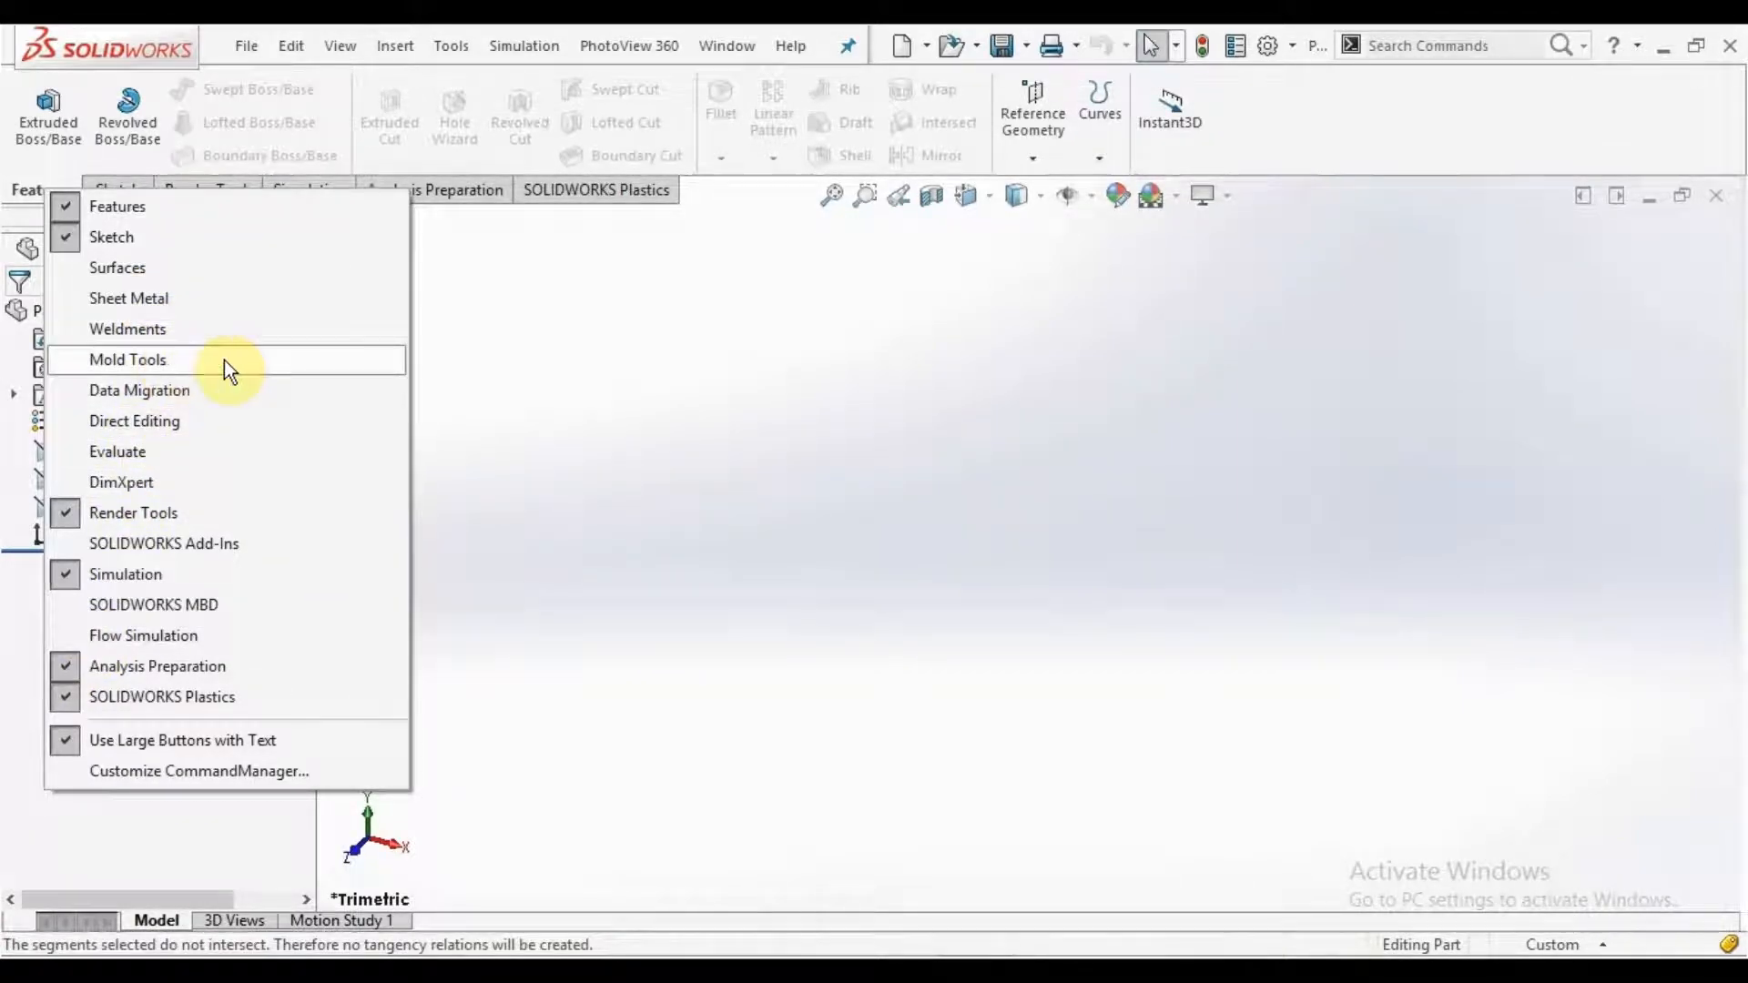
pyautogui.click(503, 364)
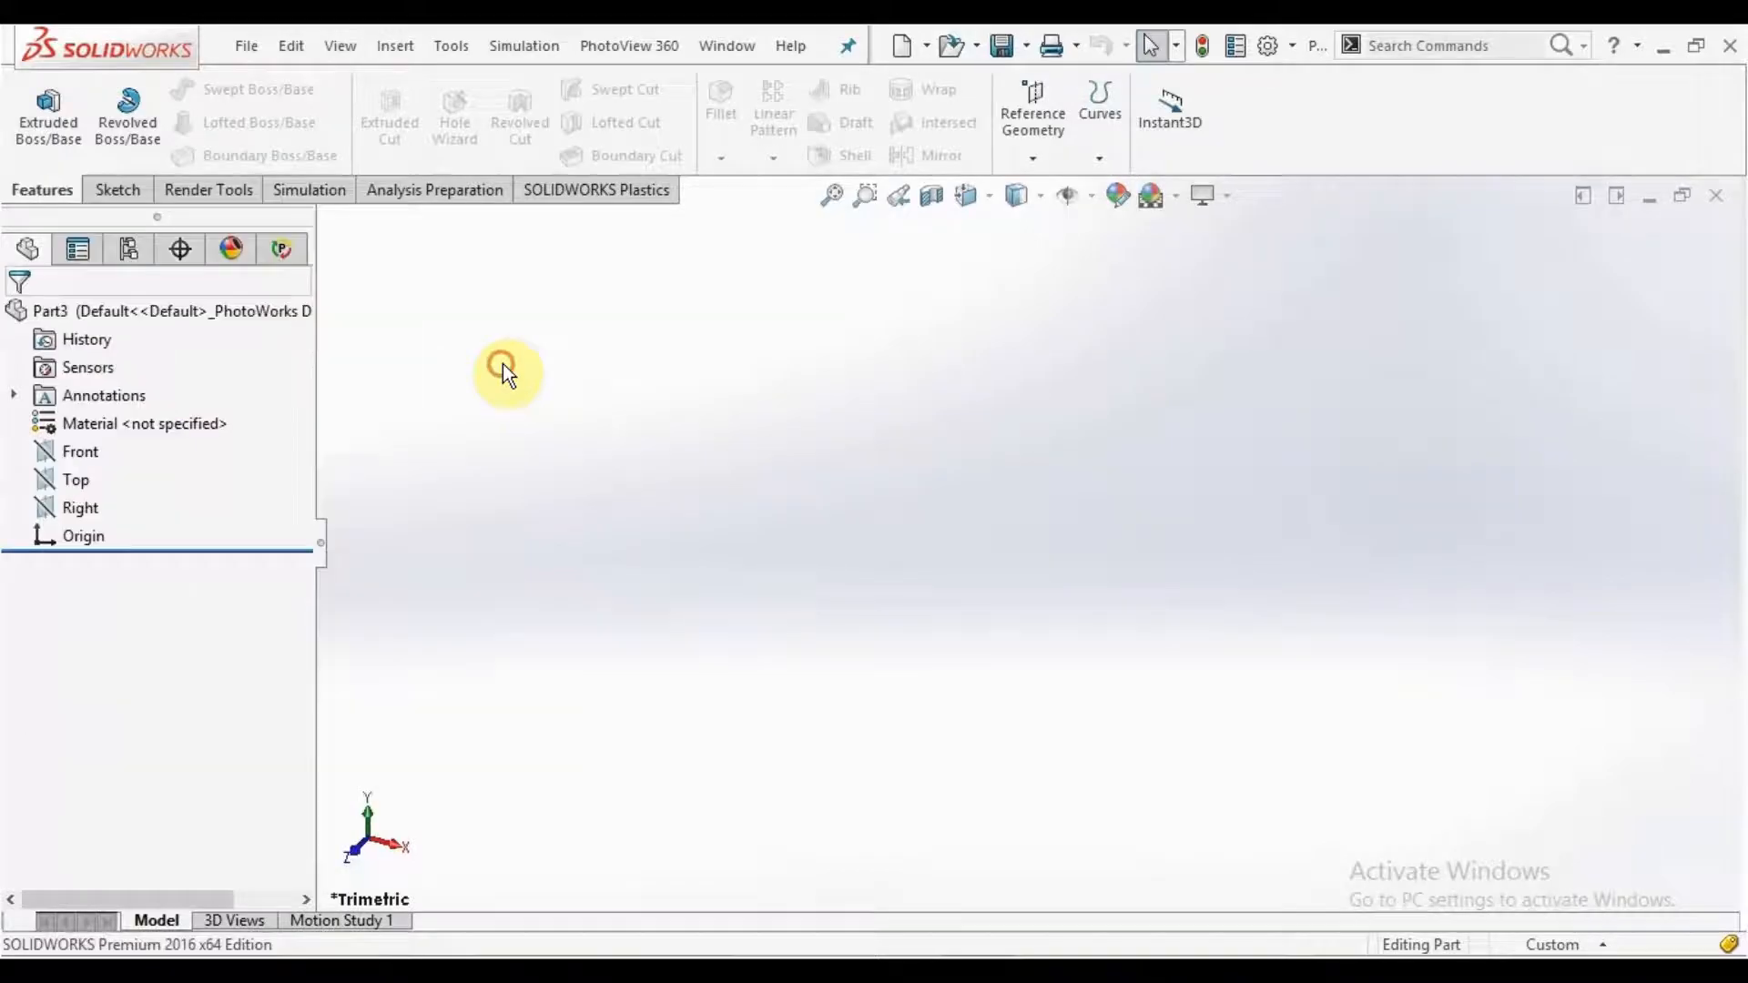
# Step: Make the Front, Top and Right reference planes visible in the graphics area
pyautogui.click(129, 189)
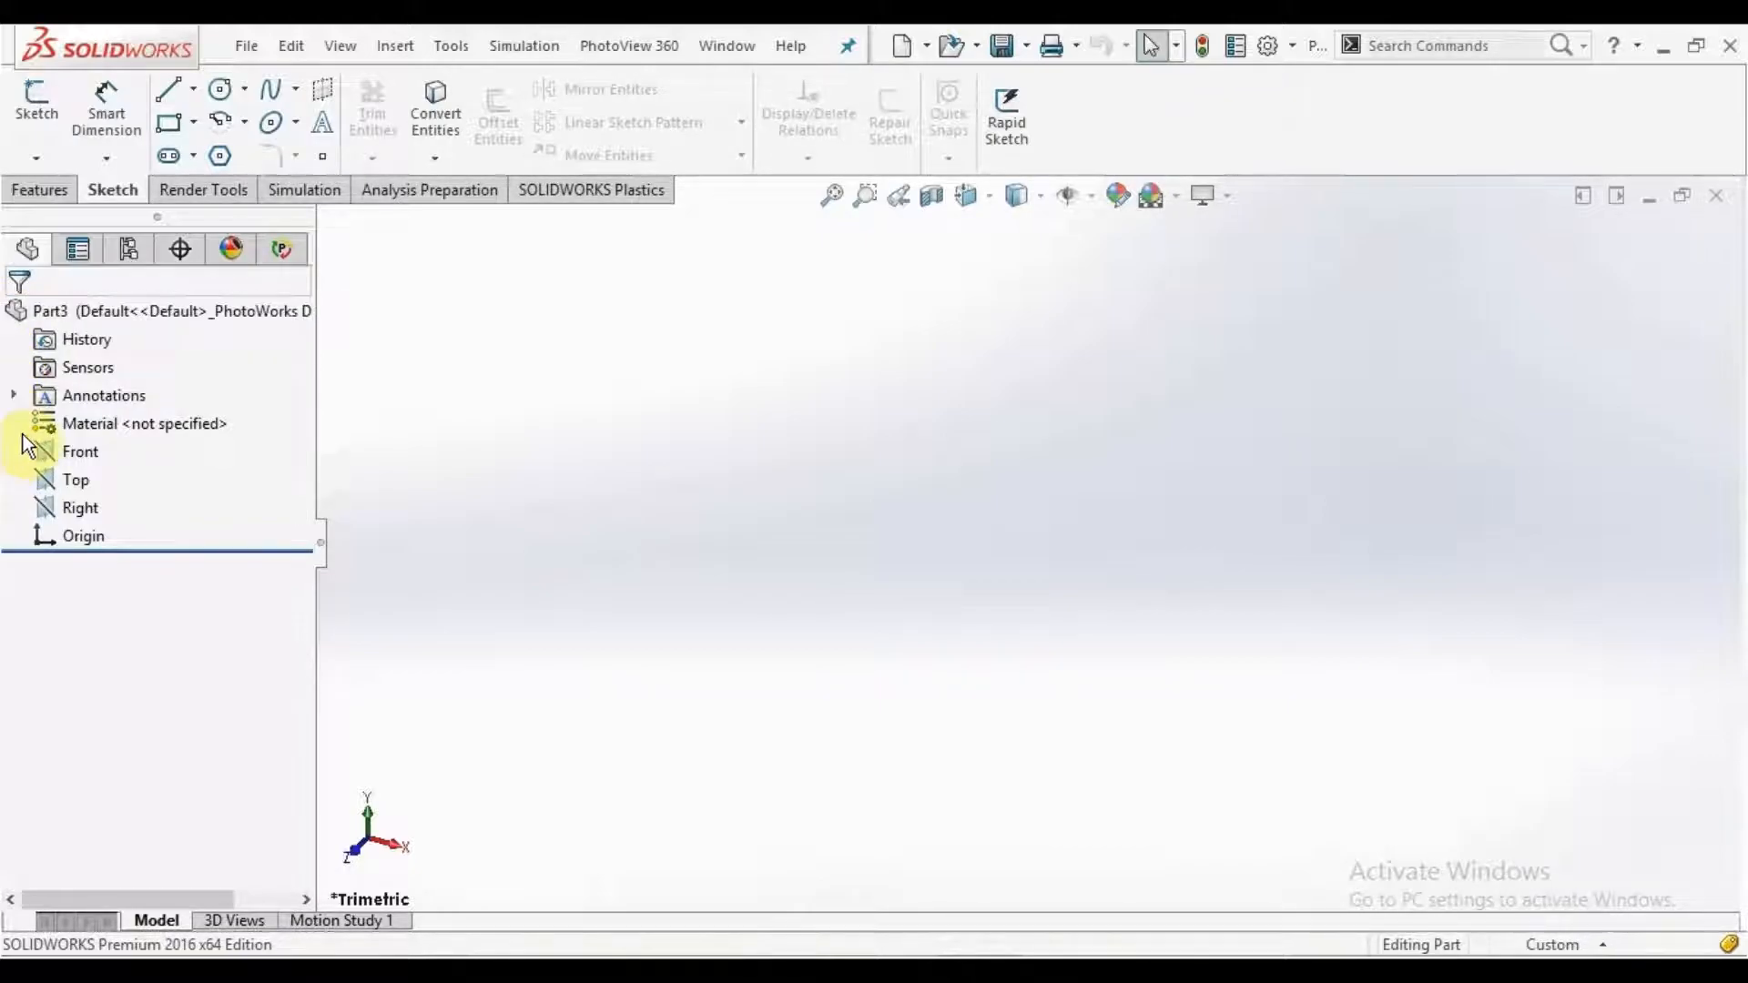
pyautogui.click(73, 454)
pyautogui.click(81, 481)
pyautogui.click(78, 506)
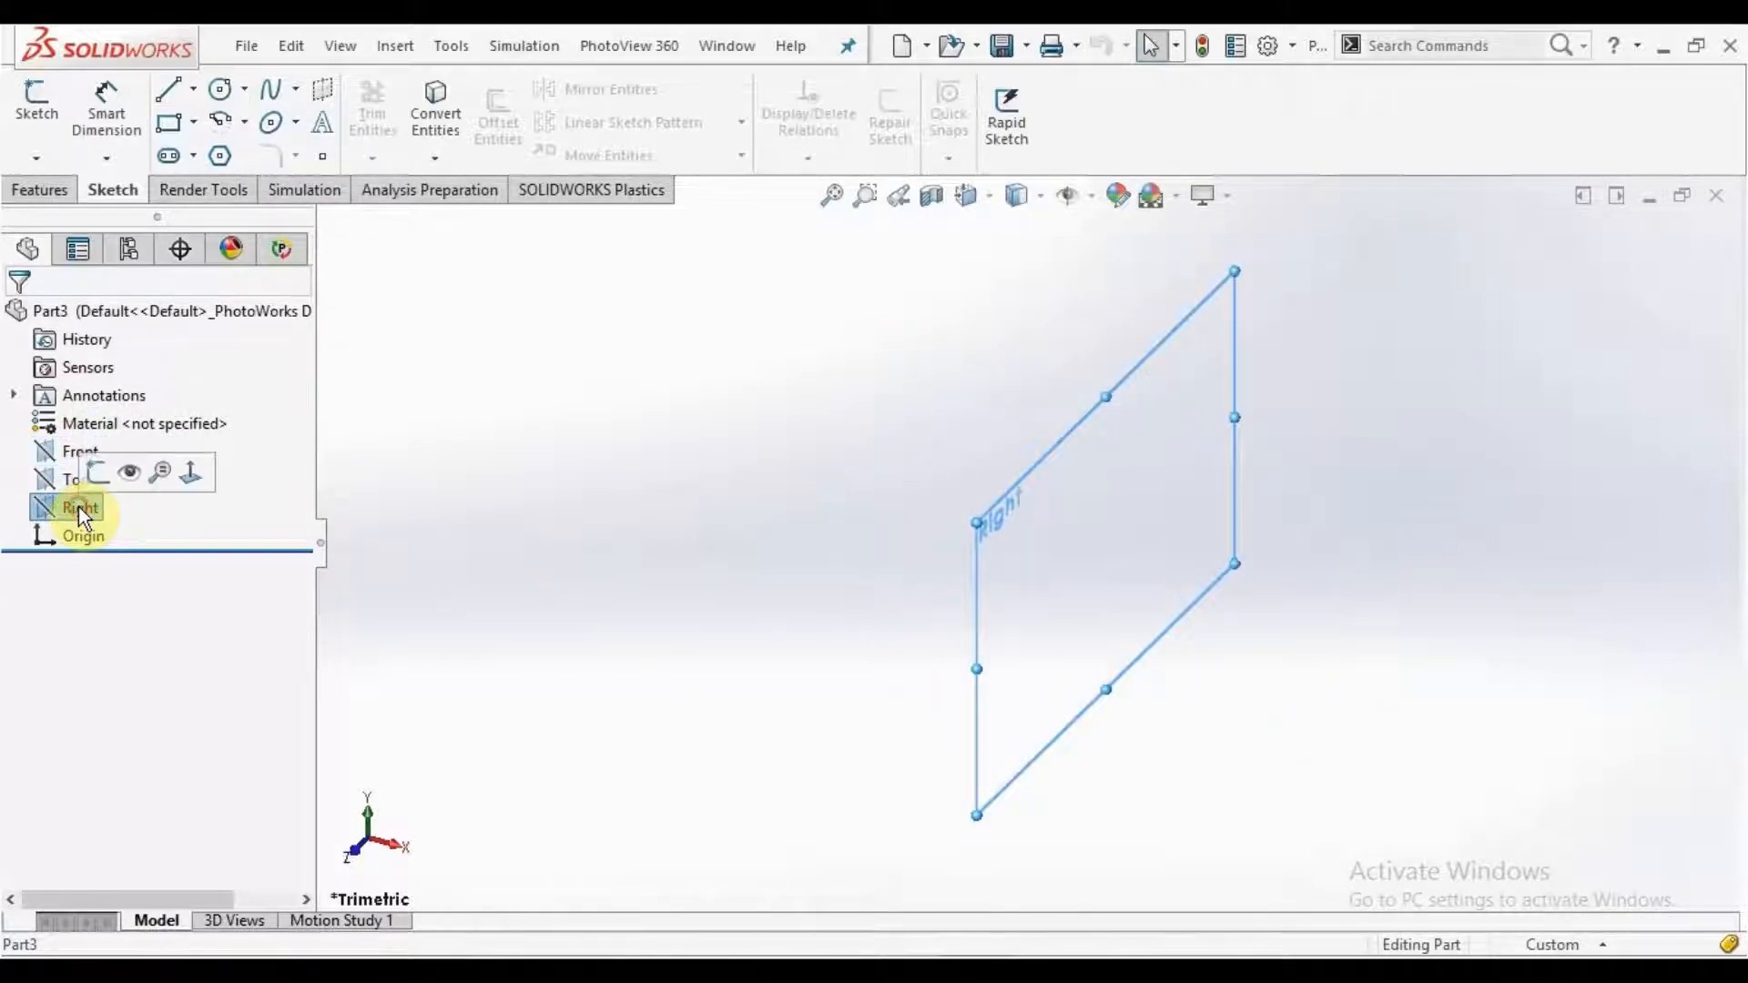
pyautogui.click(457, 458)
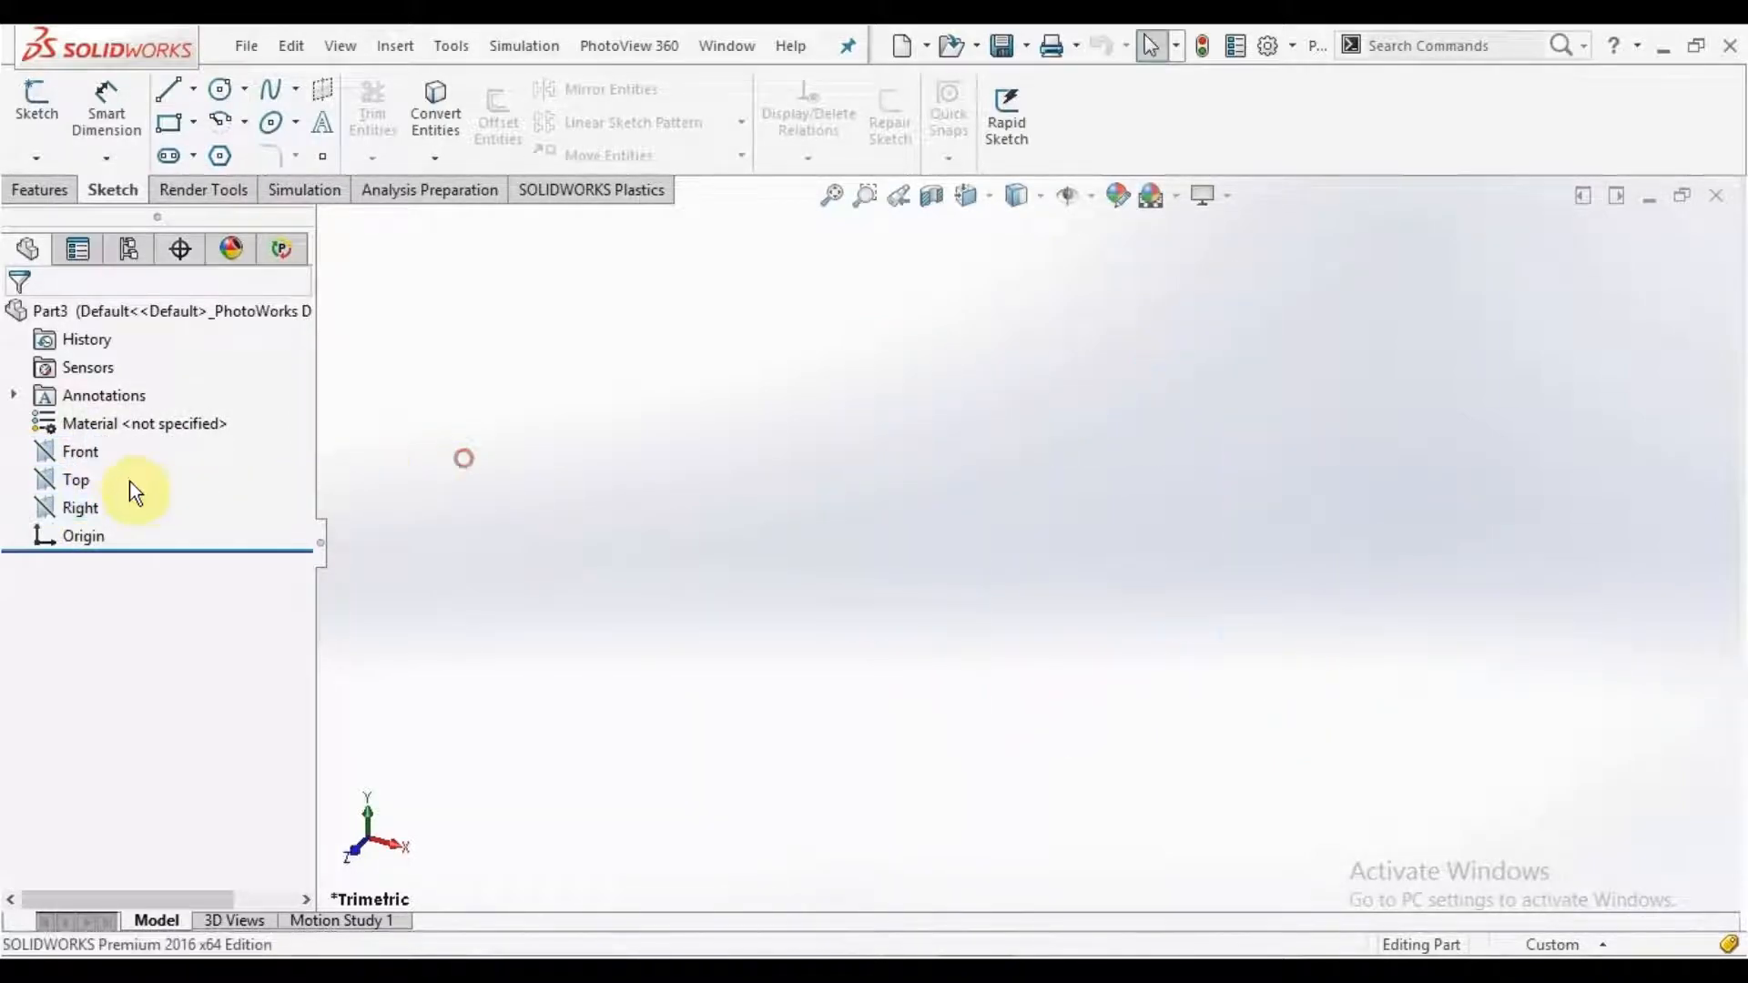
pyautogui.click(78, 456)
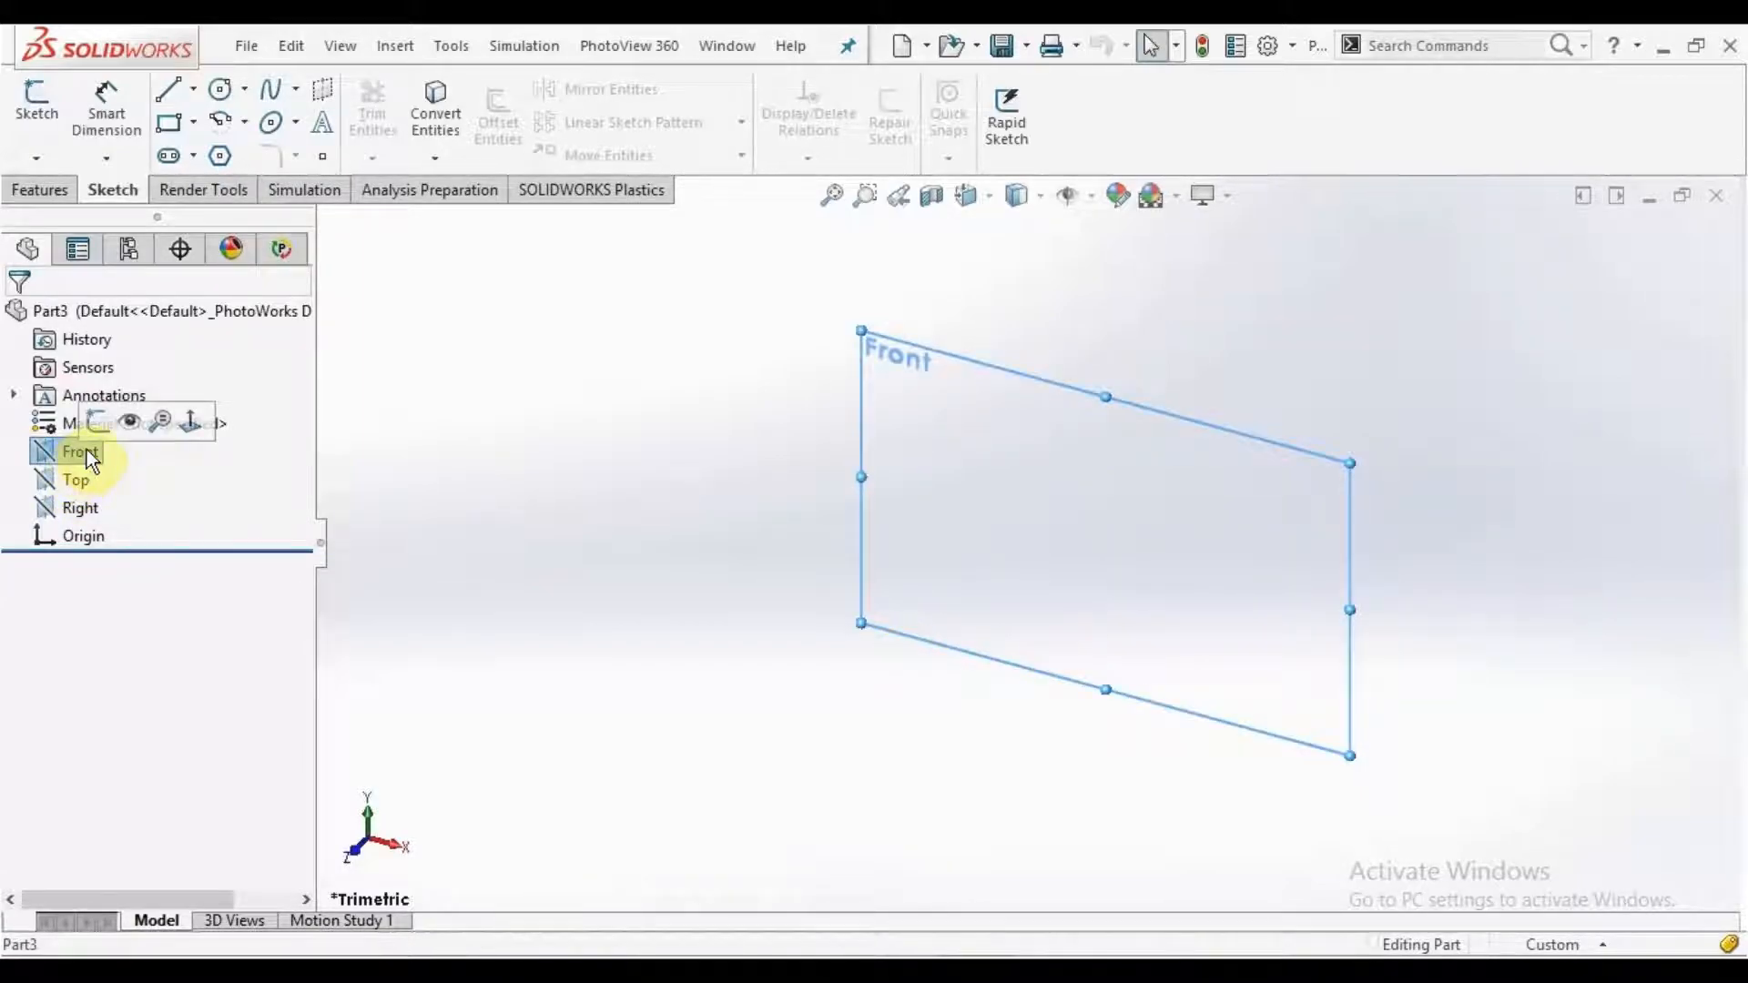
pyautogui.click(124, 423)
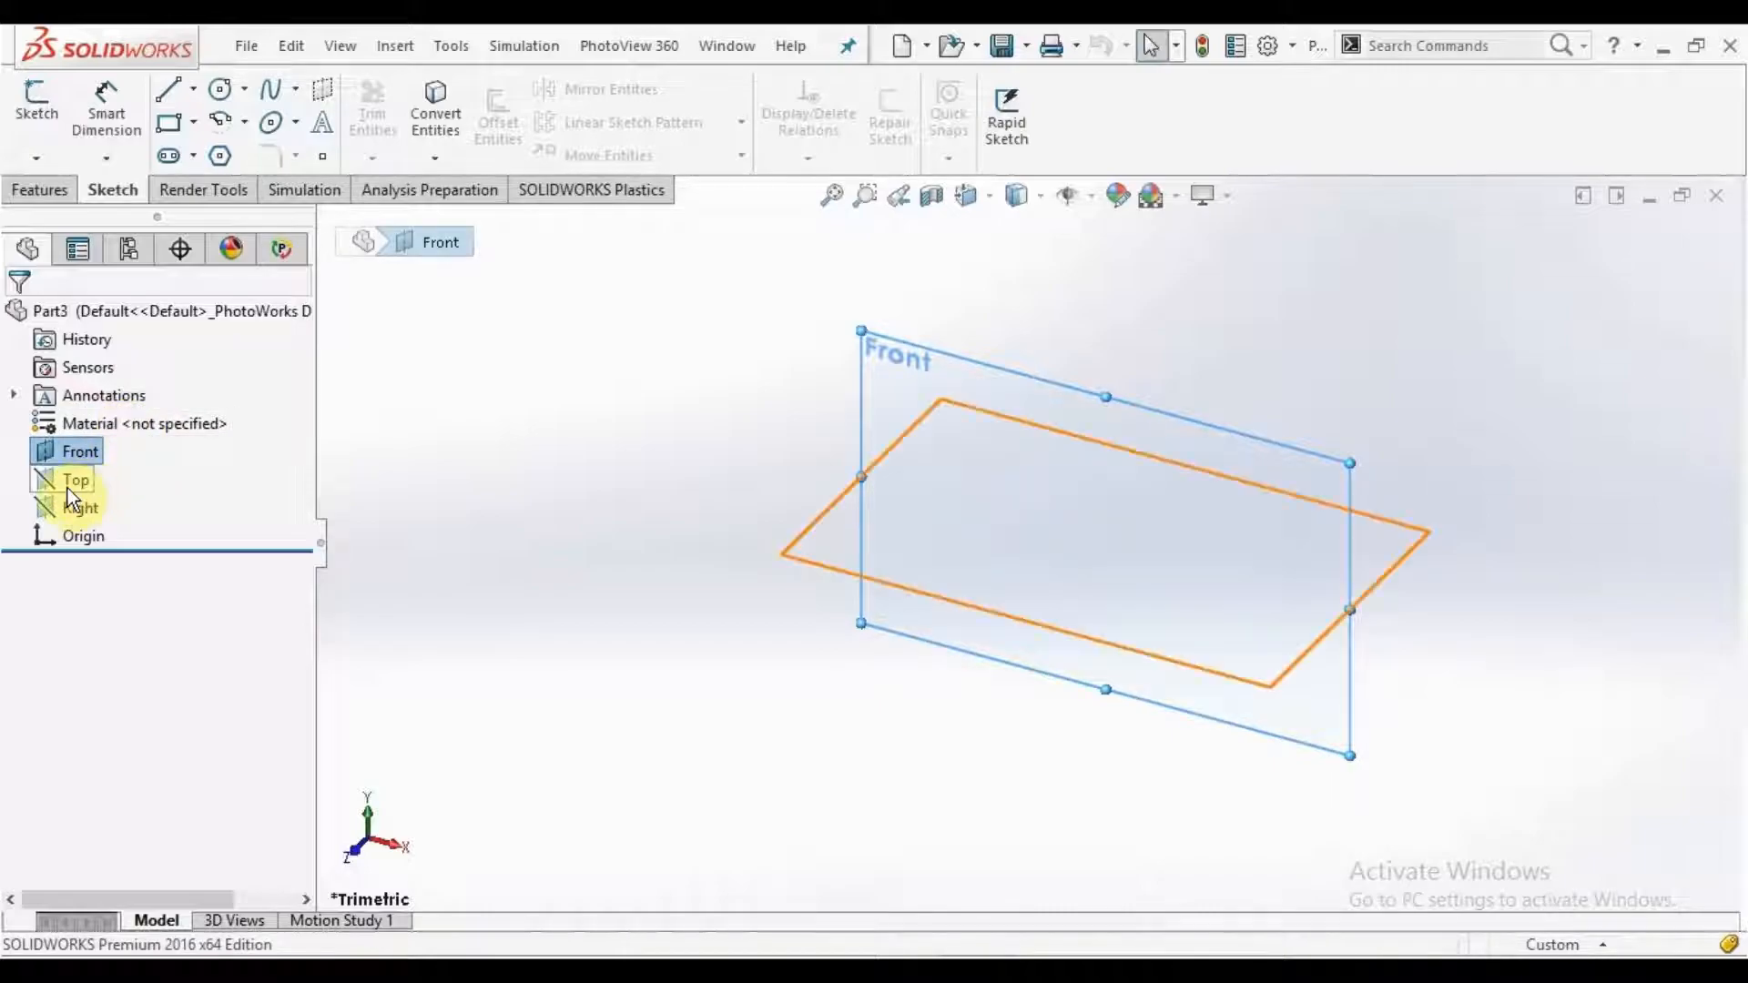
pyautogui.click(73, 479)
pyautogui.click(124, 444)
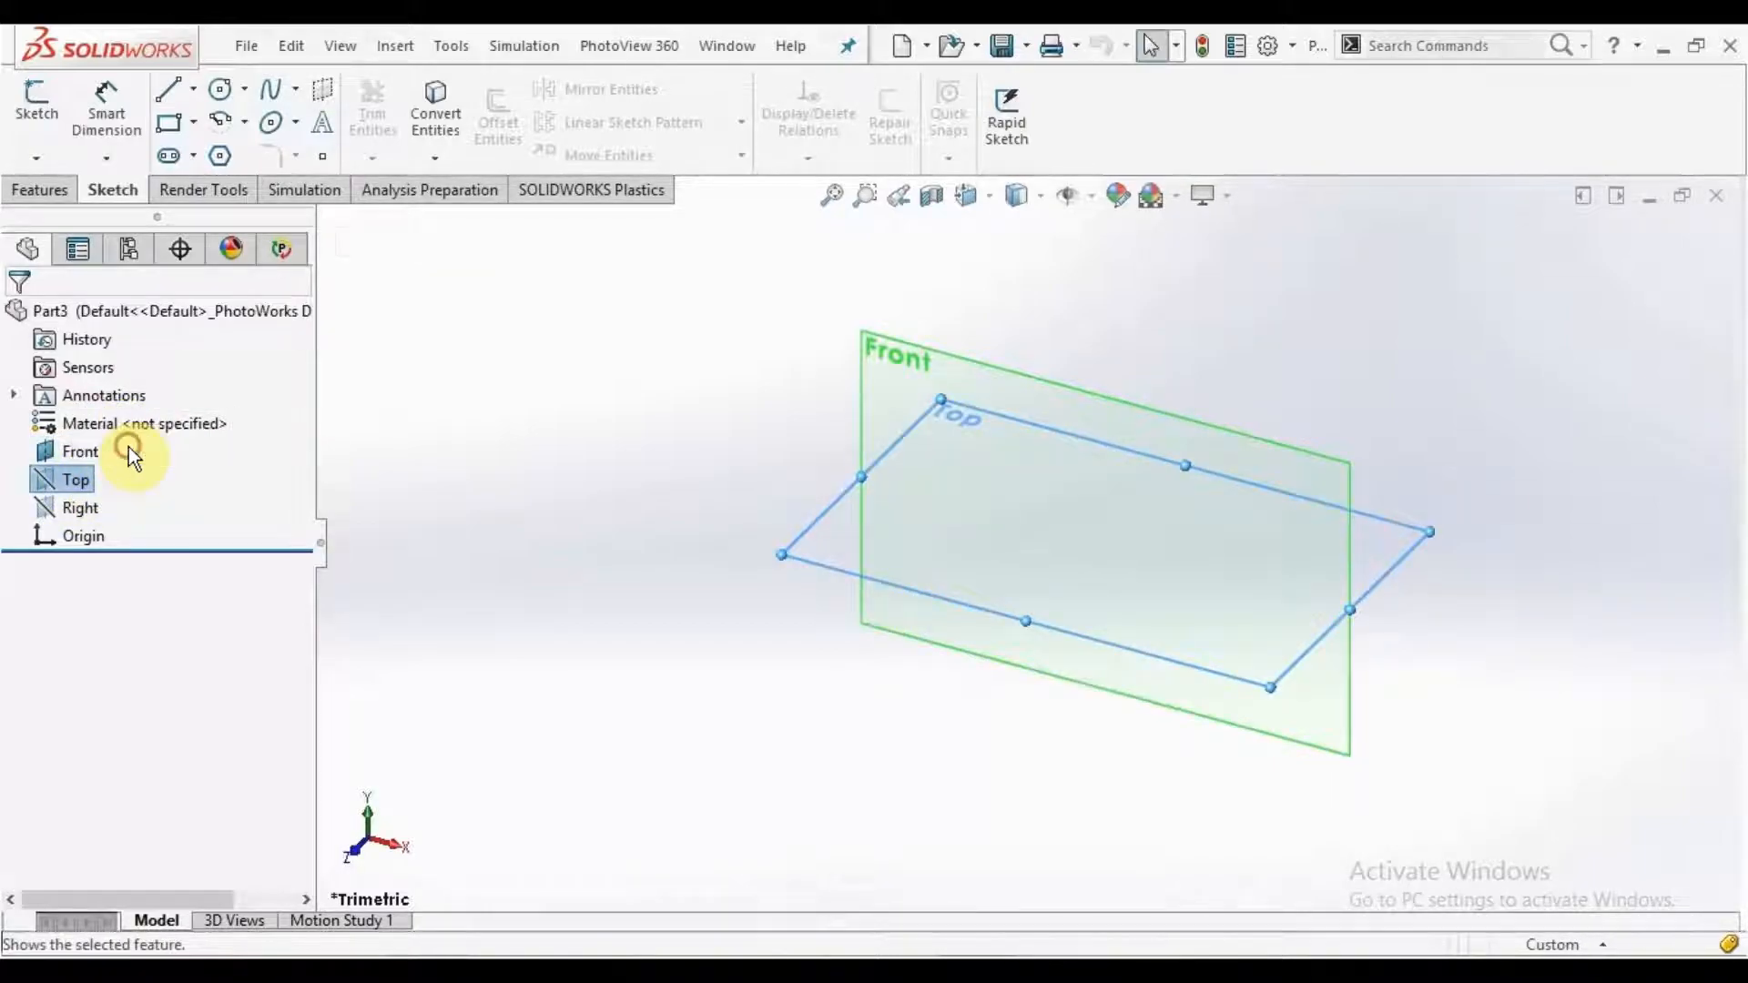
pyautogui.click(72, 502)
pyautogui.click(128, 471)
pyautogui.click(380, 479)
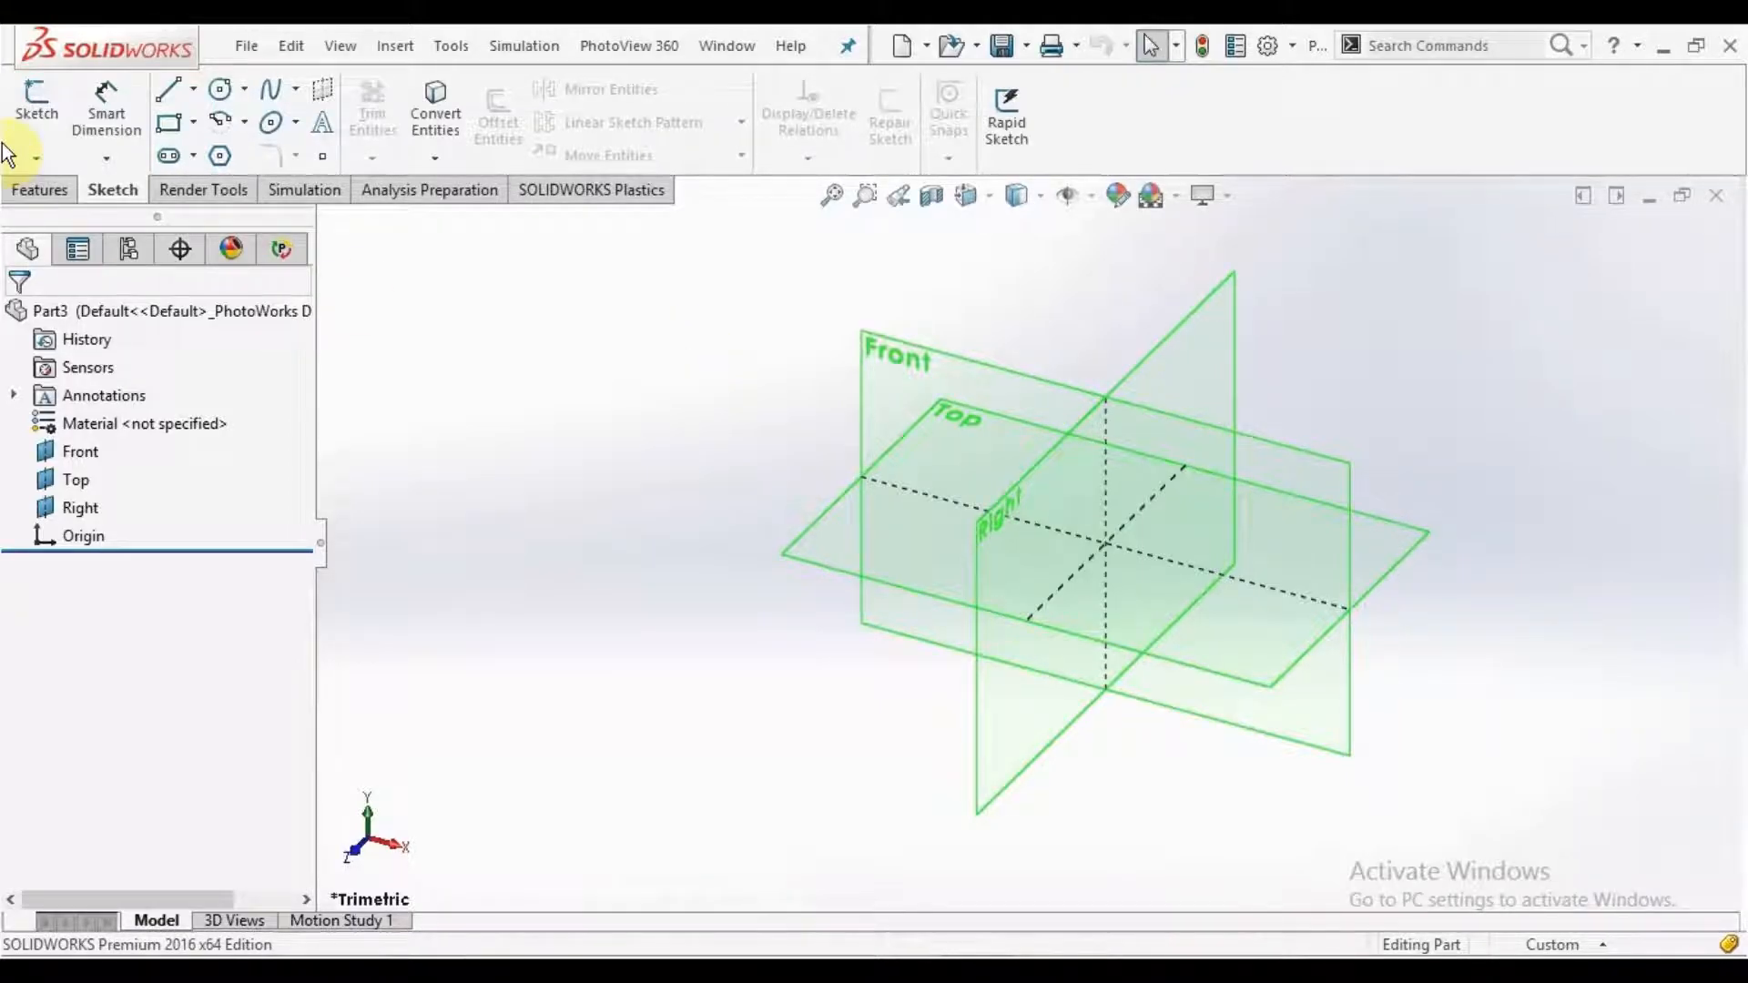
# Step: Start a new sketch on the Top plane
pyautogui.click(40, 111)
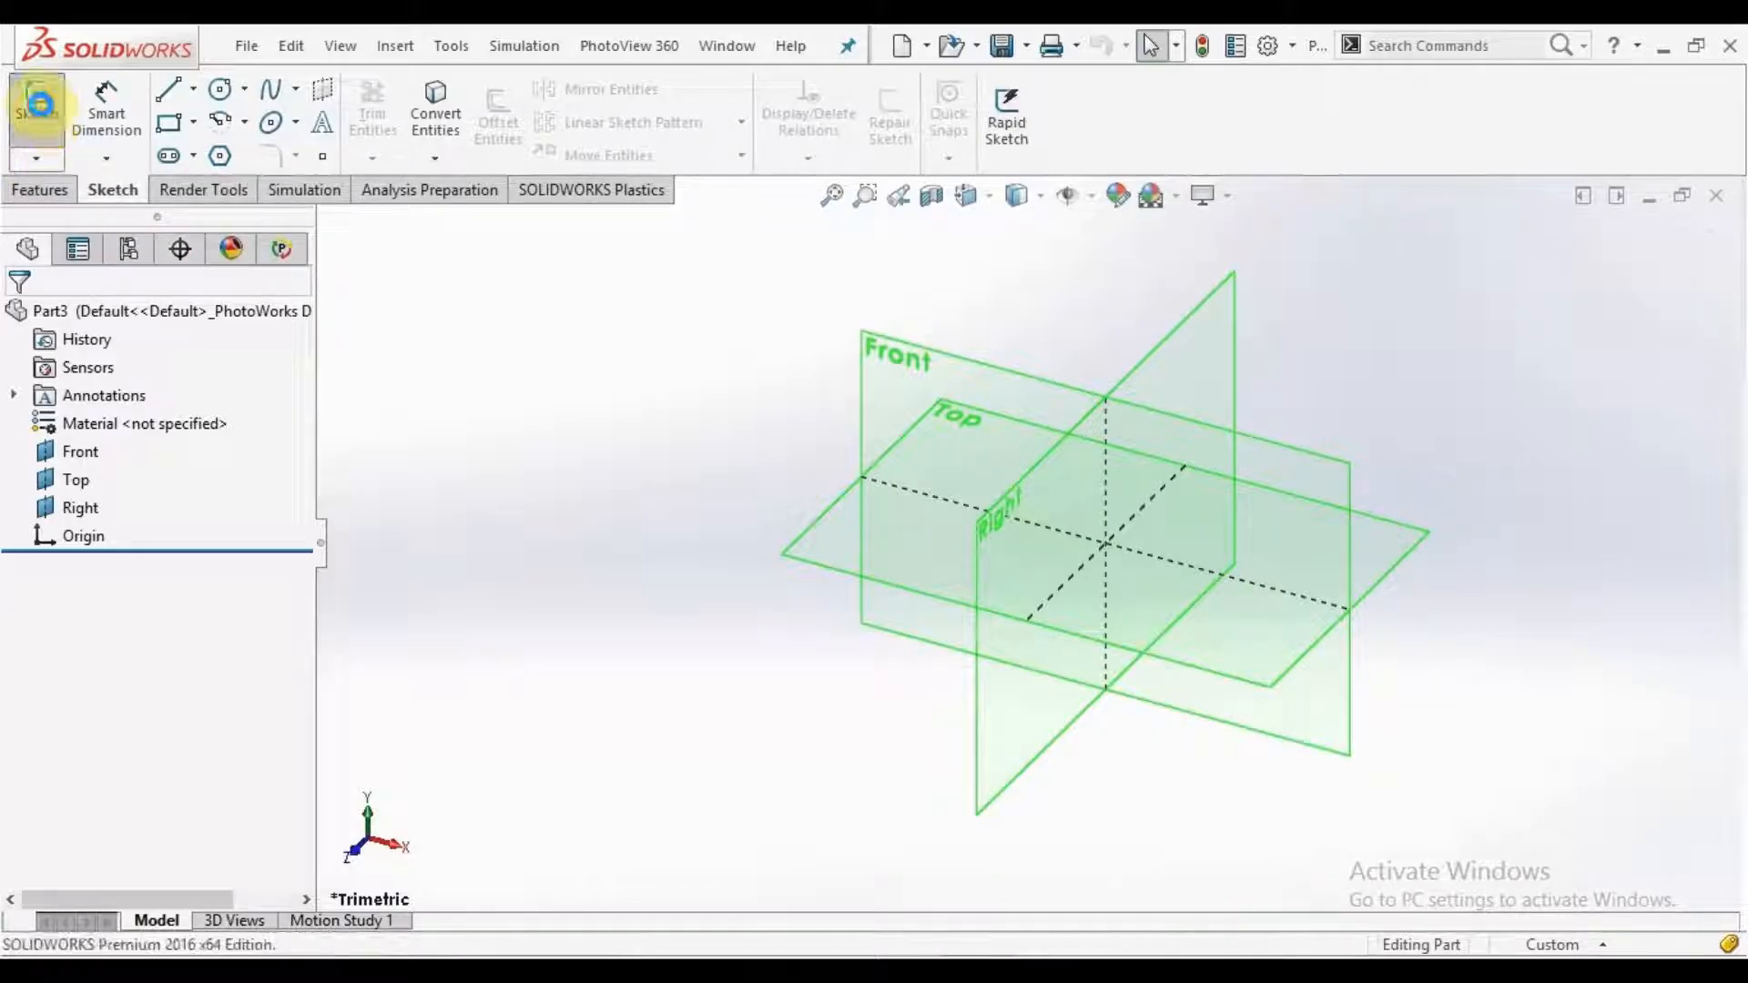
pyautogui.click(858, 374)
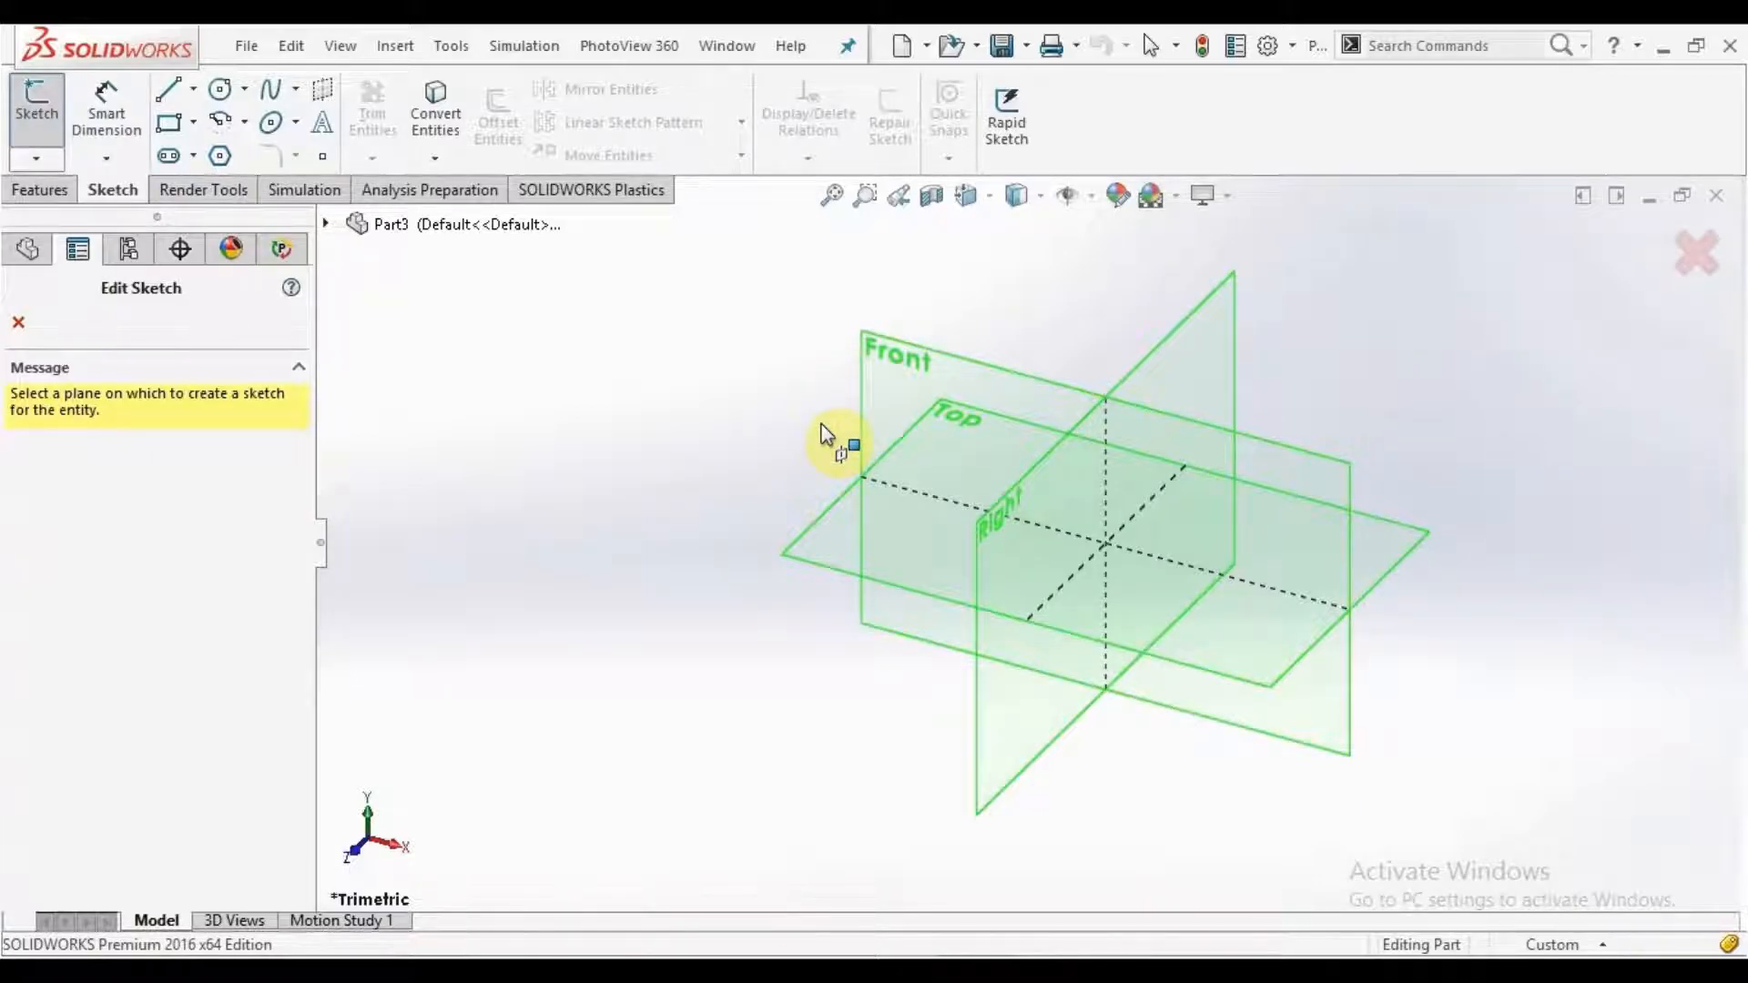
pyautogui.click(810, 533)
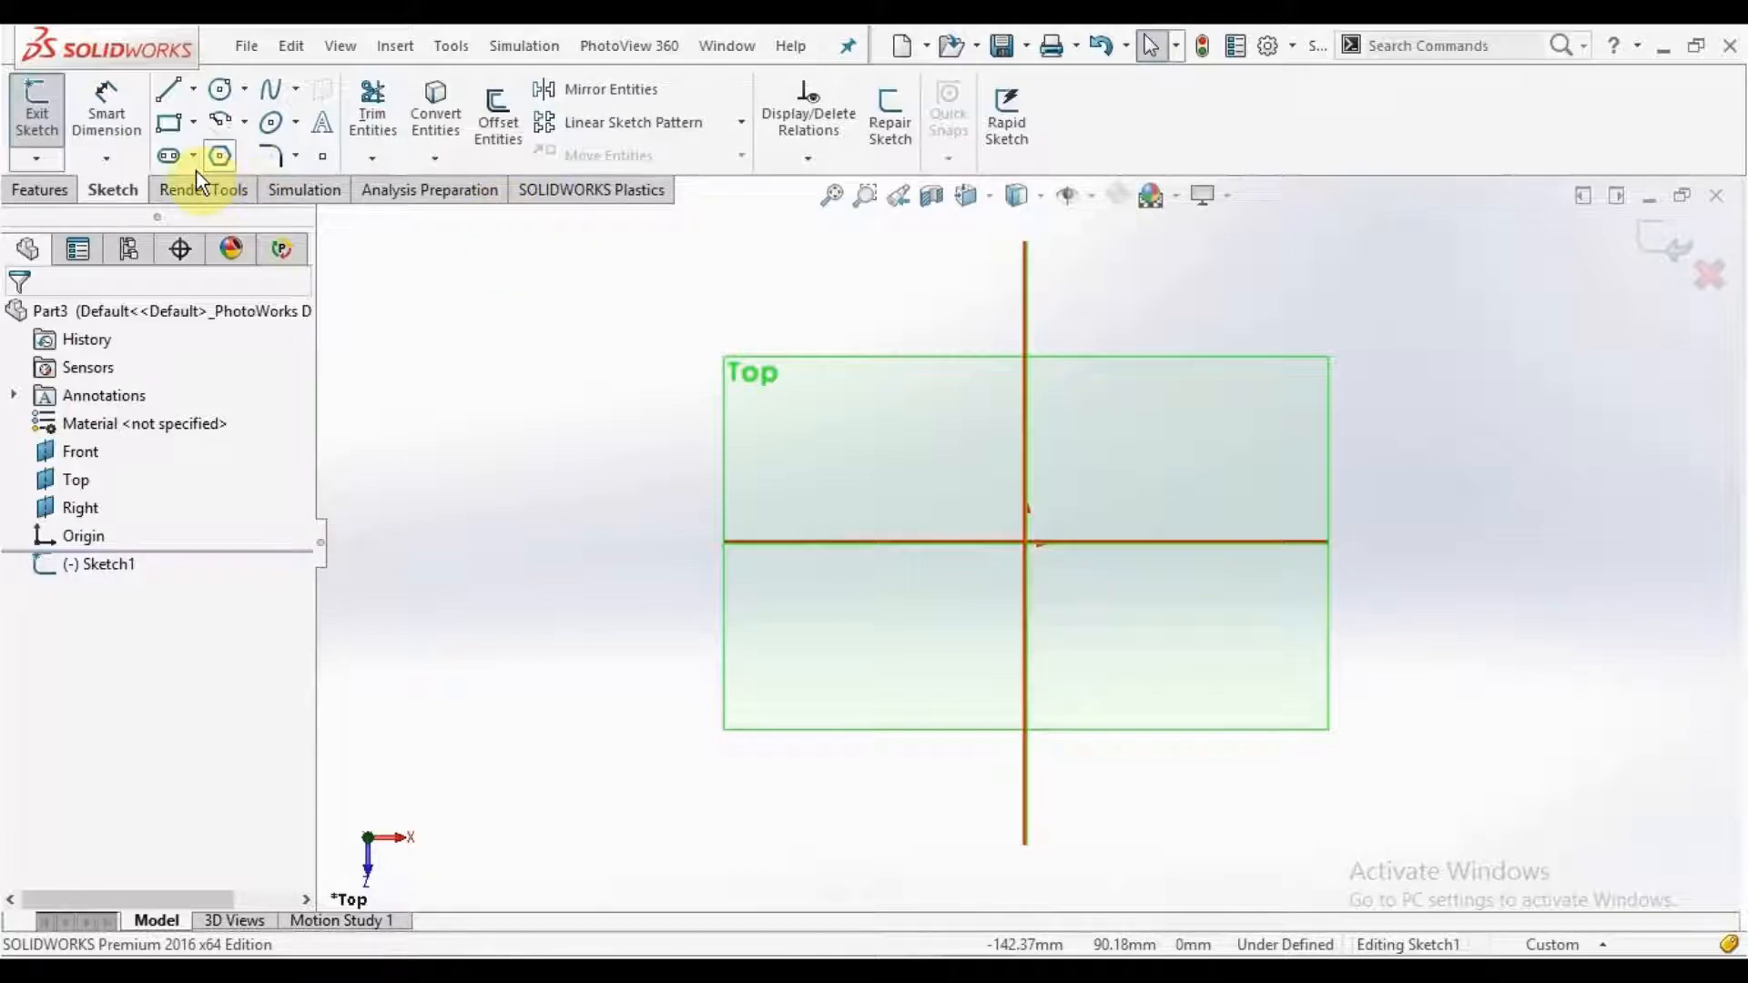
# Step: Sketch a single horizontal line about 44 mm long in the empty space beside the Top plane's outline, left of the origin
pyautogui.click(175, 94)
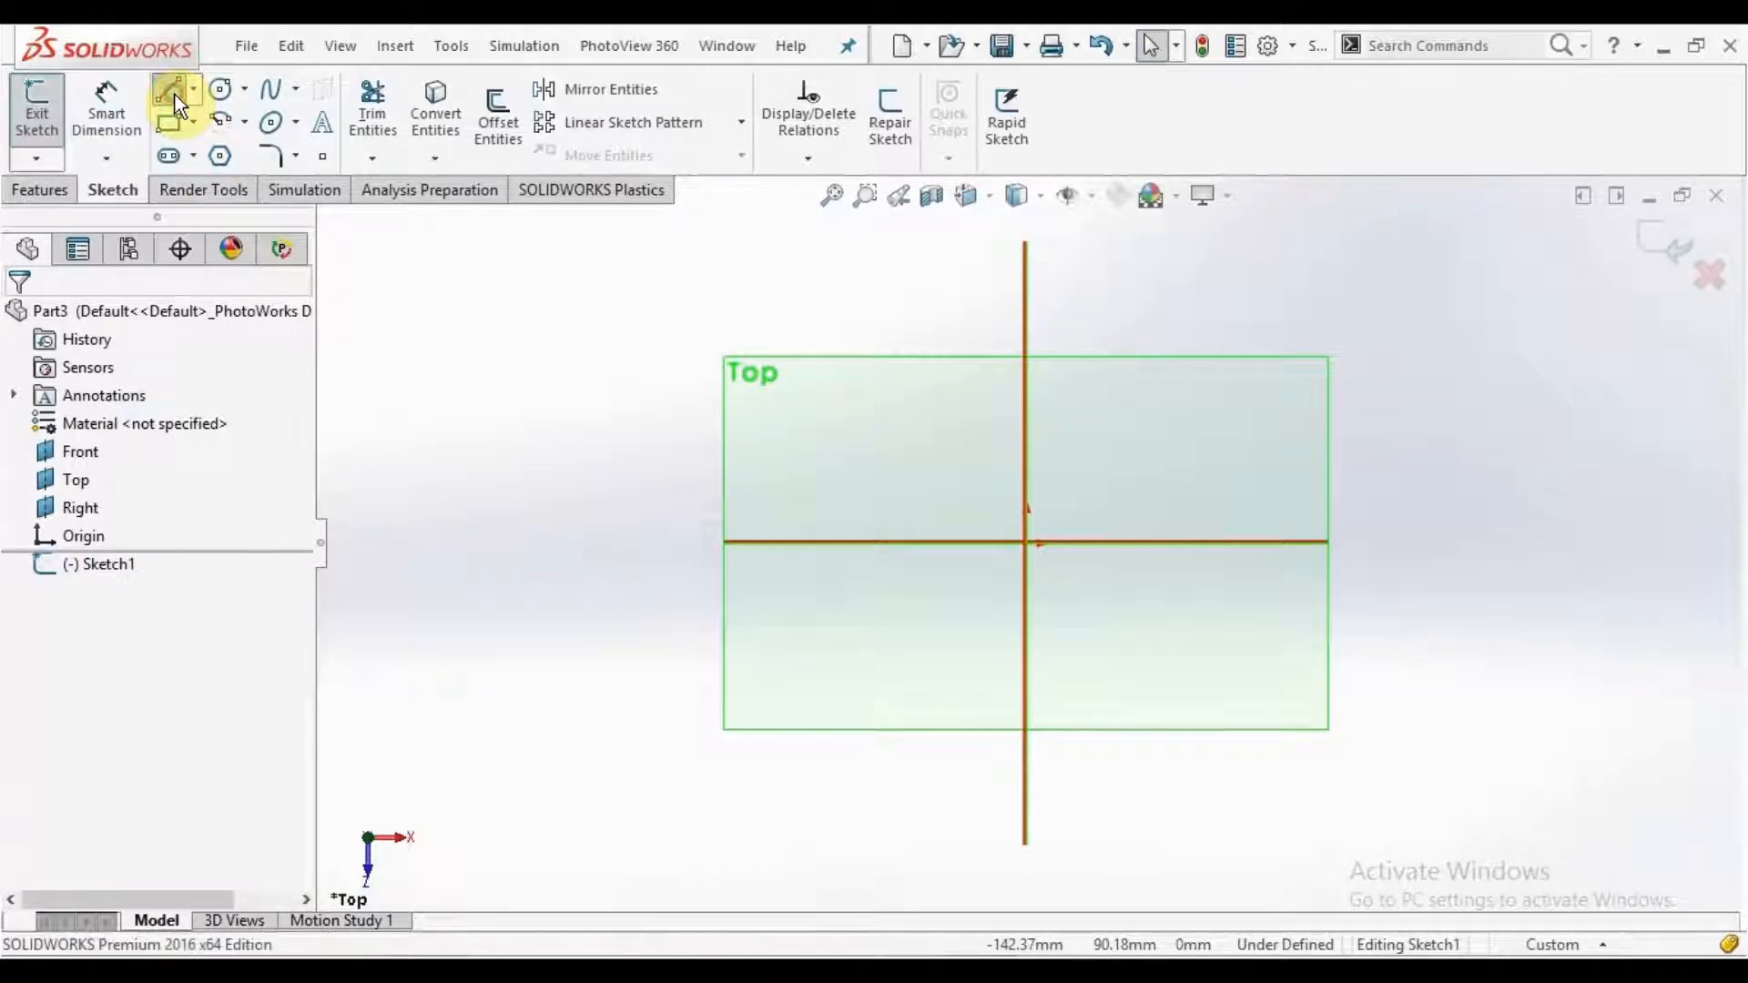
pyautogui.click(467, 412)
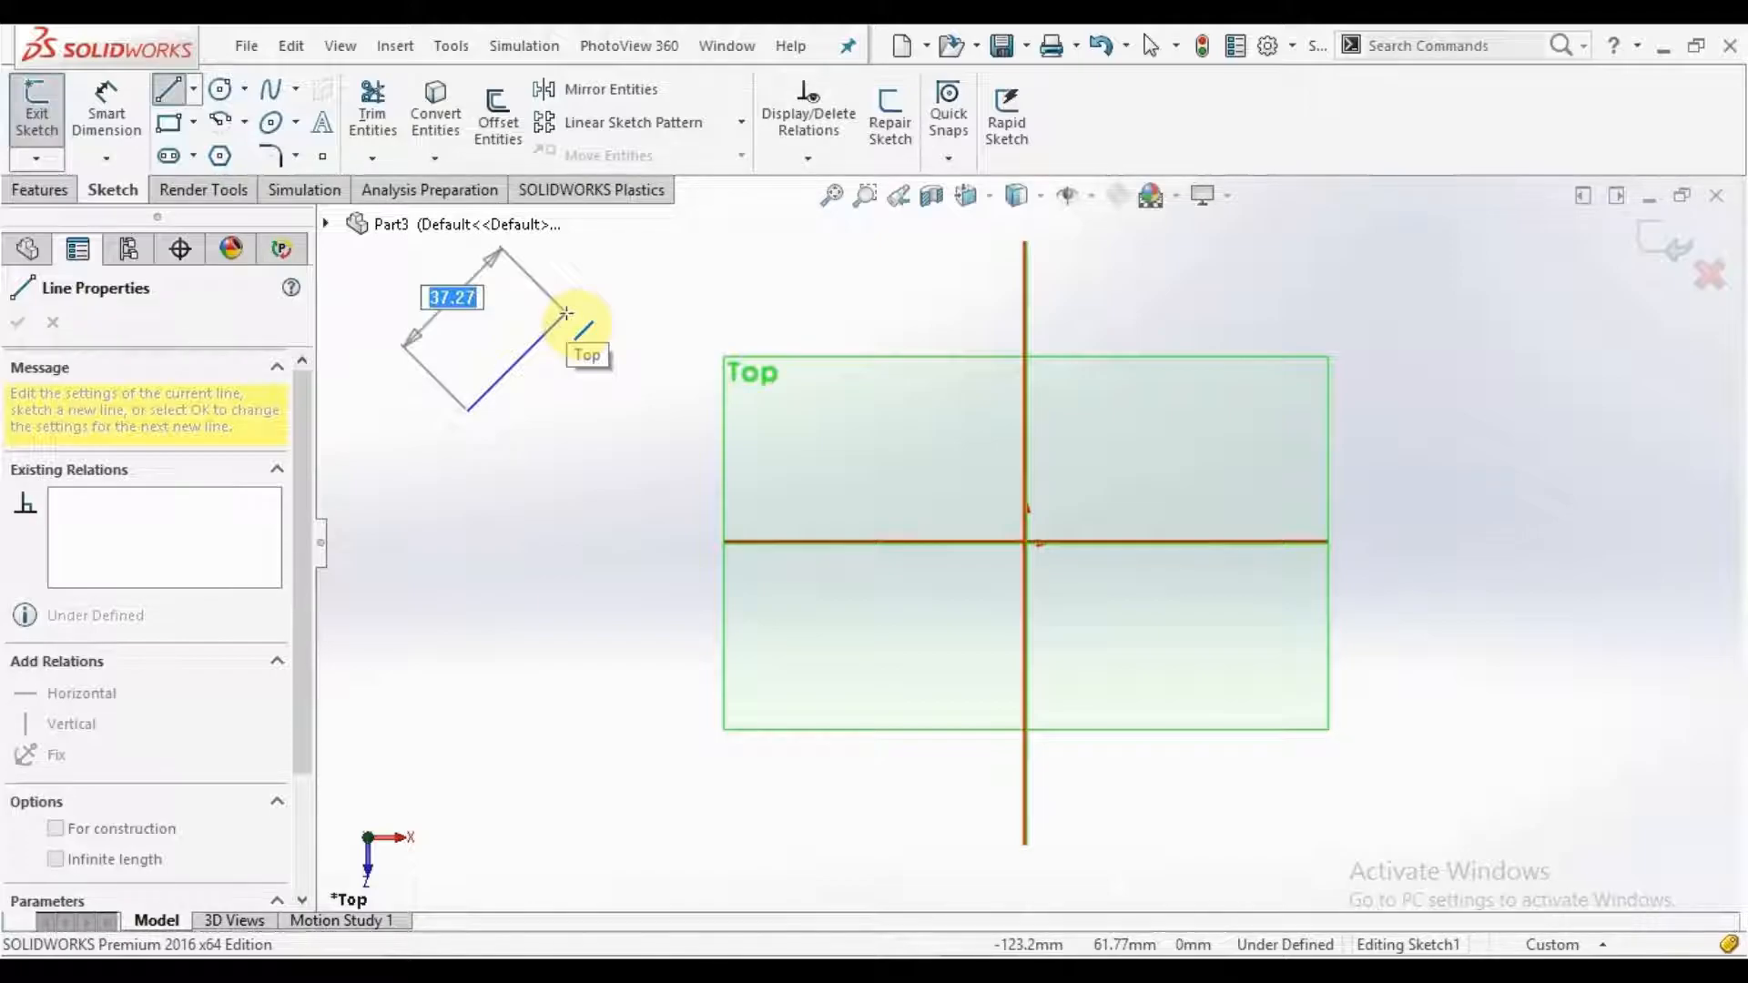
pyautogui.click(633, 409)
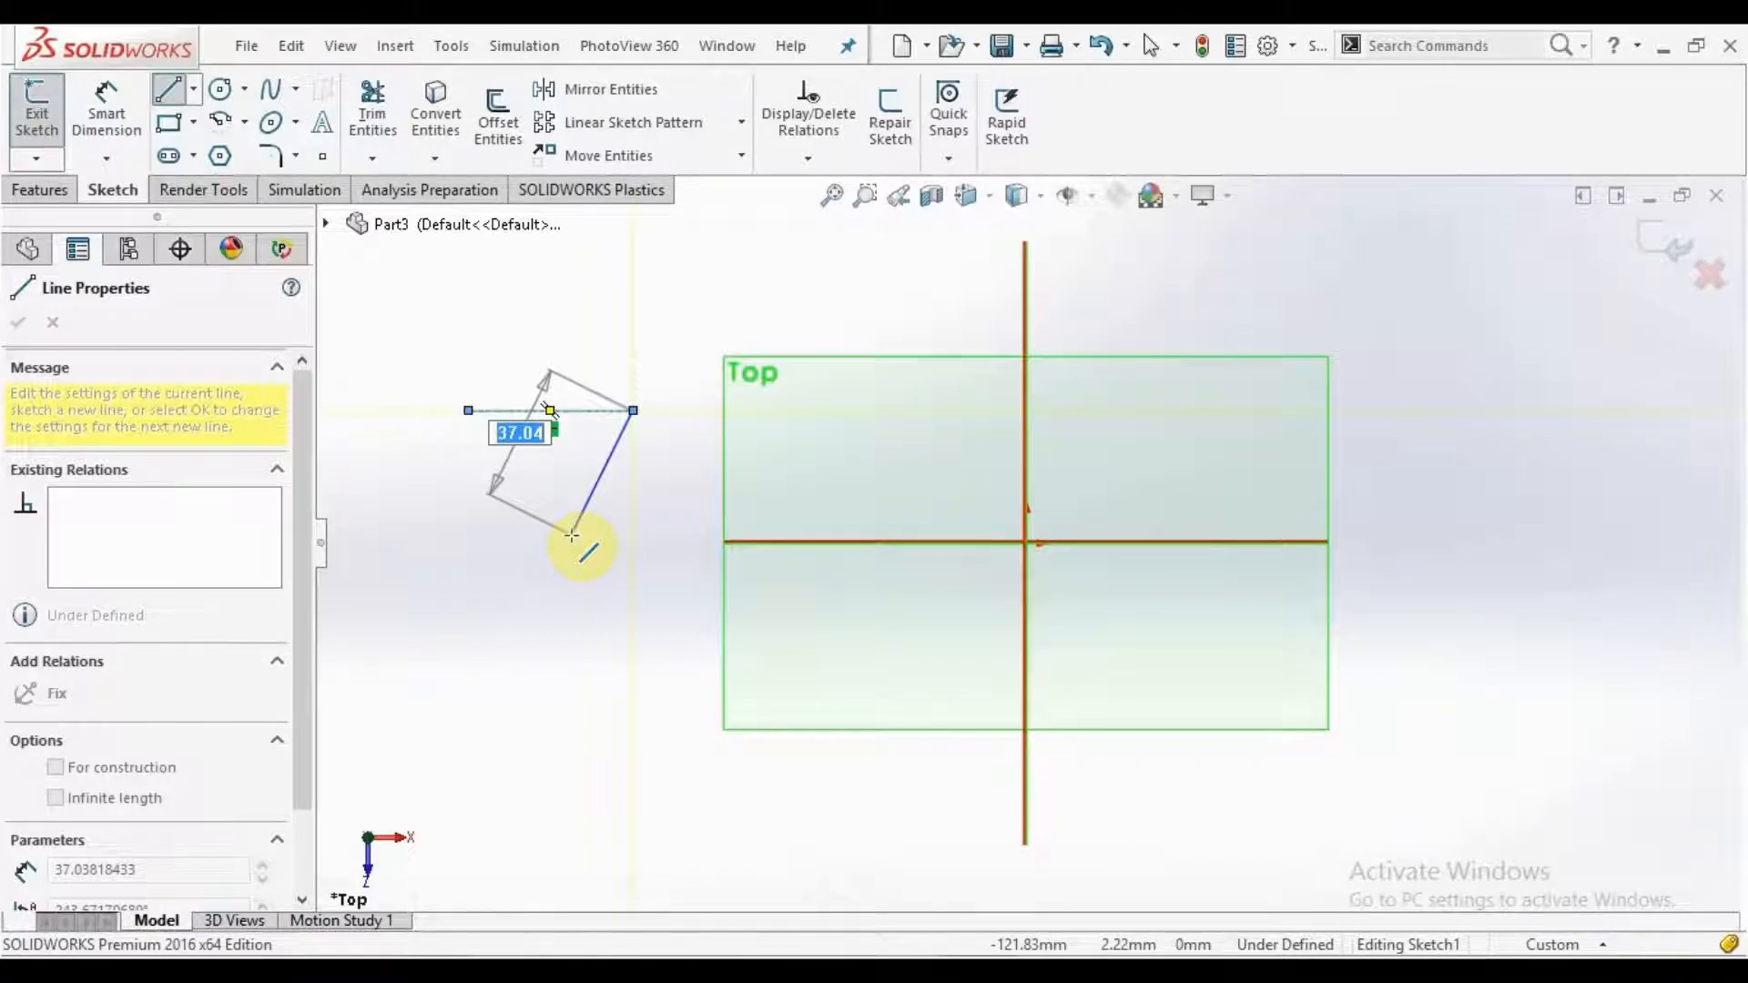
pyautogui.rightClick(571, 535)
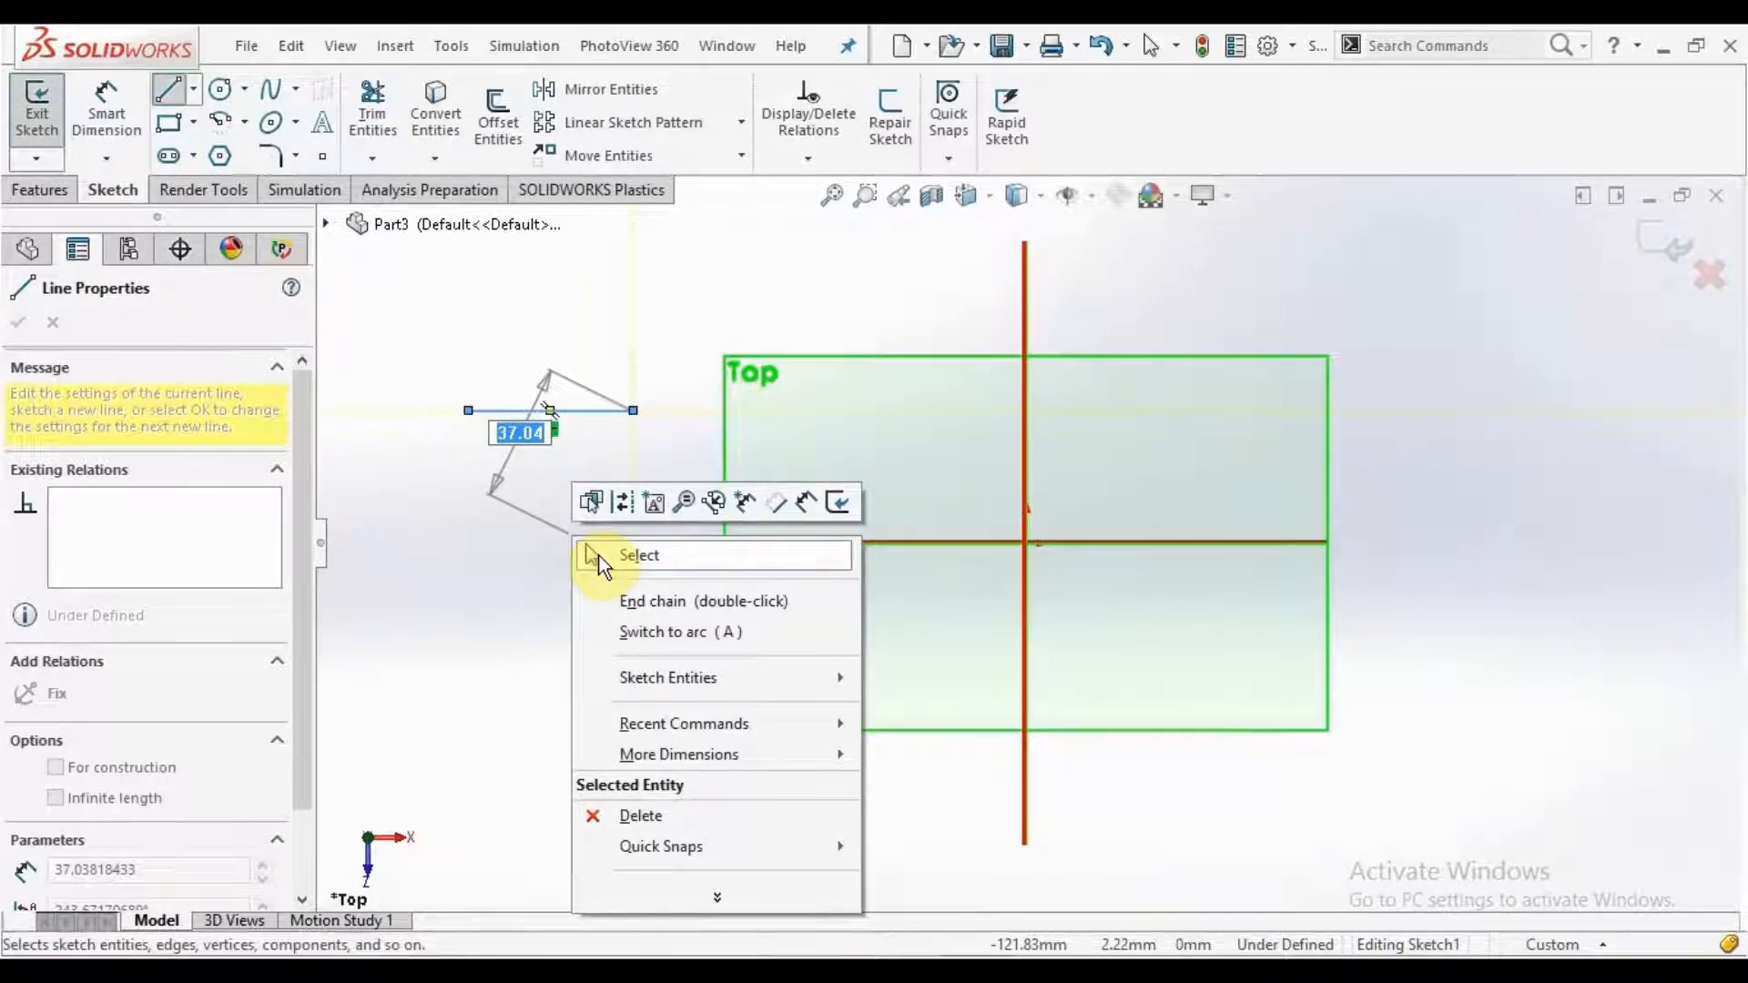
pyautogui.click(601, 557)
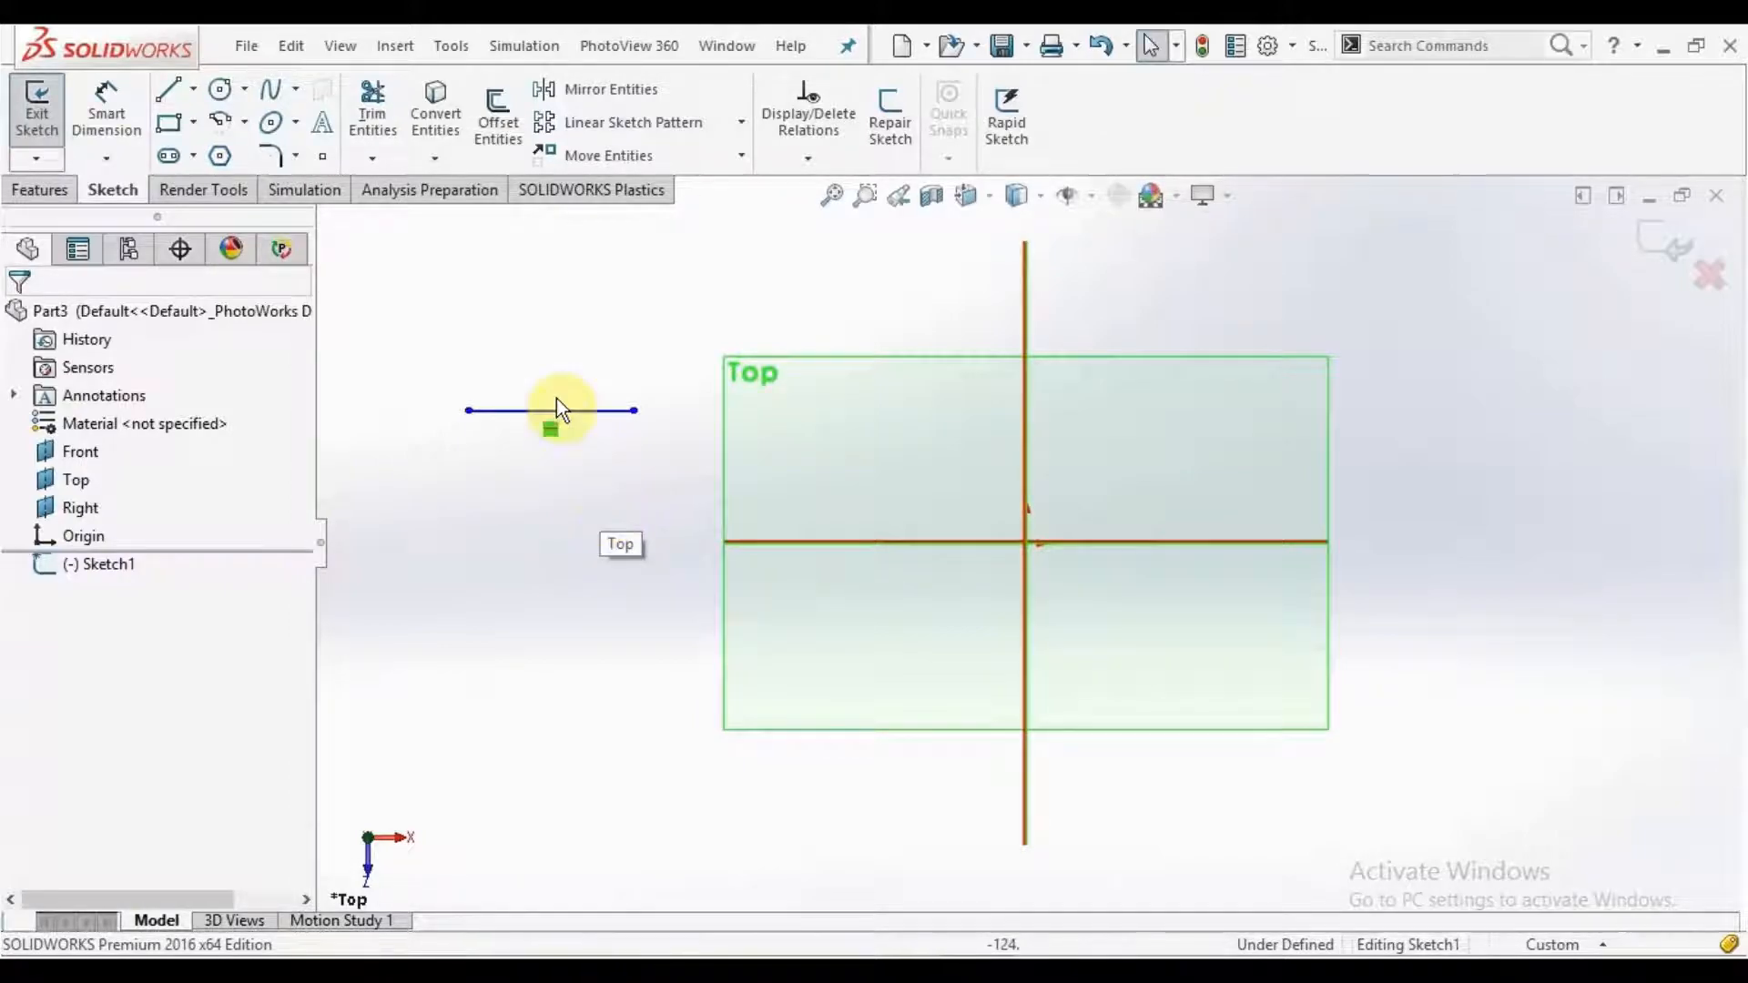
# Step: Move the horizontal line straight down to roughly the height of the origin
pyautogui.click(510, 412)
pyautogui.moveTo(524, 438)
pyautogui.mouseDown()
pyautogui.moveTo(553, 532)
pyautogui.moveTo(647, 477)
pyautogui.moveTo(672, 410)
pyautogui.moveTo(645, 353)
pyautogui.moveTo(474, 462)
pyautogui.moveTo(490, 527)
pyautogui.moveTo(514, 361)
pyautogui.moveTo(518, 545)
pyautogui.moveTo(517, 388)
pyautogui.moveTo(525, 546)
pyautogui.moveTo(539, 360)
pyautogui.moveTo(547, 550)
pyautogui.mouseUp()
pyautogui.click(426, 441)
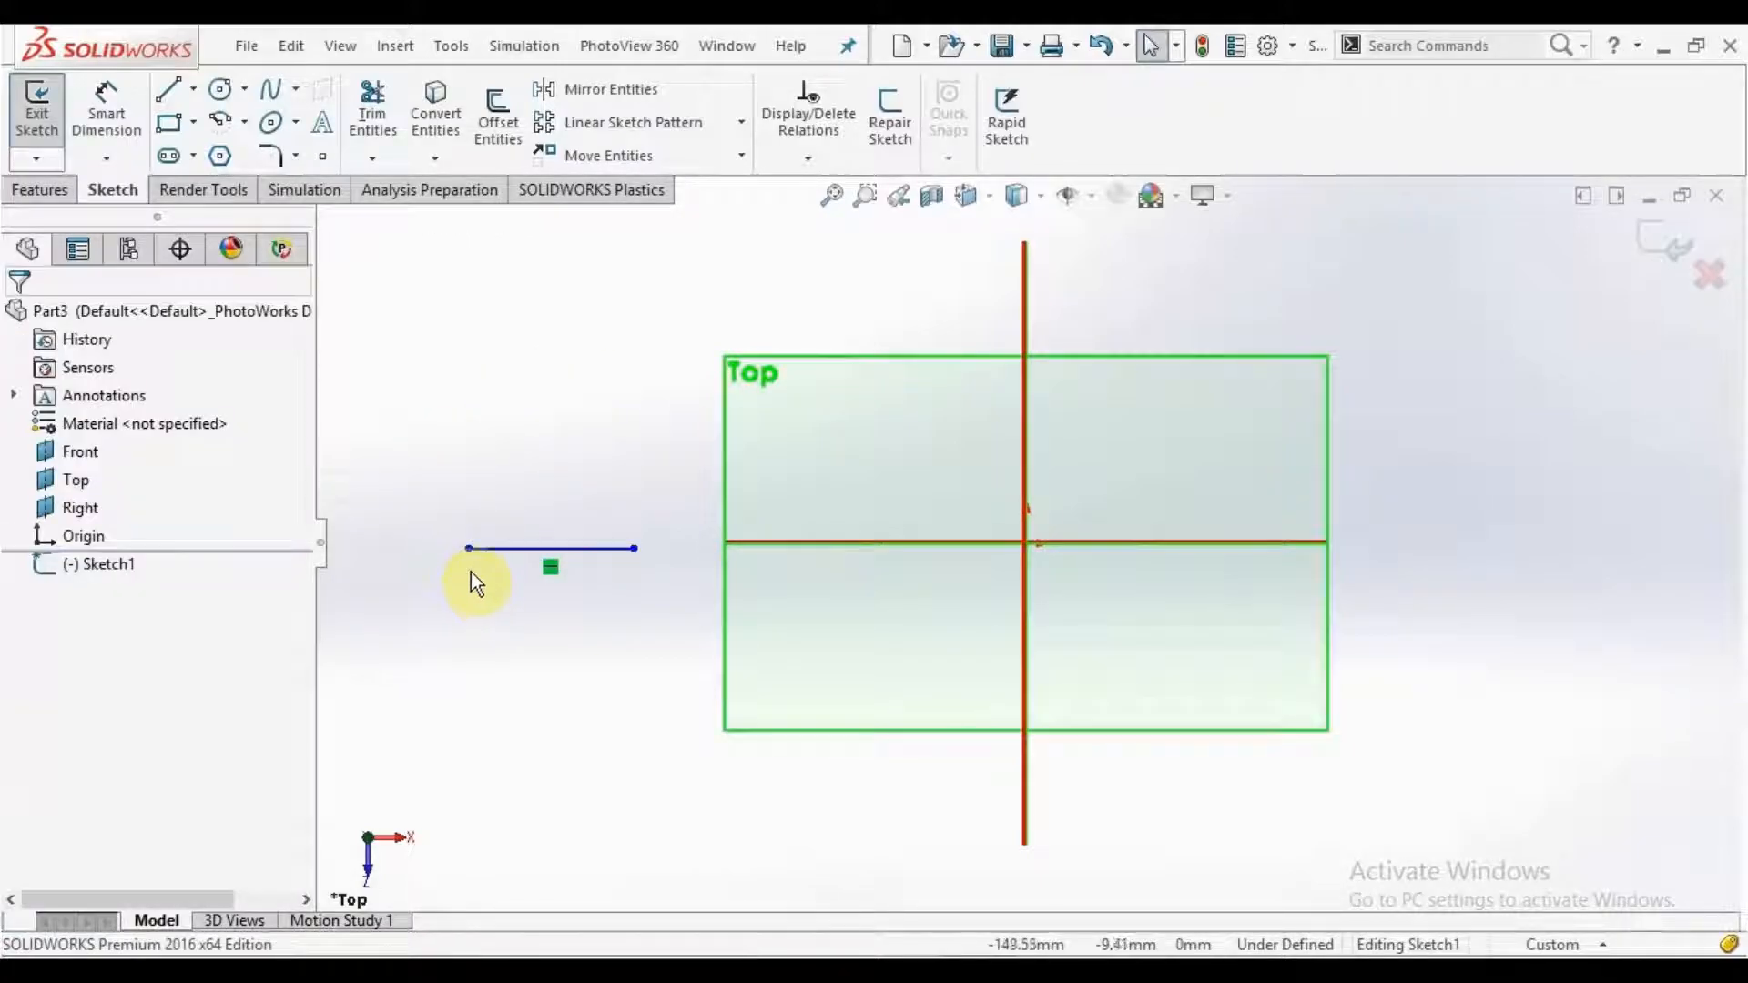
# Step: Dimension the horizontal line's length as 100 mm, placing the dimension below the line
pyautogui.click(113, 107)
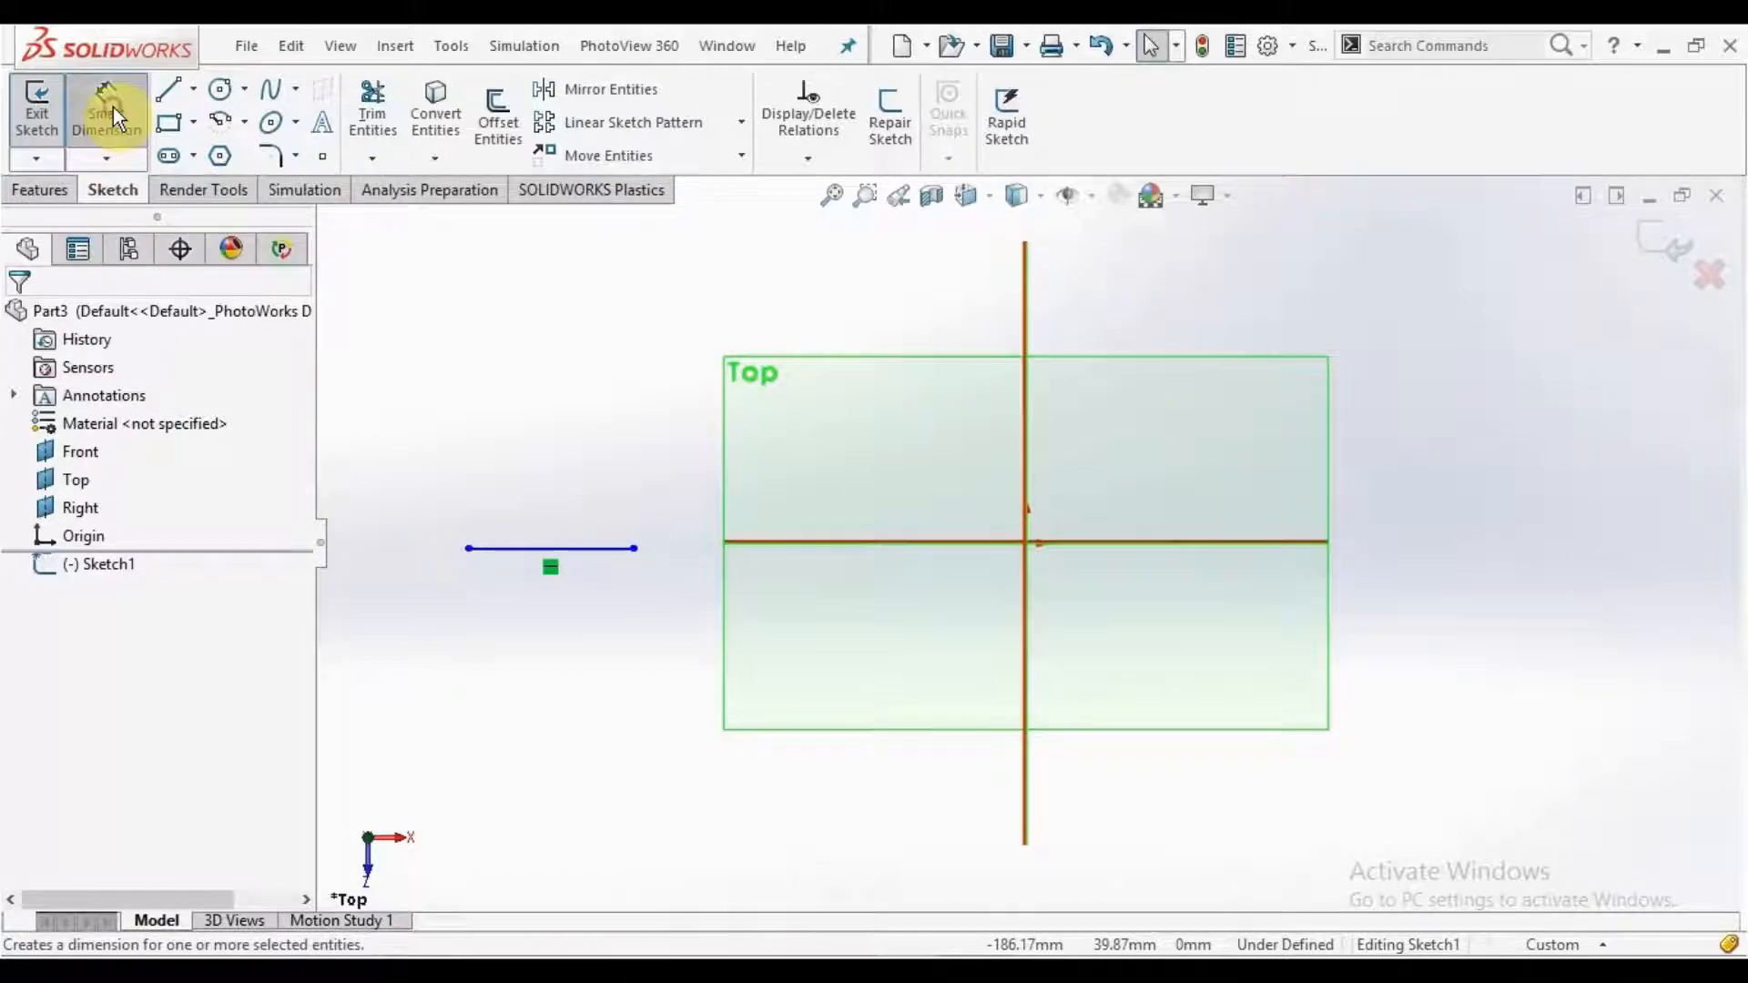
pyautogui.click(501, 550)
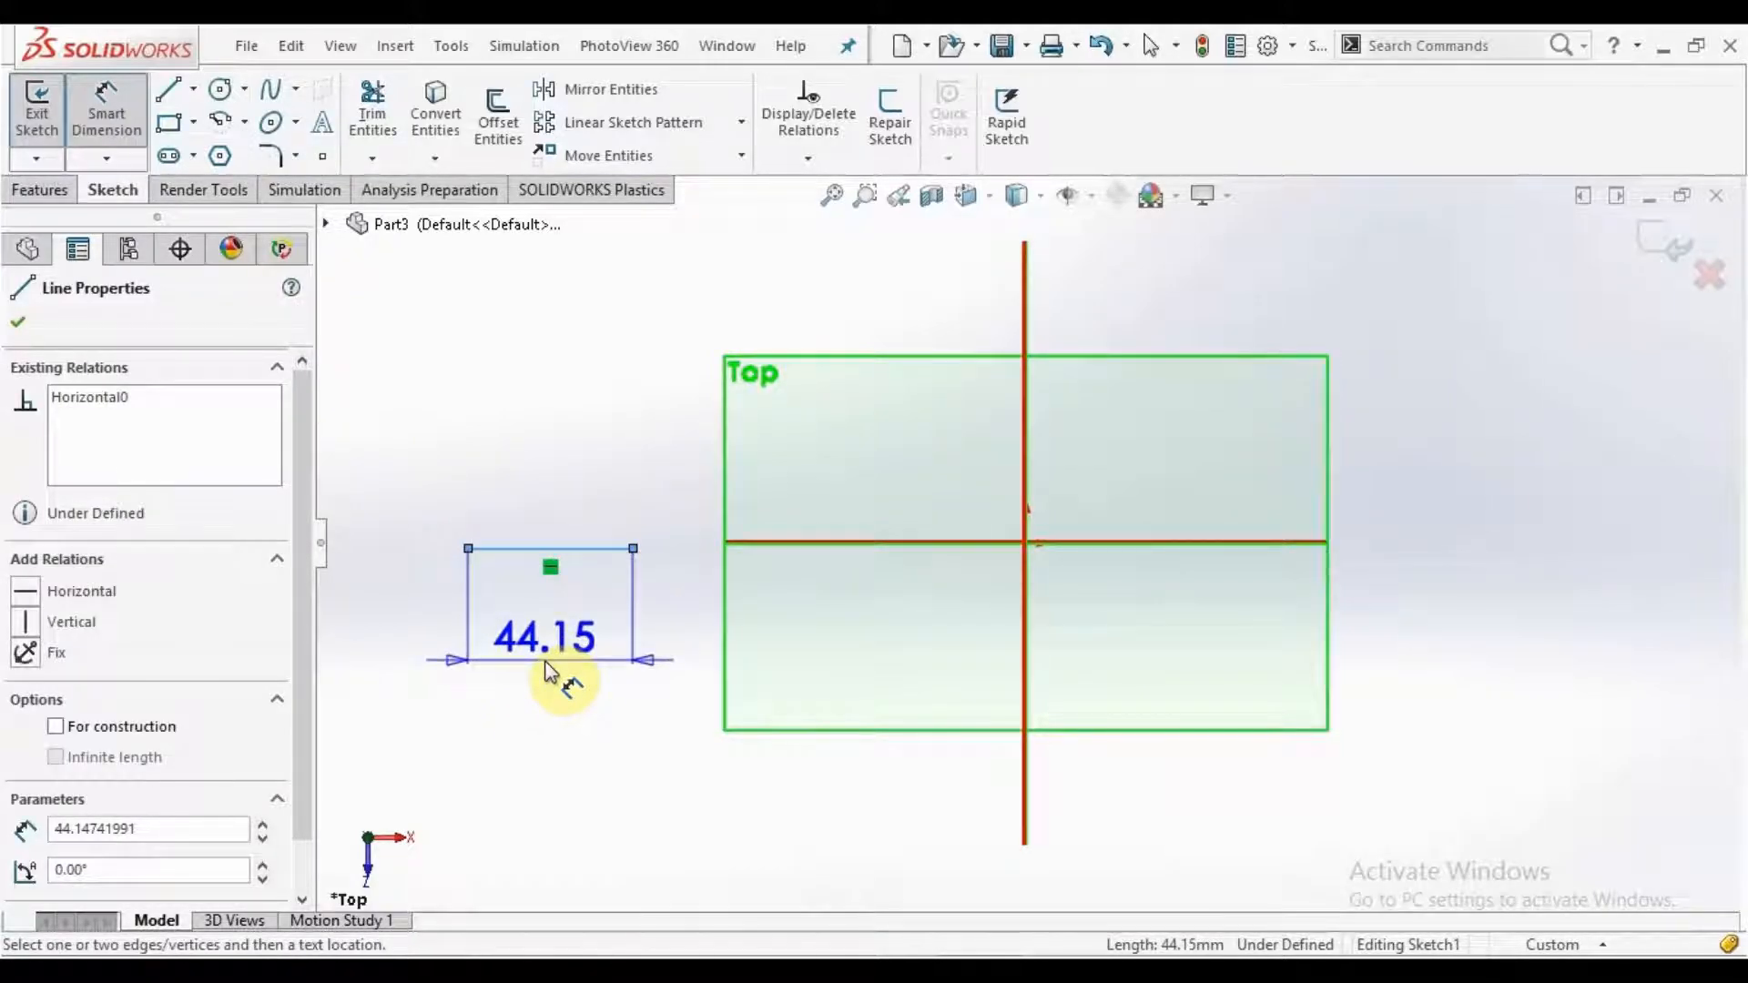
pyautogui.click(549, 672)
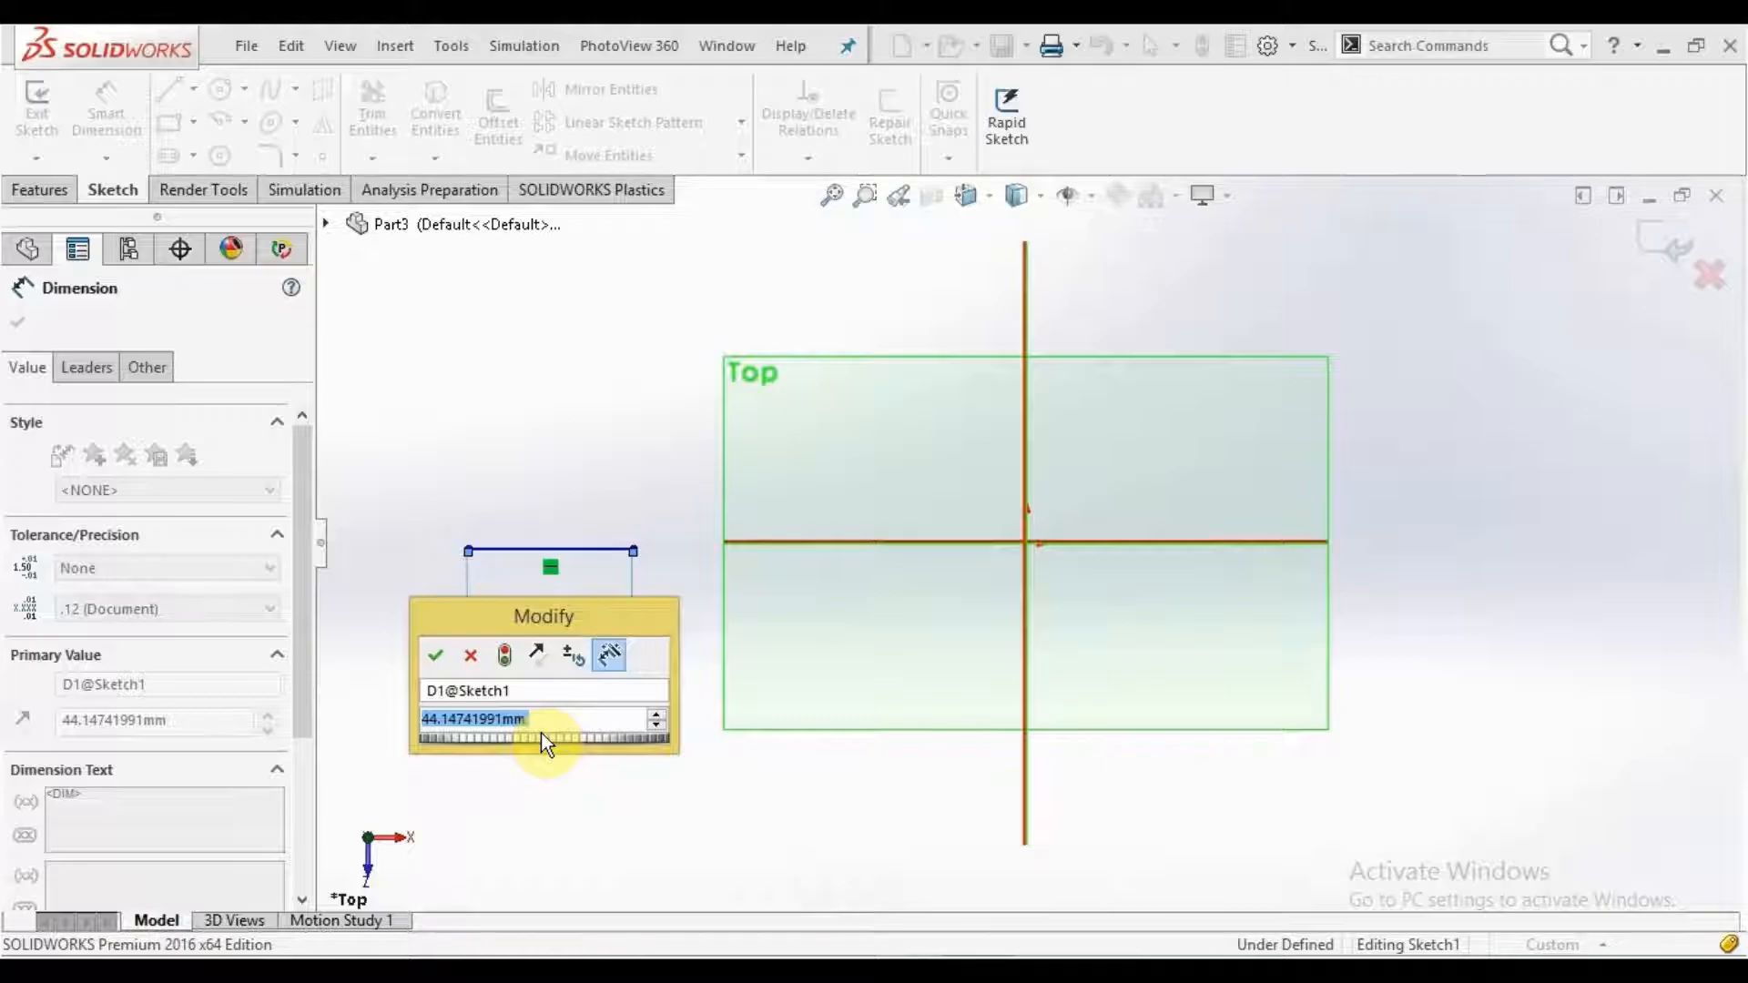
pyautogui.write('100')
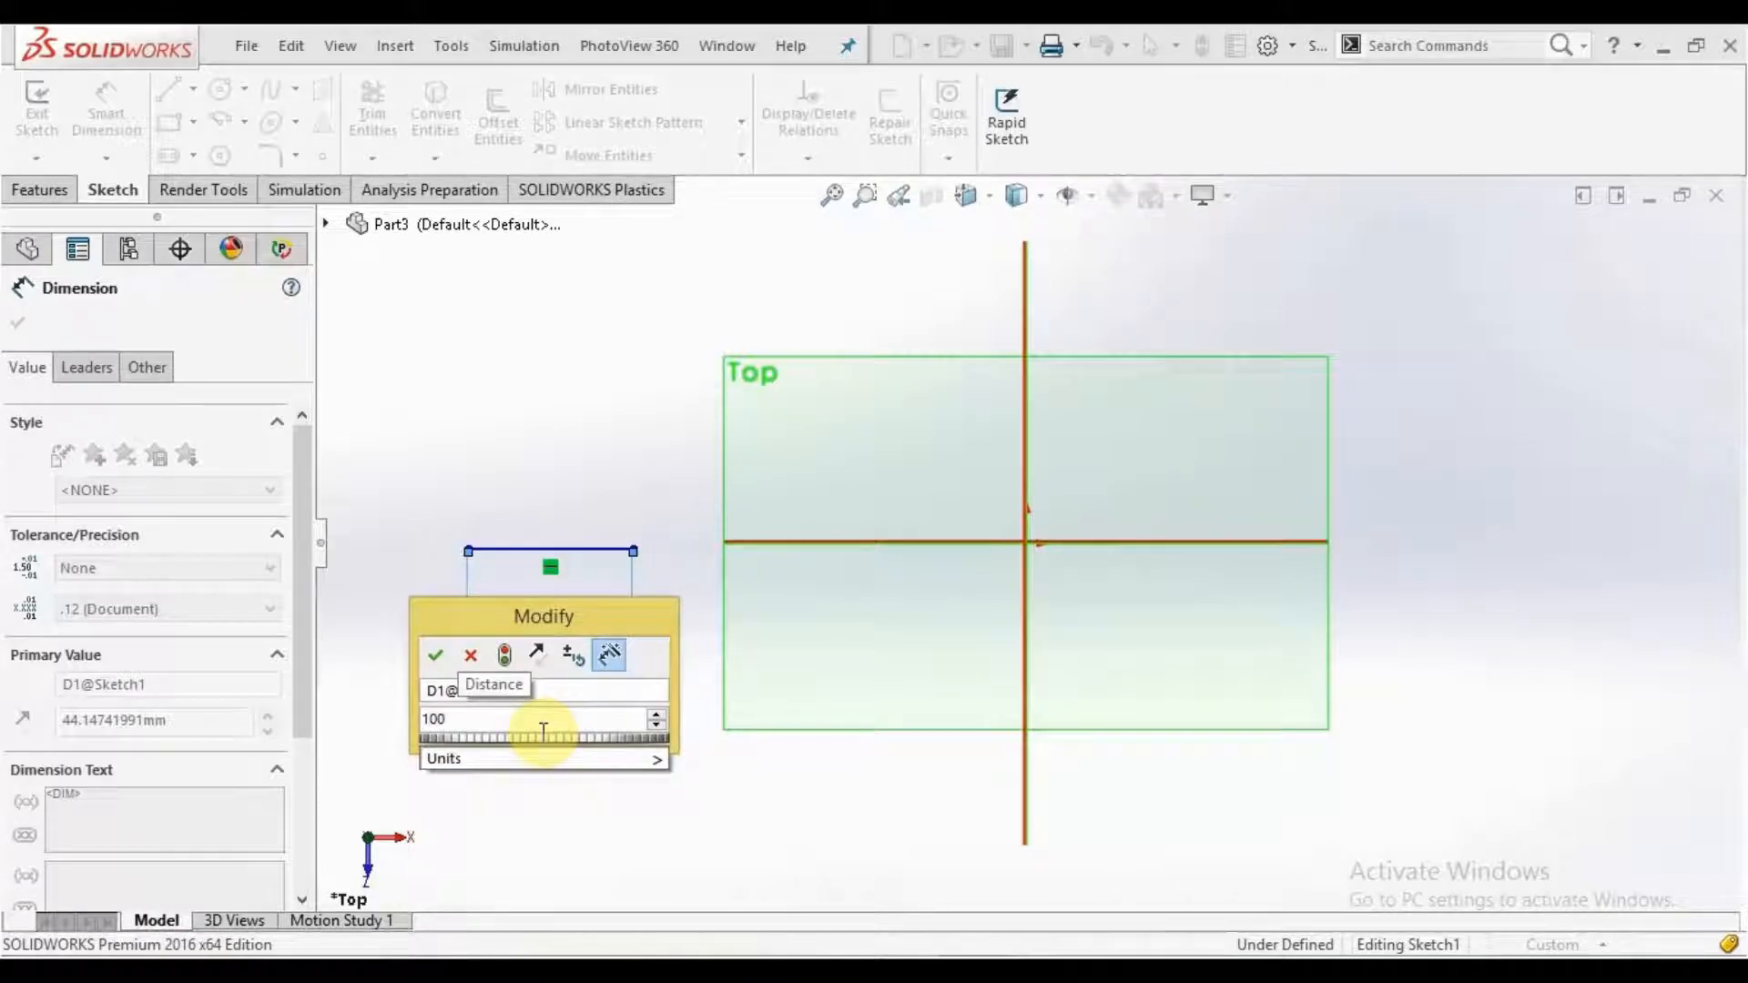
pyautogui.press('Return')
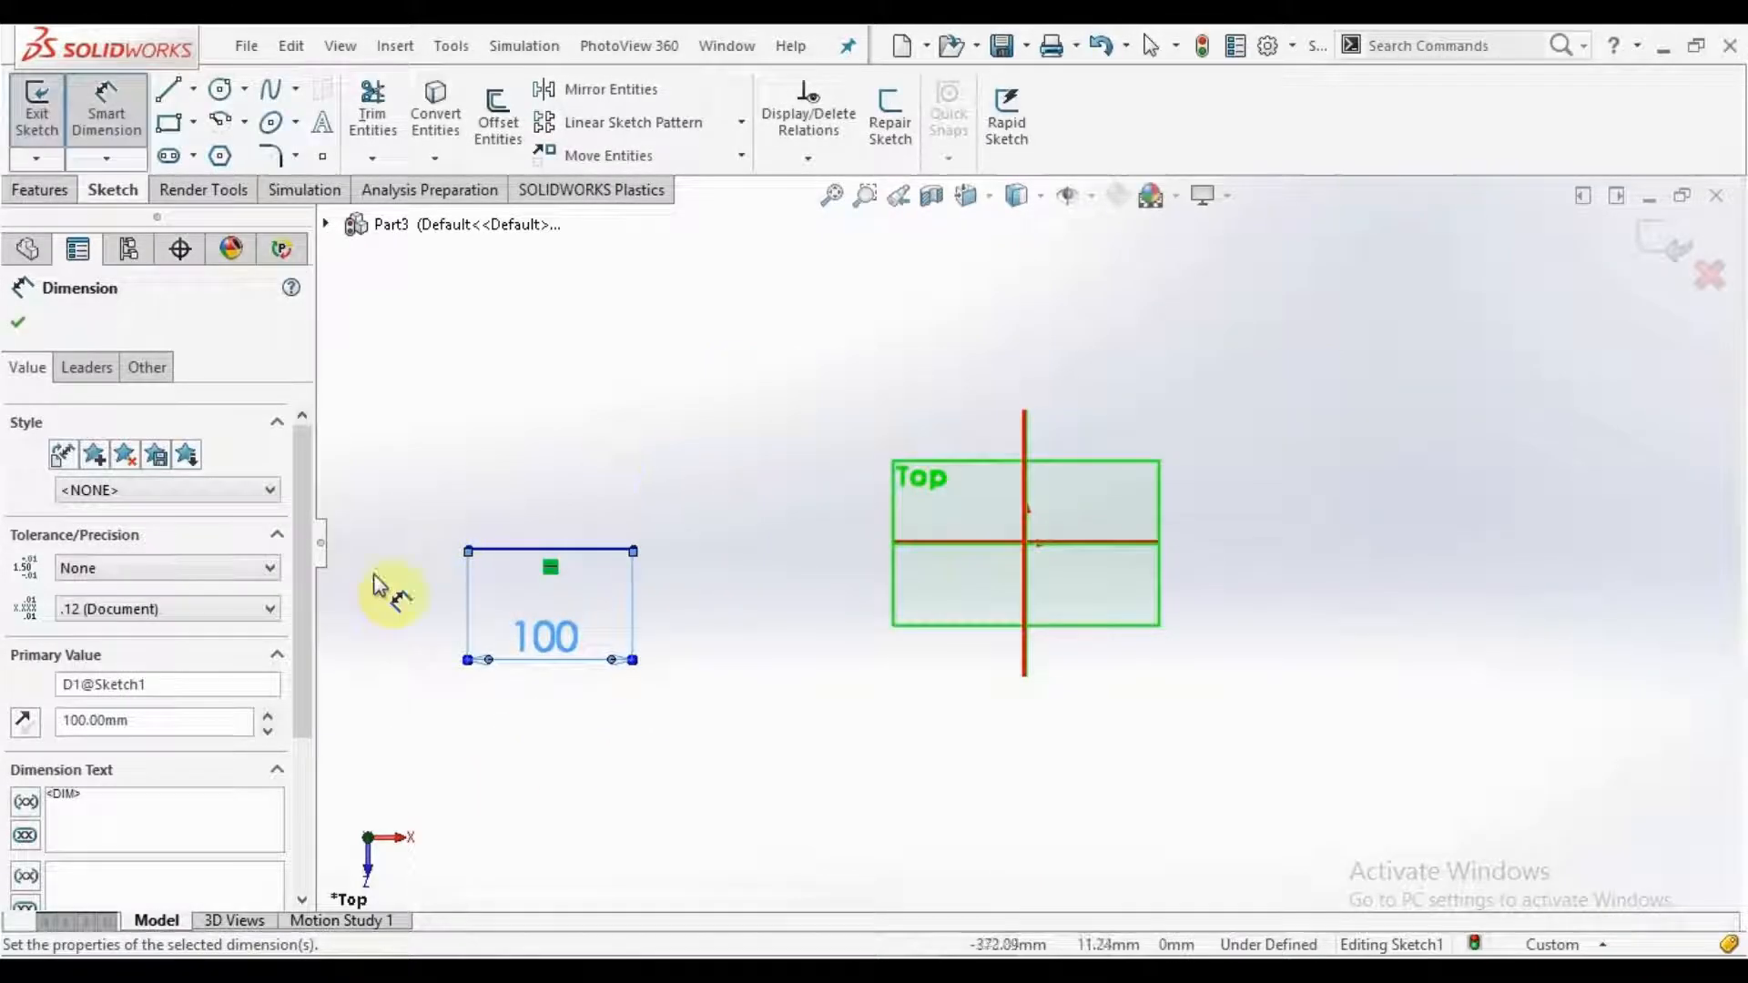
pyautogui.click(742, 701)
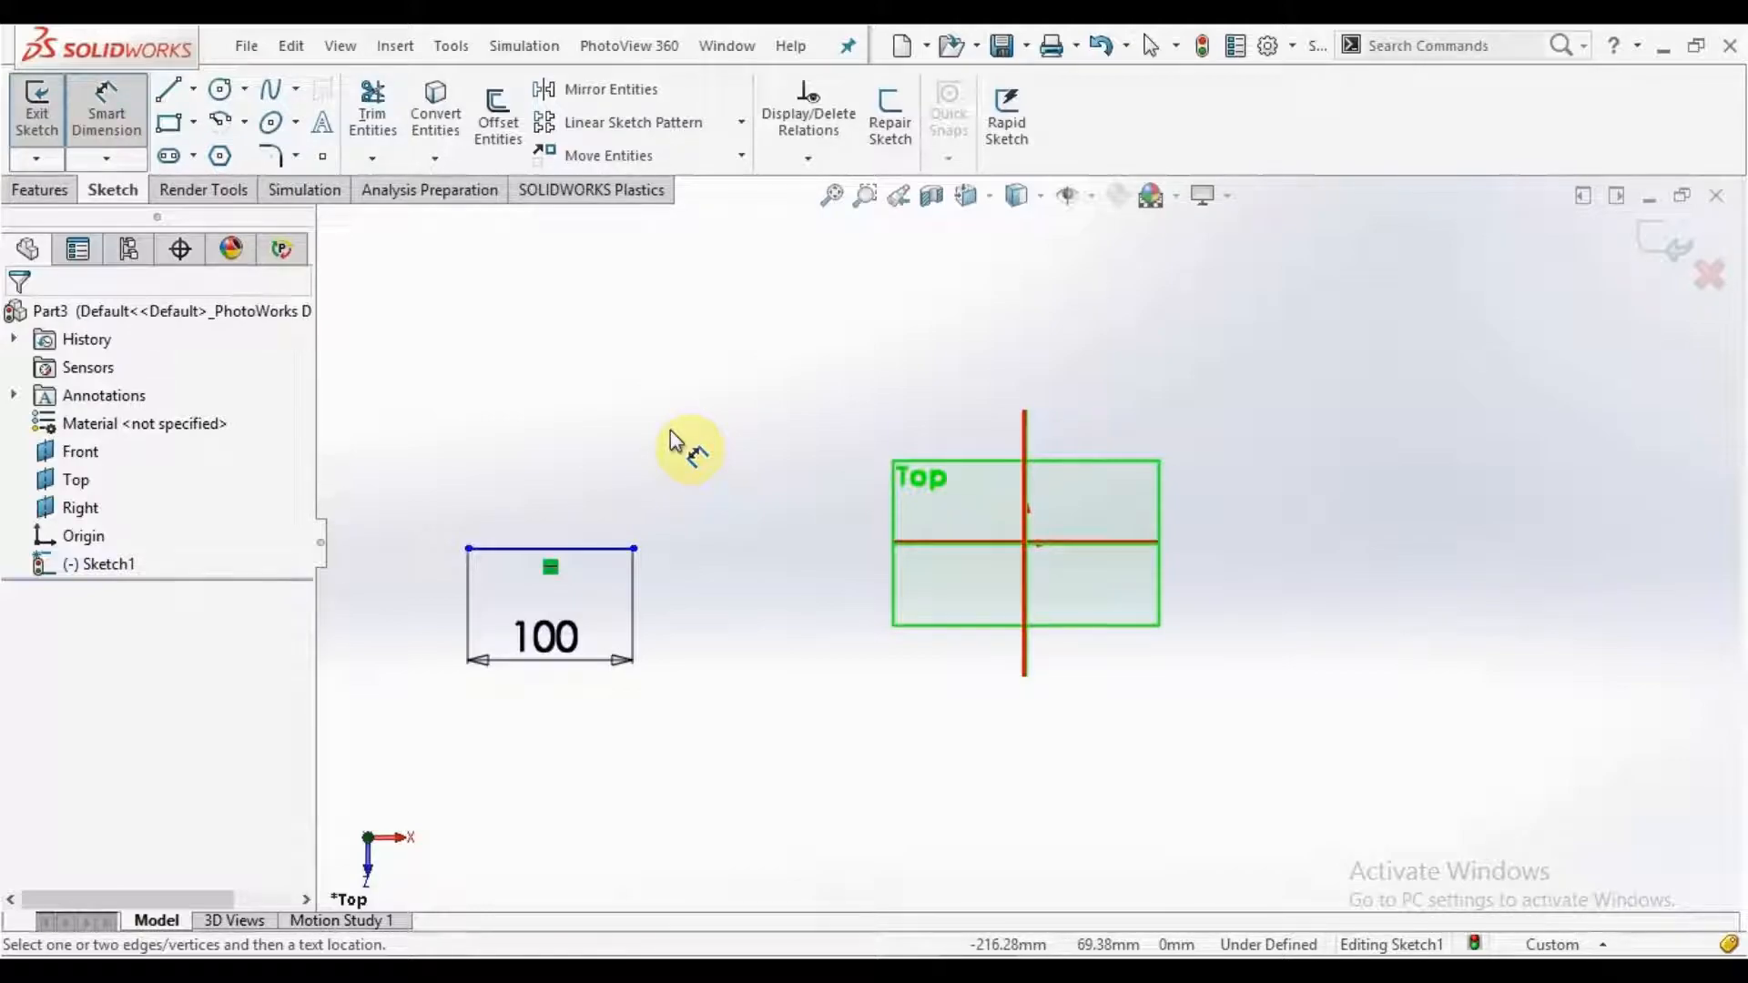
pyautogui.press('Escape')
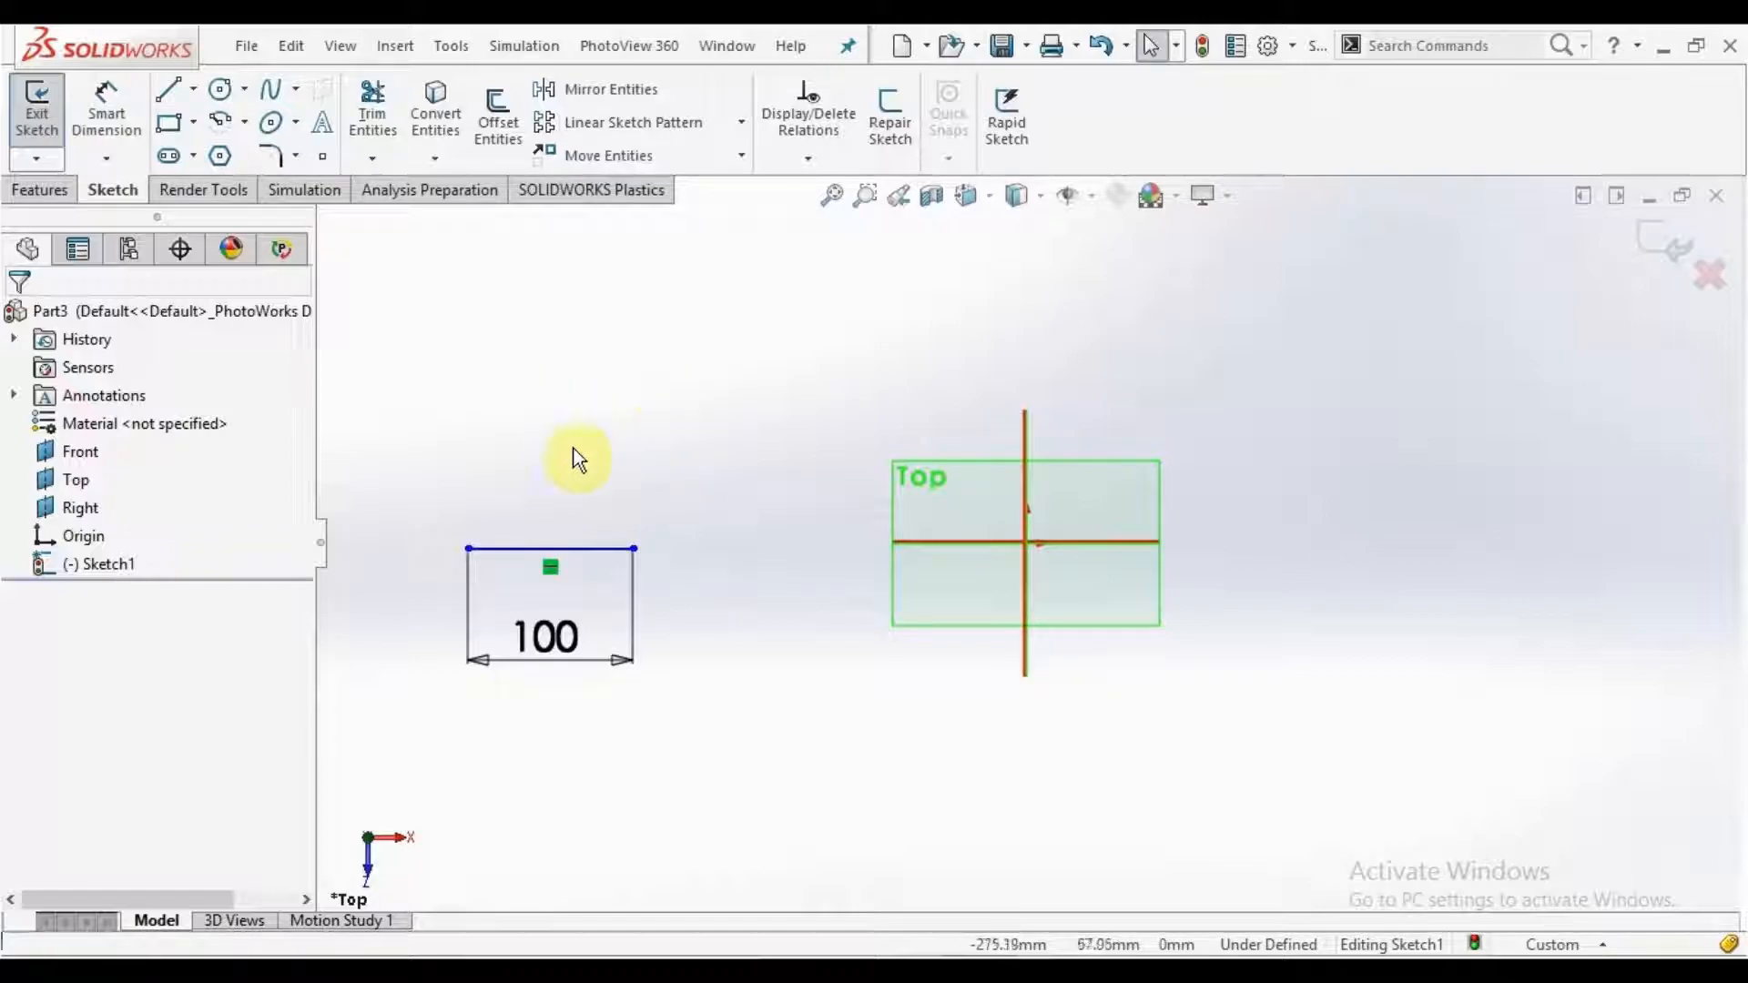
# Step: Move the dimensioned 100 mm line straight up, above the height of the origin
pyautogui.moveTo(594, 552); pyautogui.dragTo(726, 445)
pyautogui.click(383, 549)
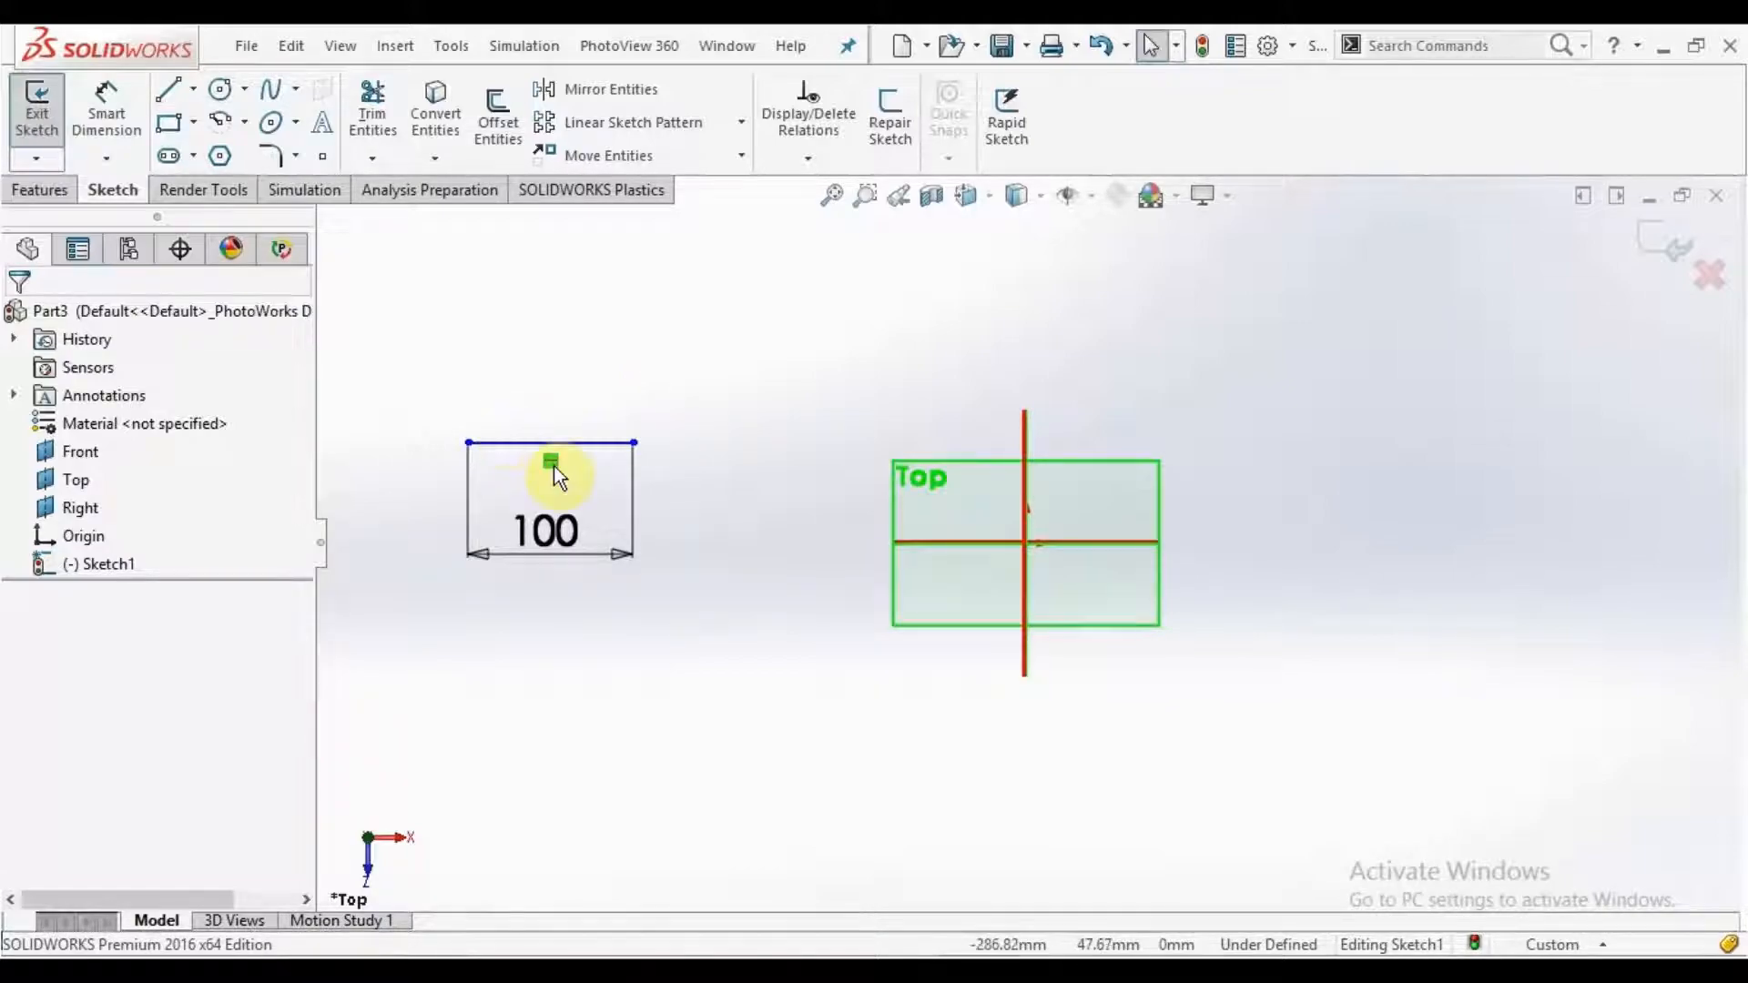
pyautogui.click(508, 444)
pyautogui.click(736, 570)
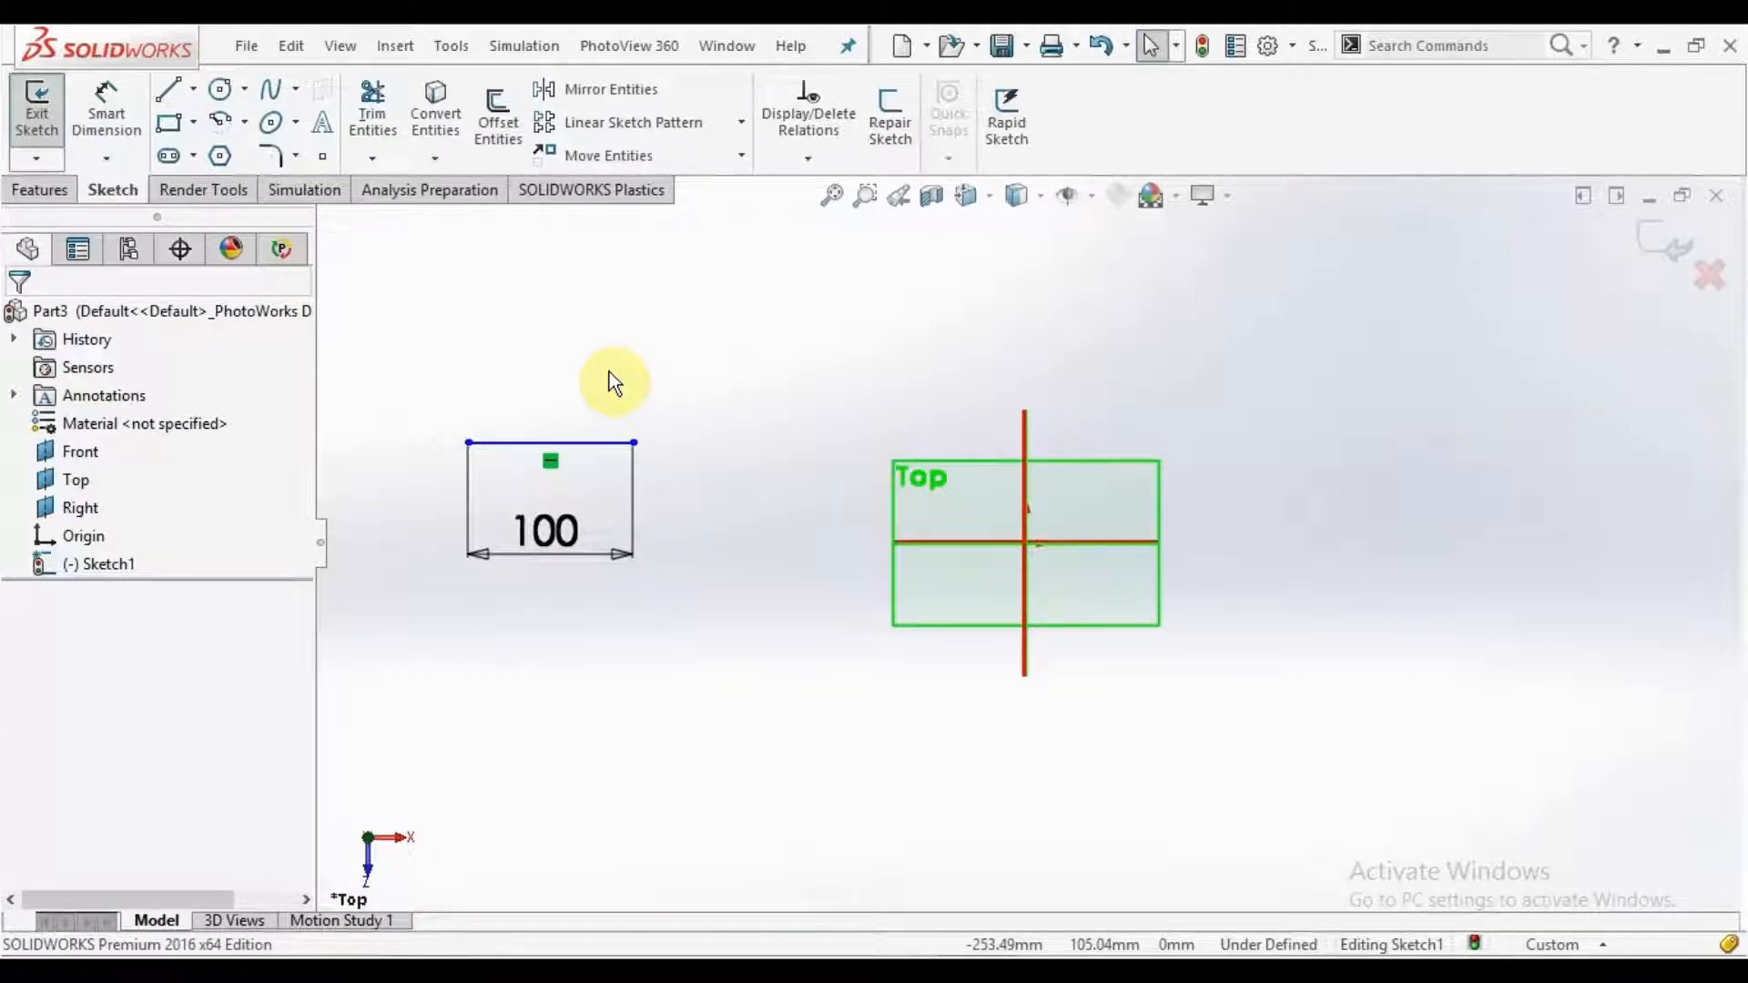
# Step: Move the 100 mm line by its left endpoint down and to the right, below the Top plane's outline
pyautogui.click(469, 445)
pyautogui.moveTo(473, 445); pyautogui.dragTo(639, 672)
pyautogui.click(890, 743)
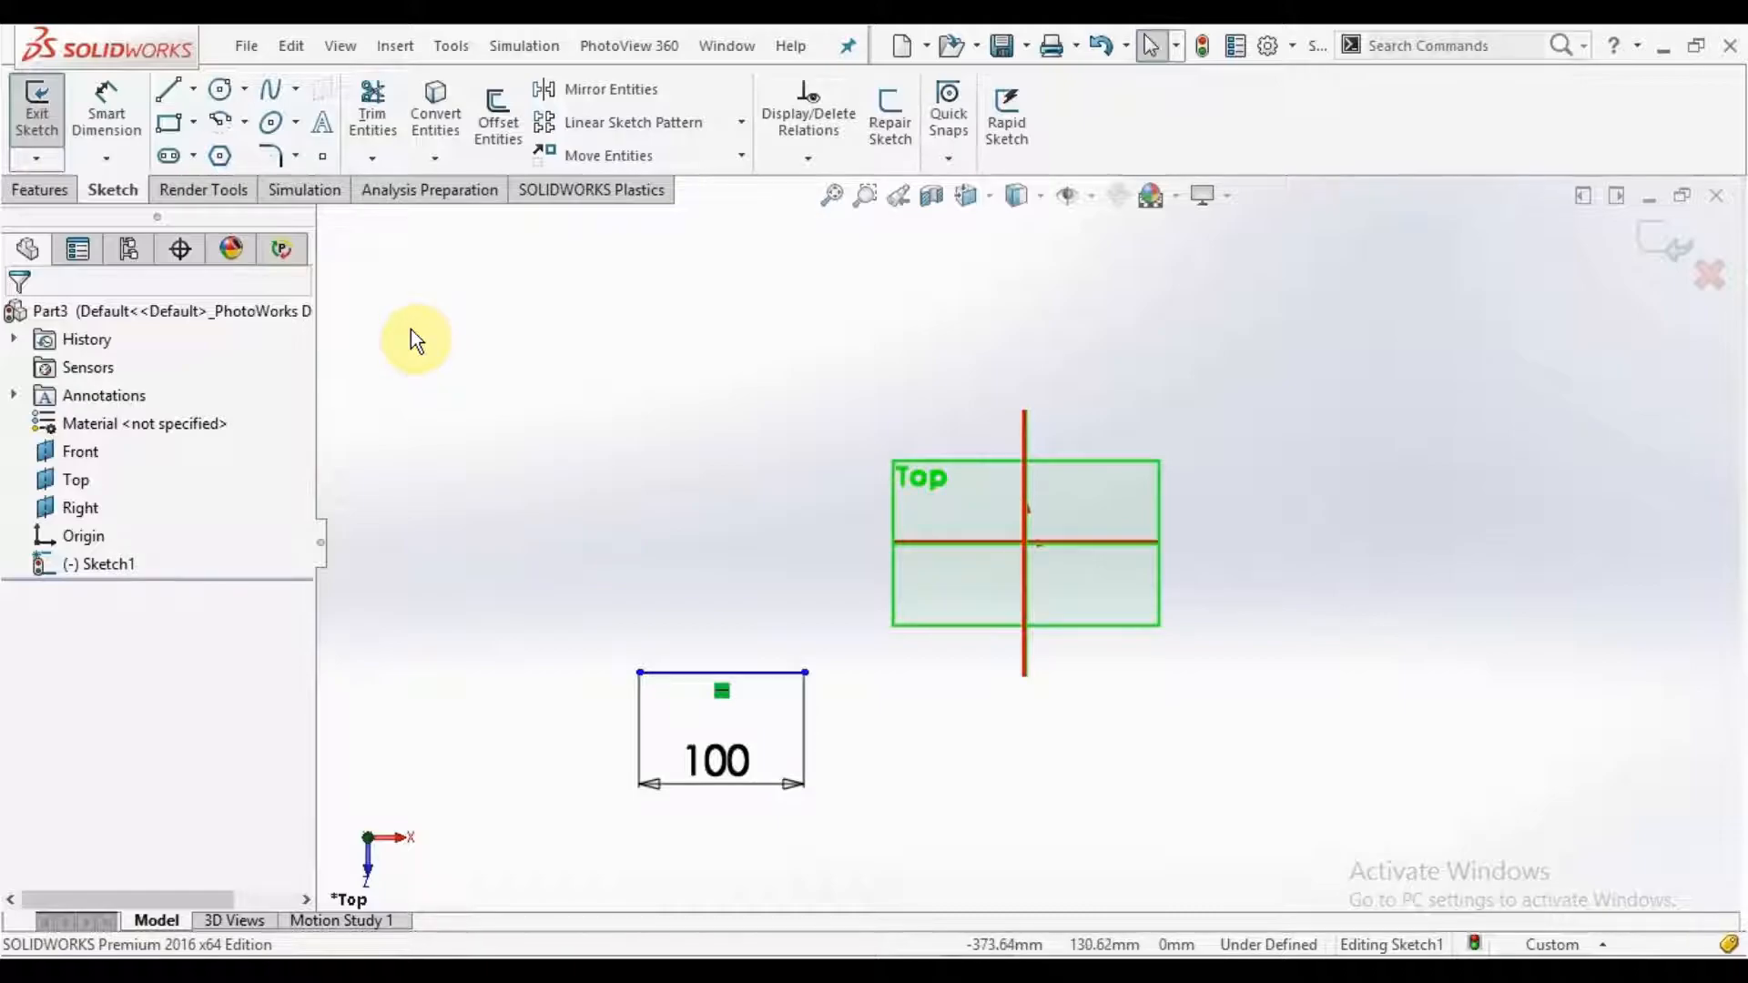
# Step: Sketch a horizontal line about 224 mm long from the origin to the right, and select it
pyautogui.click(177, 90)
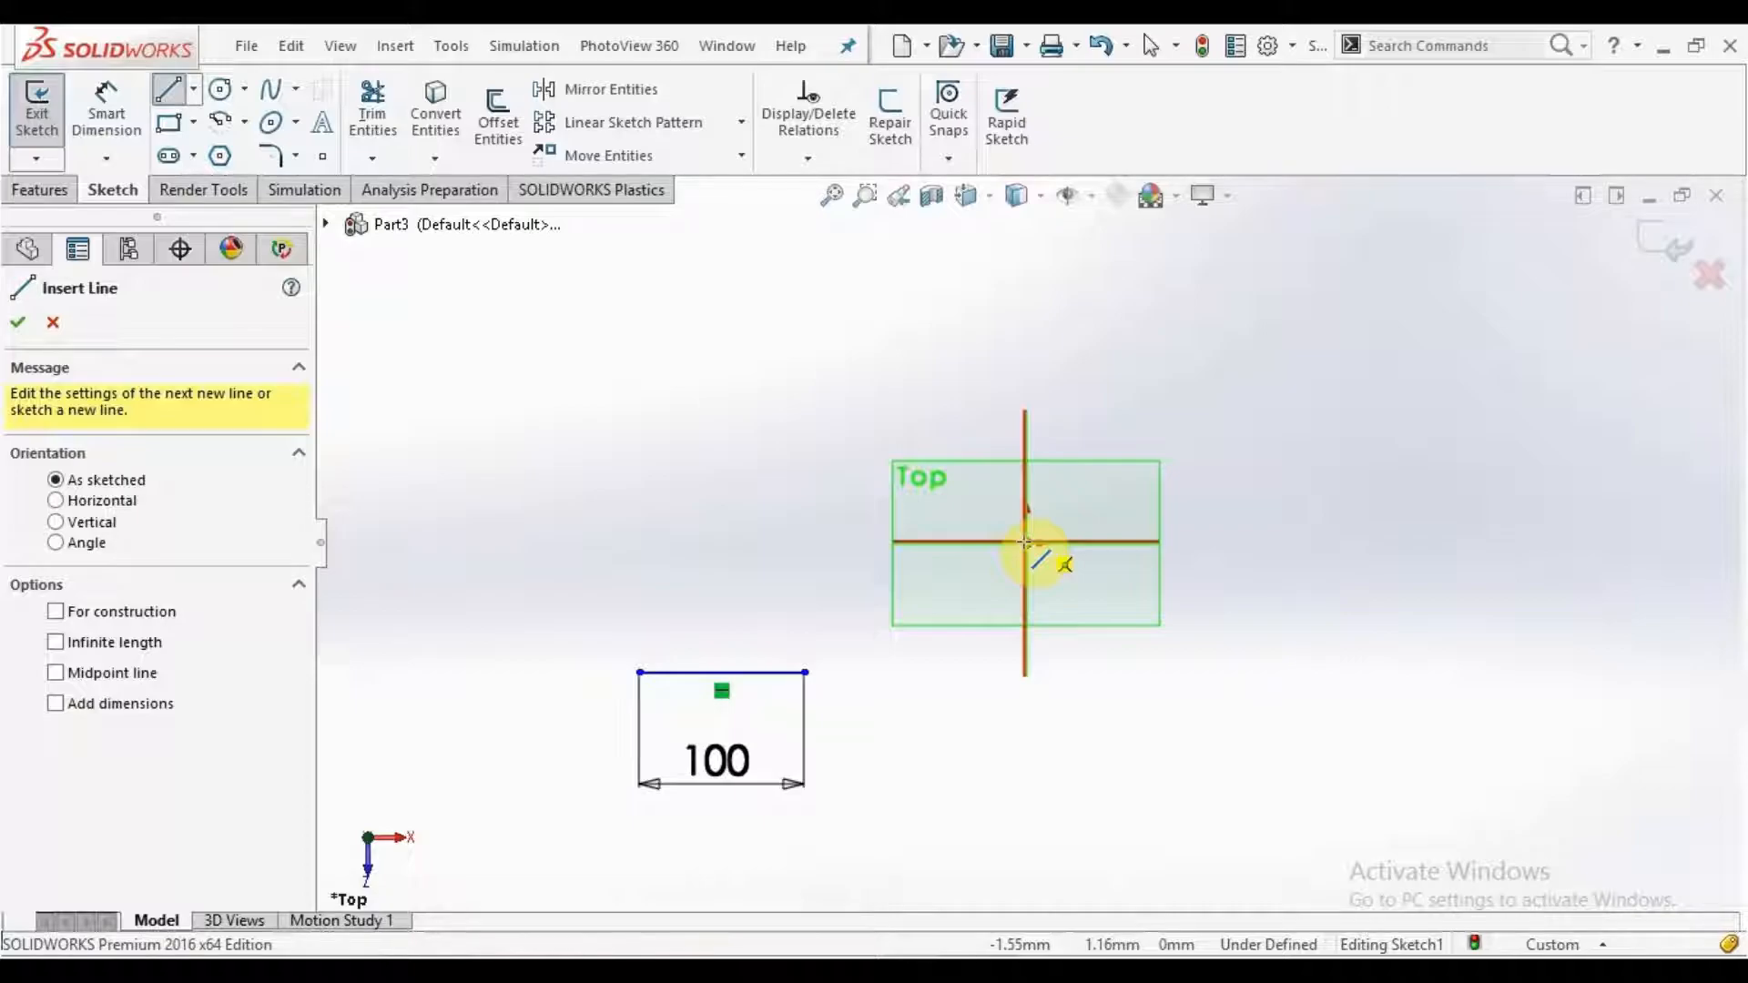
pyautogui.click(1025, 542)
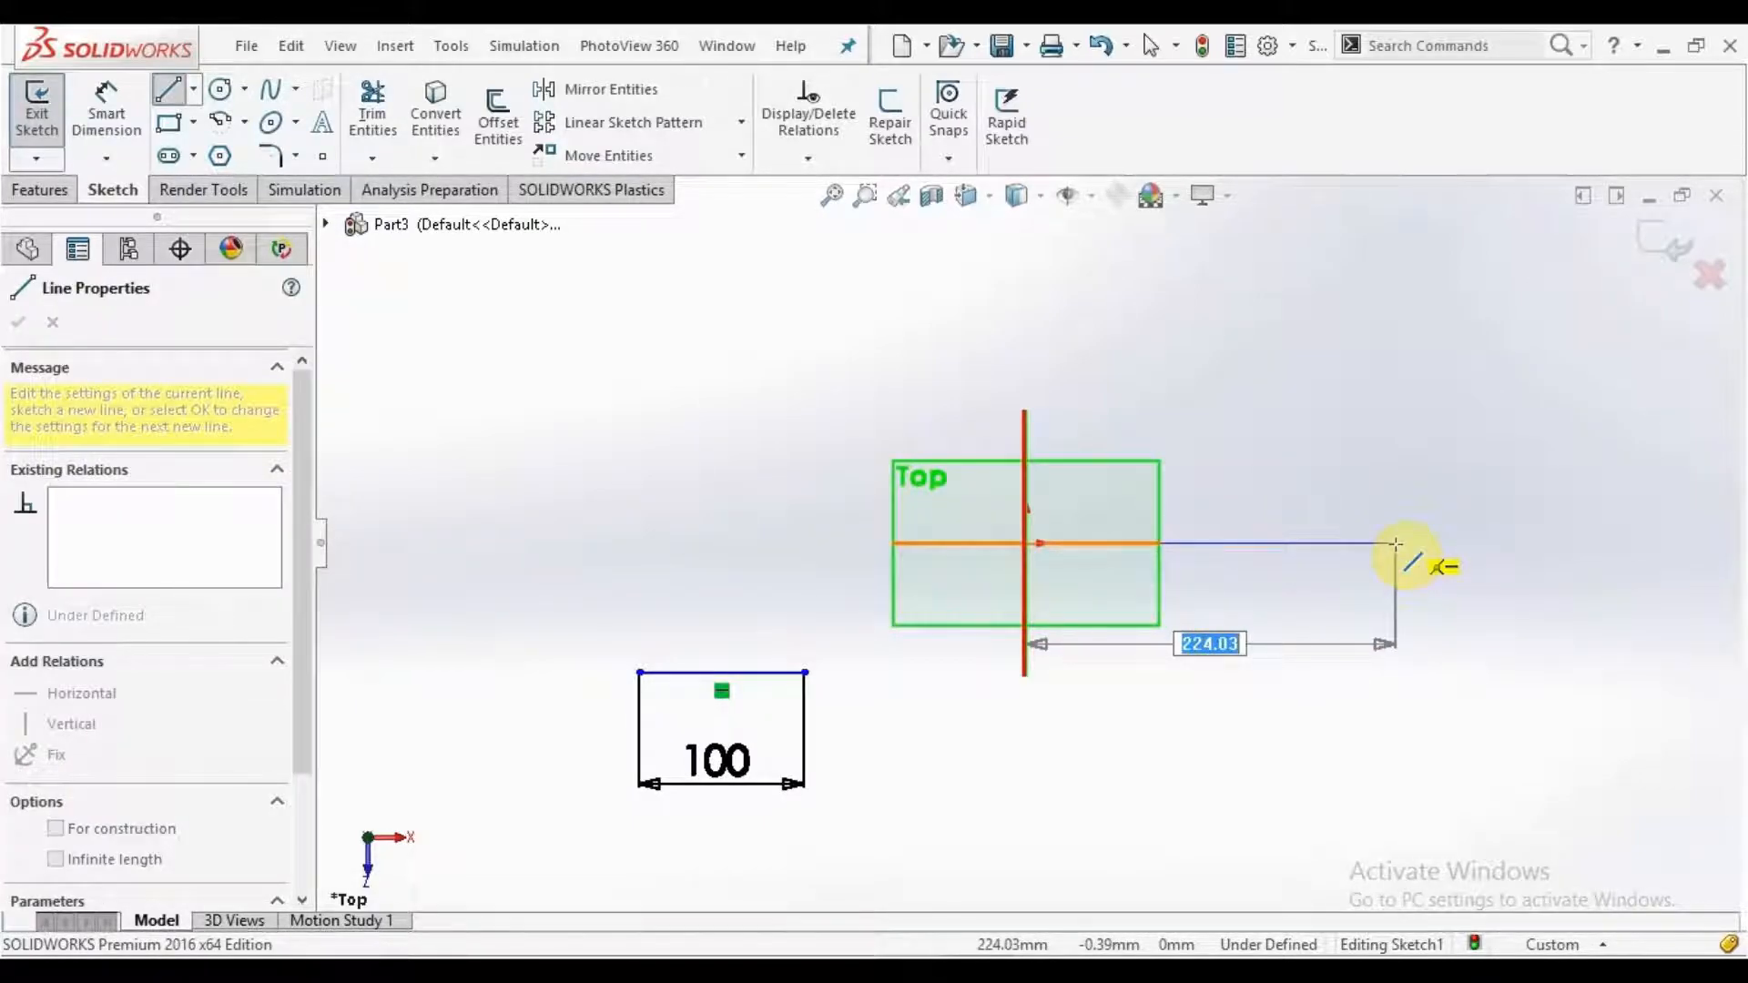
pyautogui.click(1396, 544)
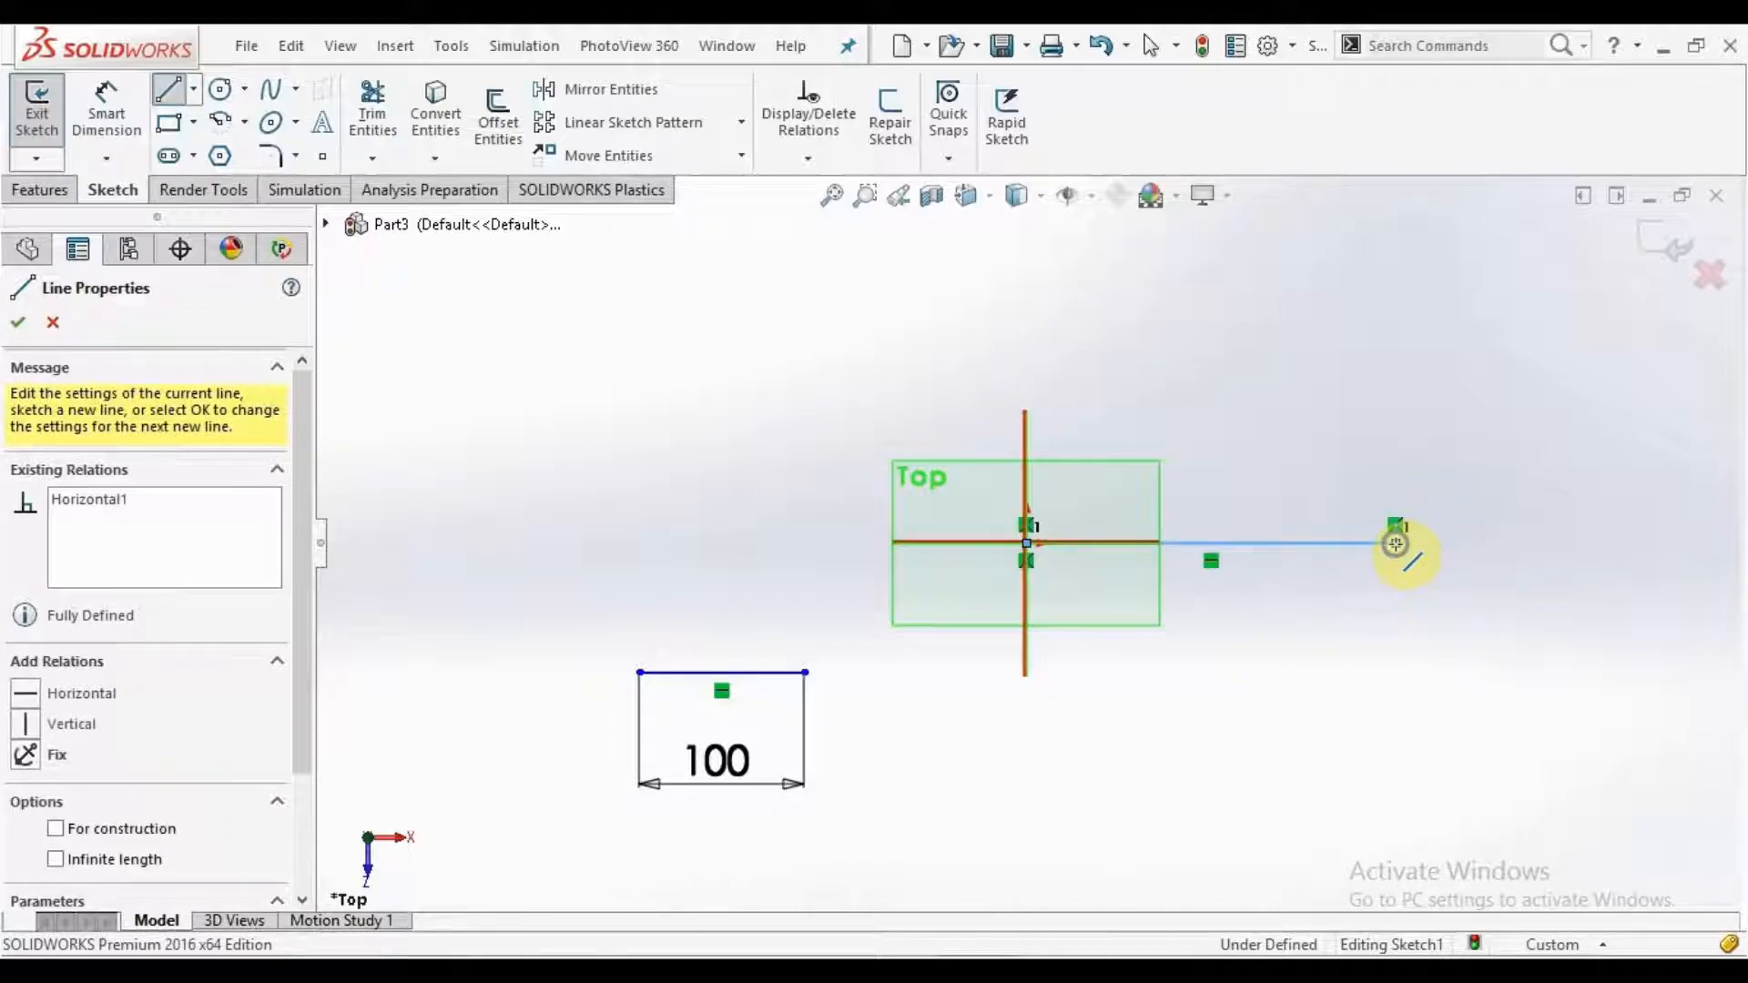
pyautogui.rightClick(1398, 546)
pyautogui.click(1428, 566)
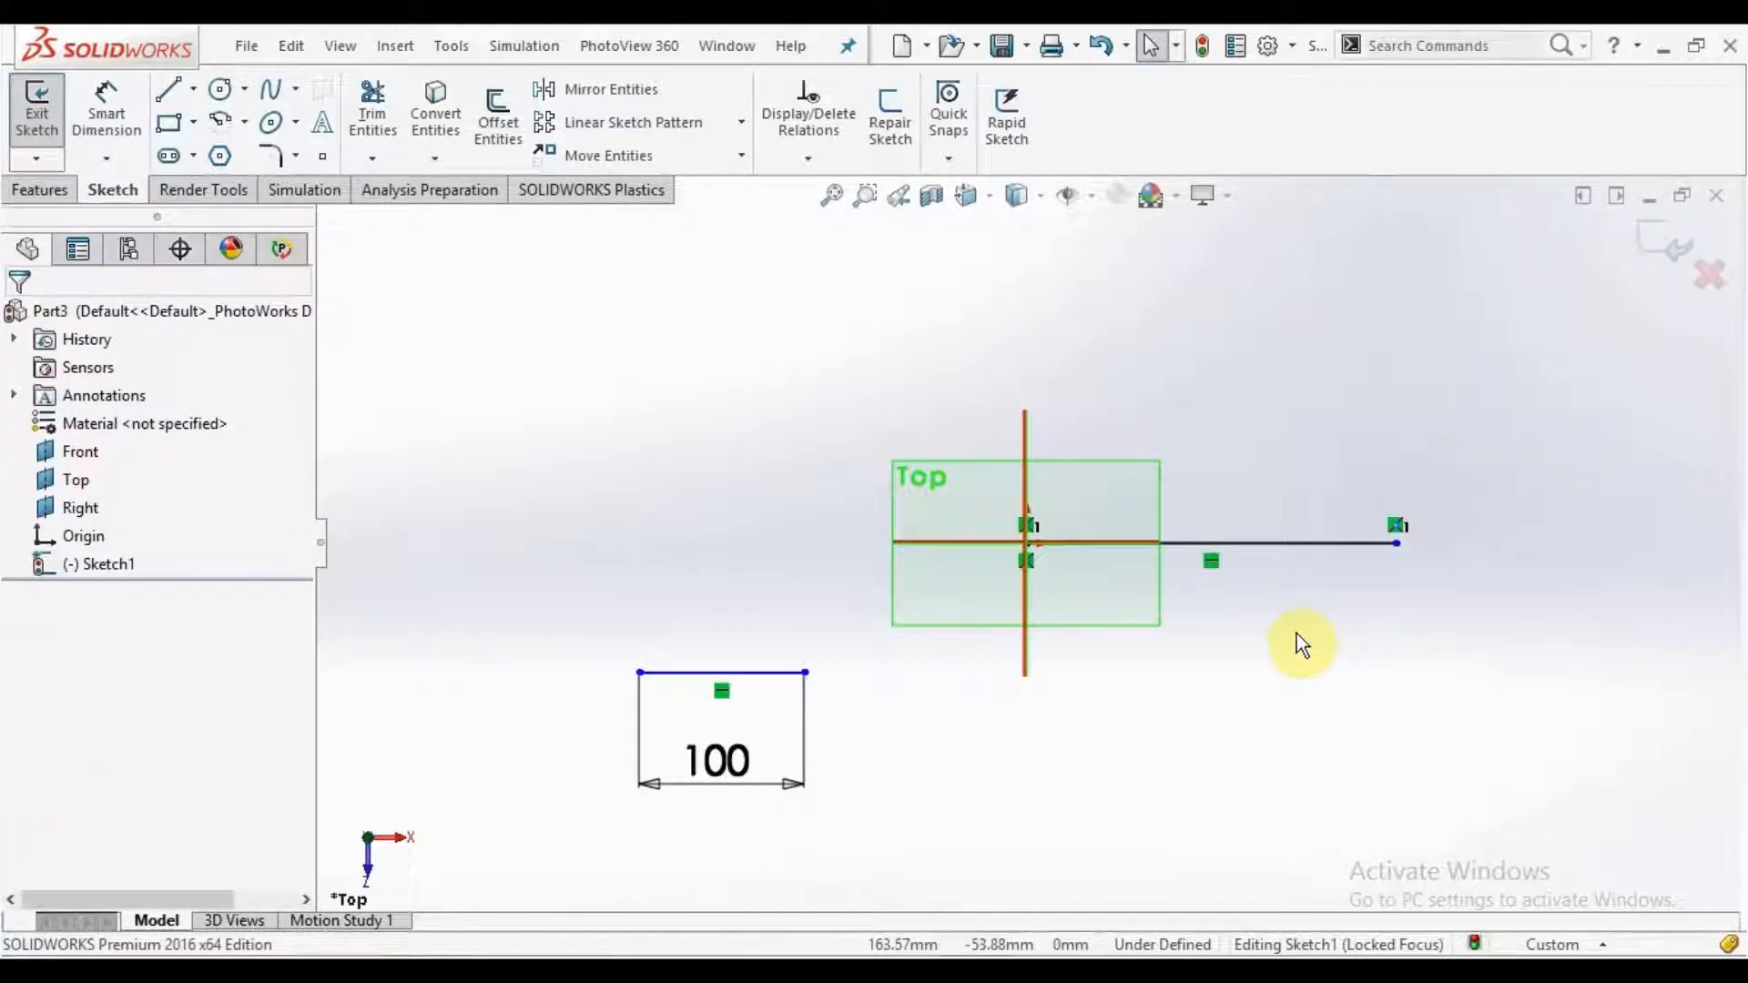
pyautogui.click(1259, 544)
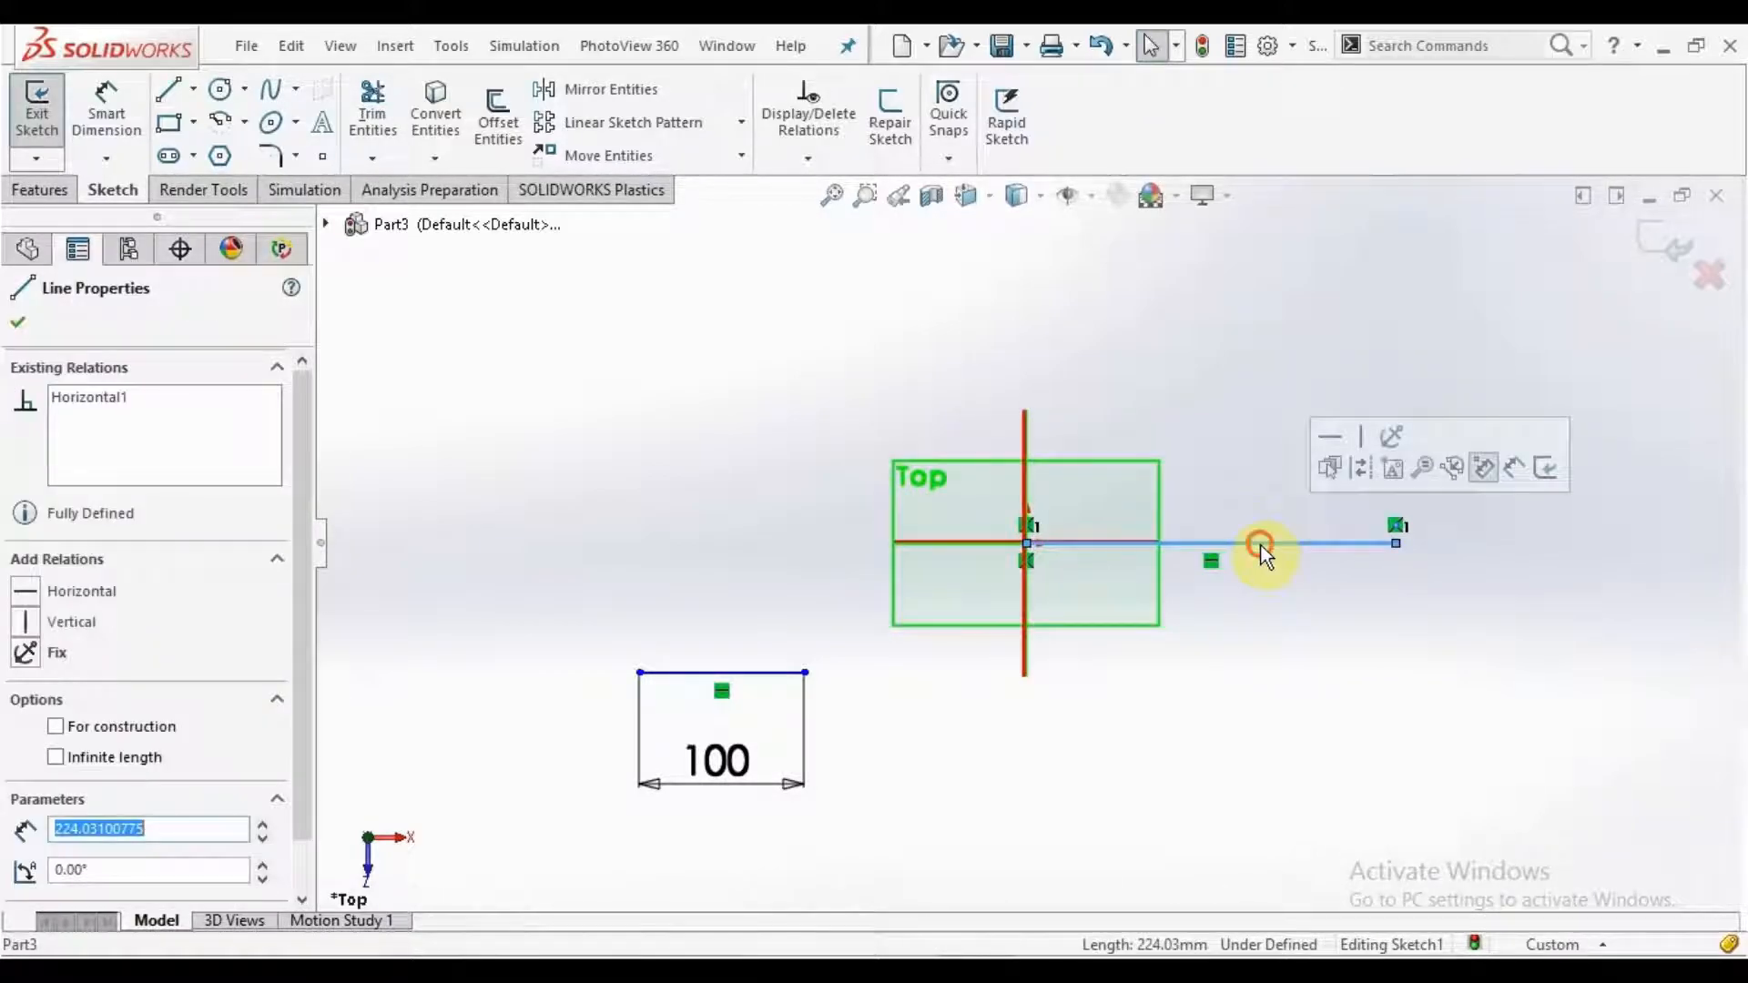
# Step: Shorten the horizontal line from the origin to about 193 mm by moving its right endpoint to the left
pyautogui.click(1320, 644)
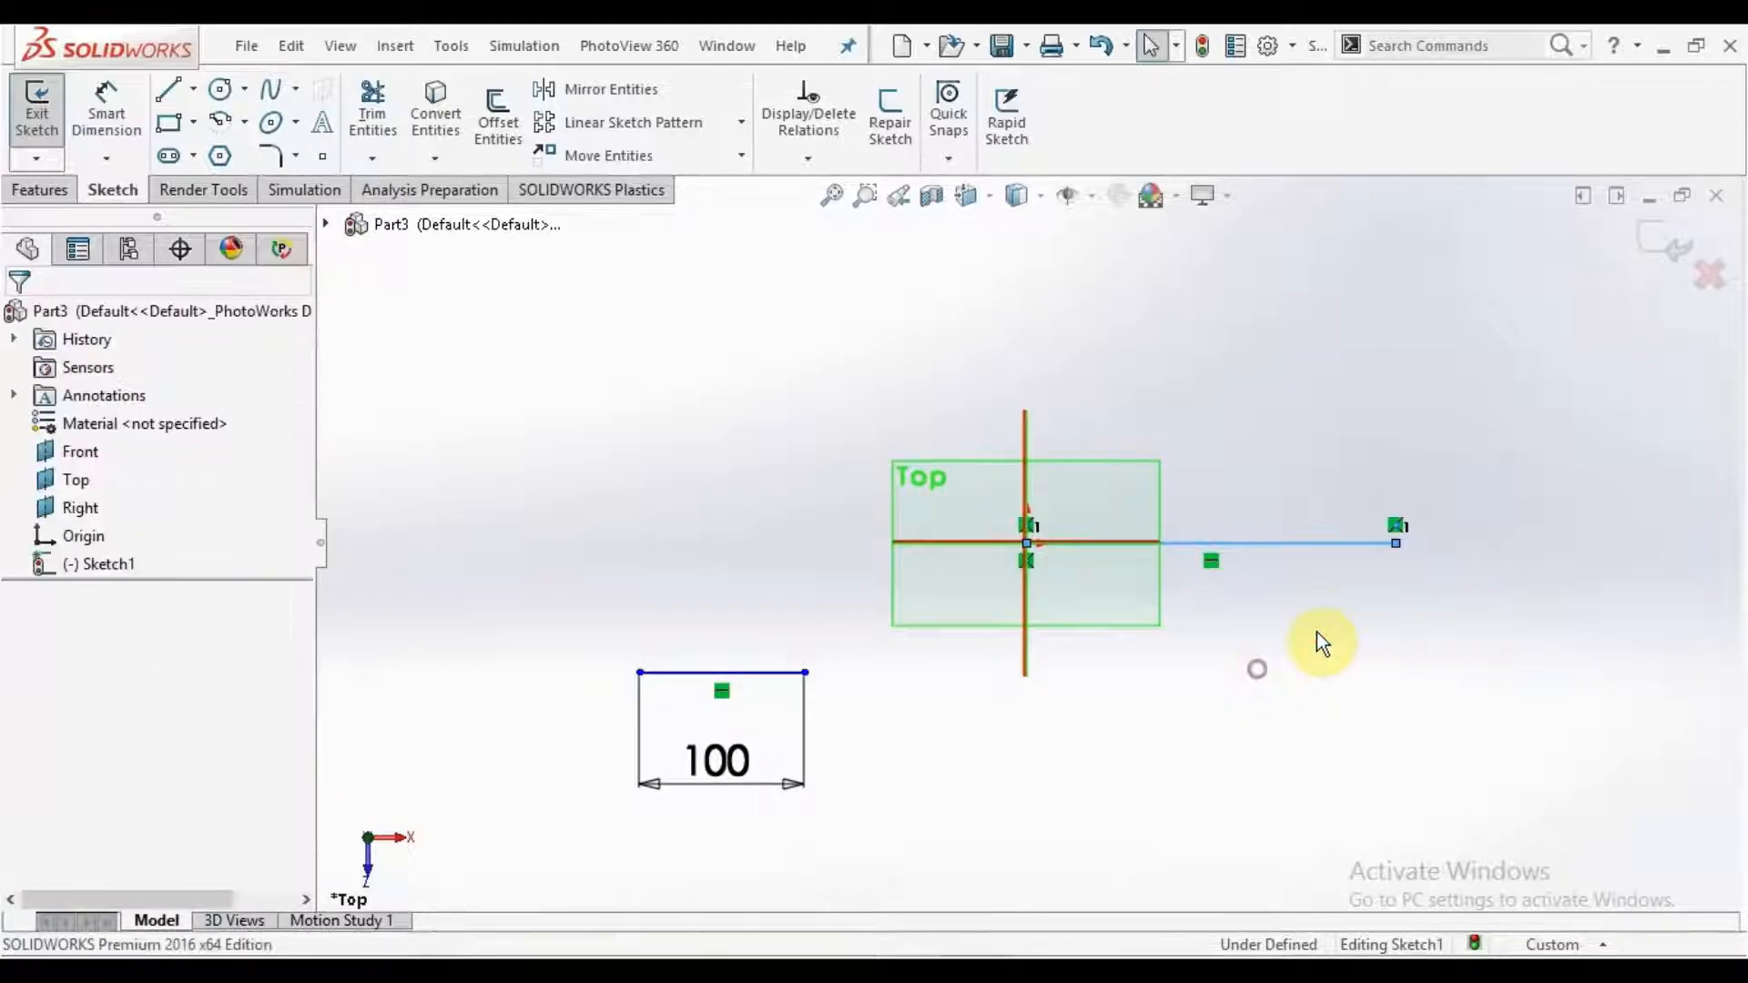
pyautogui.click(1396, 544)
pyautogui.moveTo(1402, 553); pyautogui.dragTo(1349, 580)
pyautogui.click(1339, 623)
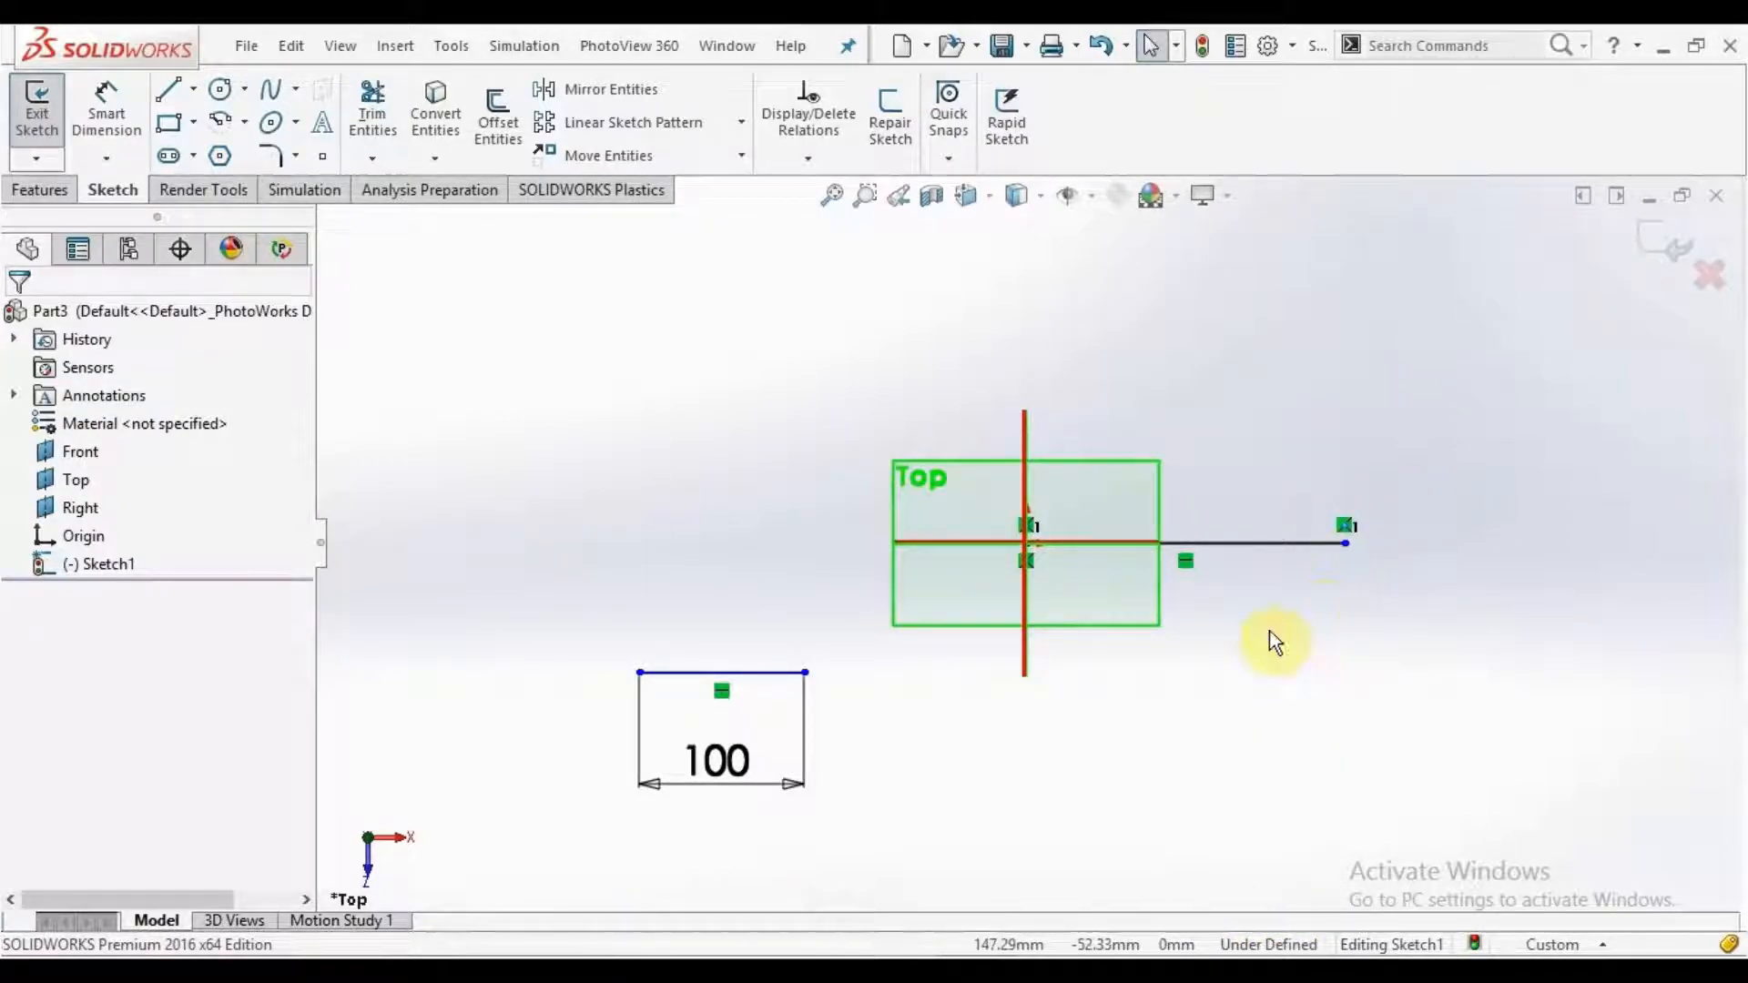
# Step: Dimension the length of the line starting at the origin as 100 mm, placing the dimension below it
pyautogui.click(106, 109)
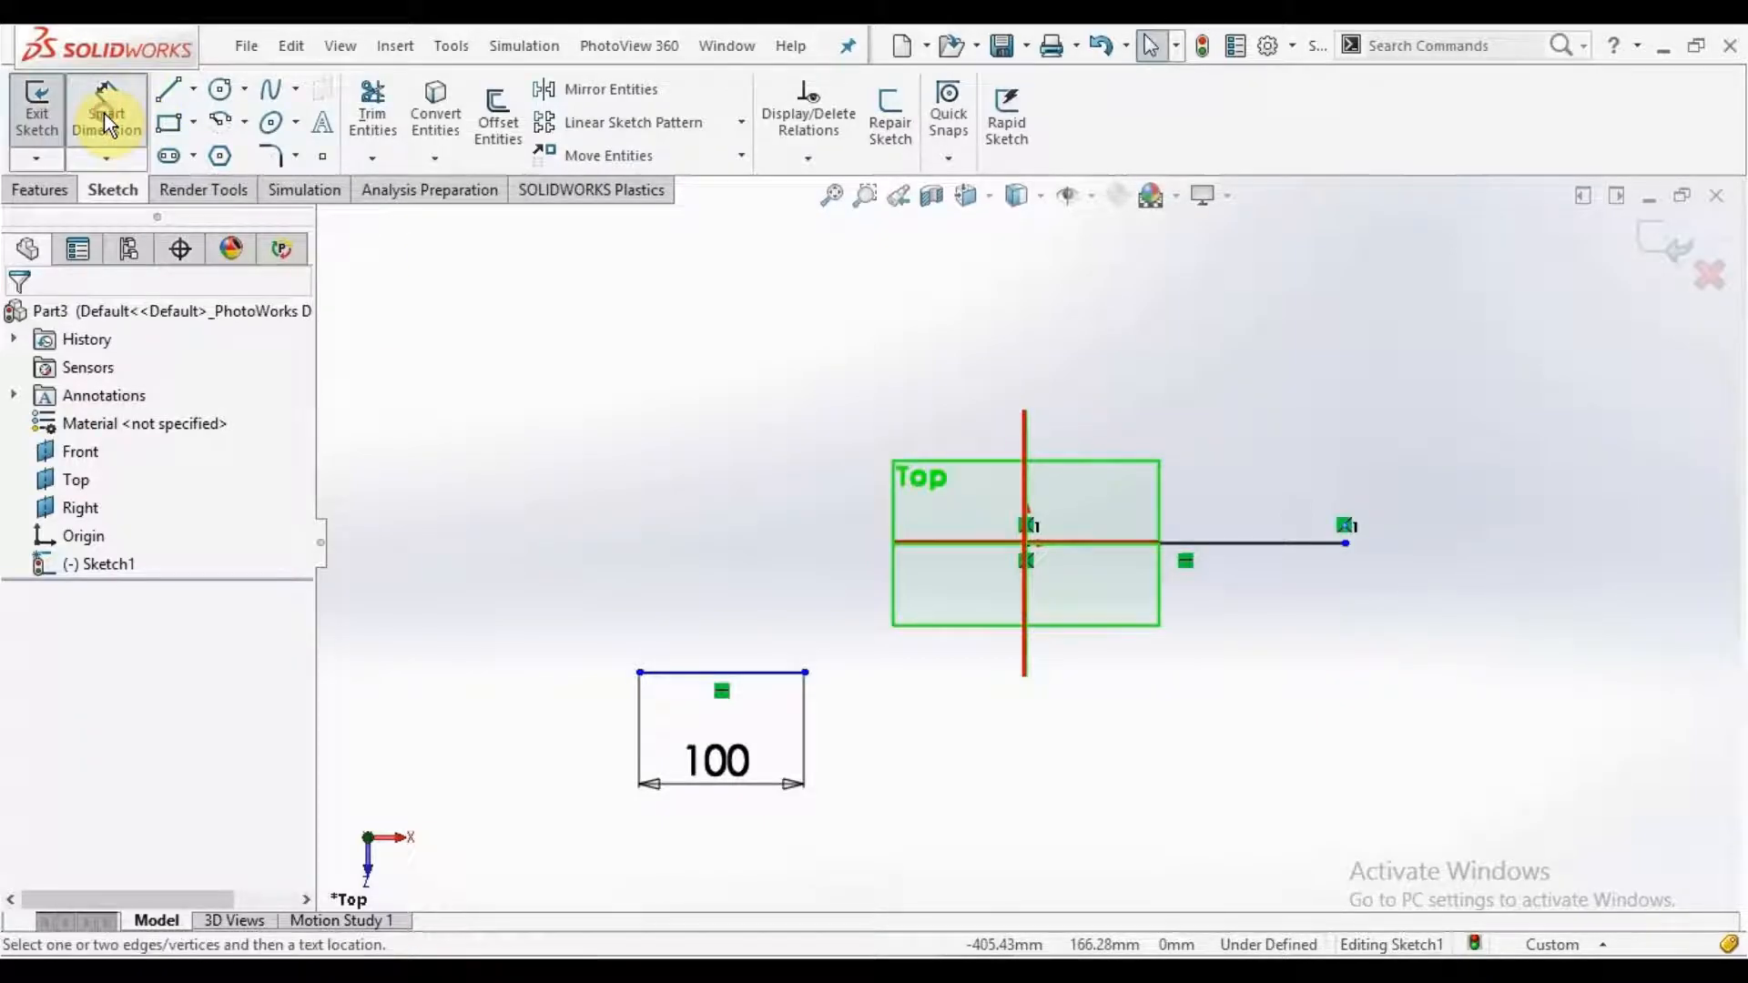
pyautogui.click(1262, 543)
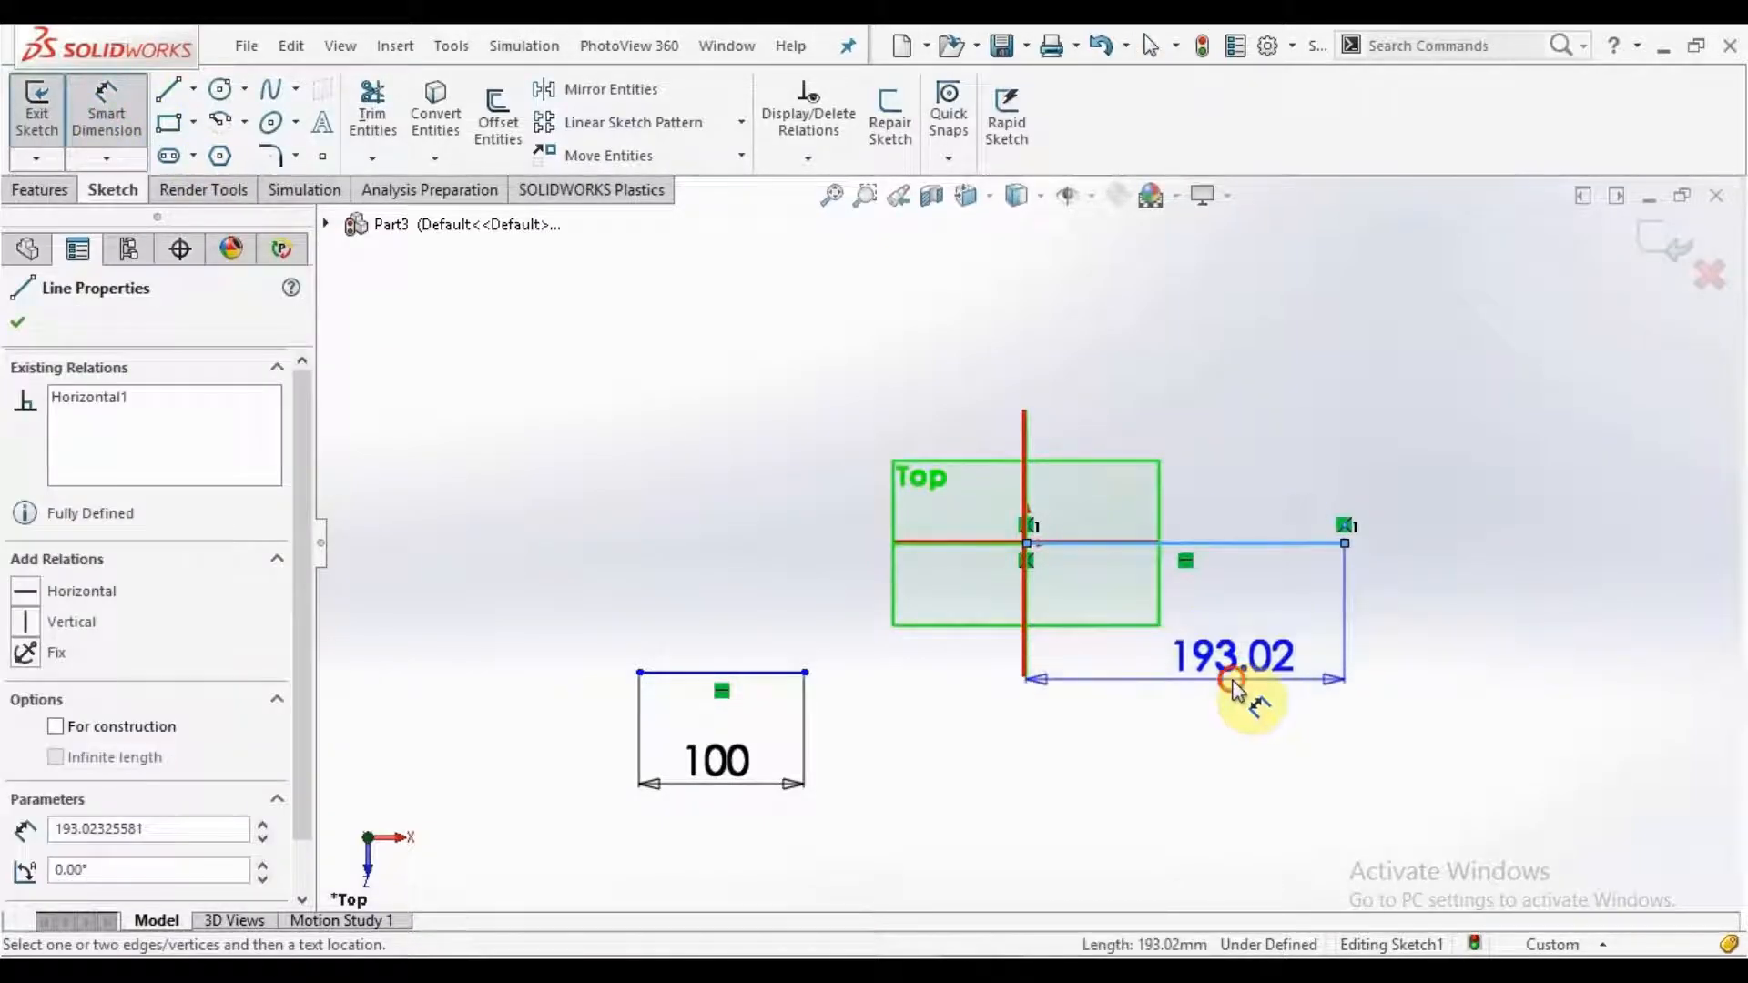
pyautogui.click(1216, 682)
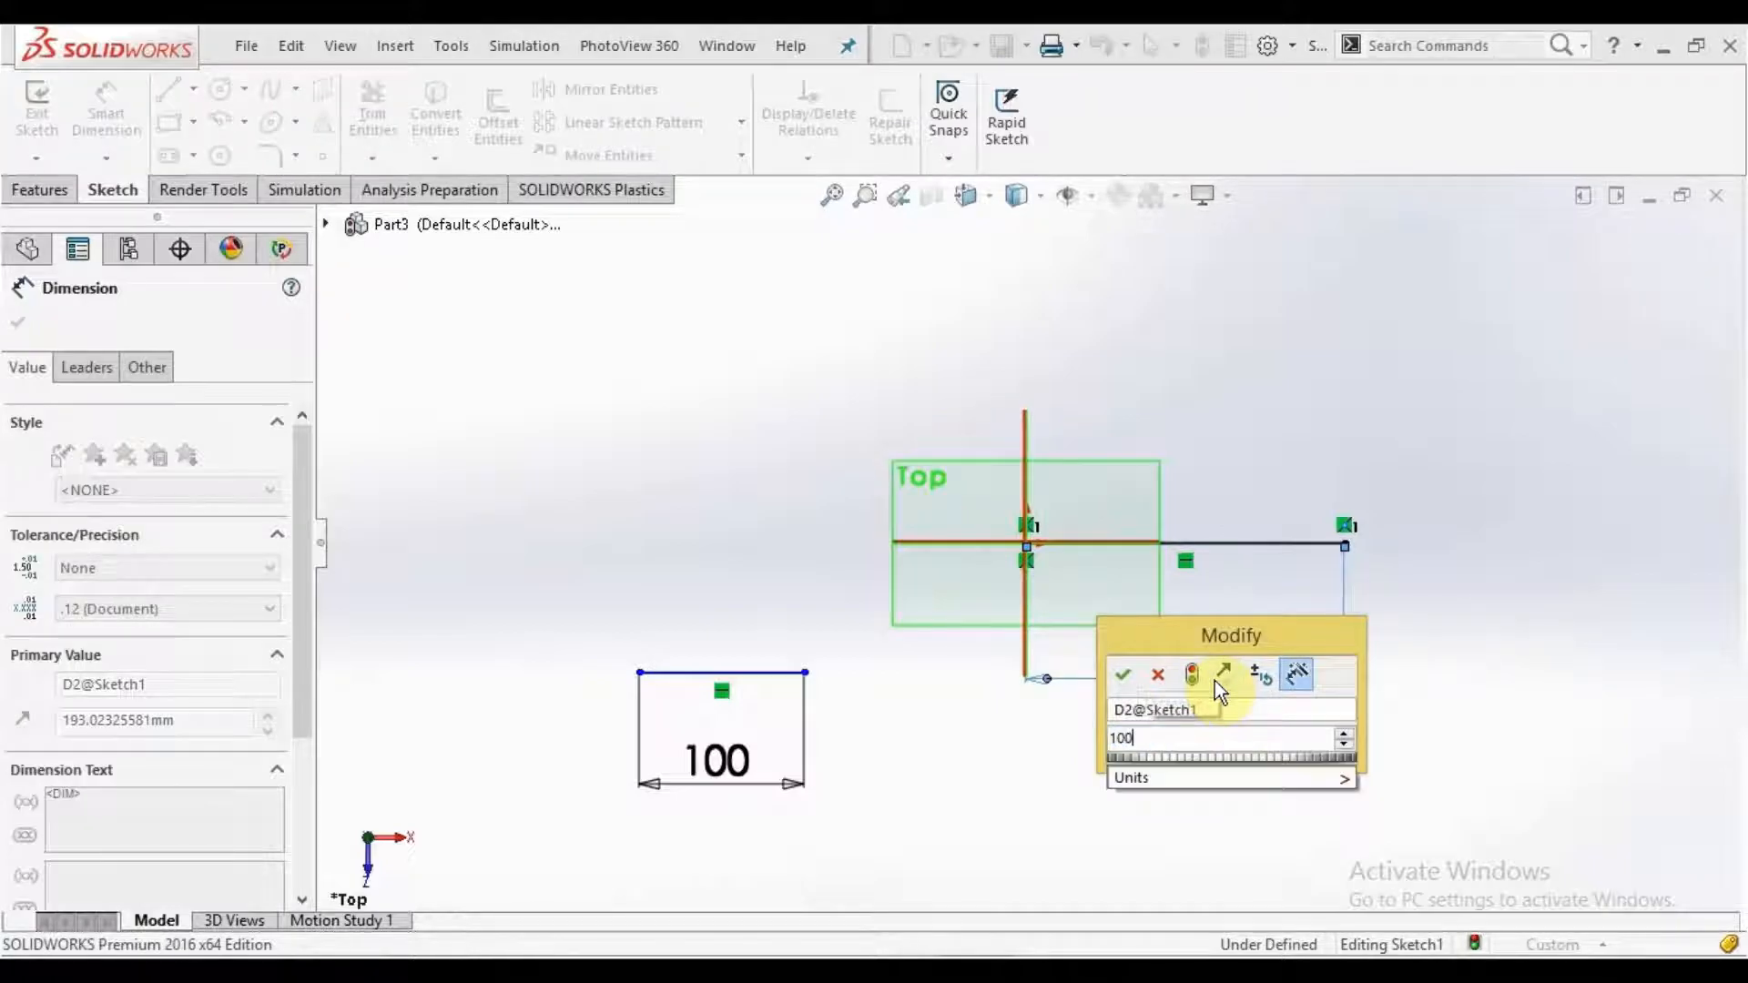
pyautogui.press('Return')
pyautogui.click(1397, 691)
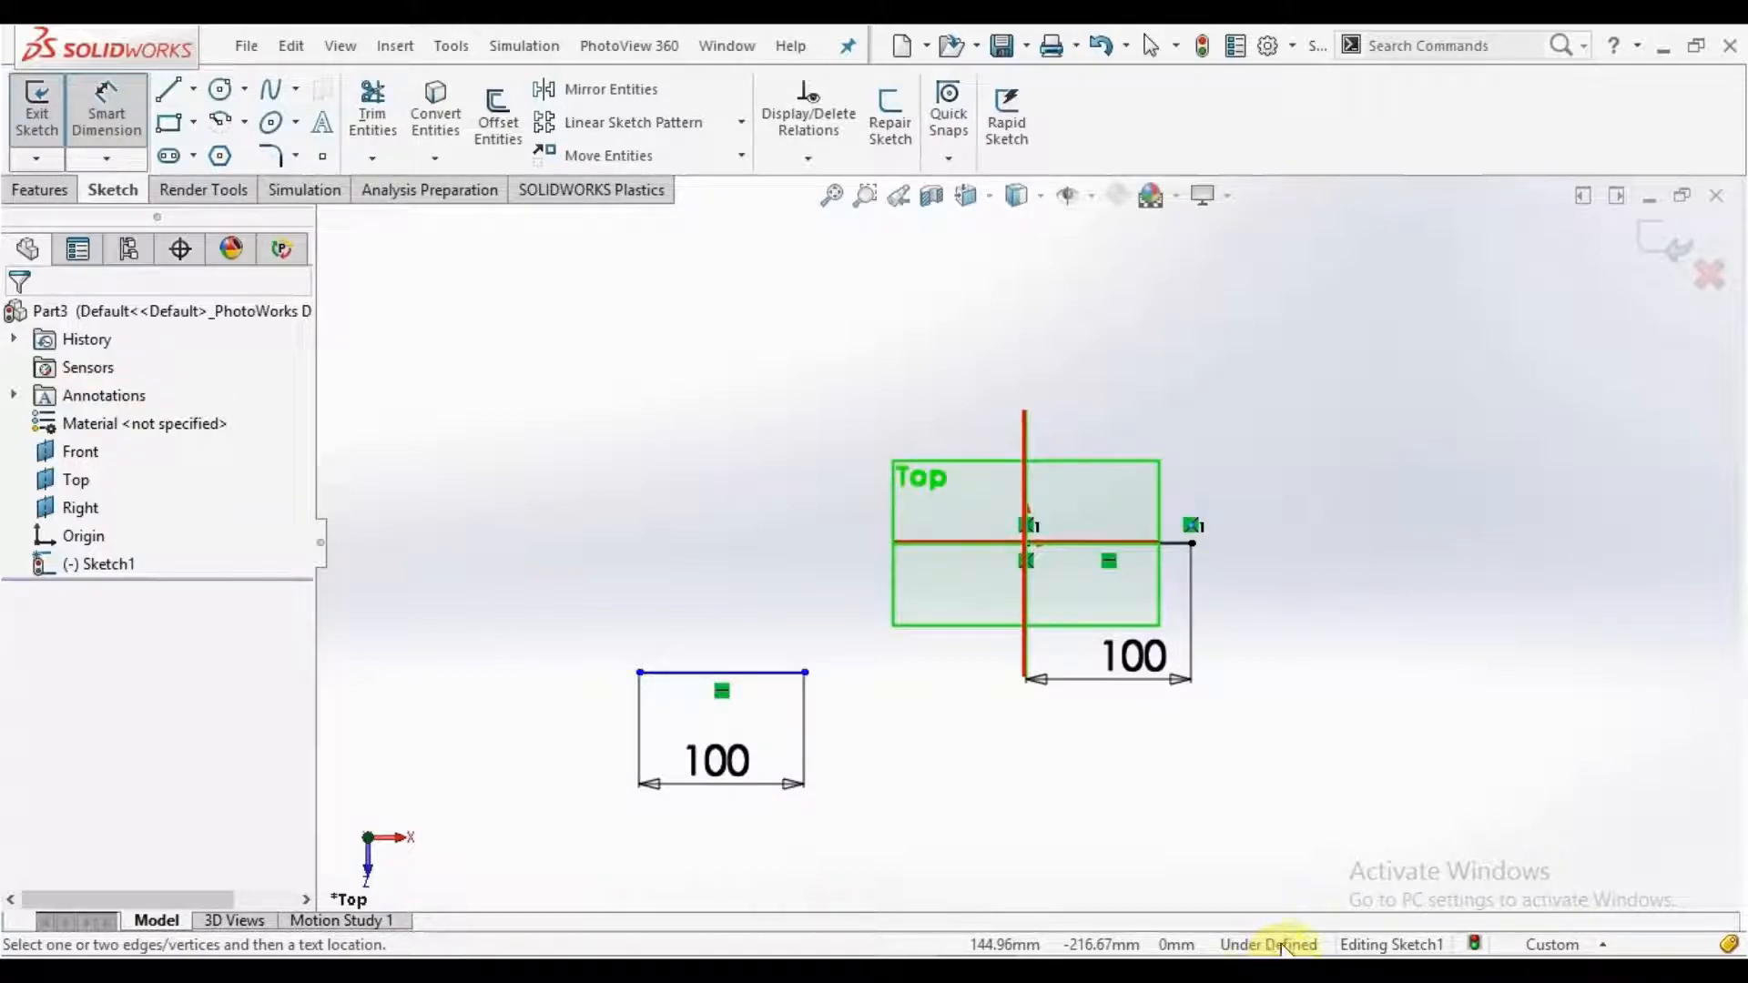
pyautogui.press('Escape')
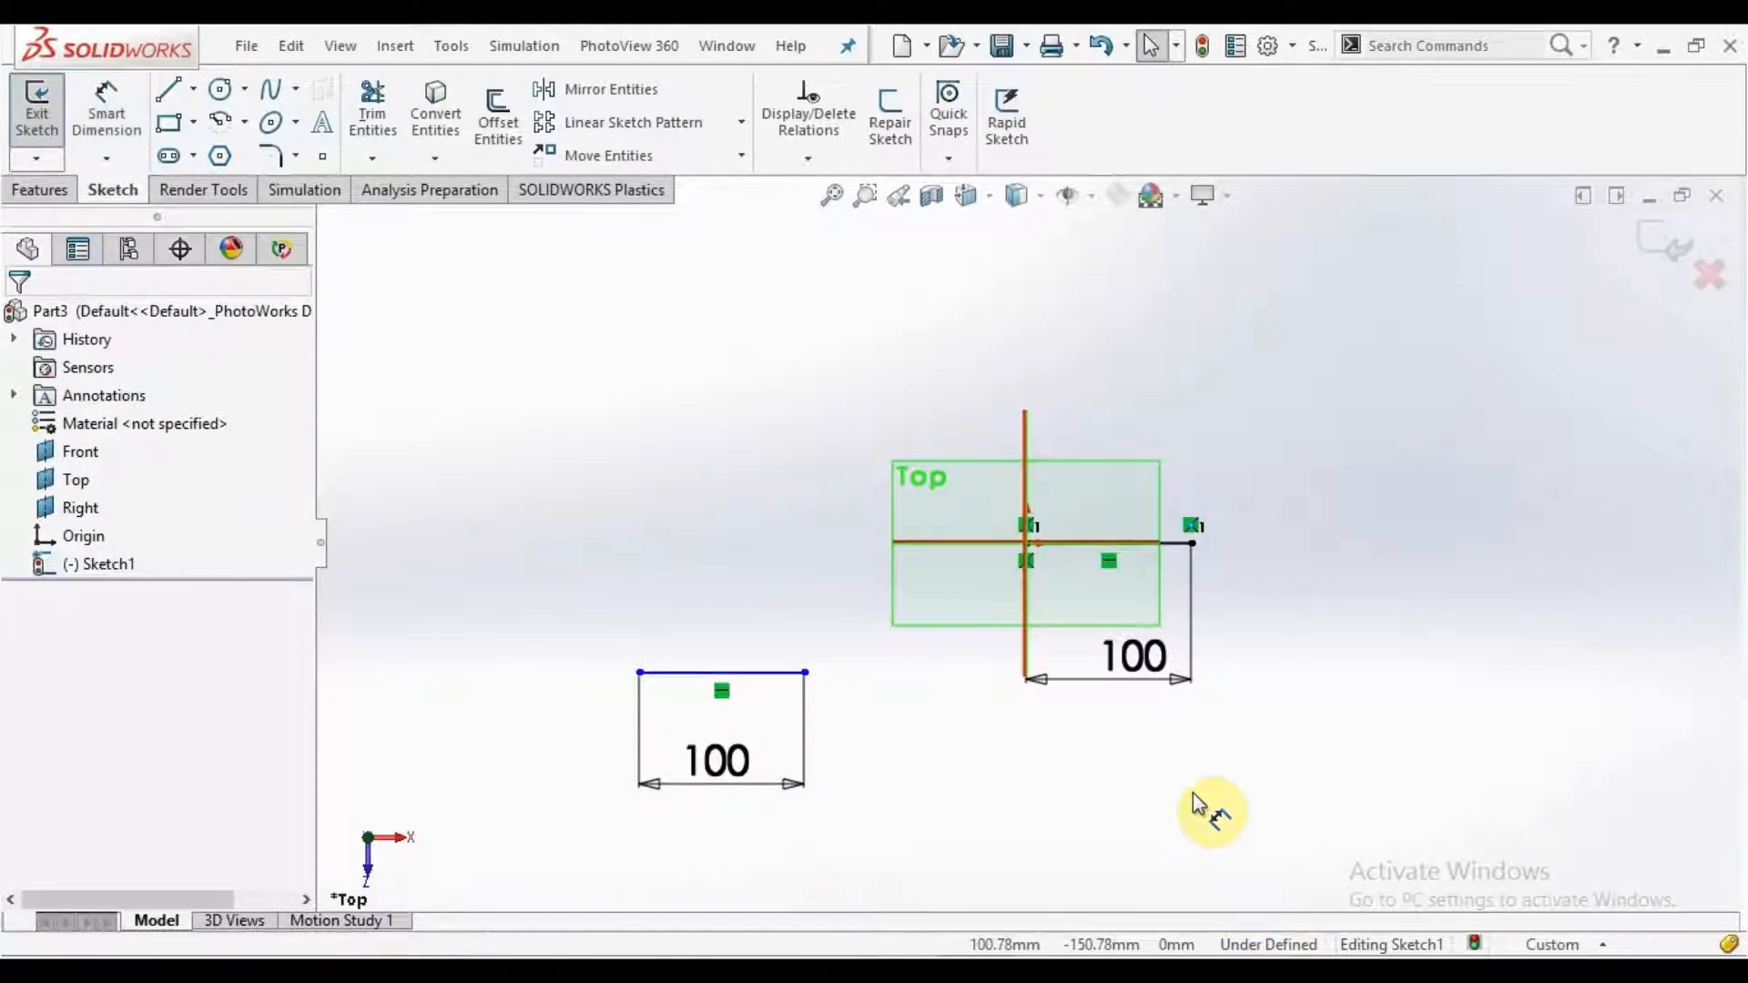
# Step: Delete the loose 100 mm line below the Top plane's outline together with its dimension
pyautogui.click(782, 673)
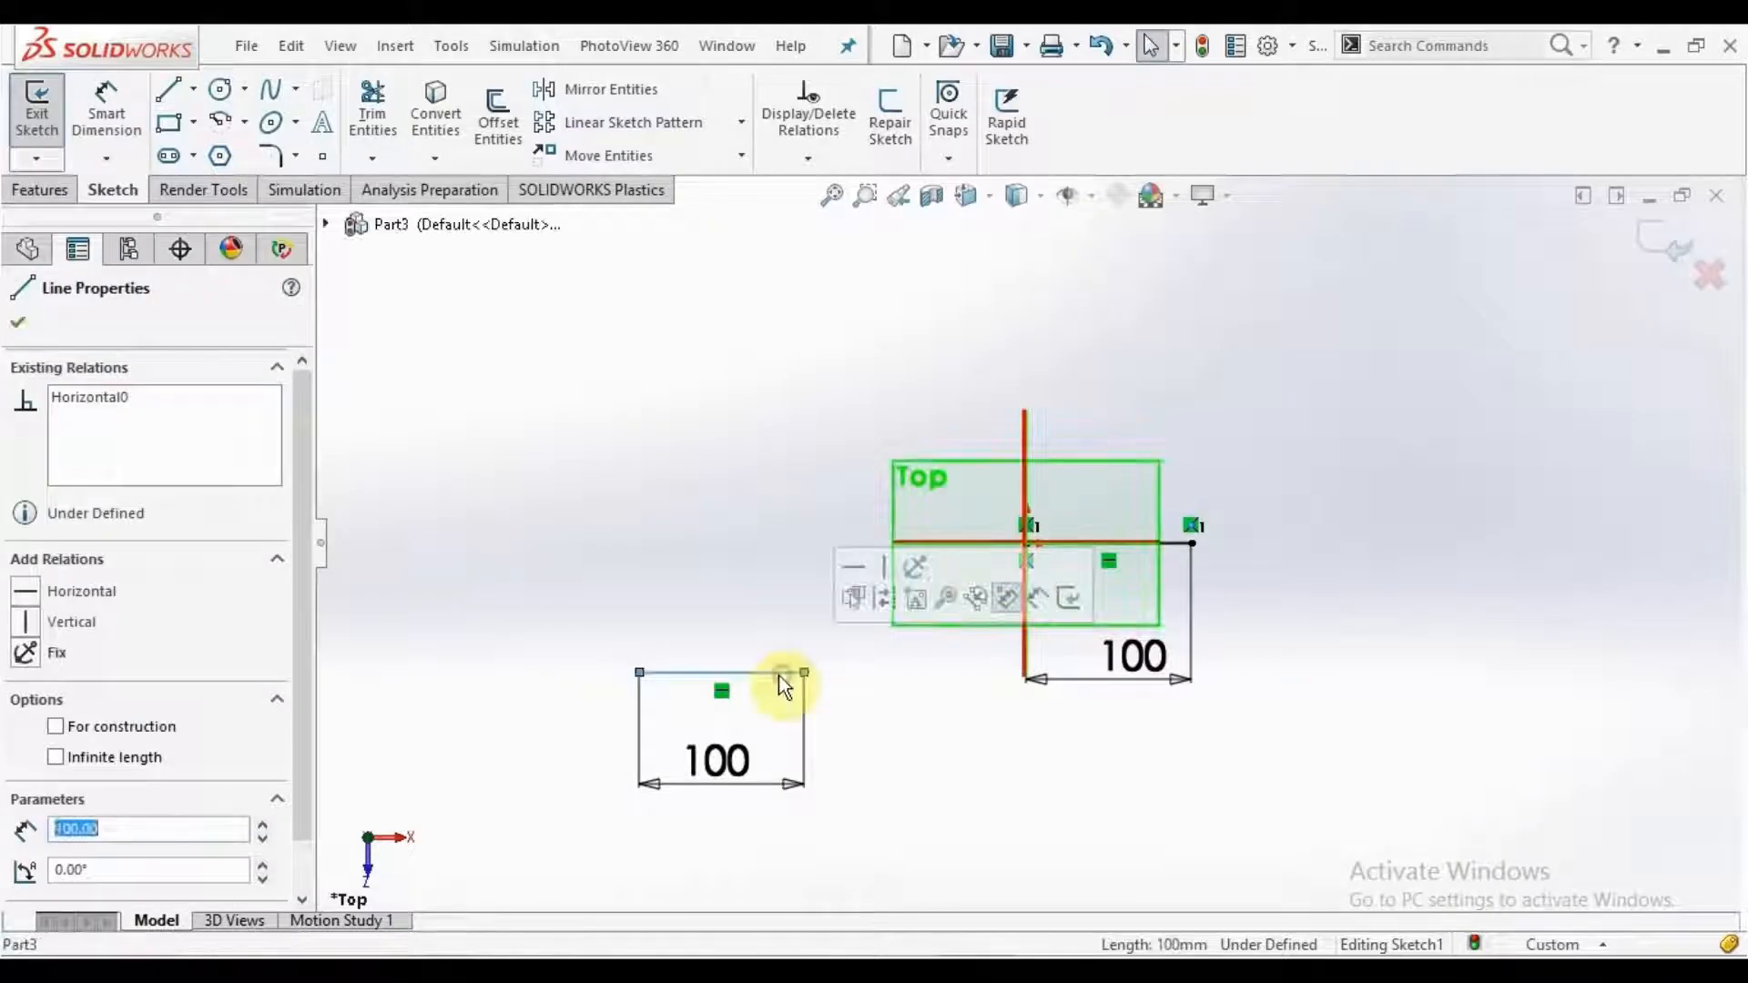
pyautogui.press('Delete')
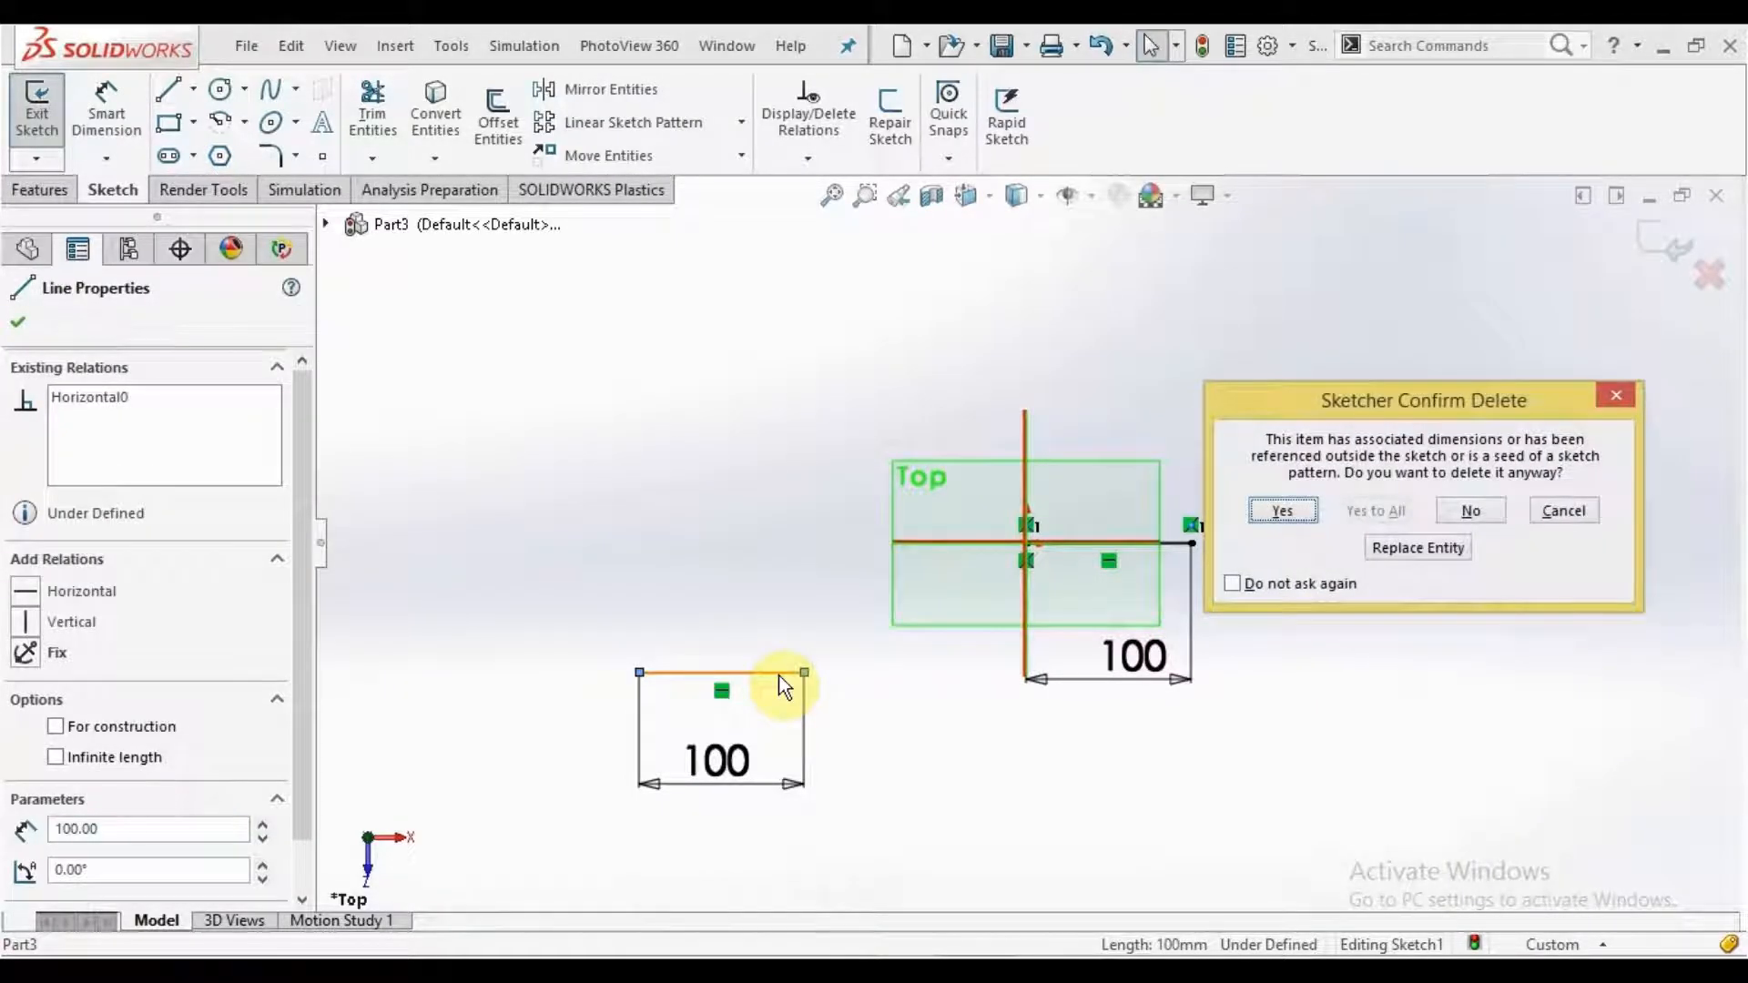
pyautogui.press('Return')
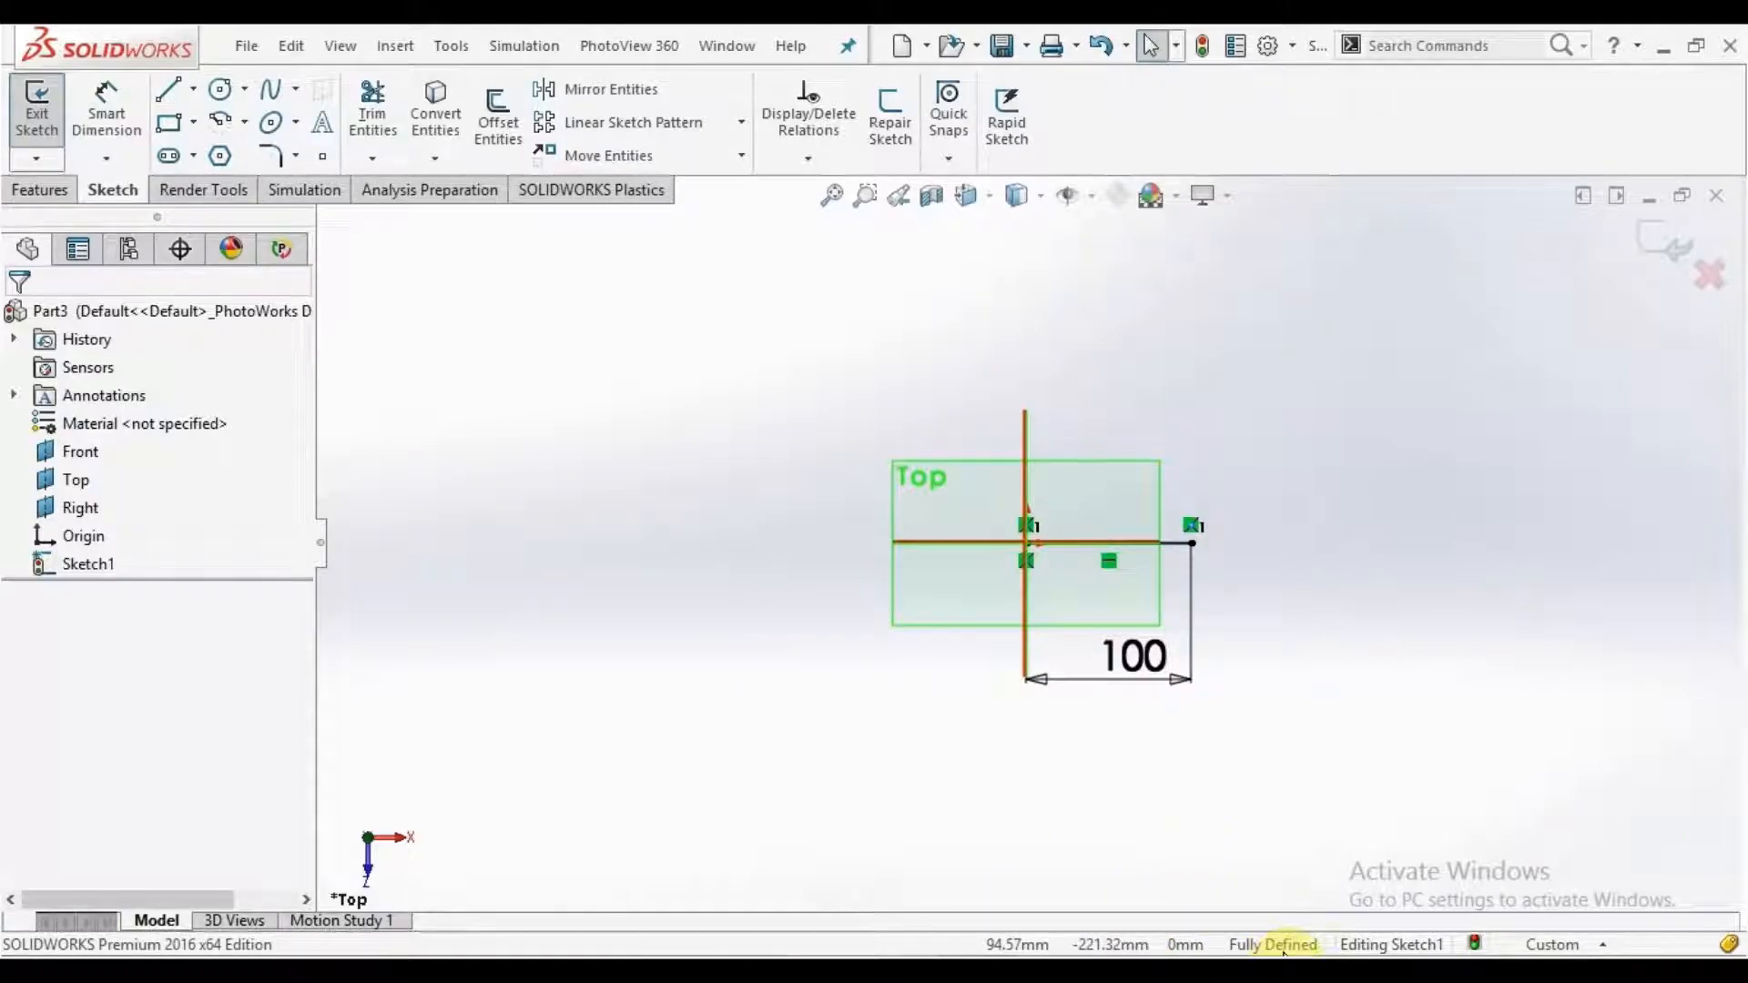
pyautogui.click(1190, 556)
pyautogui.click(1278, 517)
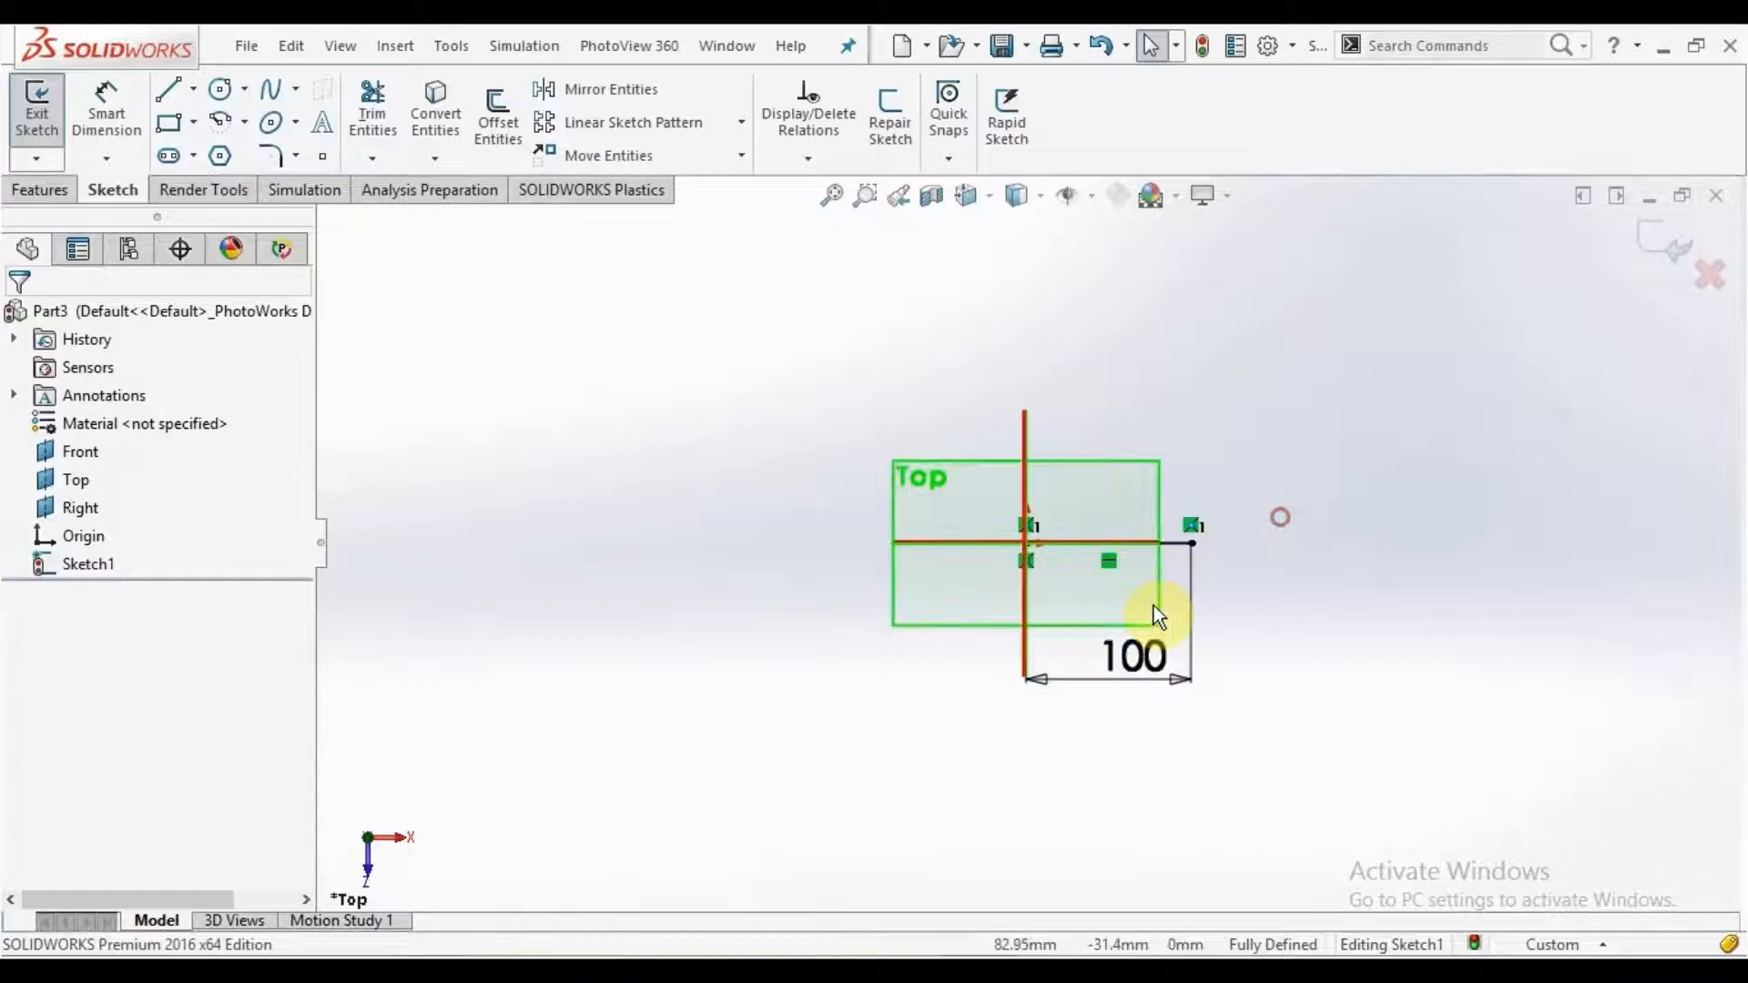
# Step: Set the length dimension of the line starting at the origin to 200 mm
pyautogui.doubleClick(1129, 664)
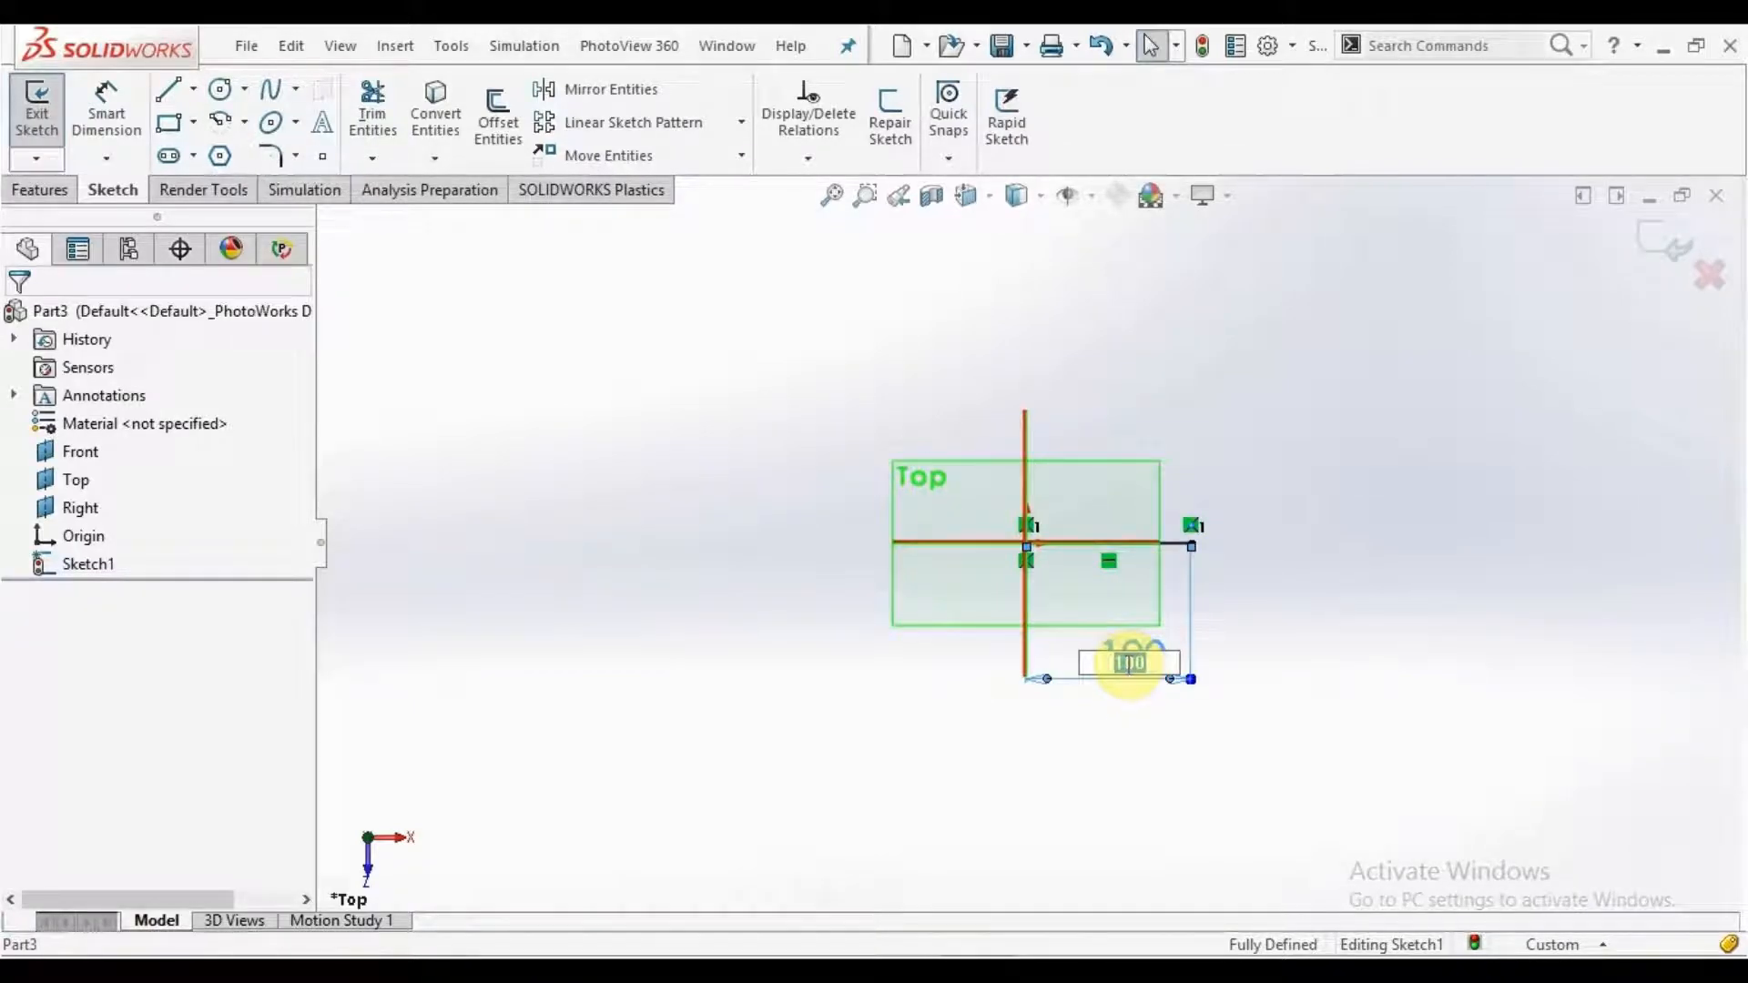
pyautogui.write('20')
pyautogui.press('Return')
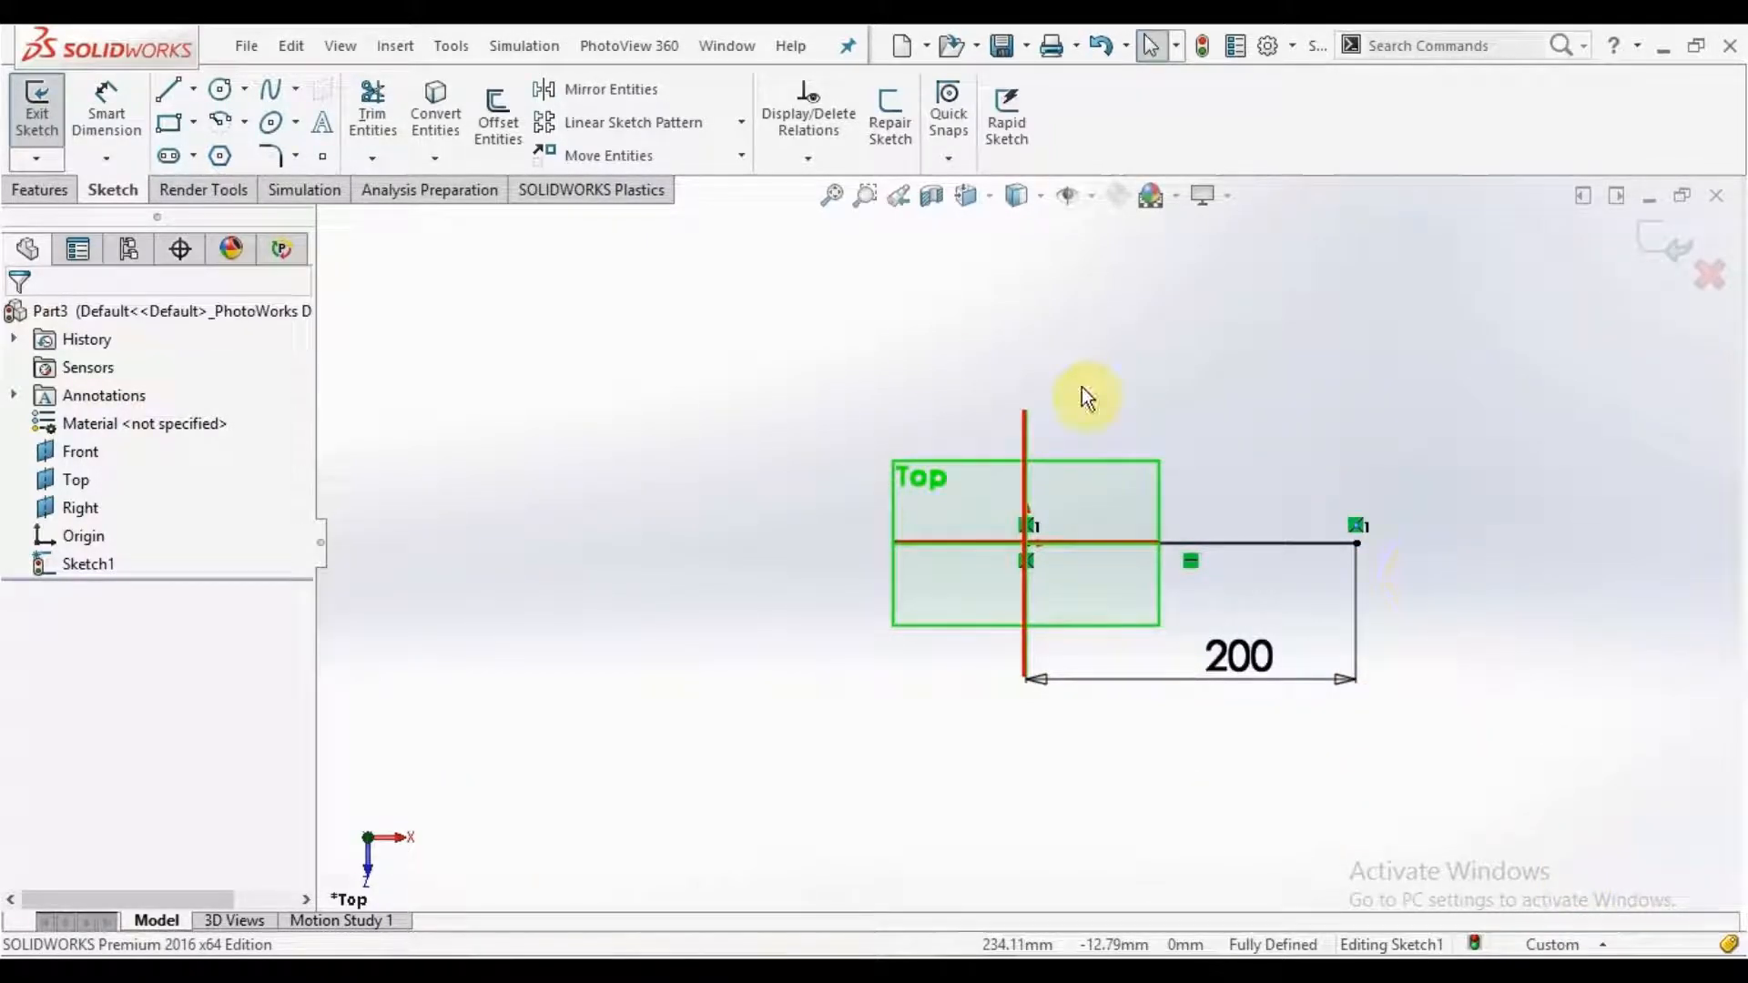
# Step: Delete the 200 mm dimension, keeping the horizontal line
pyautogui.moveTo(1399, 431); pyautogui.dragTo(1067, 599)
pyautogui.moveTo(1057, 604); pyautogui.dragTo(916, 729)
pyautogui.press('Delete')
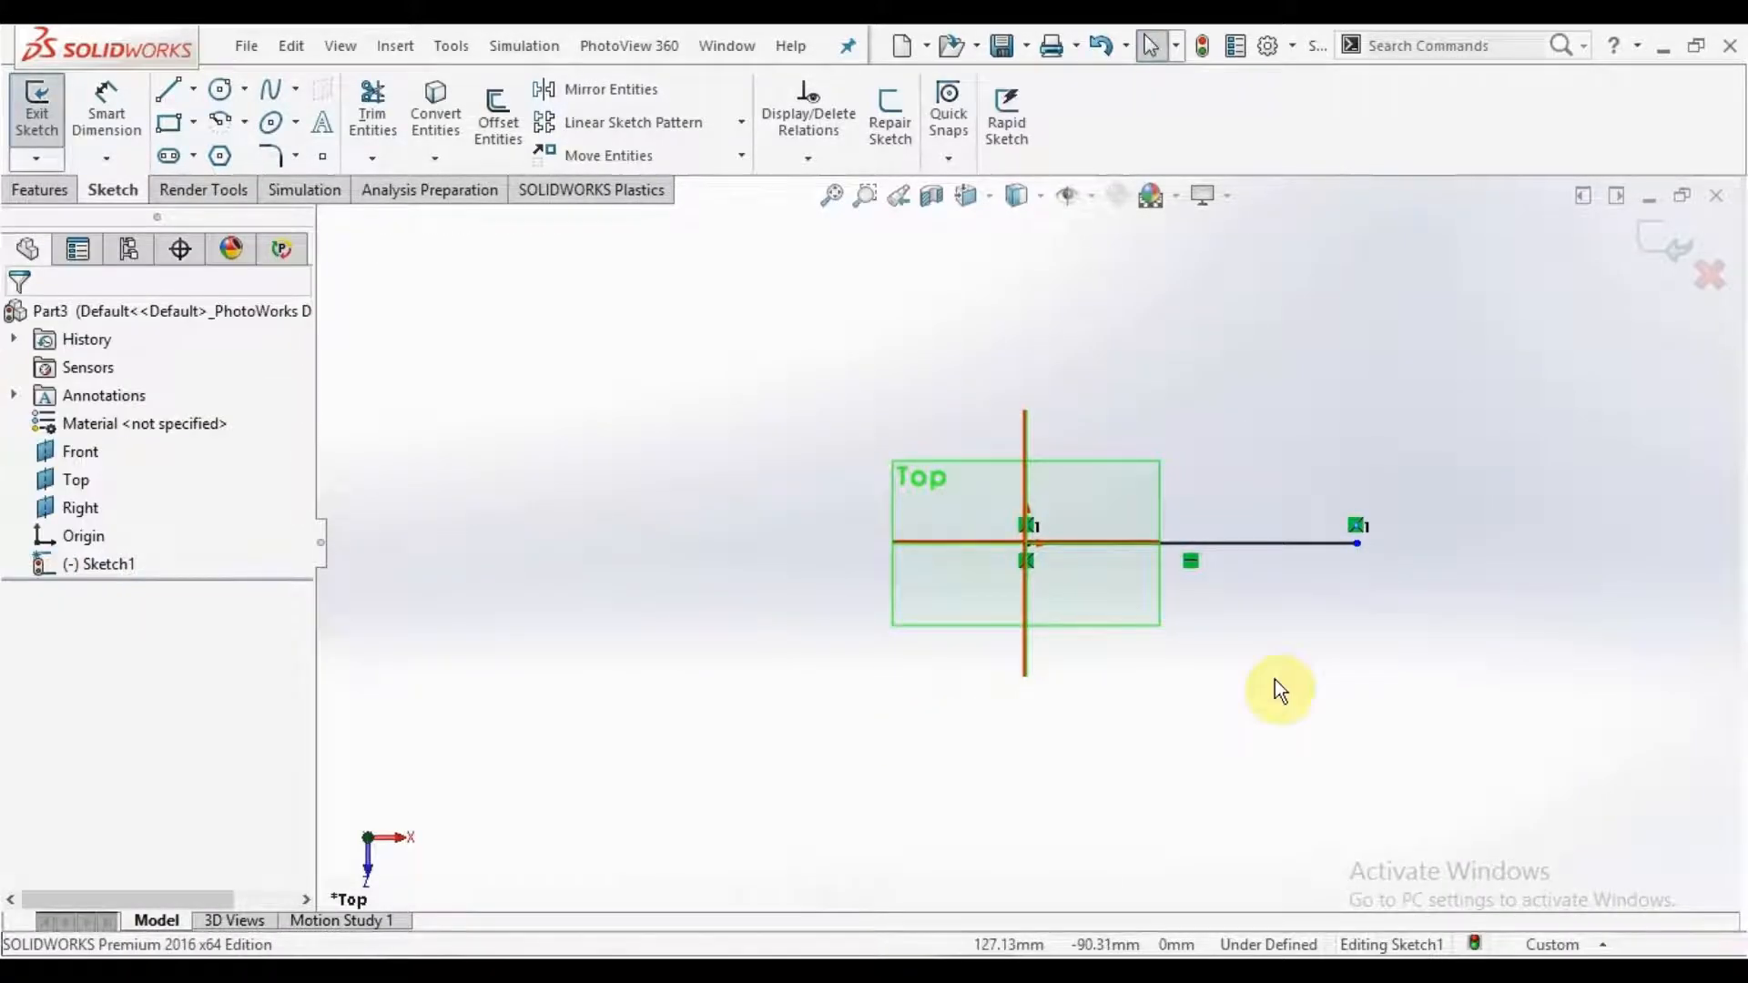
# Step: Sketch two lines from the base line's right end via an apex above to the origin, forming a triangle, and shift the apex right
pyautogui.click(173, 88)
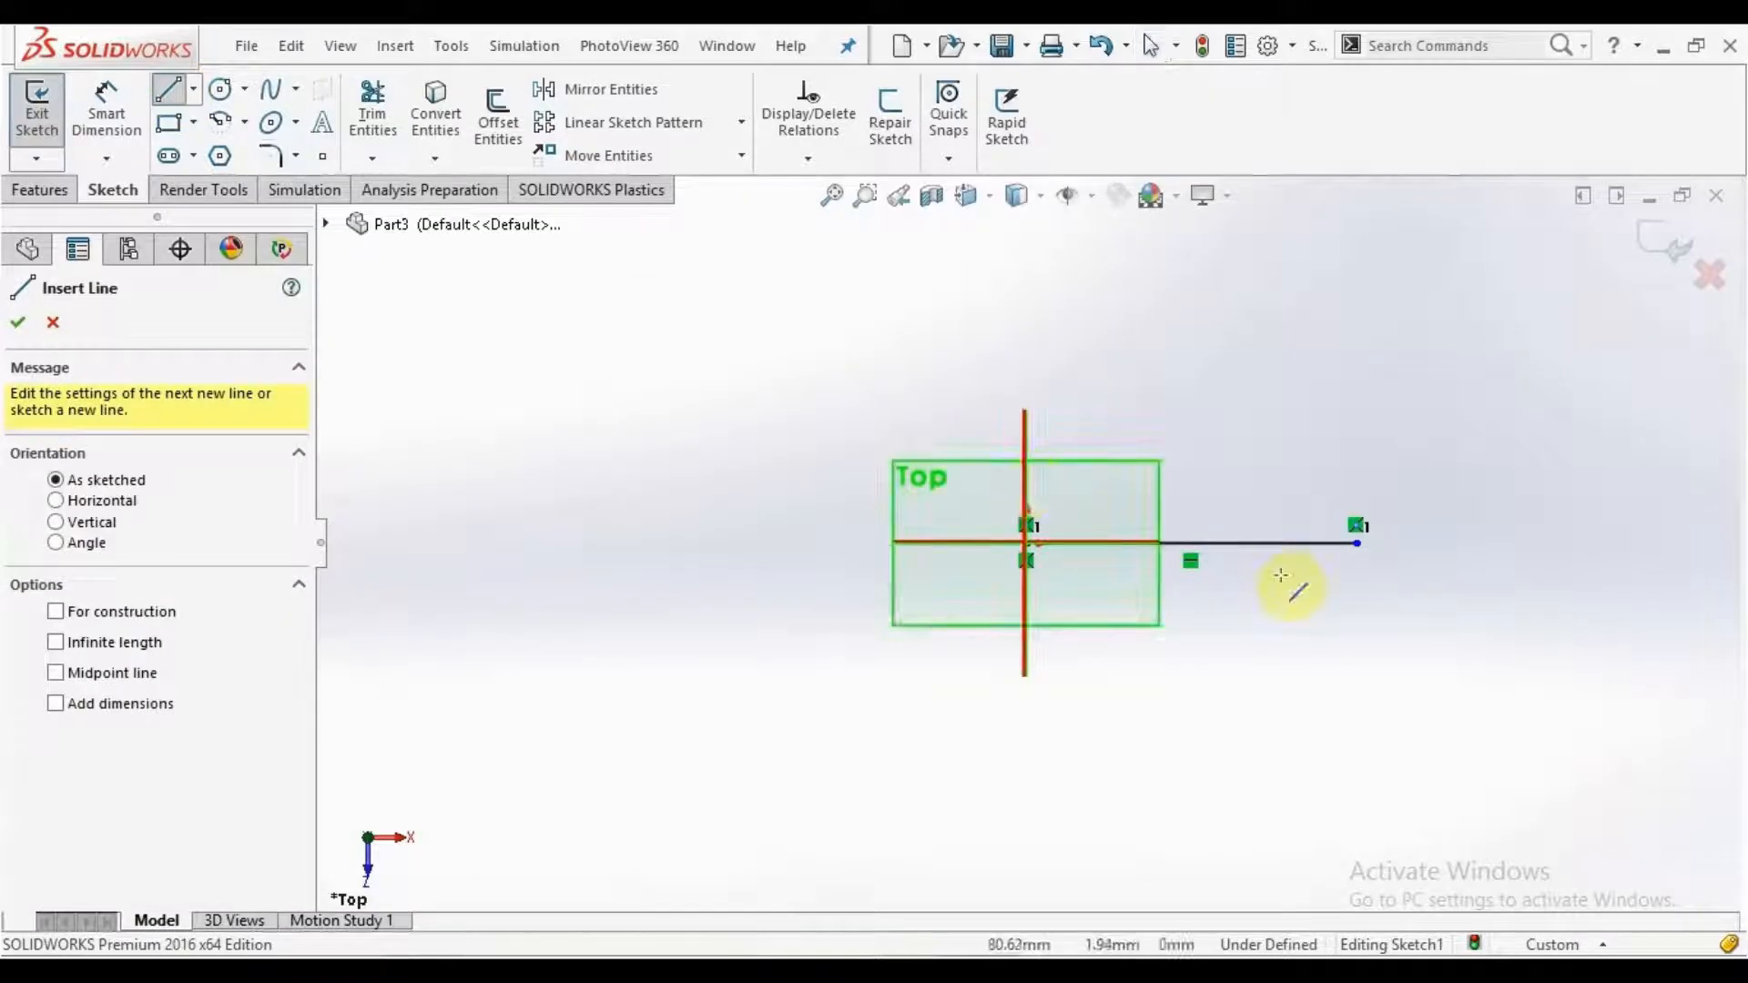
pyautogui.click(1355, 544)
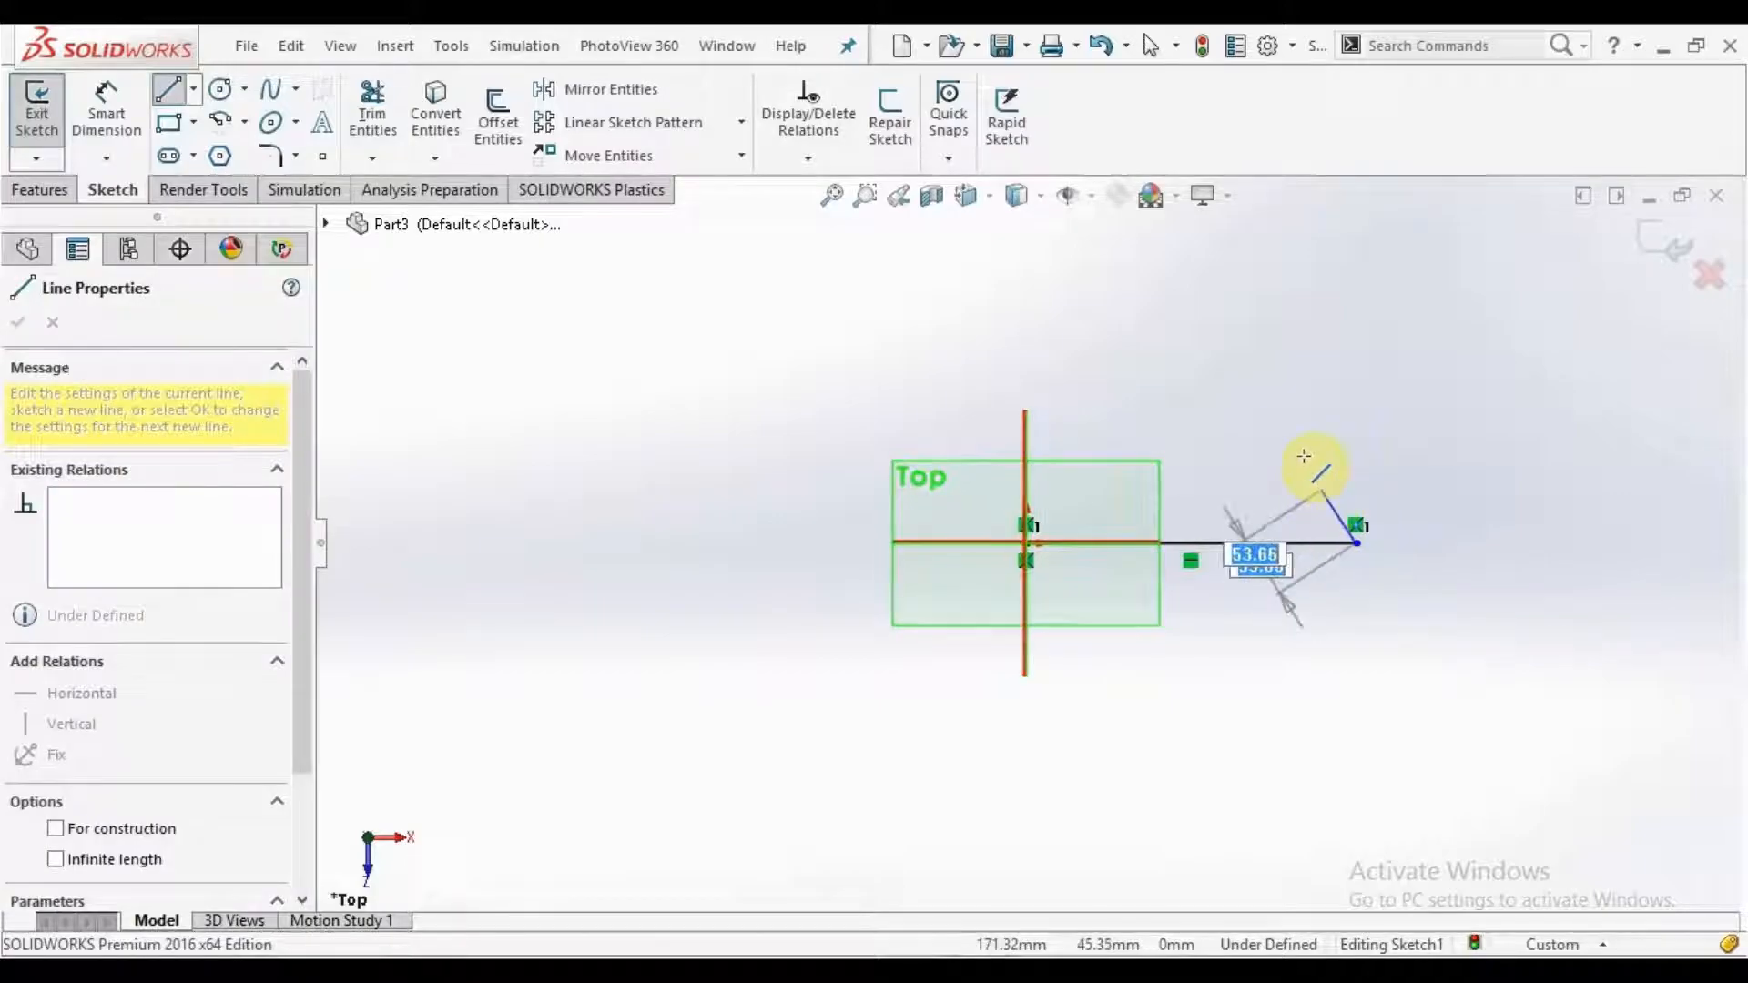
pyautogui.click(1176, 263)
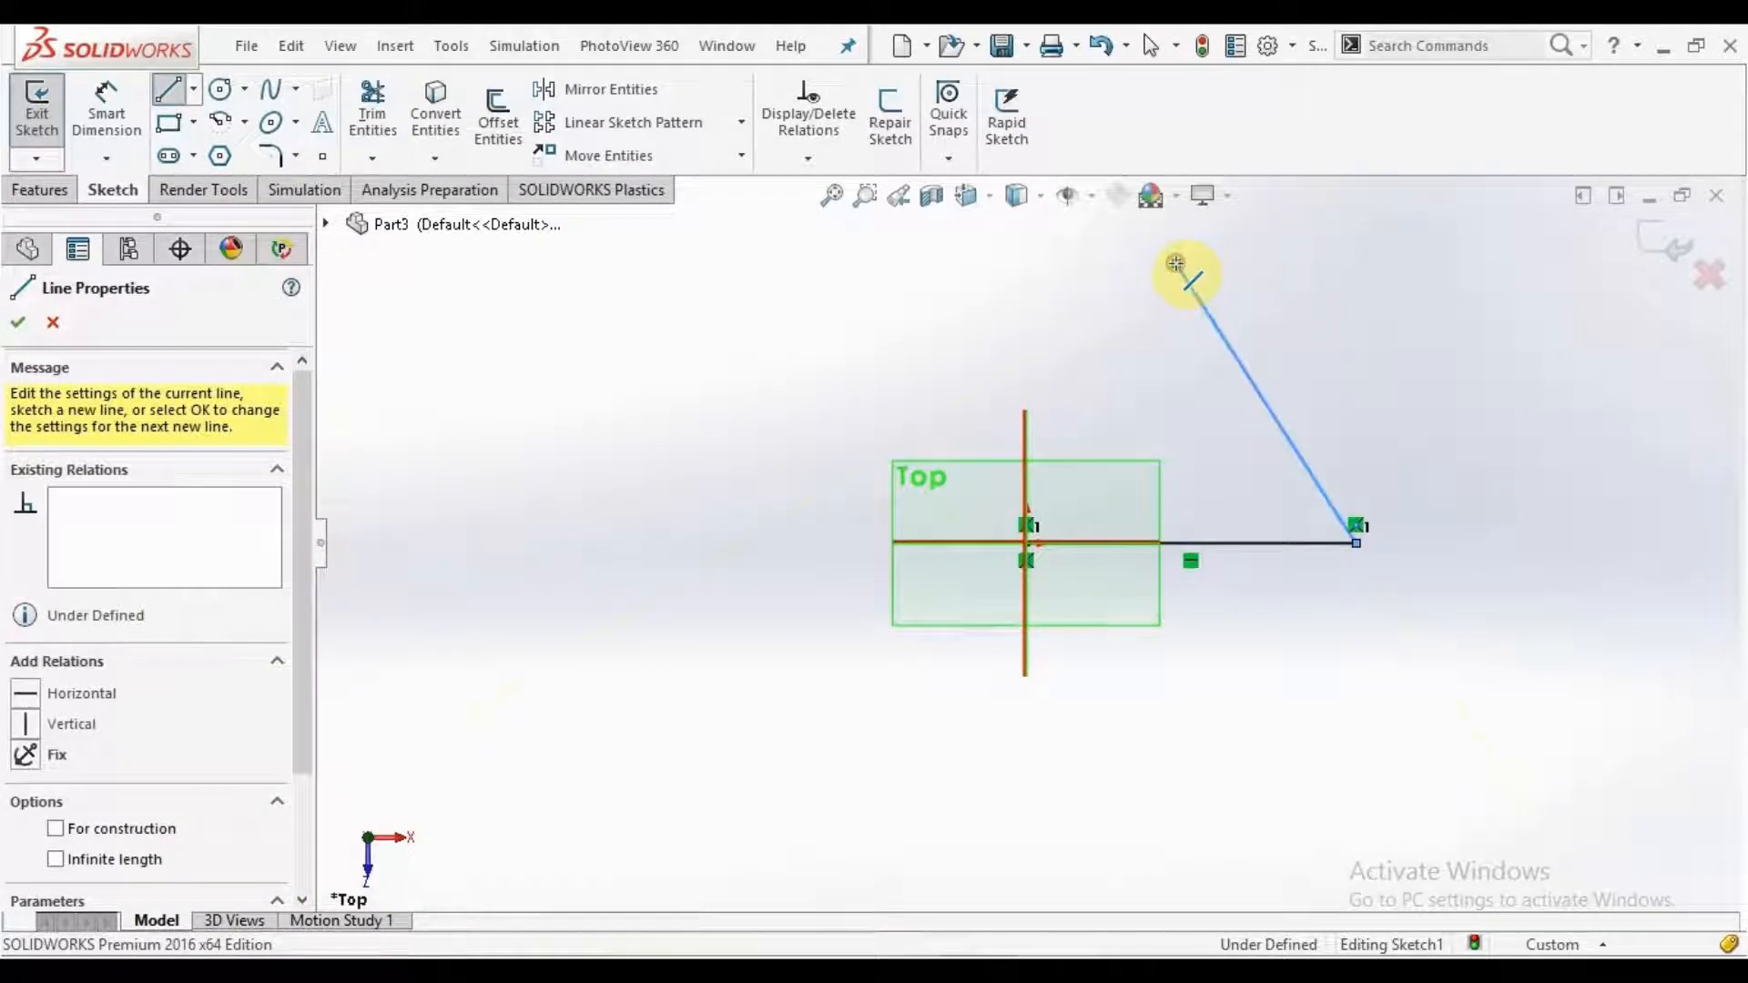
pyautogui.click(1022, 543)
pyautogui.rightClick(1023, 543)
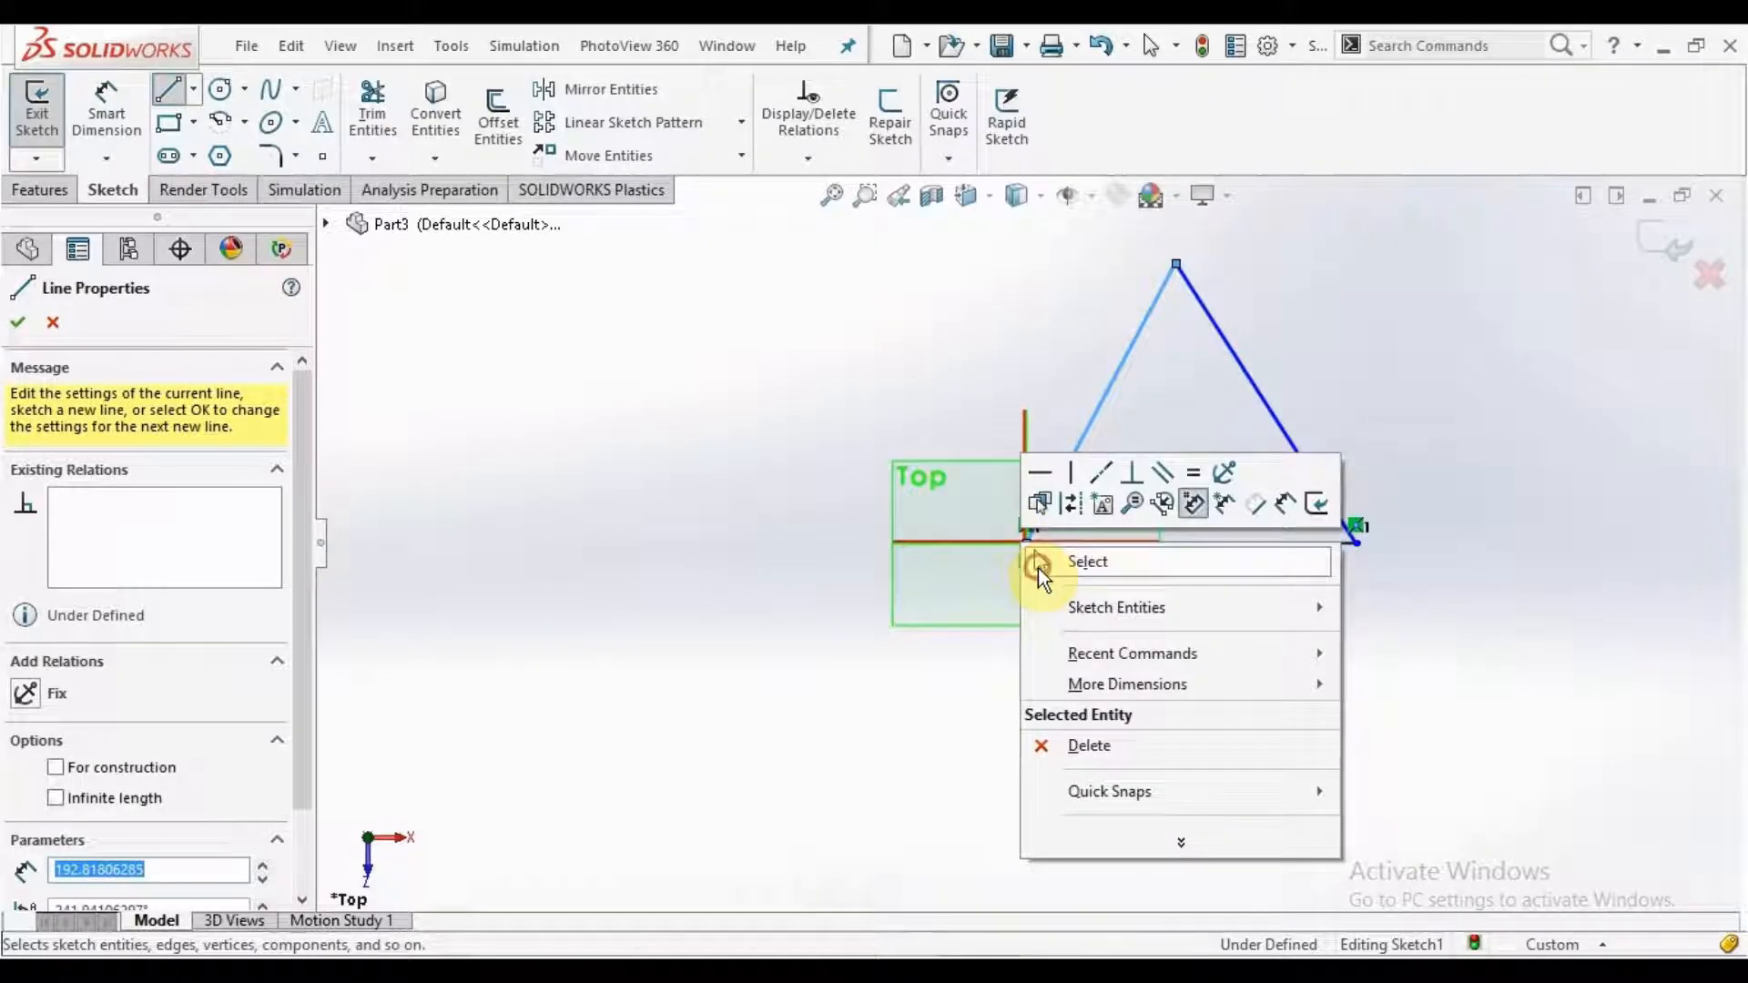
pyautogui.click(1038, 568)
pyautogui.moveTo(1177, 264); pyautogui.dragTo(1227, 271)
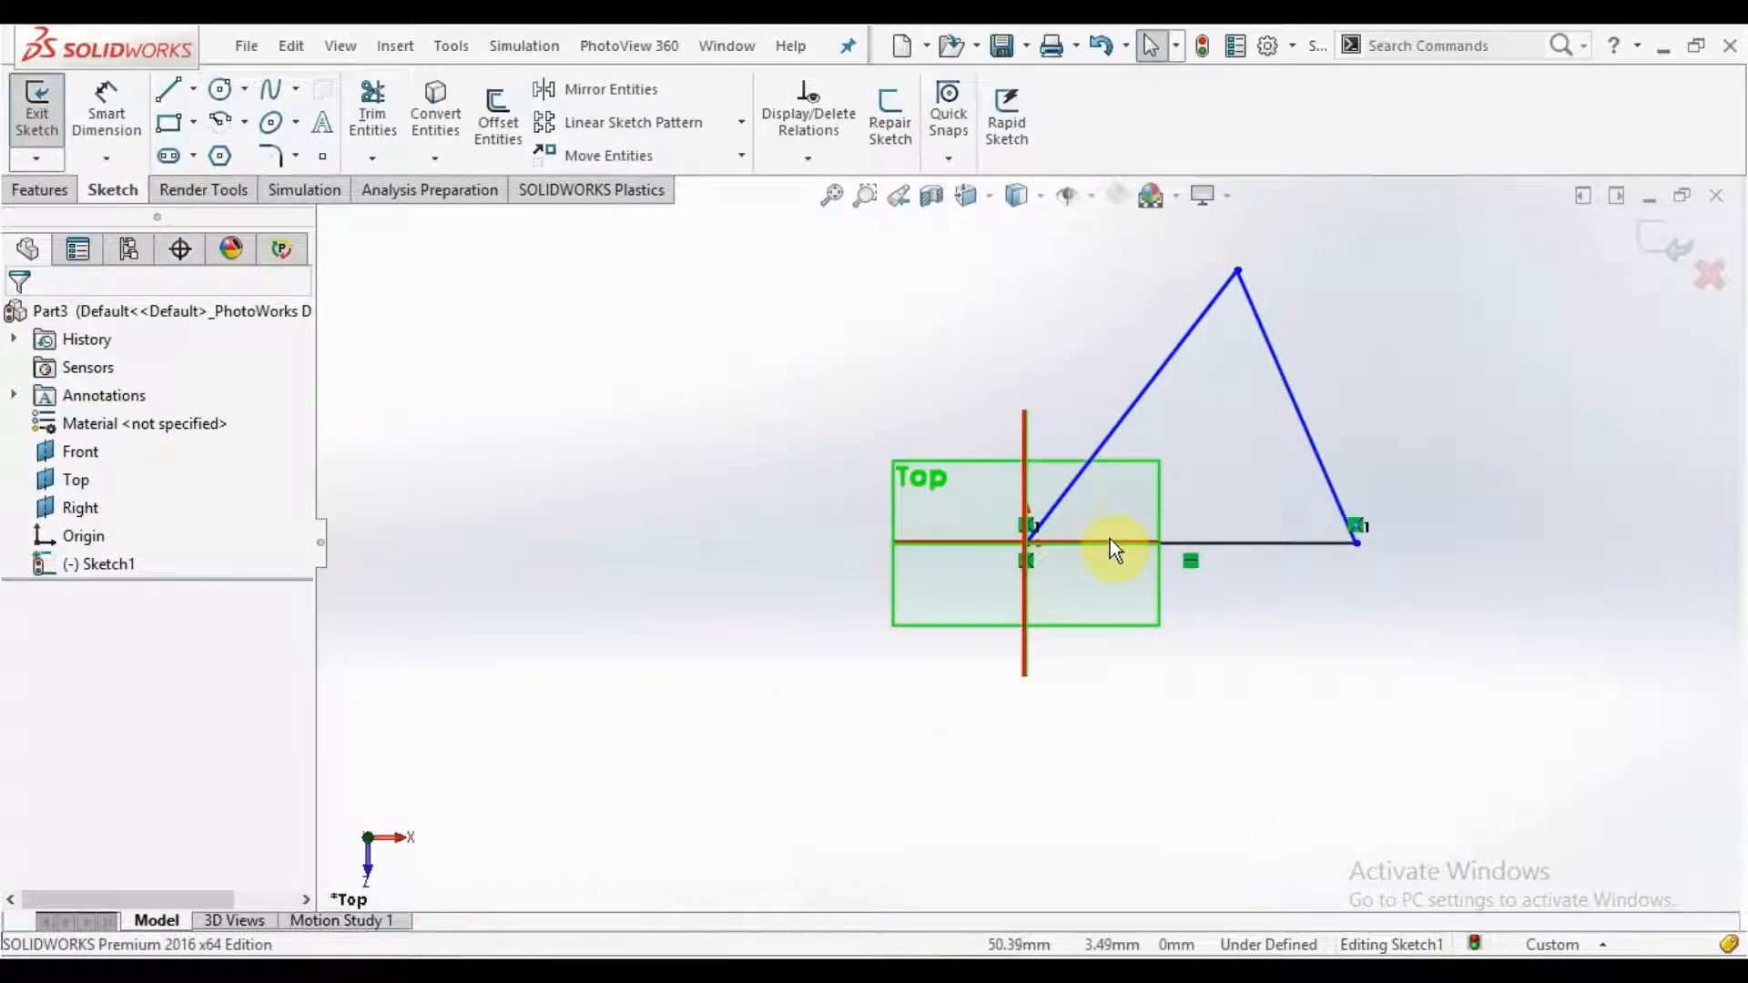
# Step: Dimension the angle between the triangle's left side and its base at the origin as 60°
pyautogui.click(104, 119)
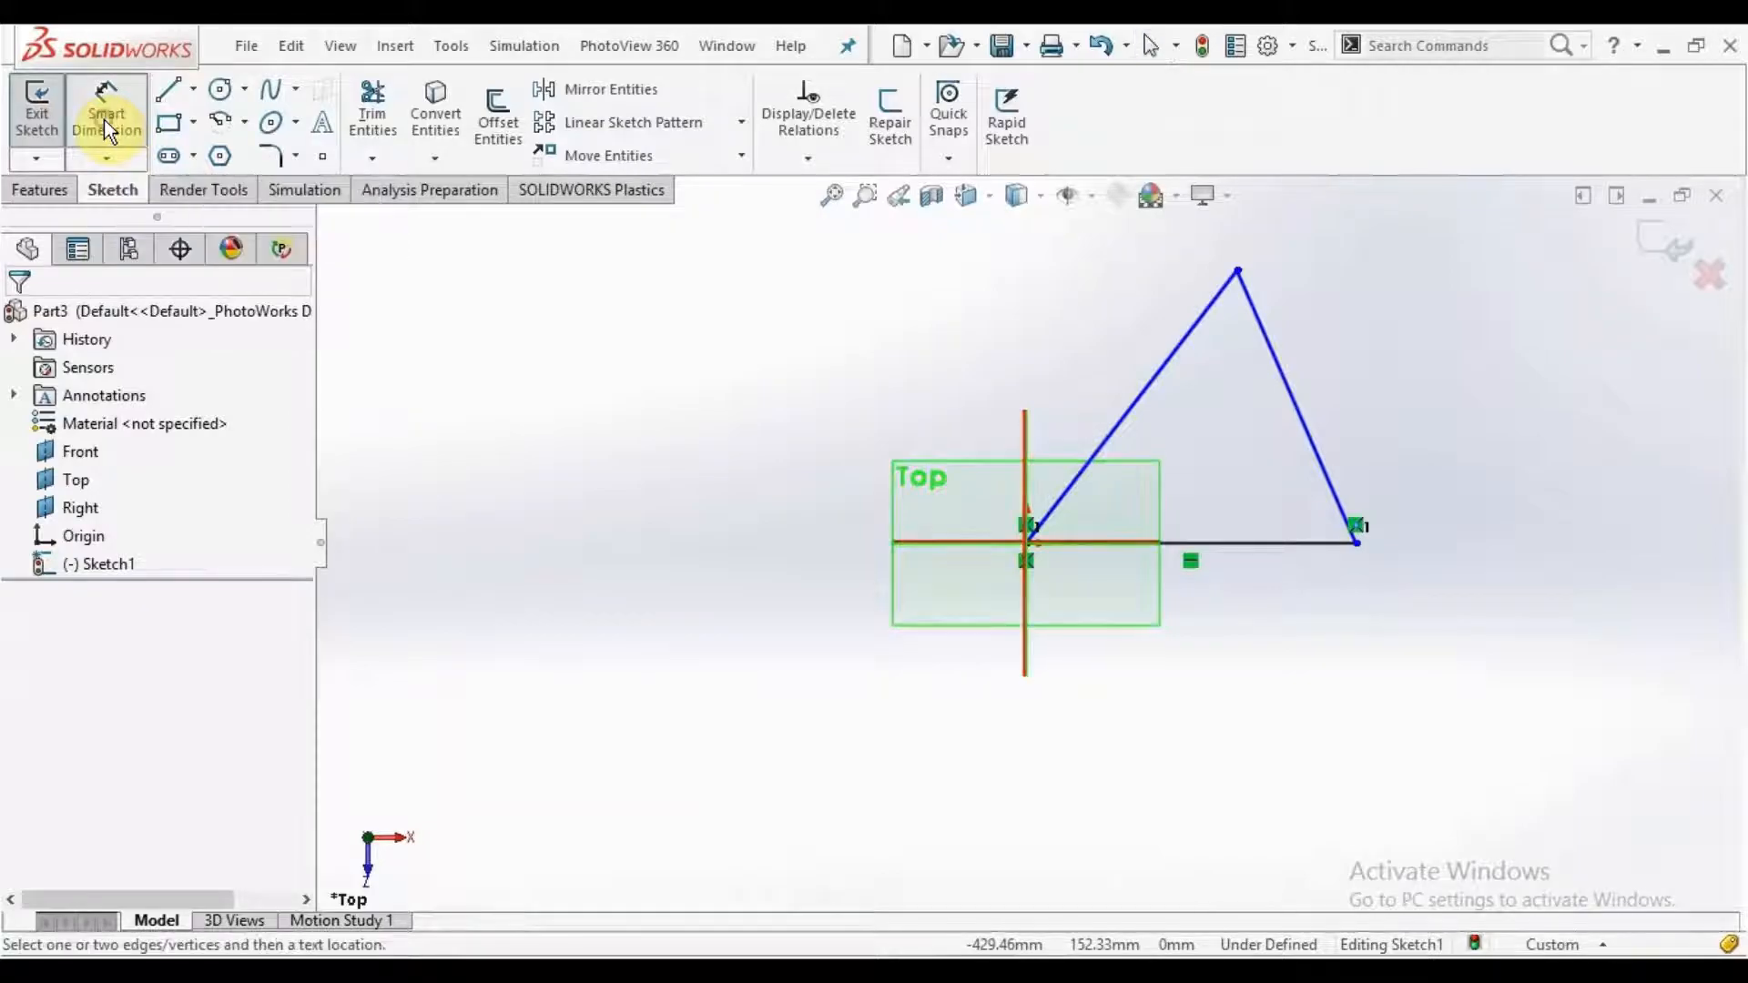
pyautogui.click(1106, 446)
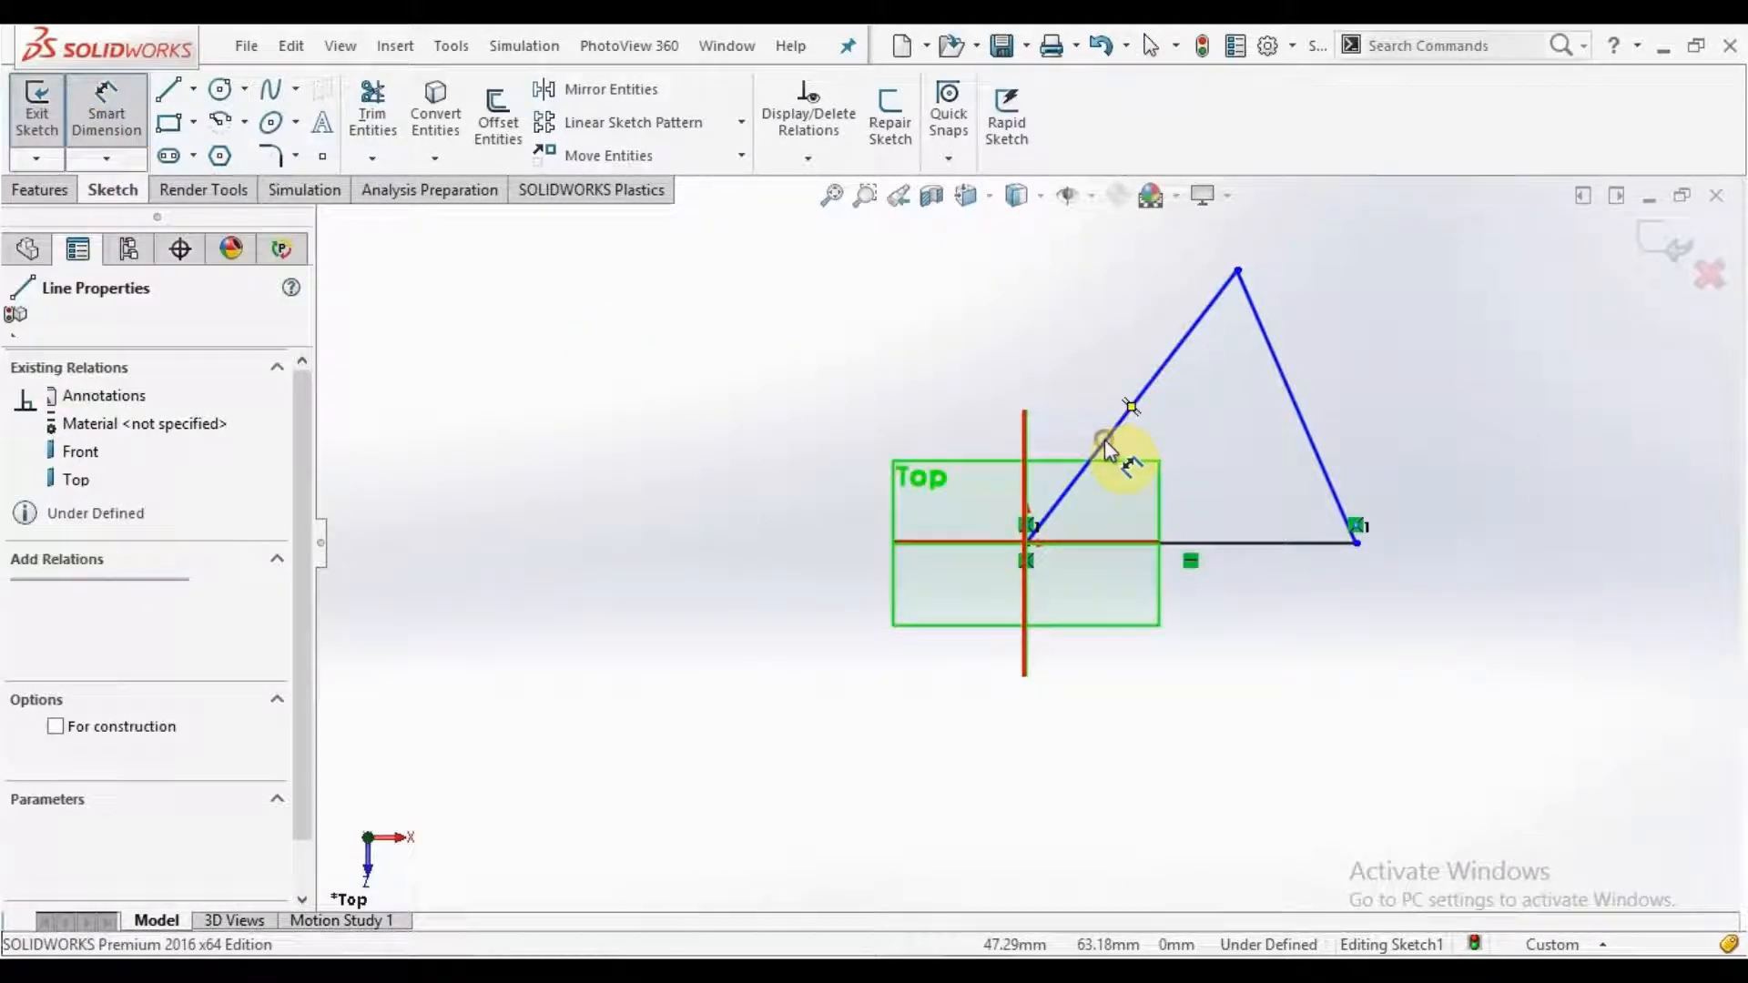
pyautogui.click(1189, 545)
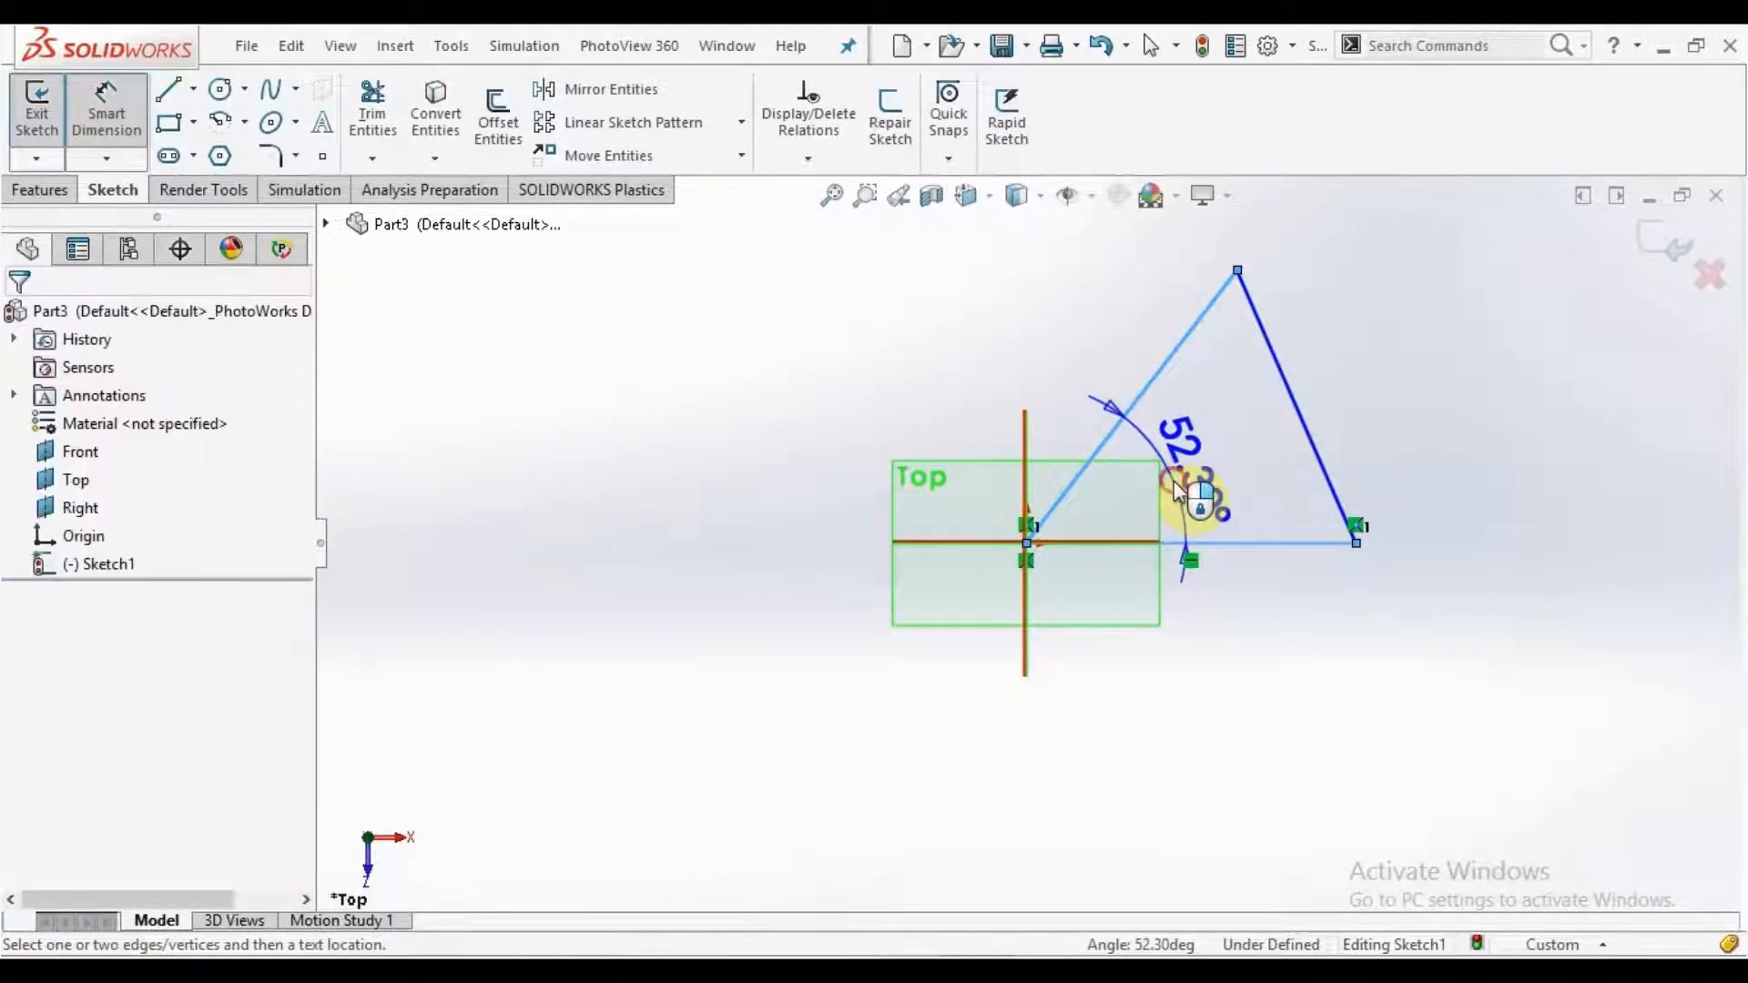
pyautogui.click(1175, 492)
pyautogui.write('60')
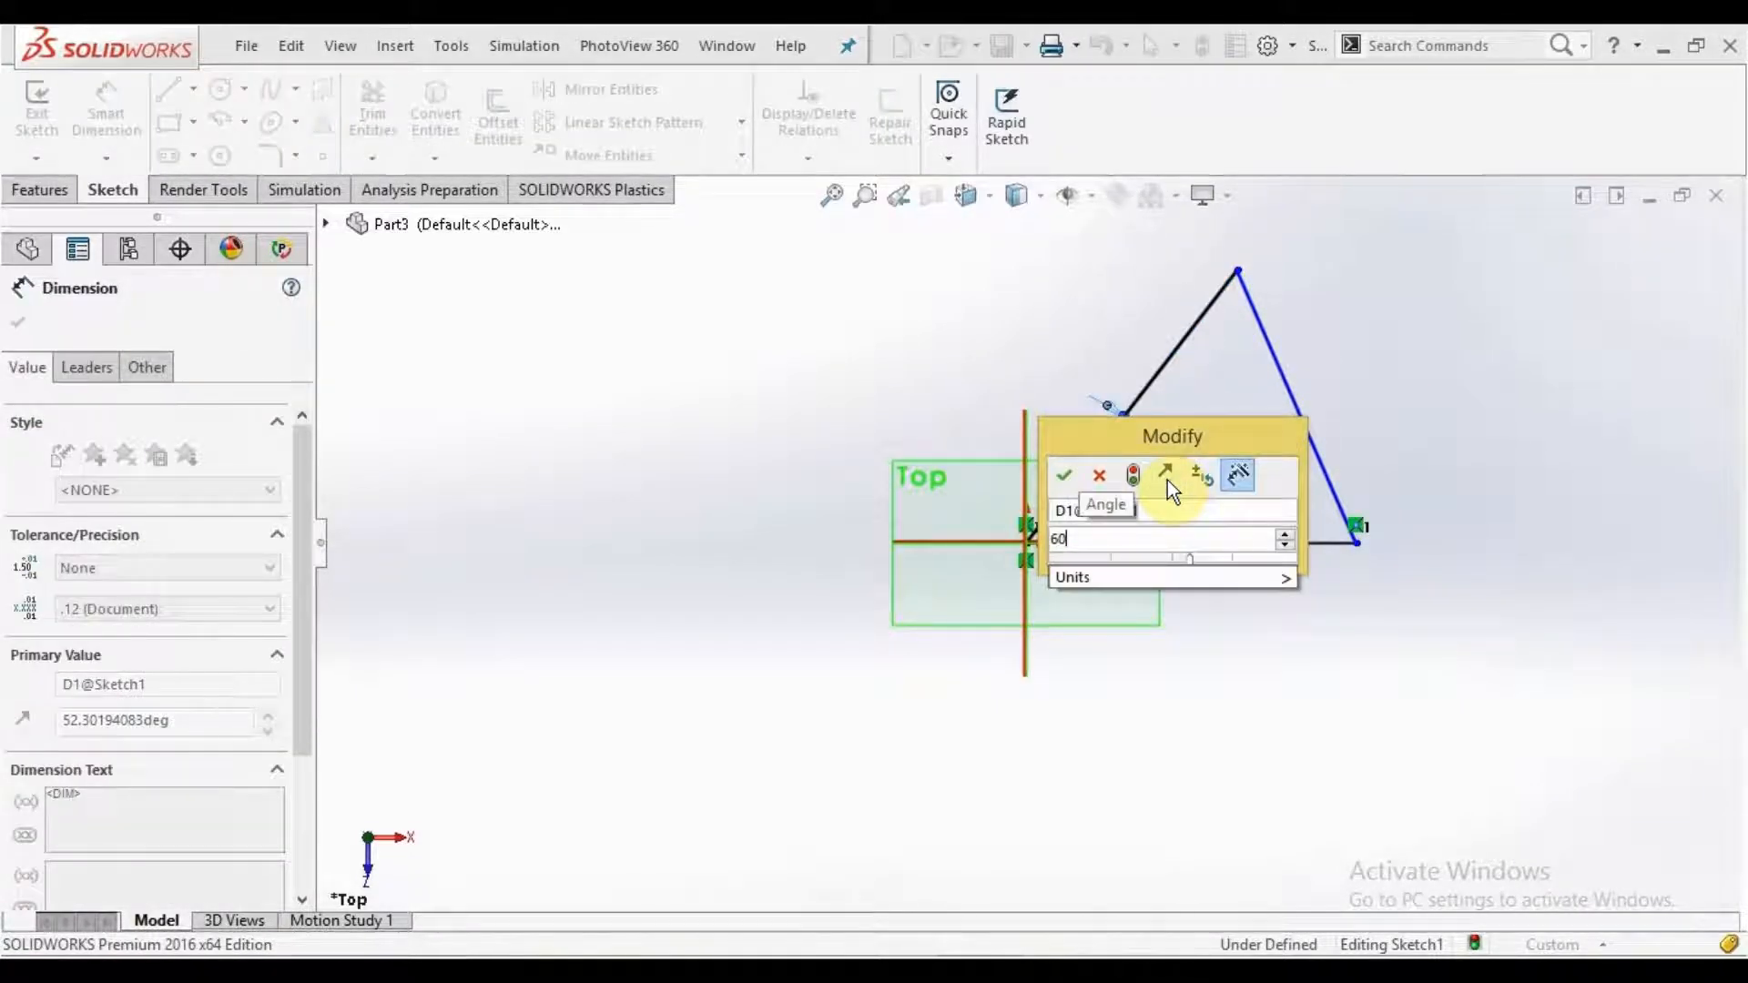
pyautogui.press('Return')
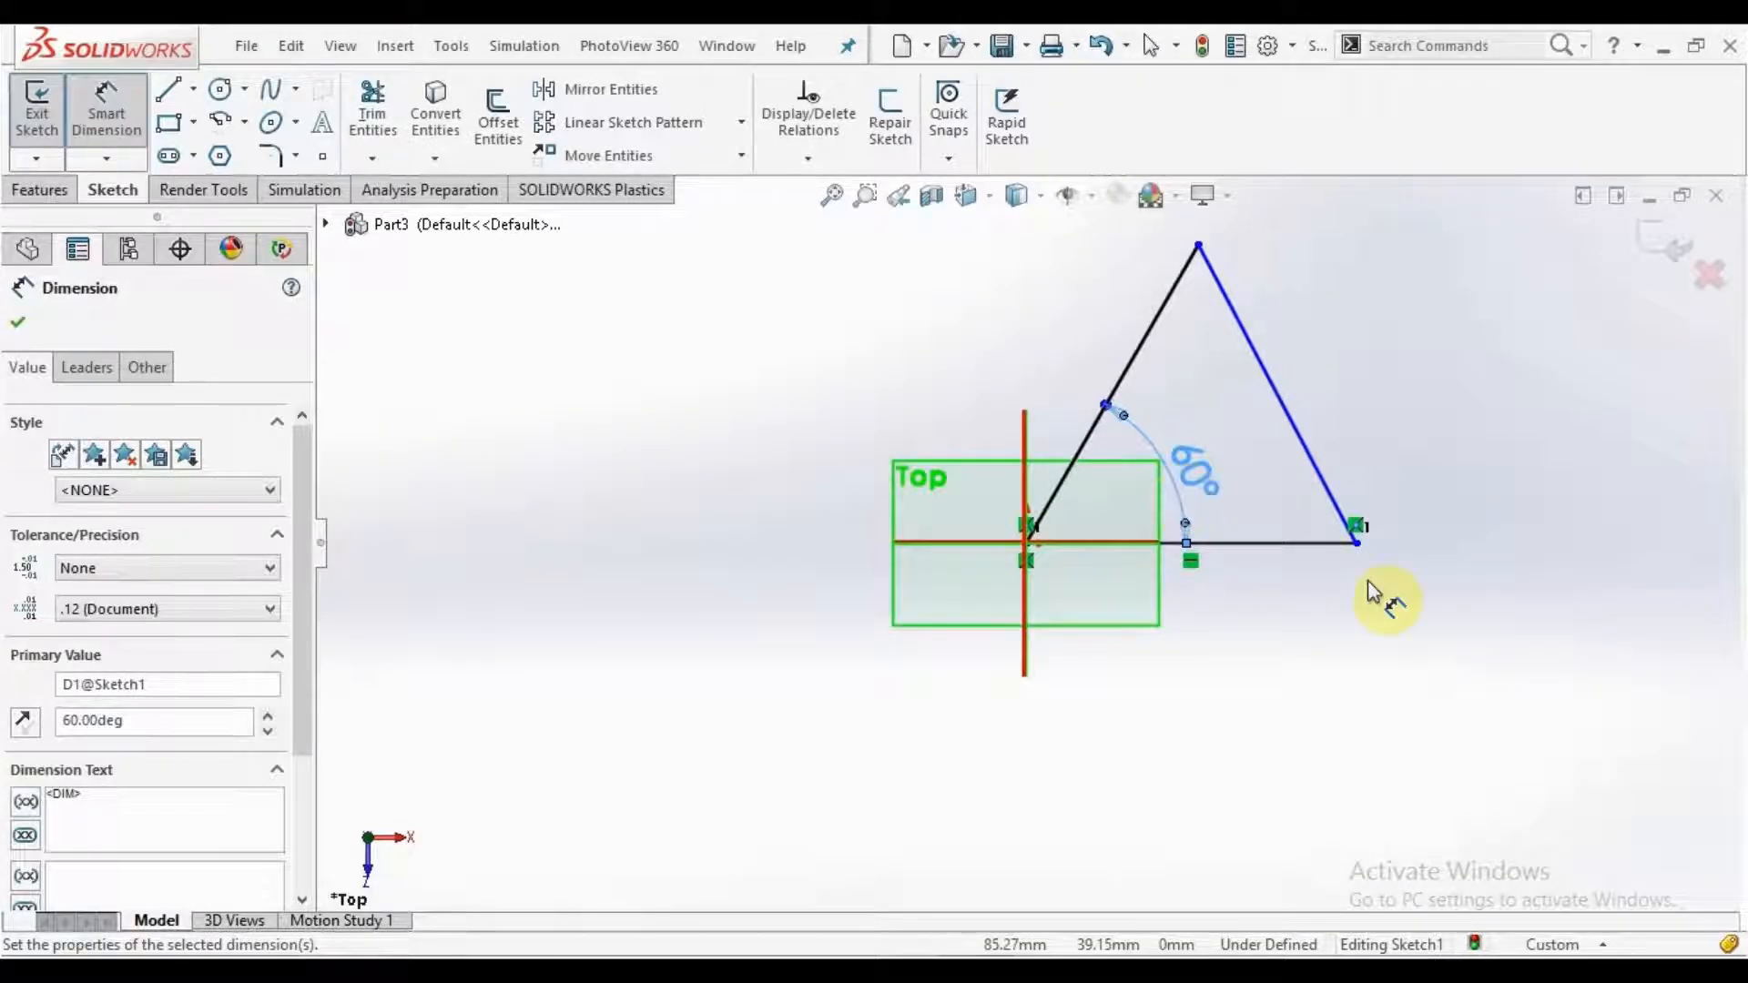
pyautogui.click(1268, 754)
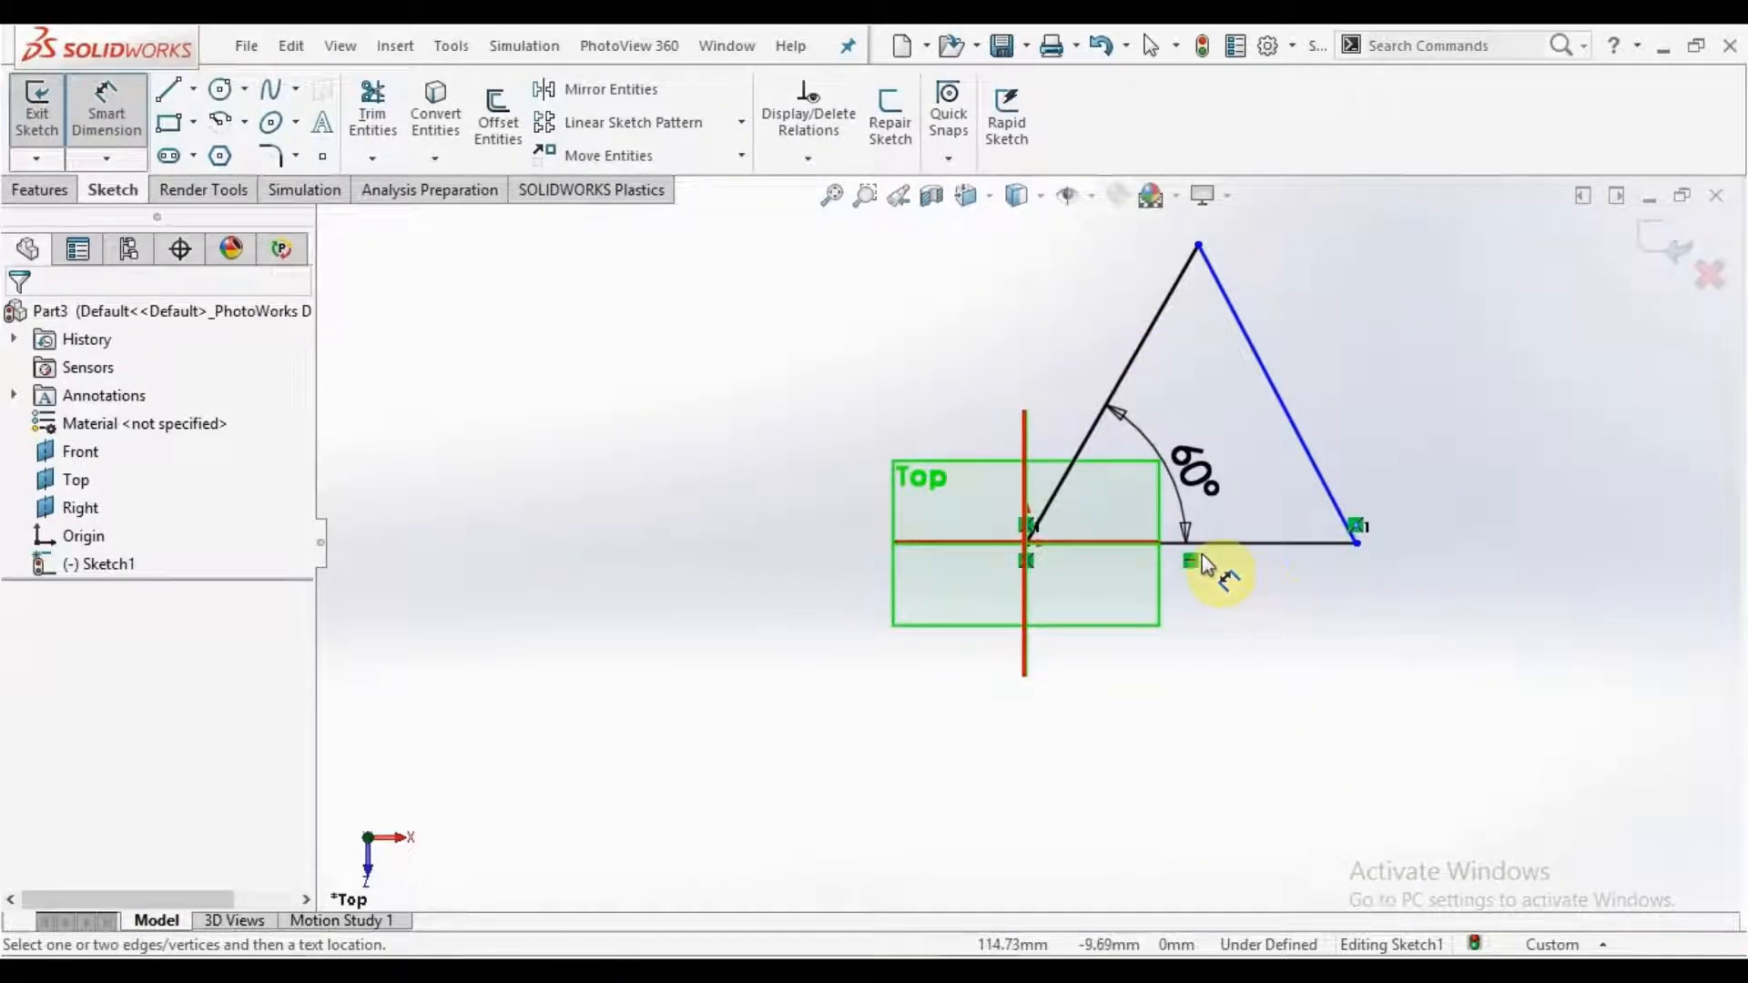
# Step: Dimension the triangle's base as 200 mm, placing the dimension below it
pyautogui.click(1288, 544)
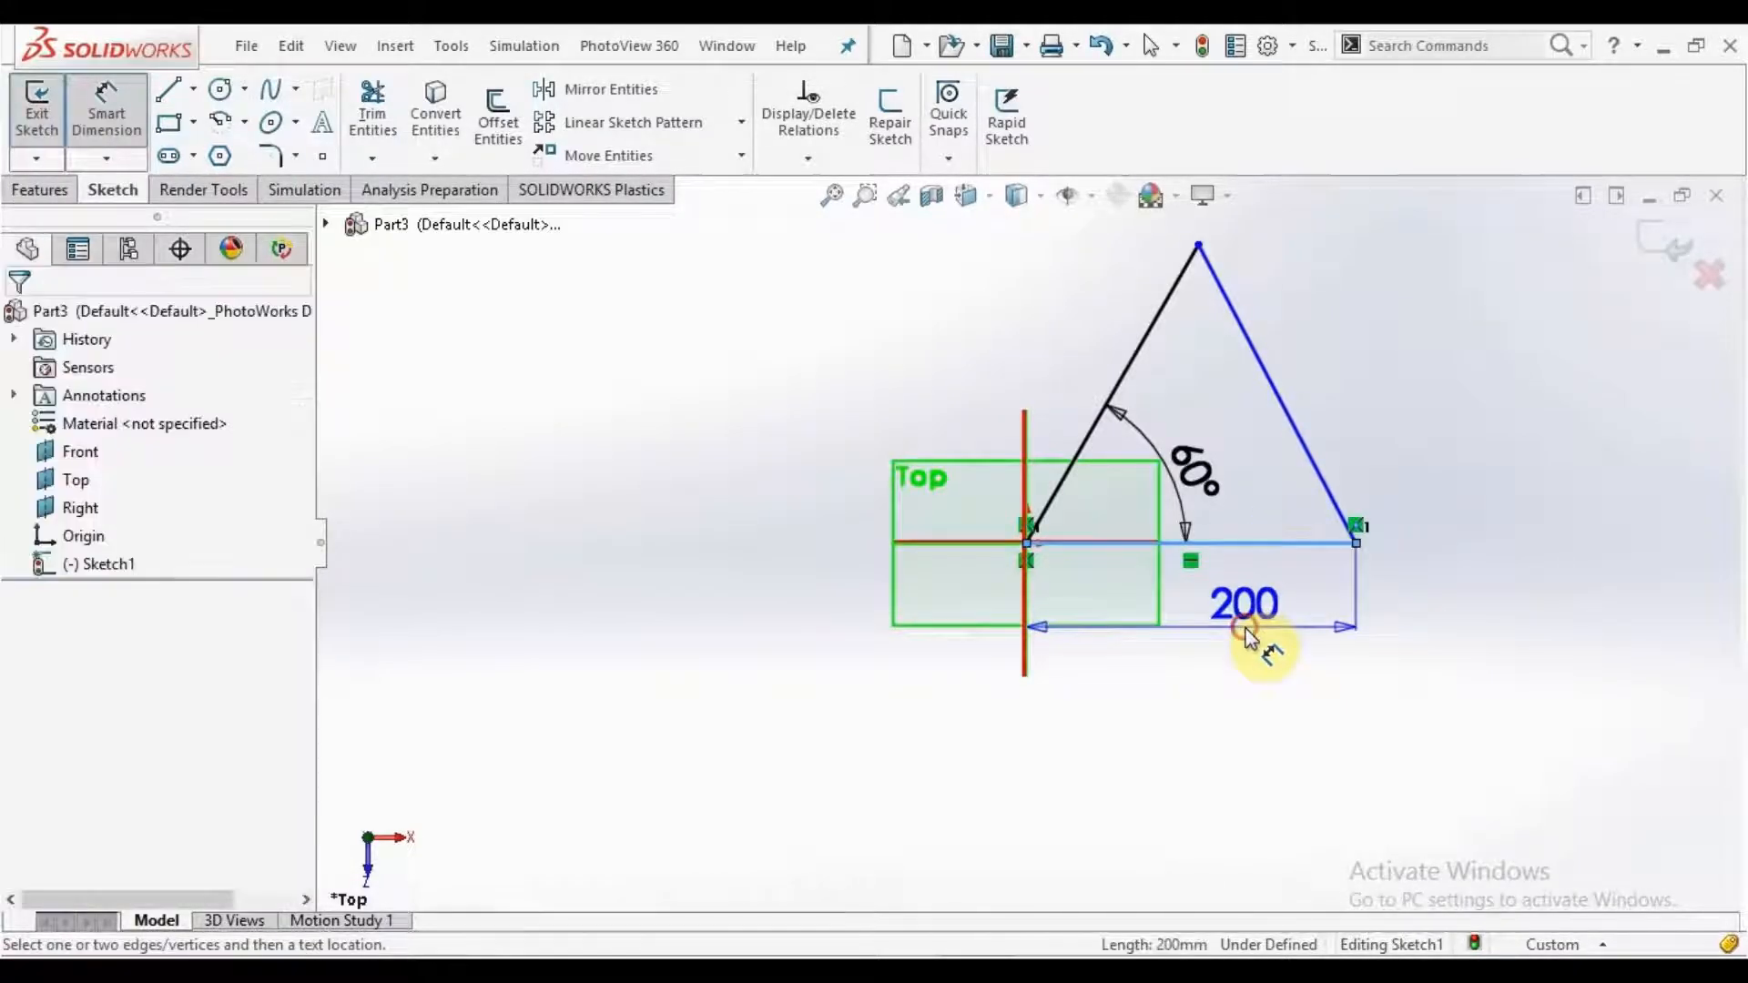
pyautogui.click(1259, 643)
pyautogui.write('200')
pyautogui.press('Return')
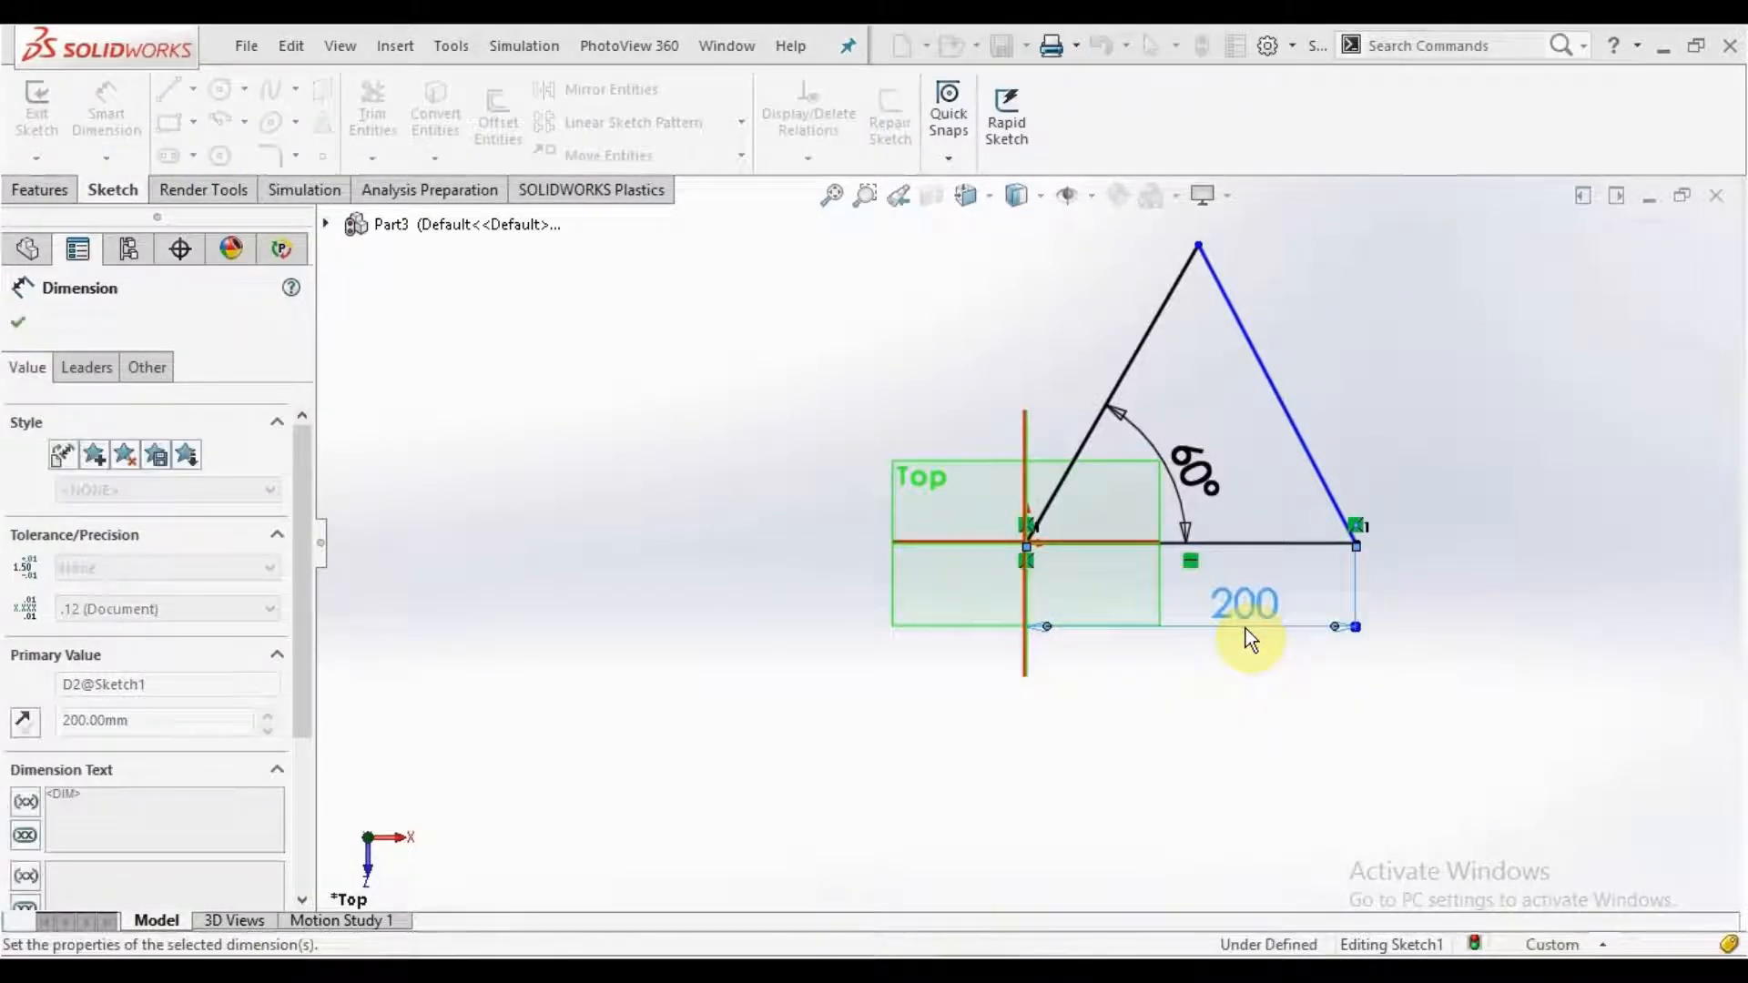
pyautogui.click(1223, 692)
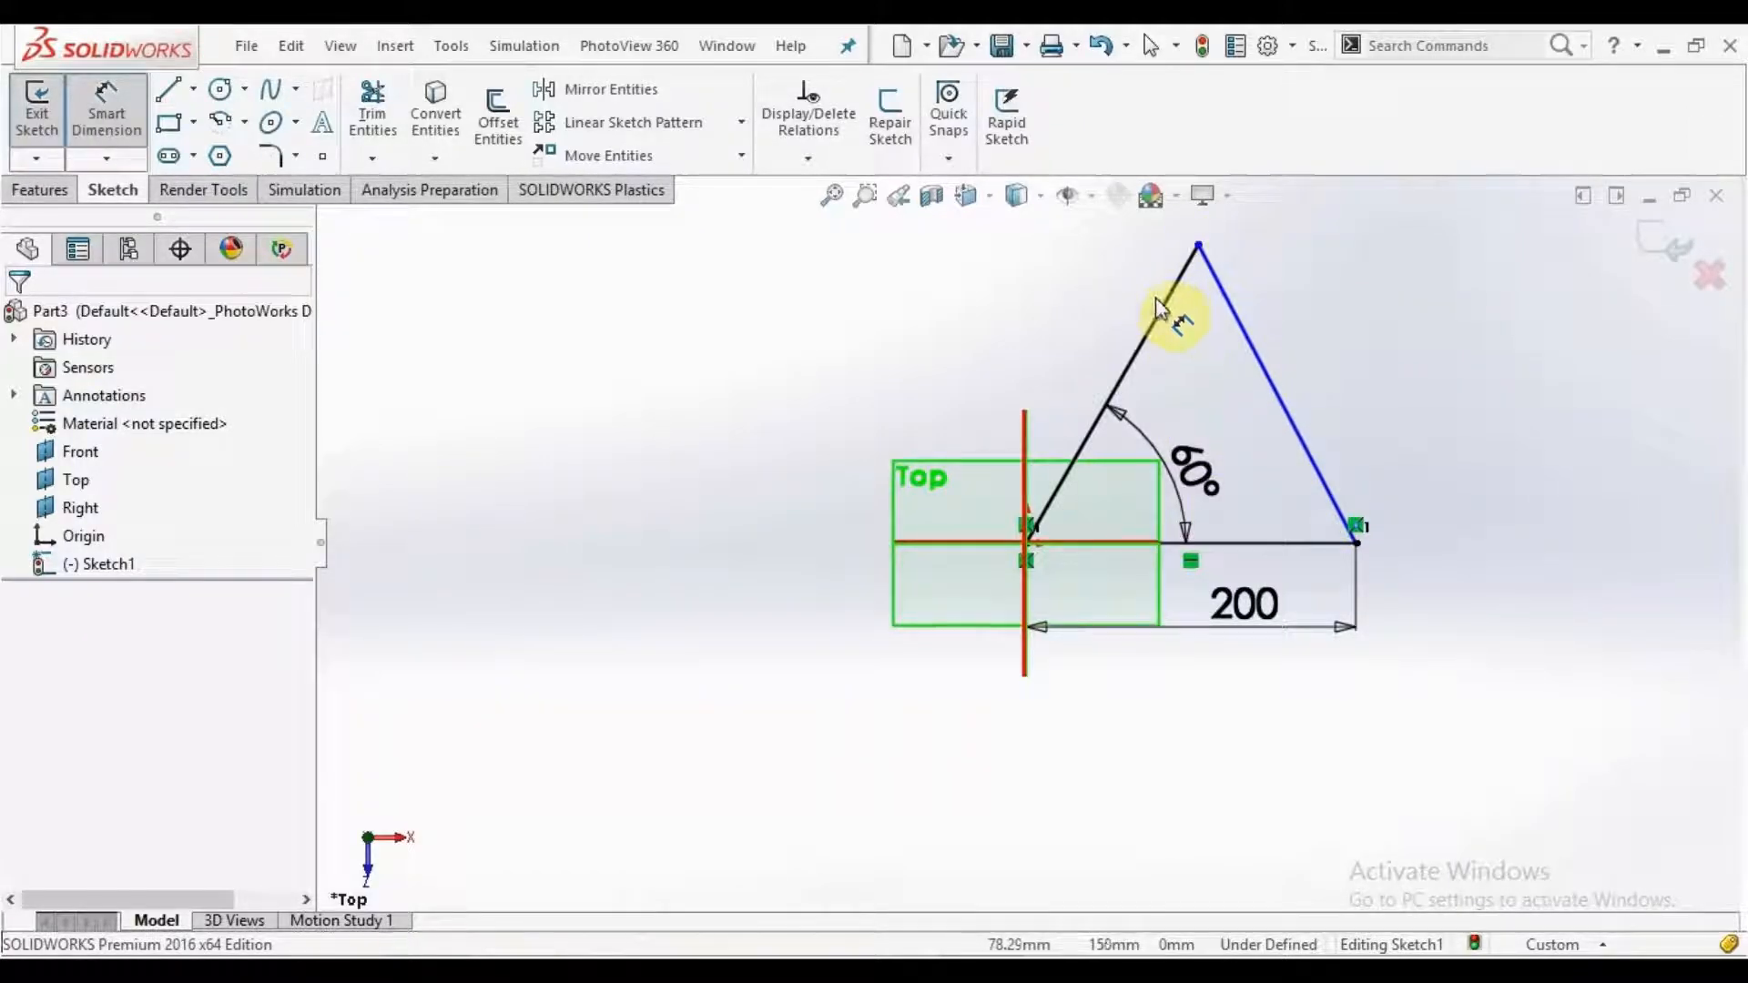
# Step: Dimension the angle between the triangle's base and its right side as 60°
pyautogui.click(1284, 545)
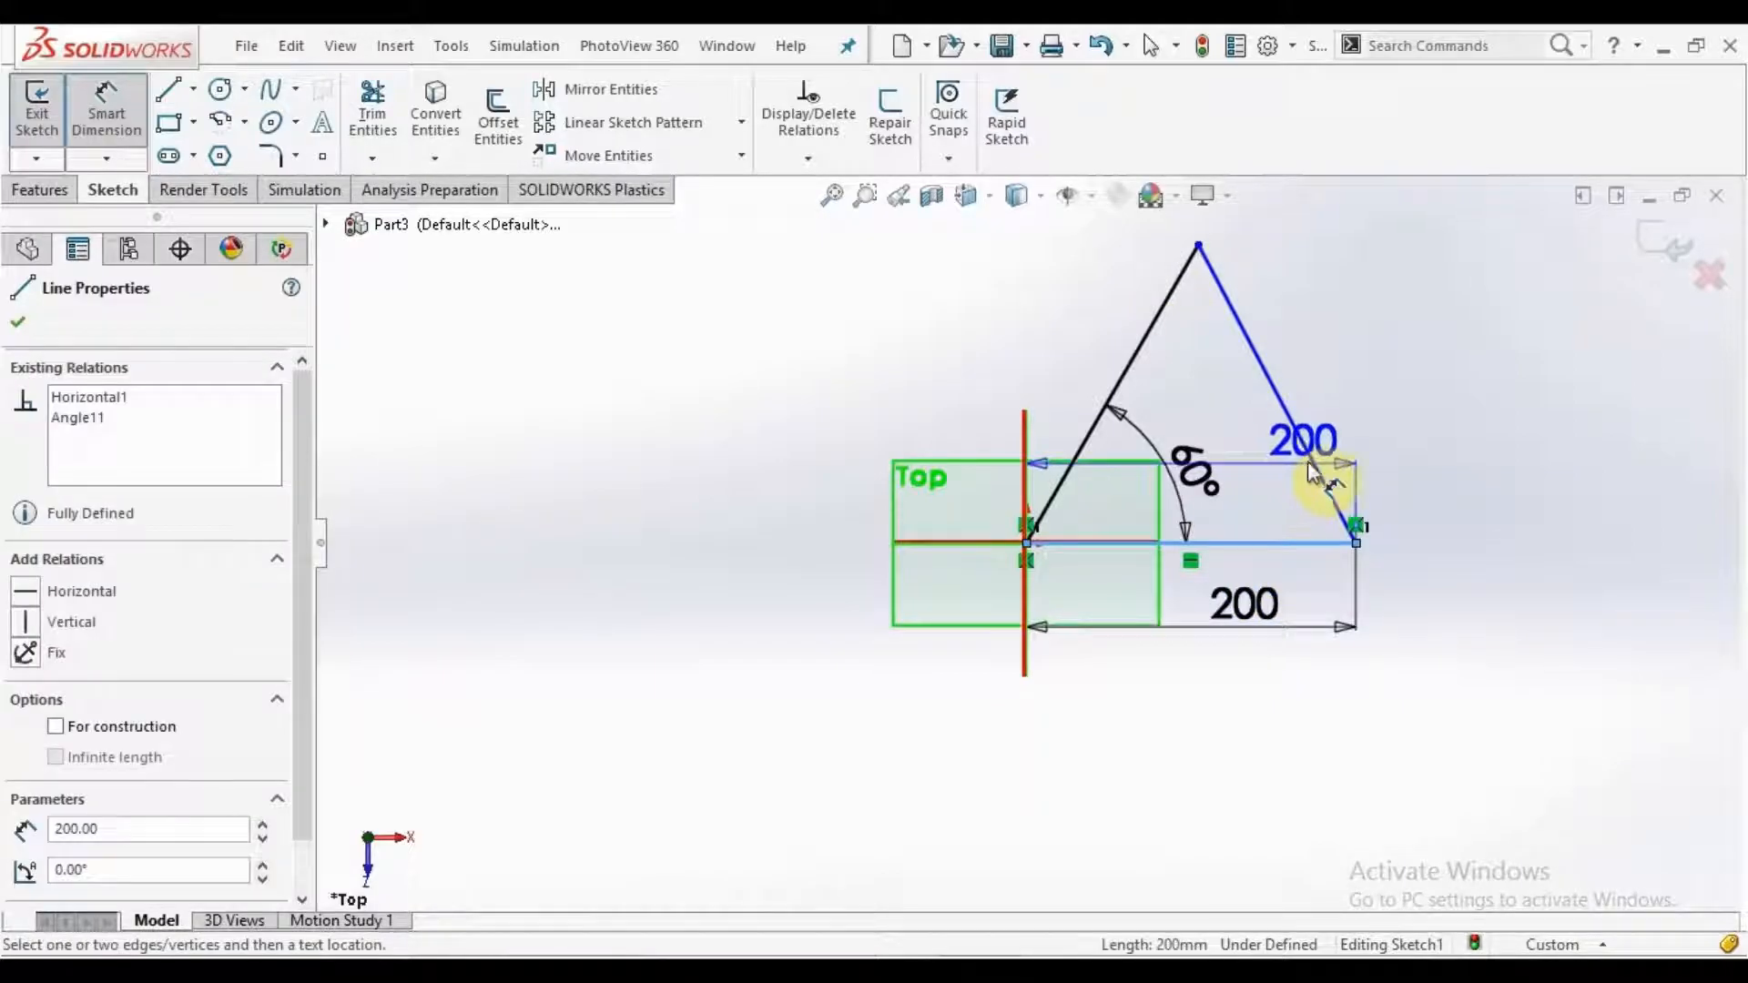
pyautogui.click(1310, 462)
pyautogui.click(1288, 494)
pyautogui.write('60')
pyautogui.press('Return')
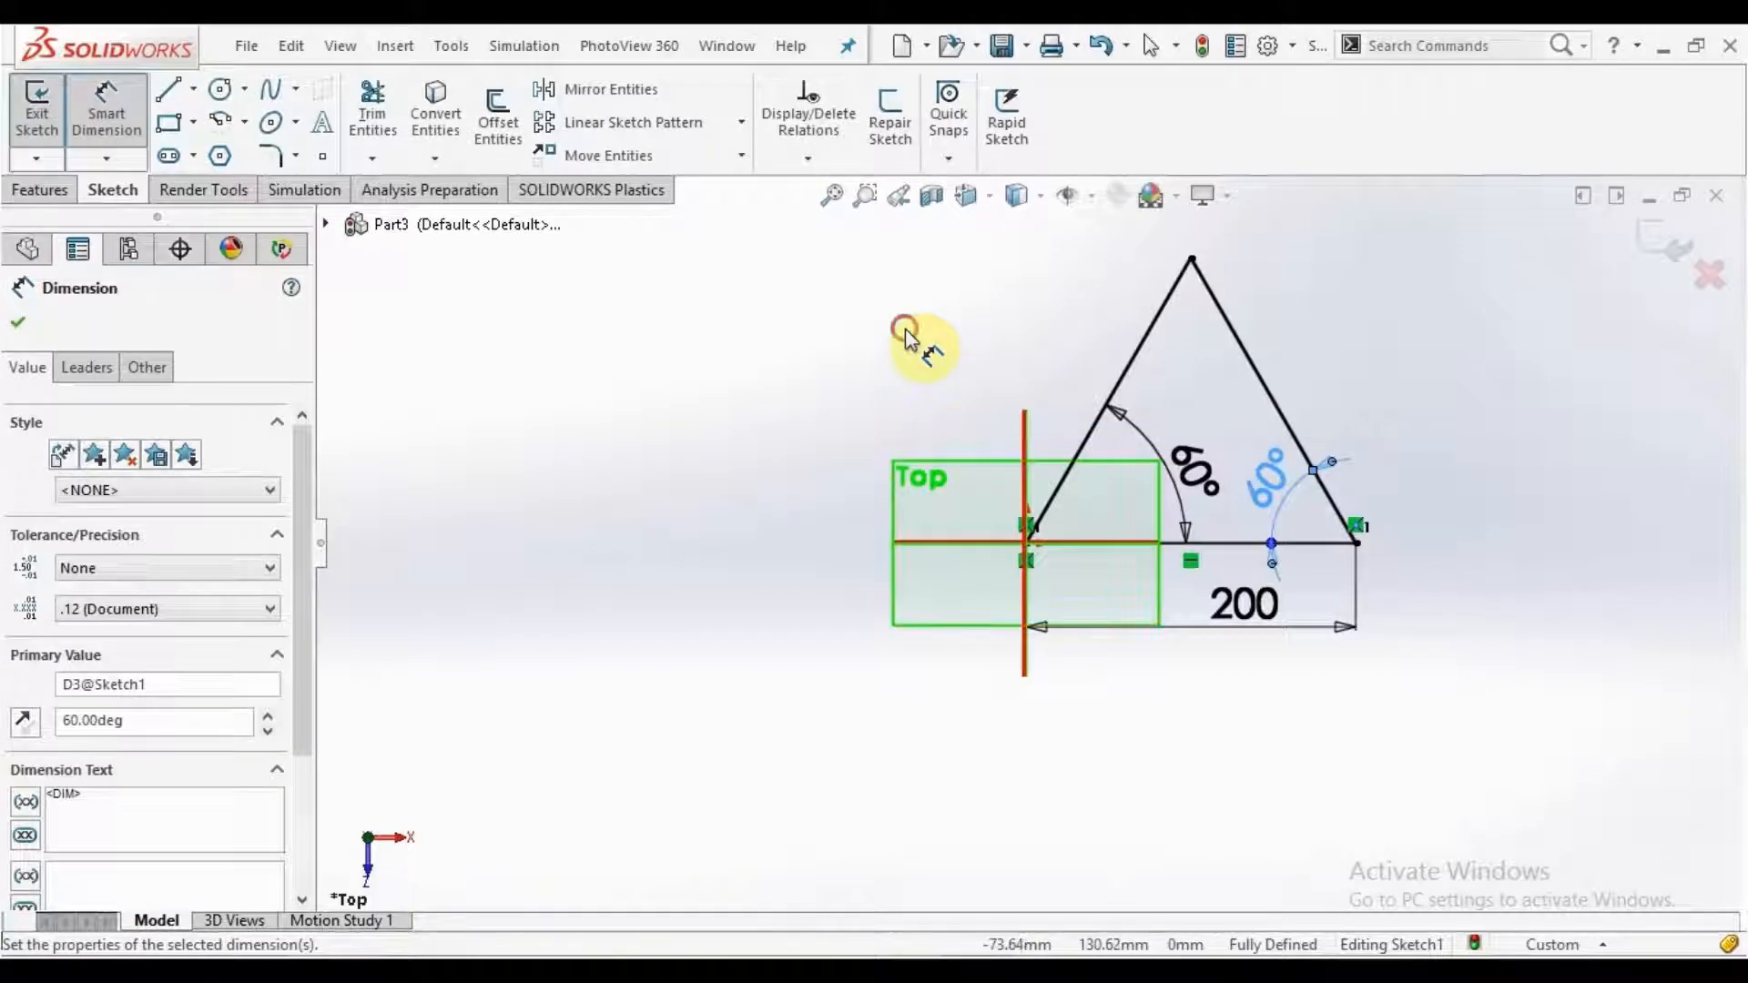
pyautogui.click(906, 335)
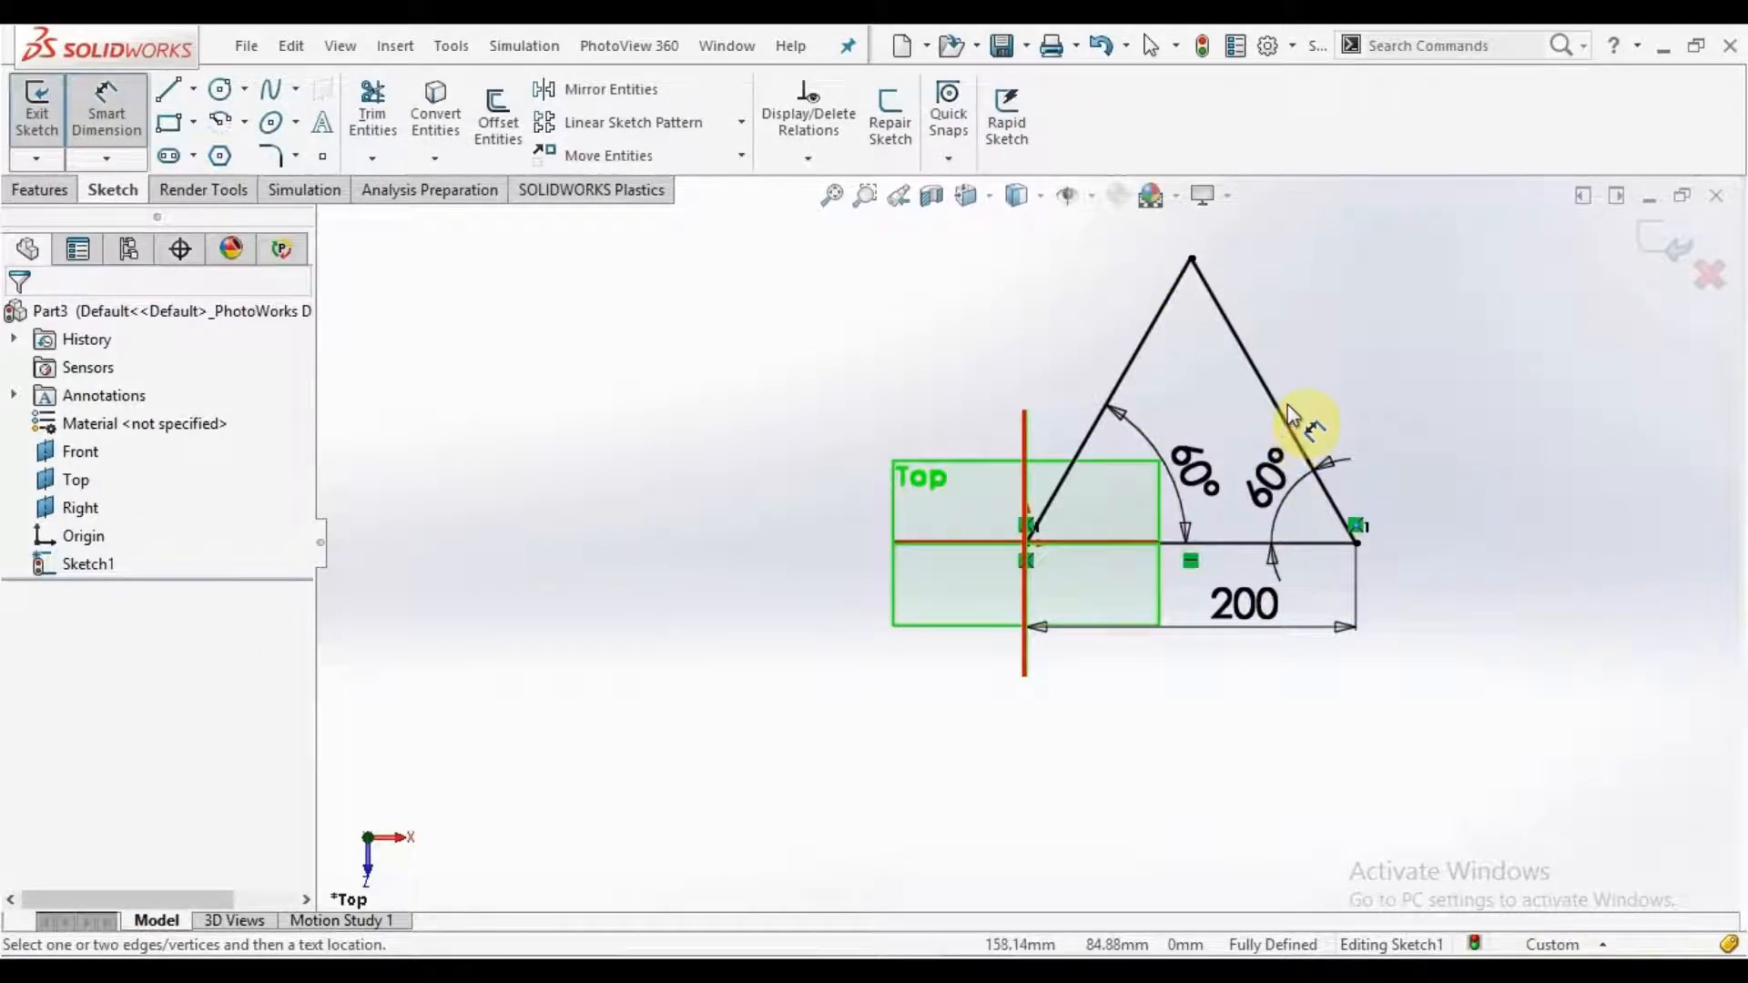
# Step: Try to add a length dimension to the fully defined triangle's left side, and decline adding it
pyautogui.click(1127, 361)
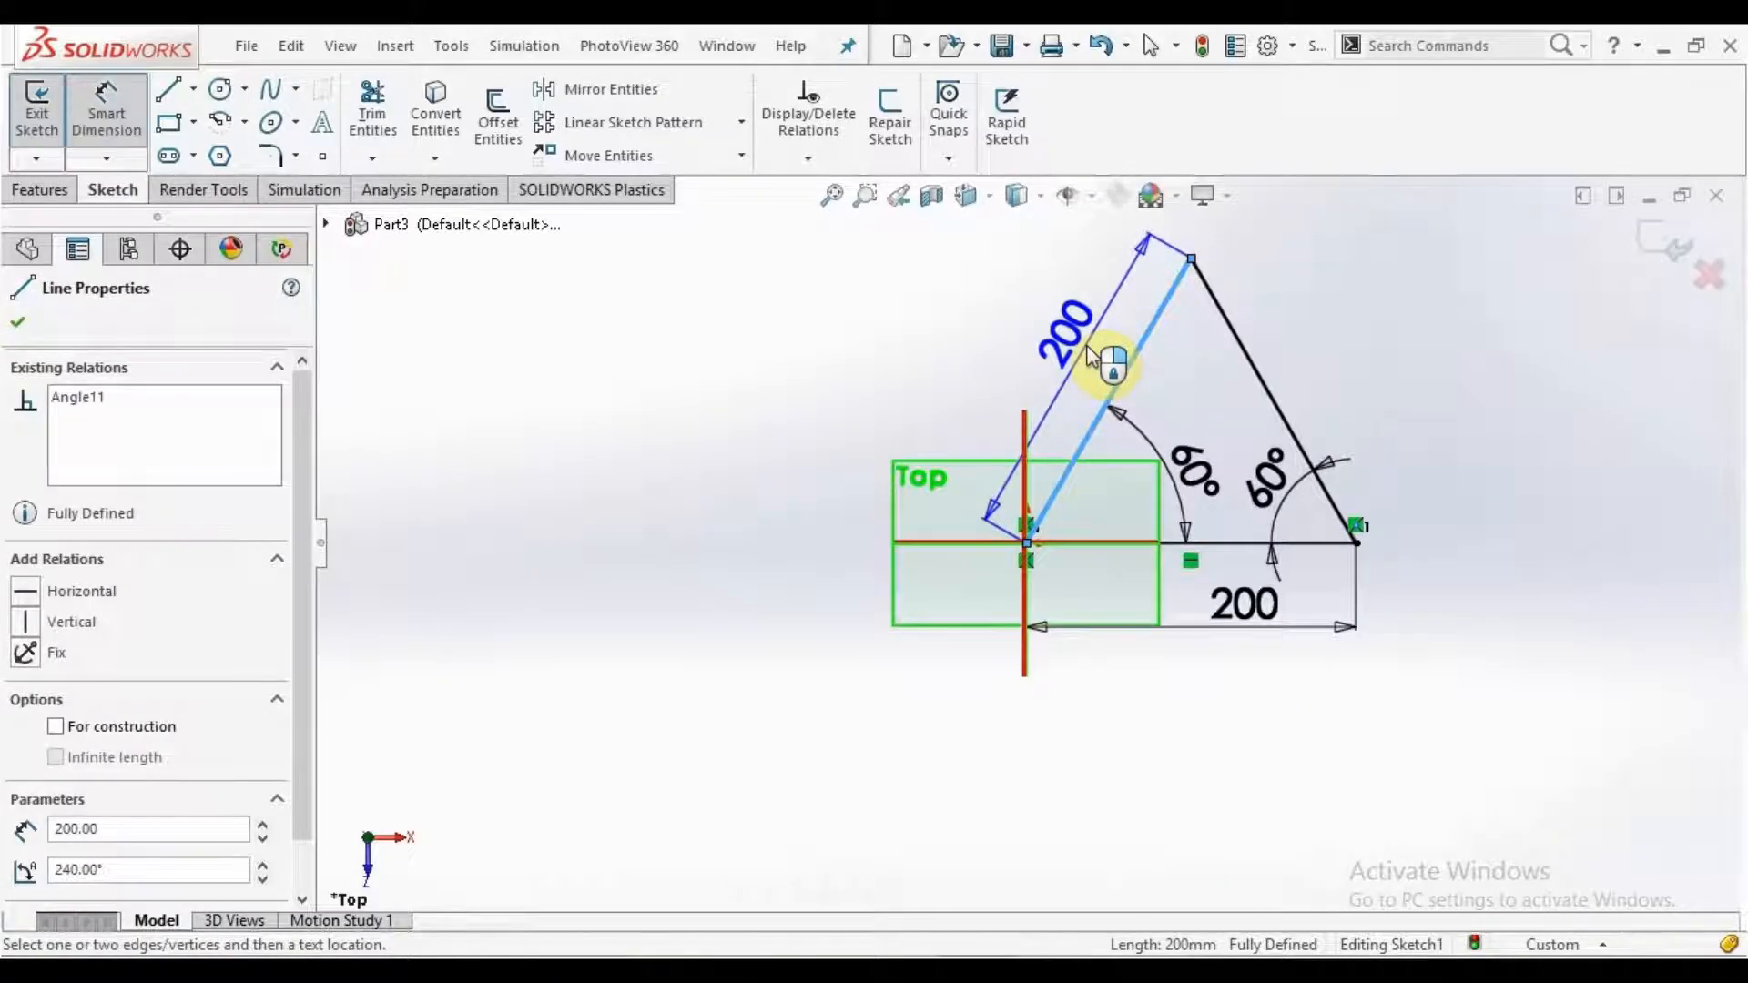
pyautogui.press('Escape')
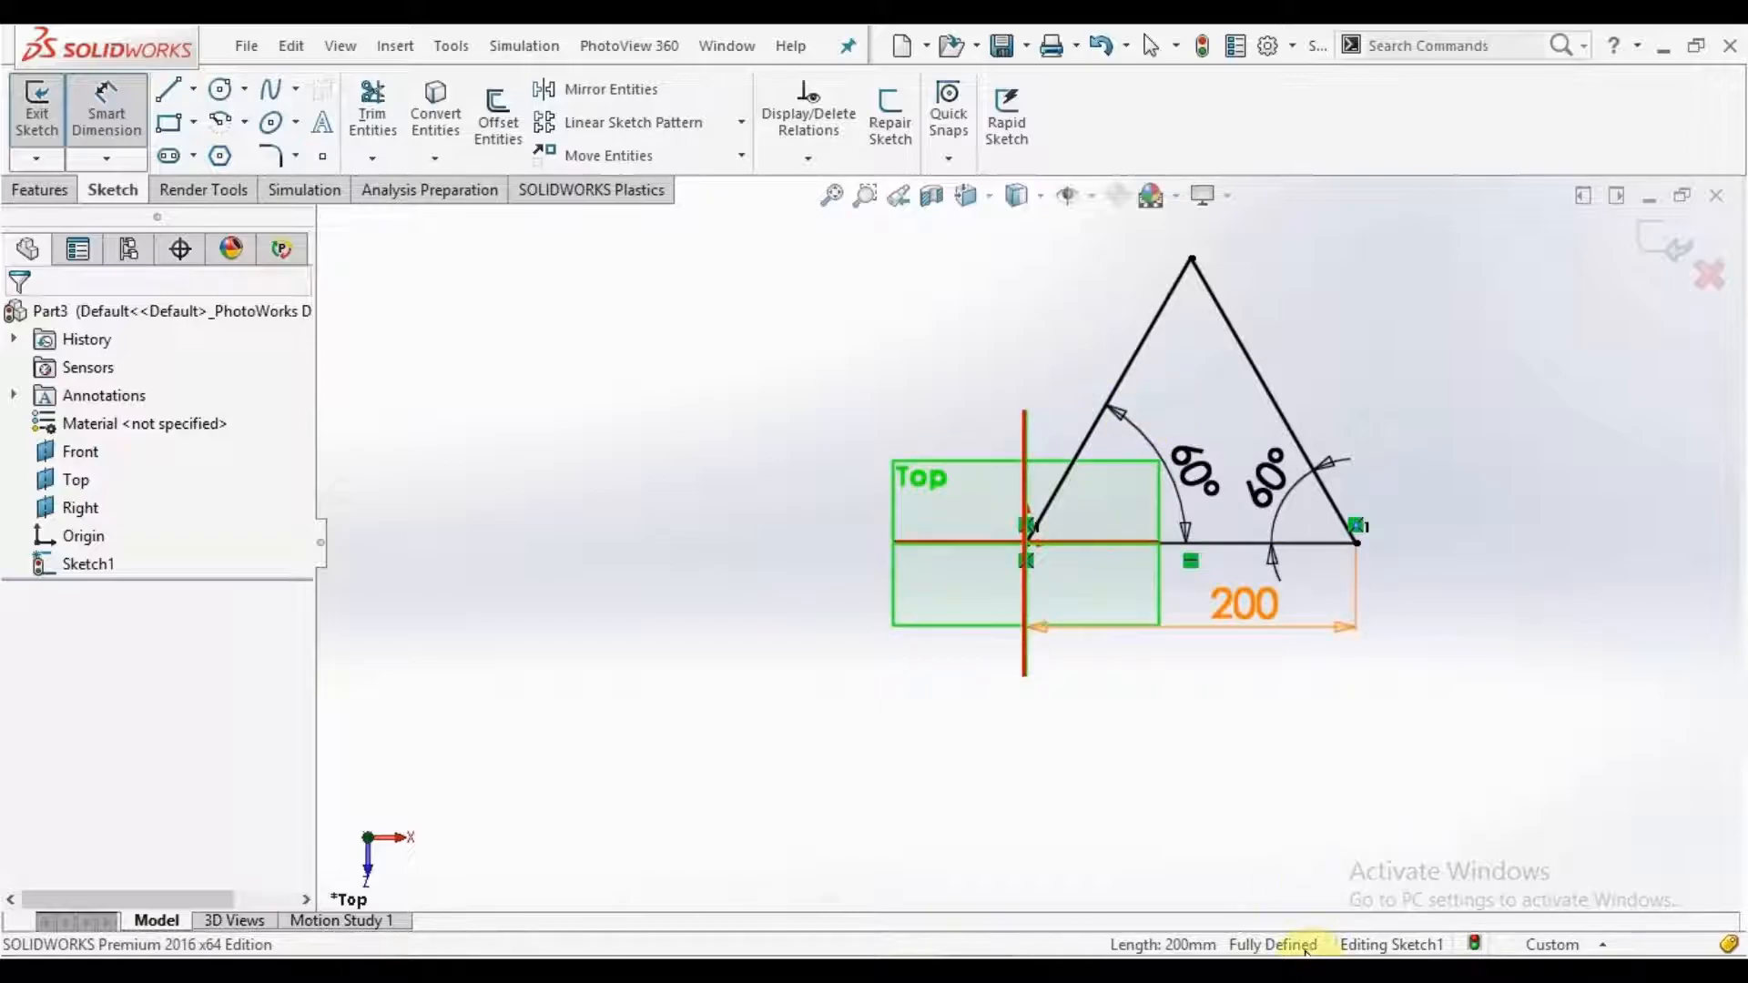
pyautogui.click(1126, 369)
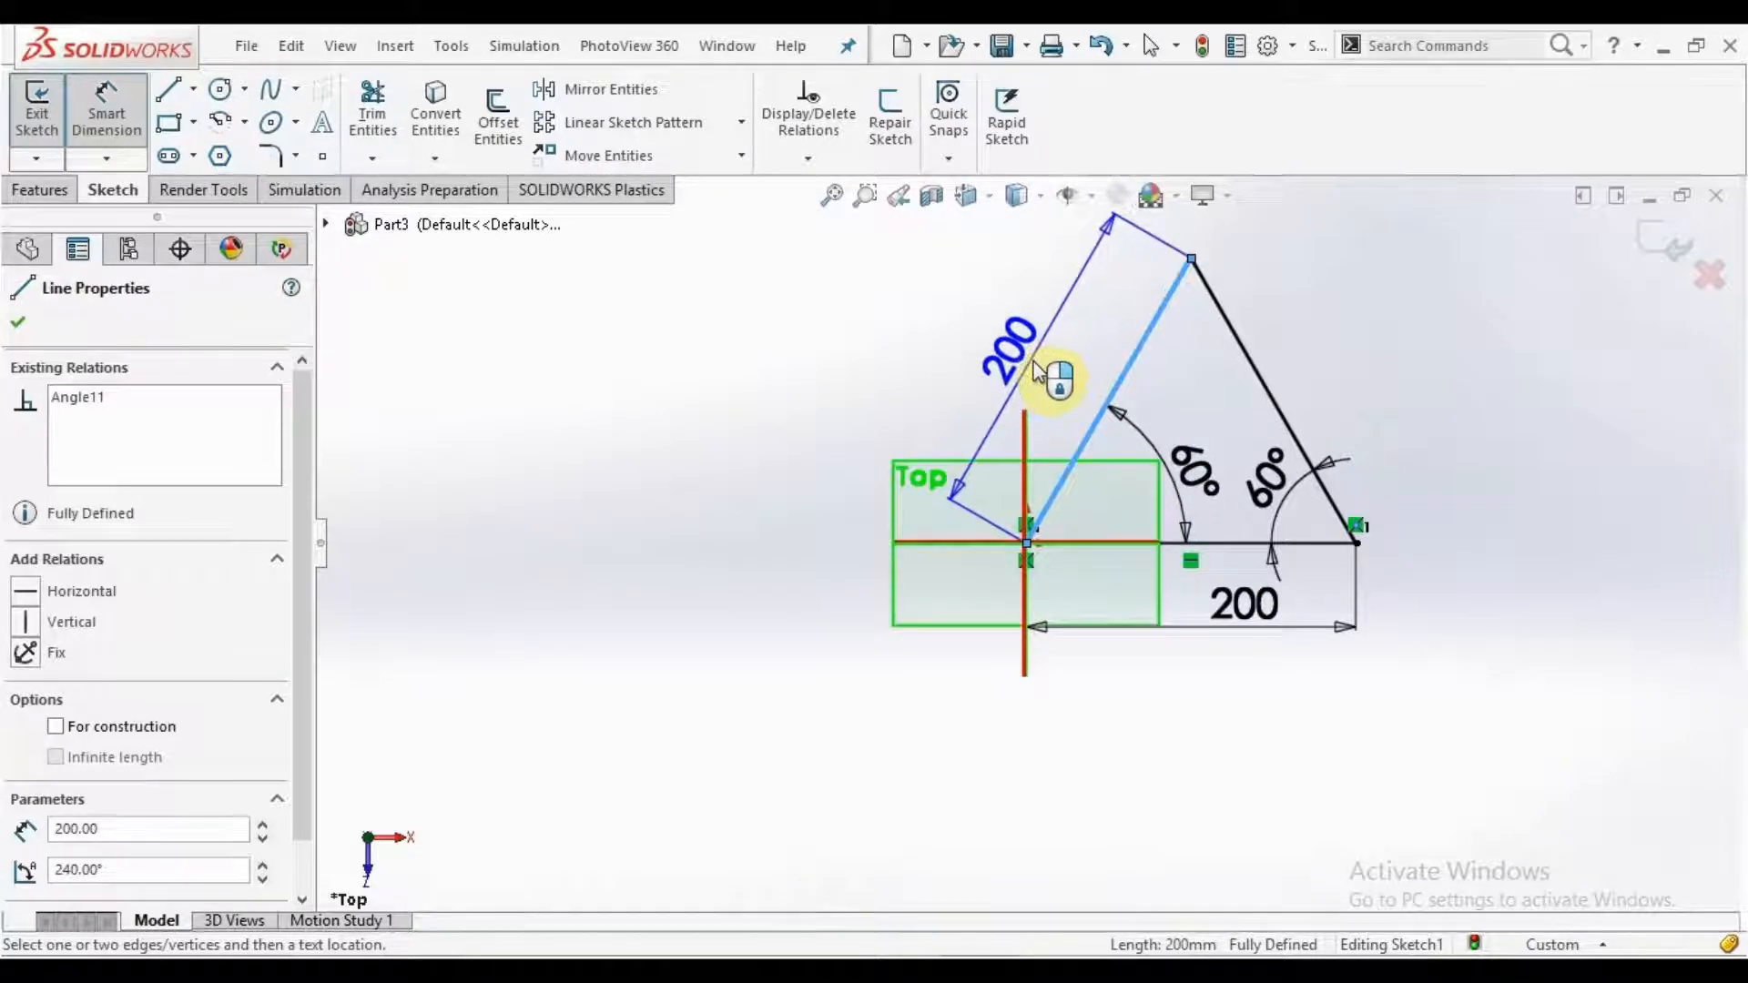
pyautogui.click(1033, 361)
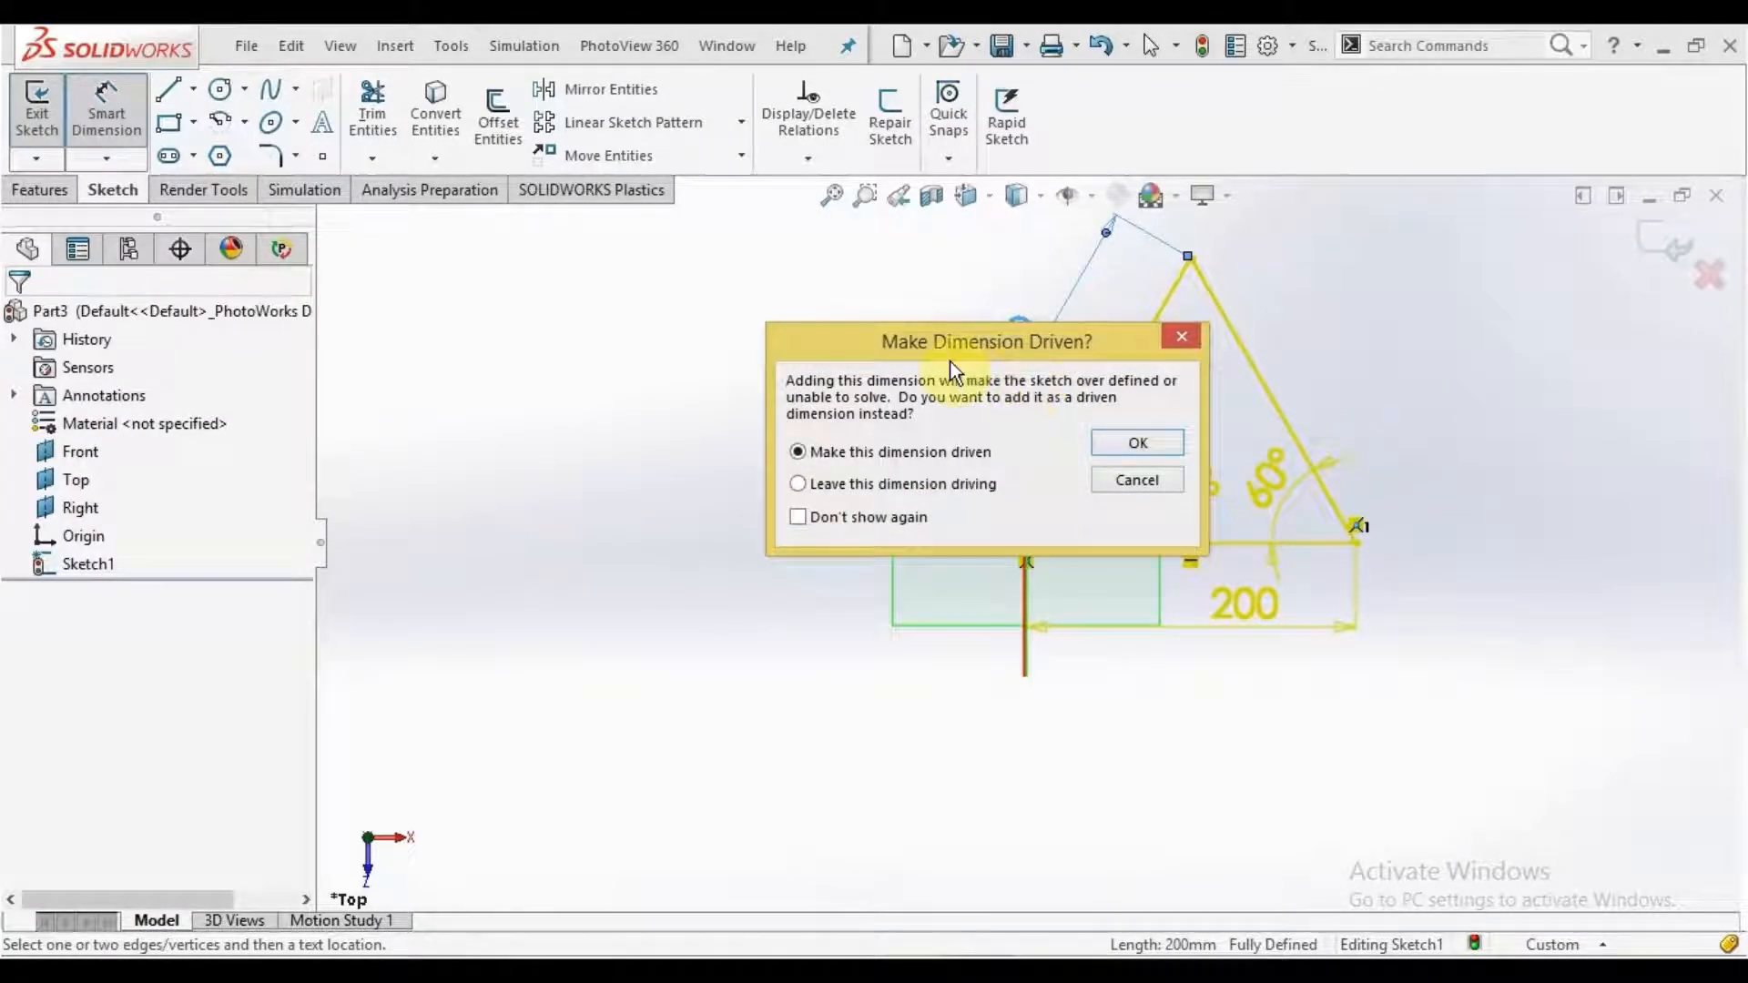
pyautogui.moveTo(1101, 342); pyautogui.dragTo(949, 327)
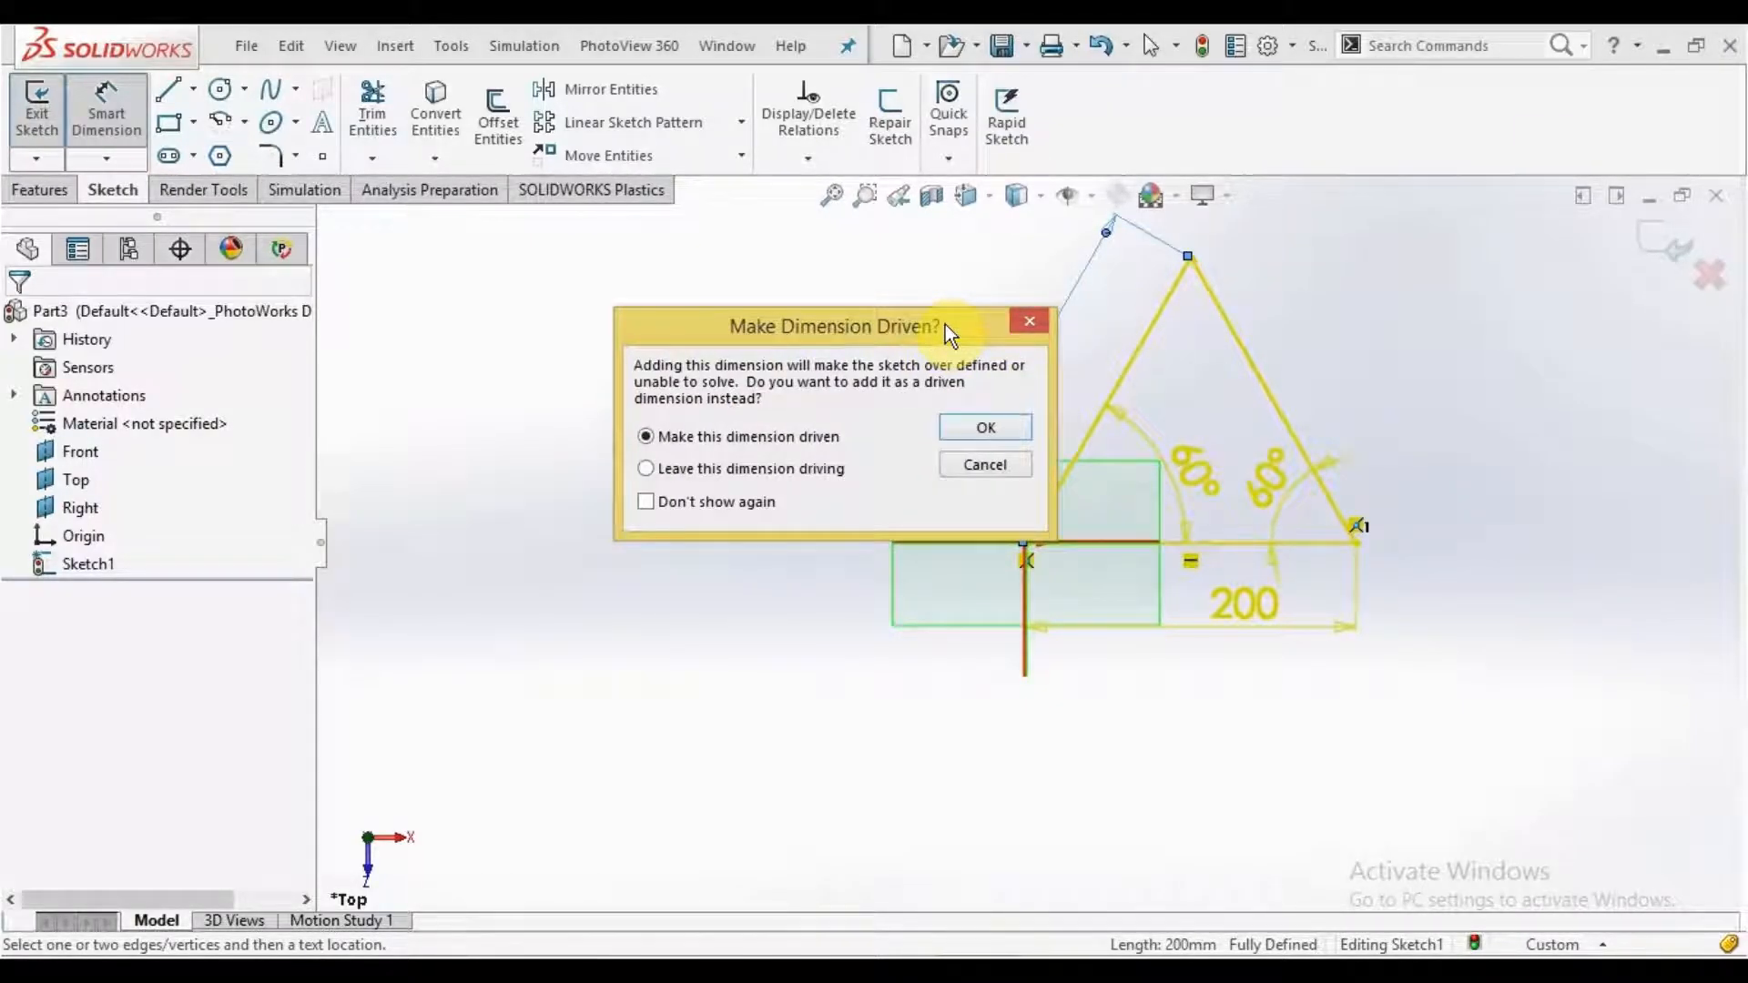
pyautogui.moveTo(844, 326); pyautogui.dragTo(866, 297)
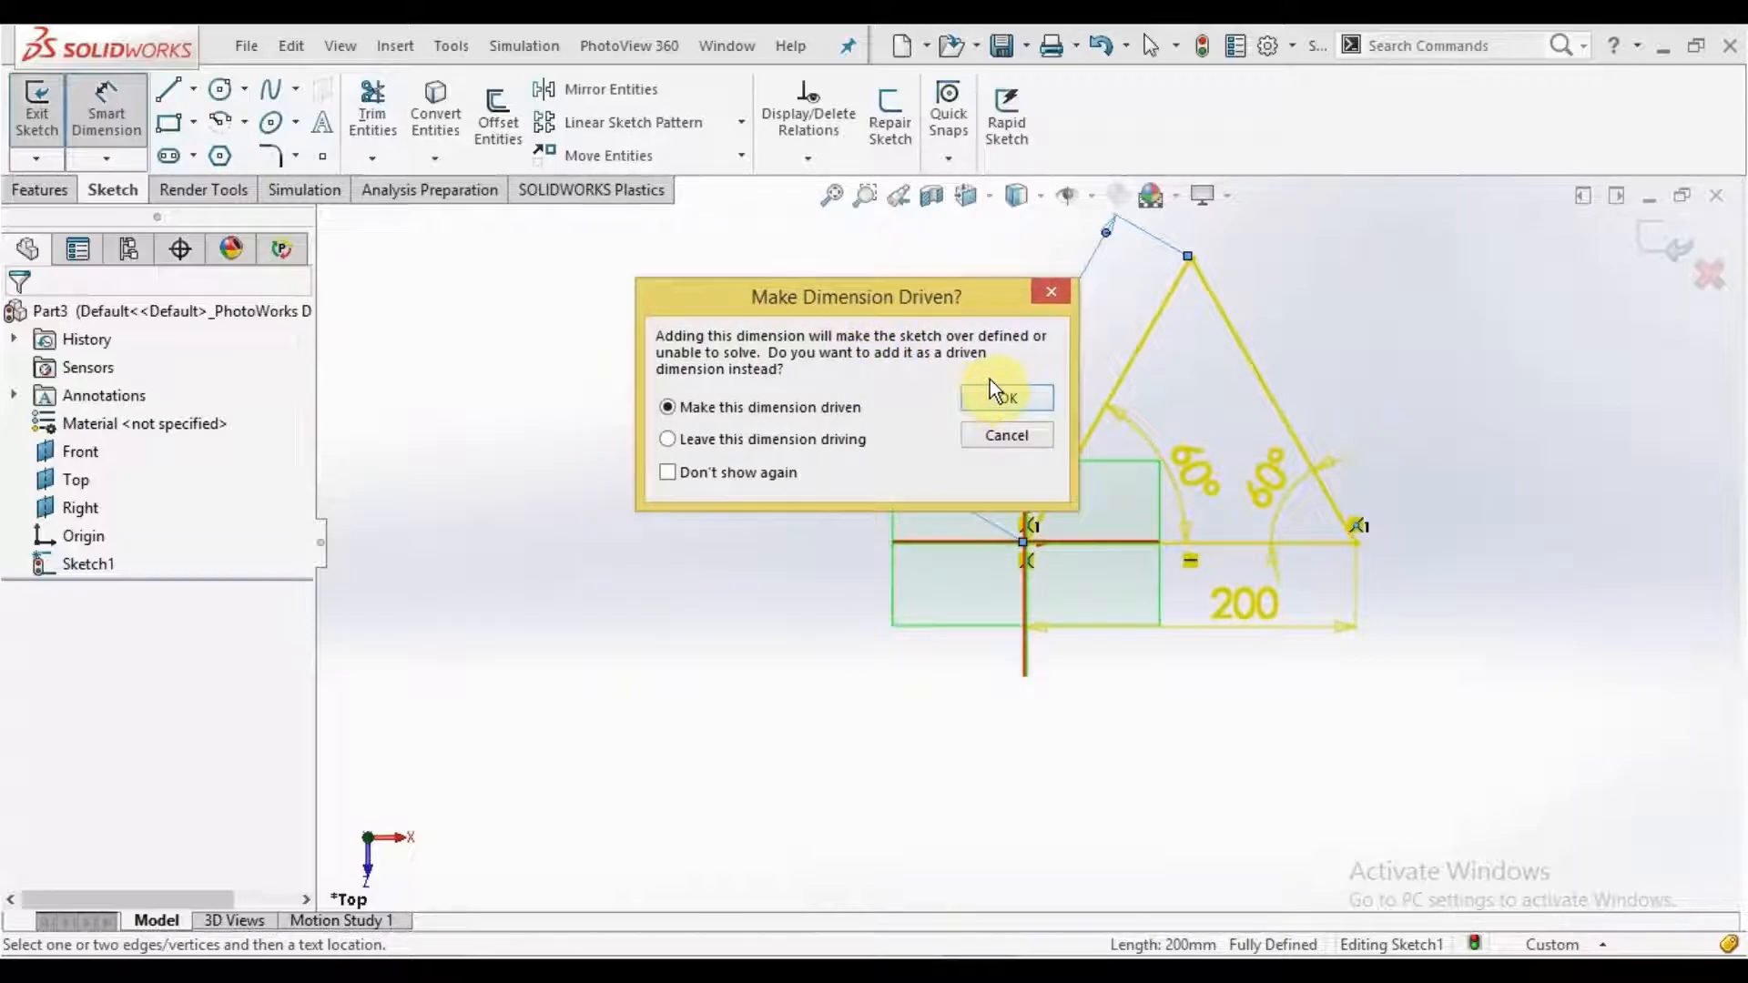
pyautogui.click(996, 435)
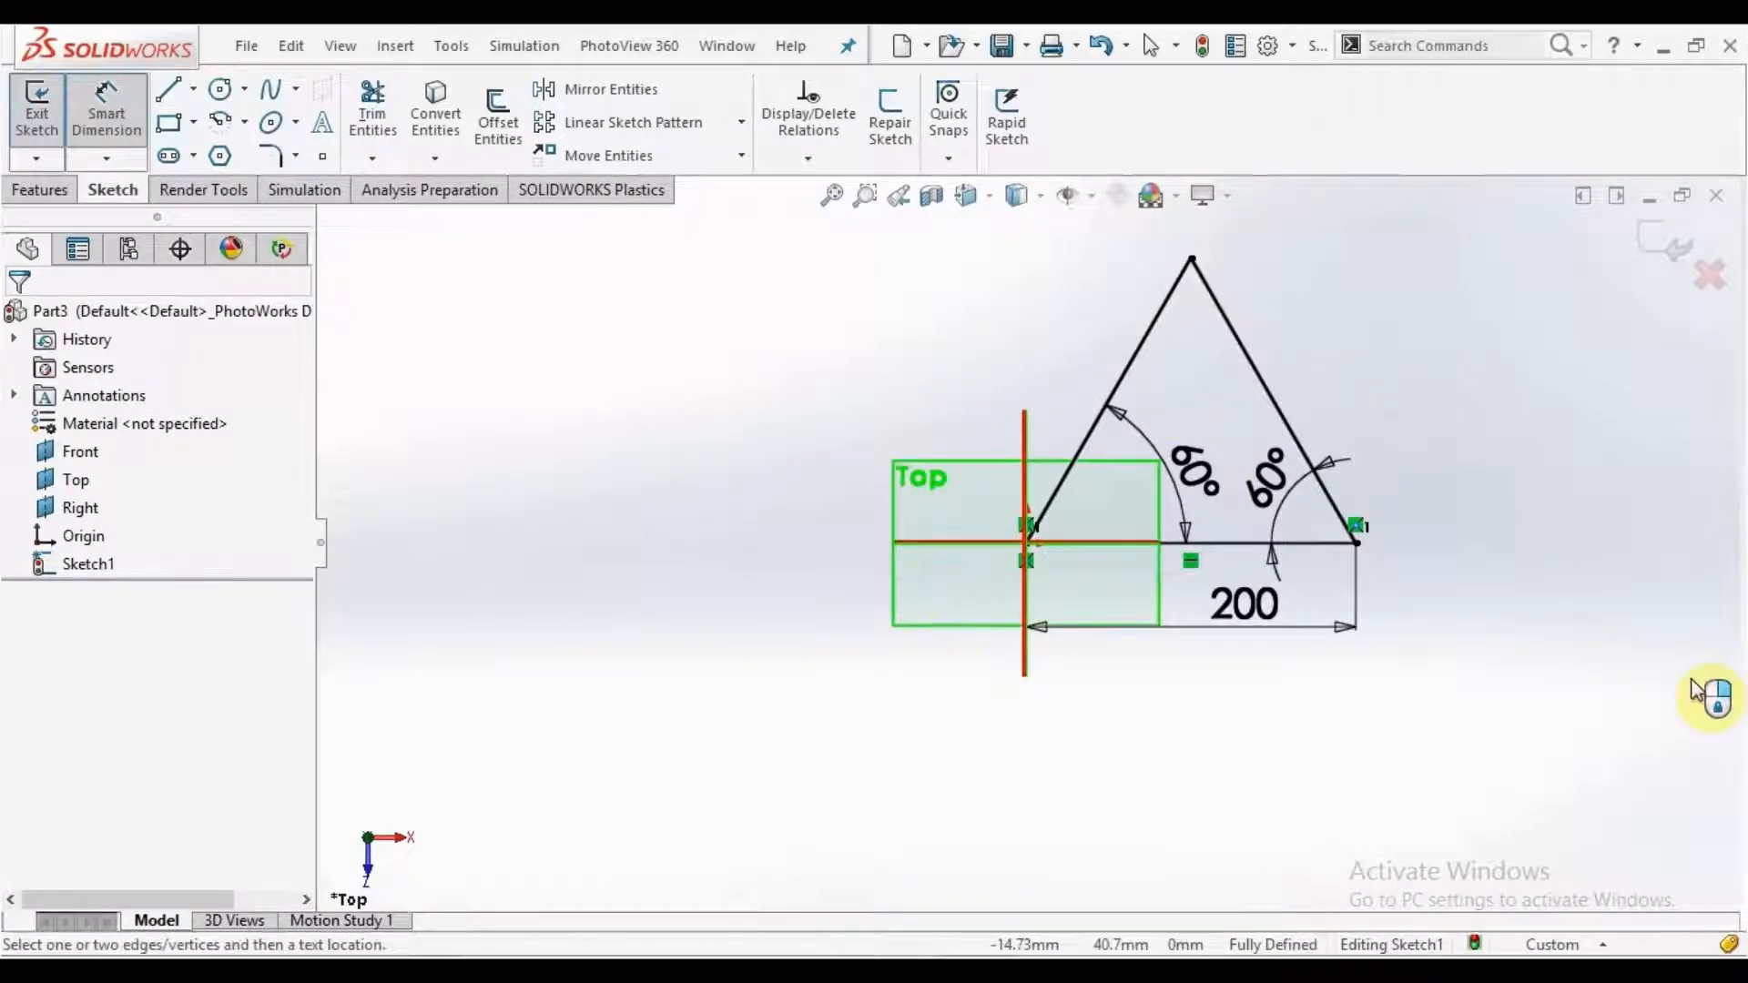
# Step: Delete the whole triangle together with its length and angle dimensions
pyautogui.scroll(2, 1026, 543)
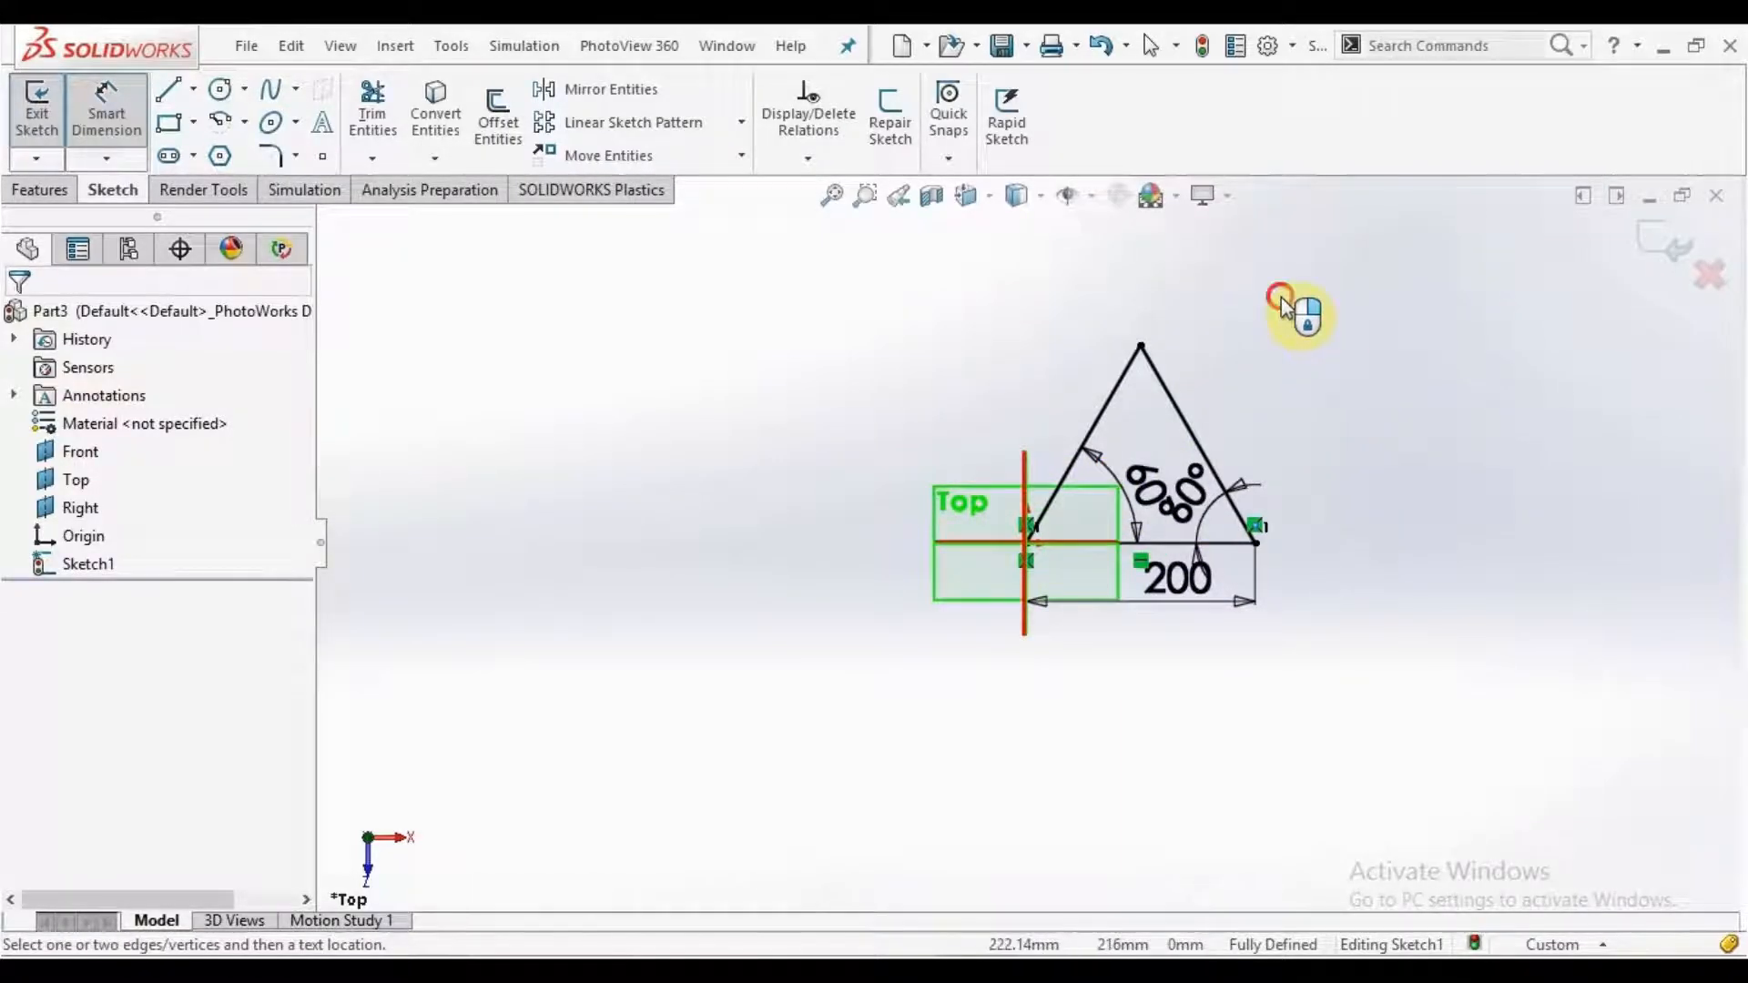
pyautogui.press('Escape')
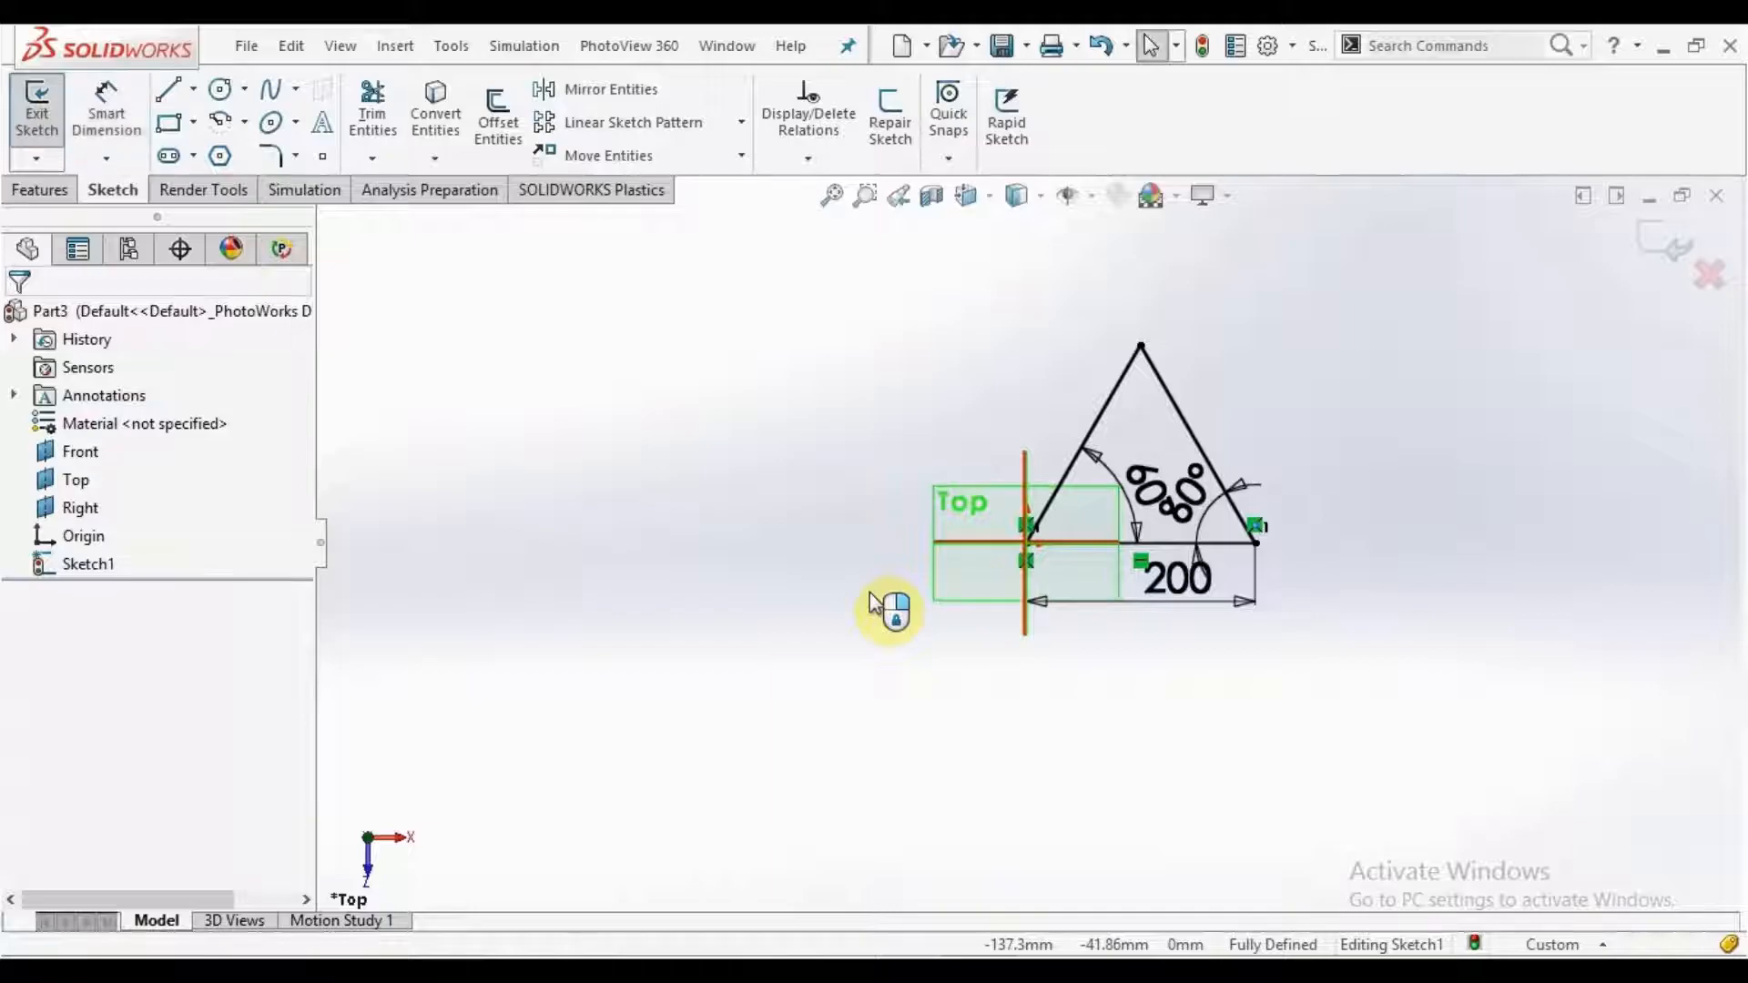
pyautogui.moveTo(1384, 298)
pyautogui.mouseDown()
pyautogui.moveTo(1057, 577)
pyautogui.moveTo(902, 669)
pyautogui.mouseUp()
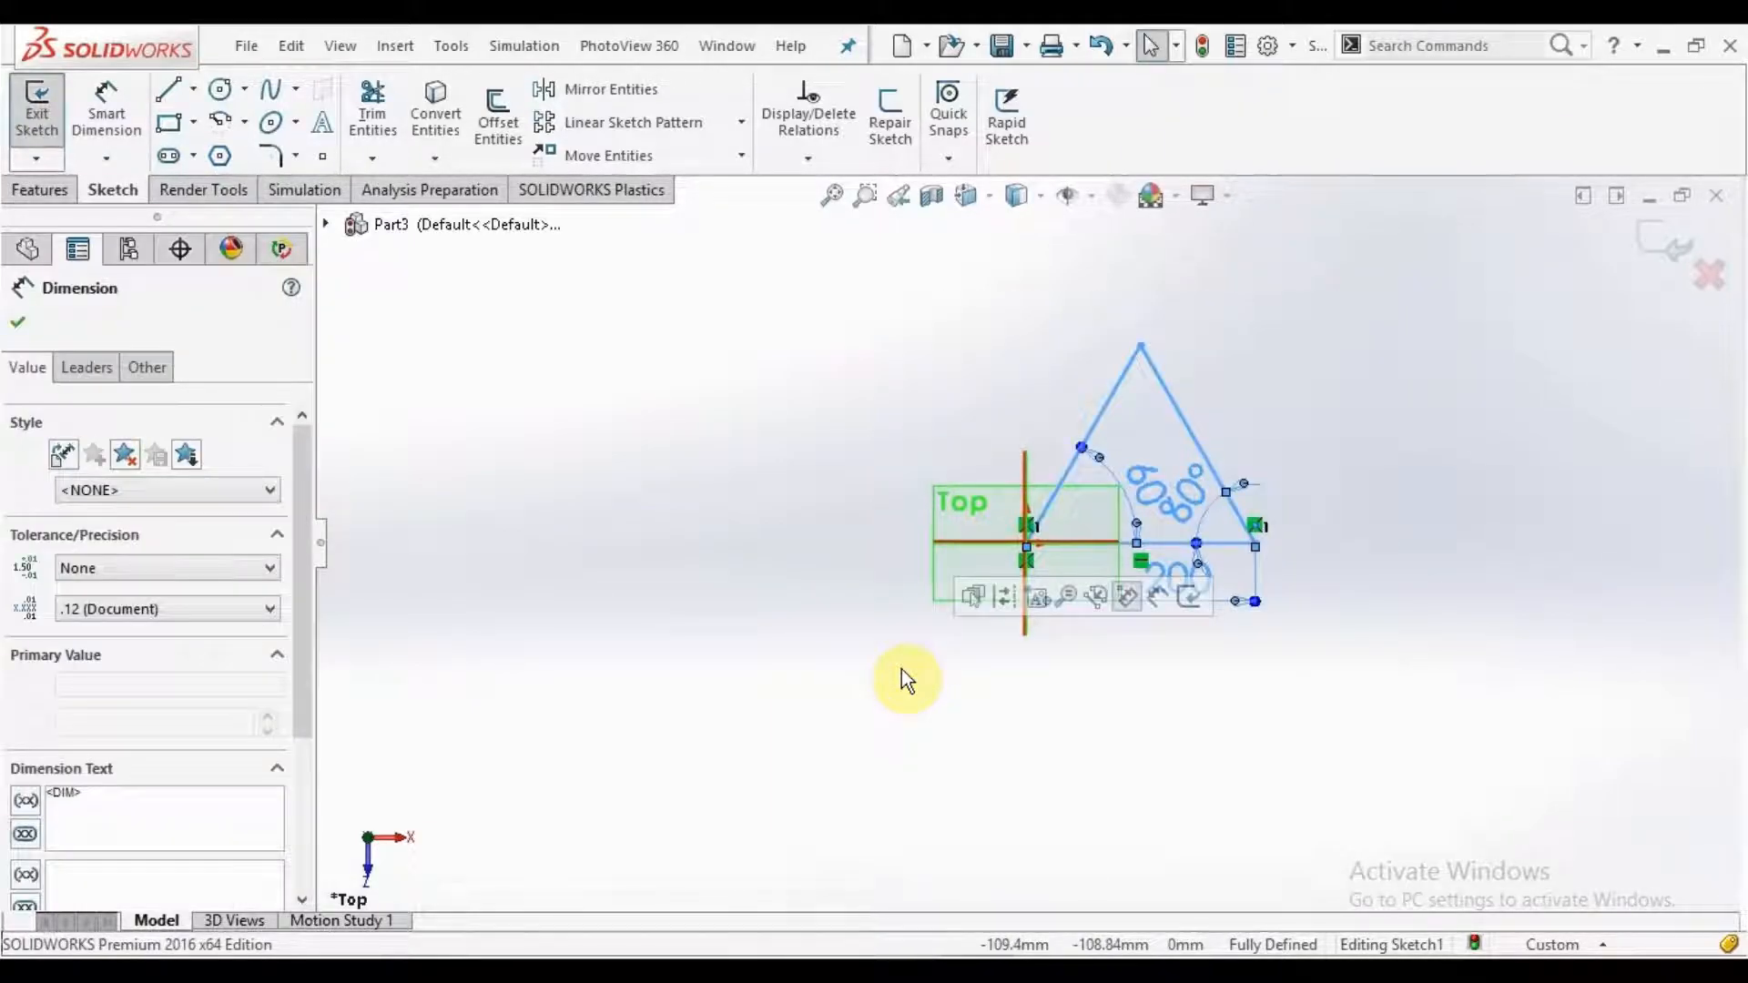
pyautogui.press('Delete')
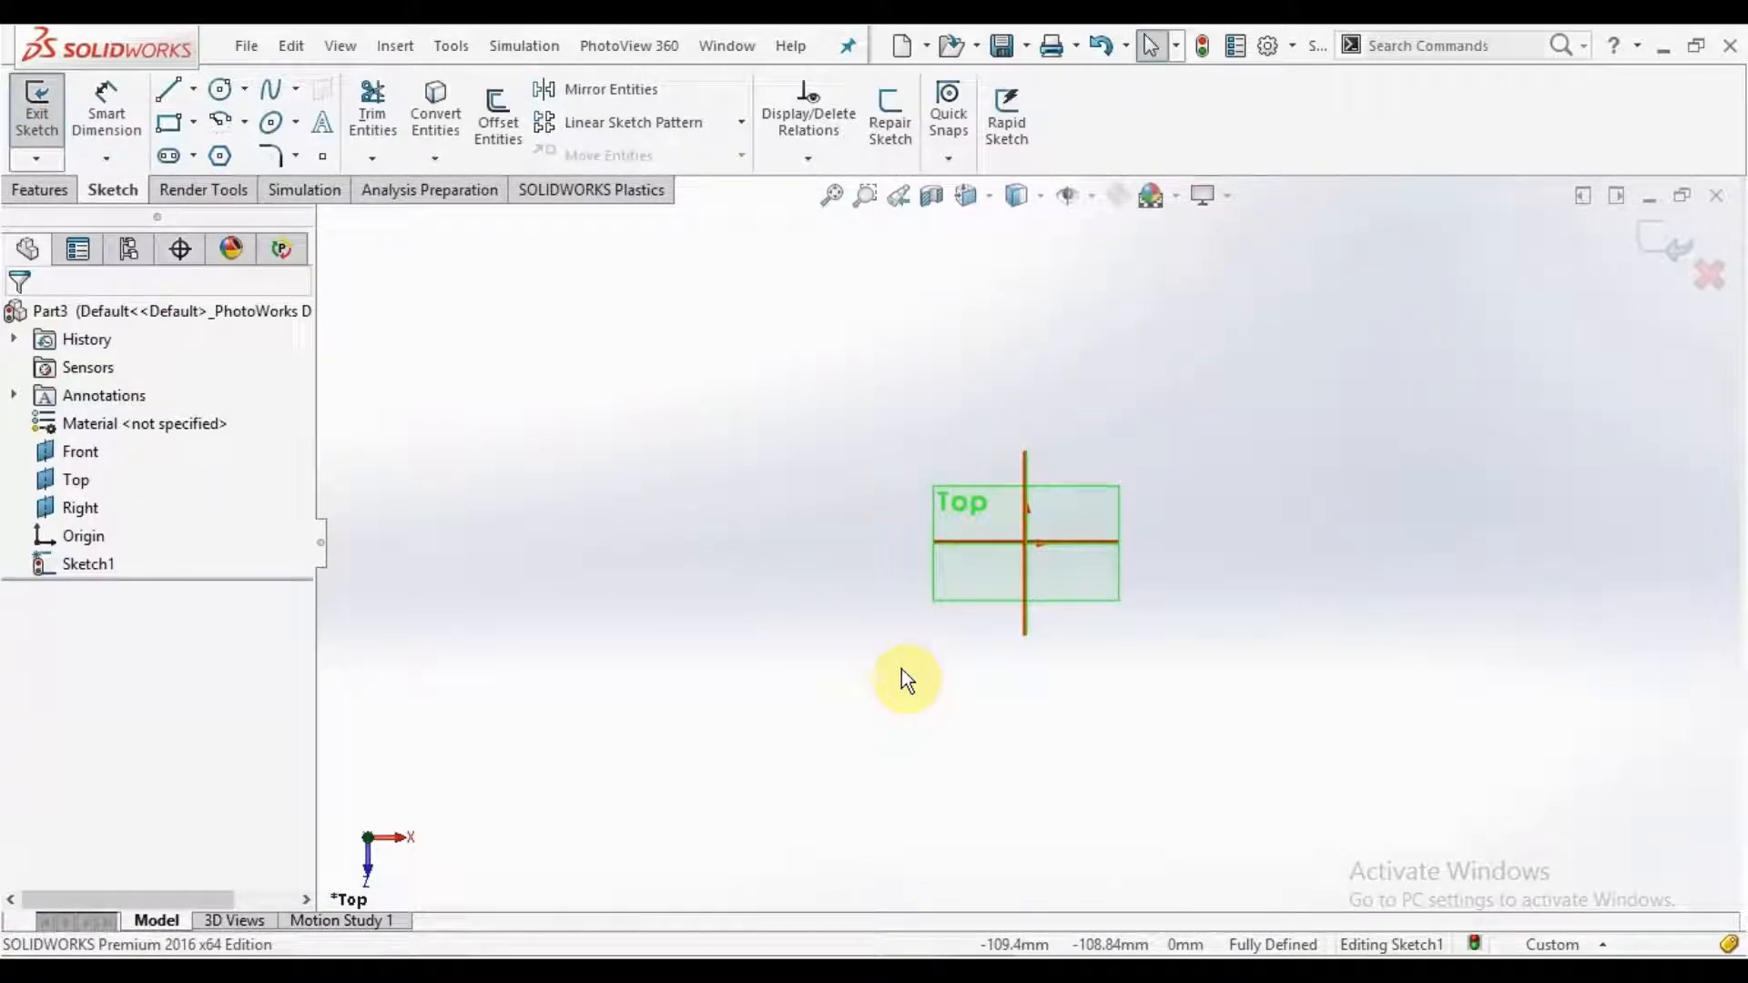
# Step: Sketch a closed four-sided centerline outline above and left of the origin, with a vertical right side about 106 mm long and a slanted left side
pyautogui.click(197, 90)
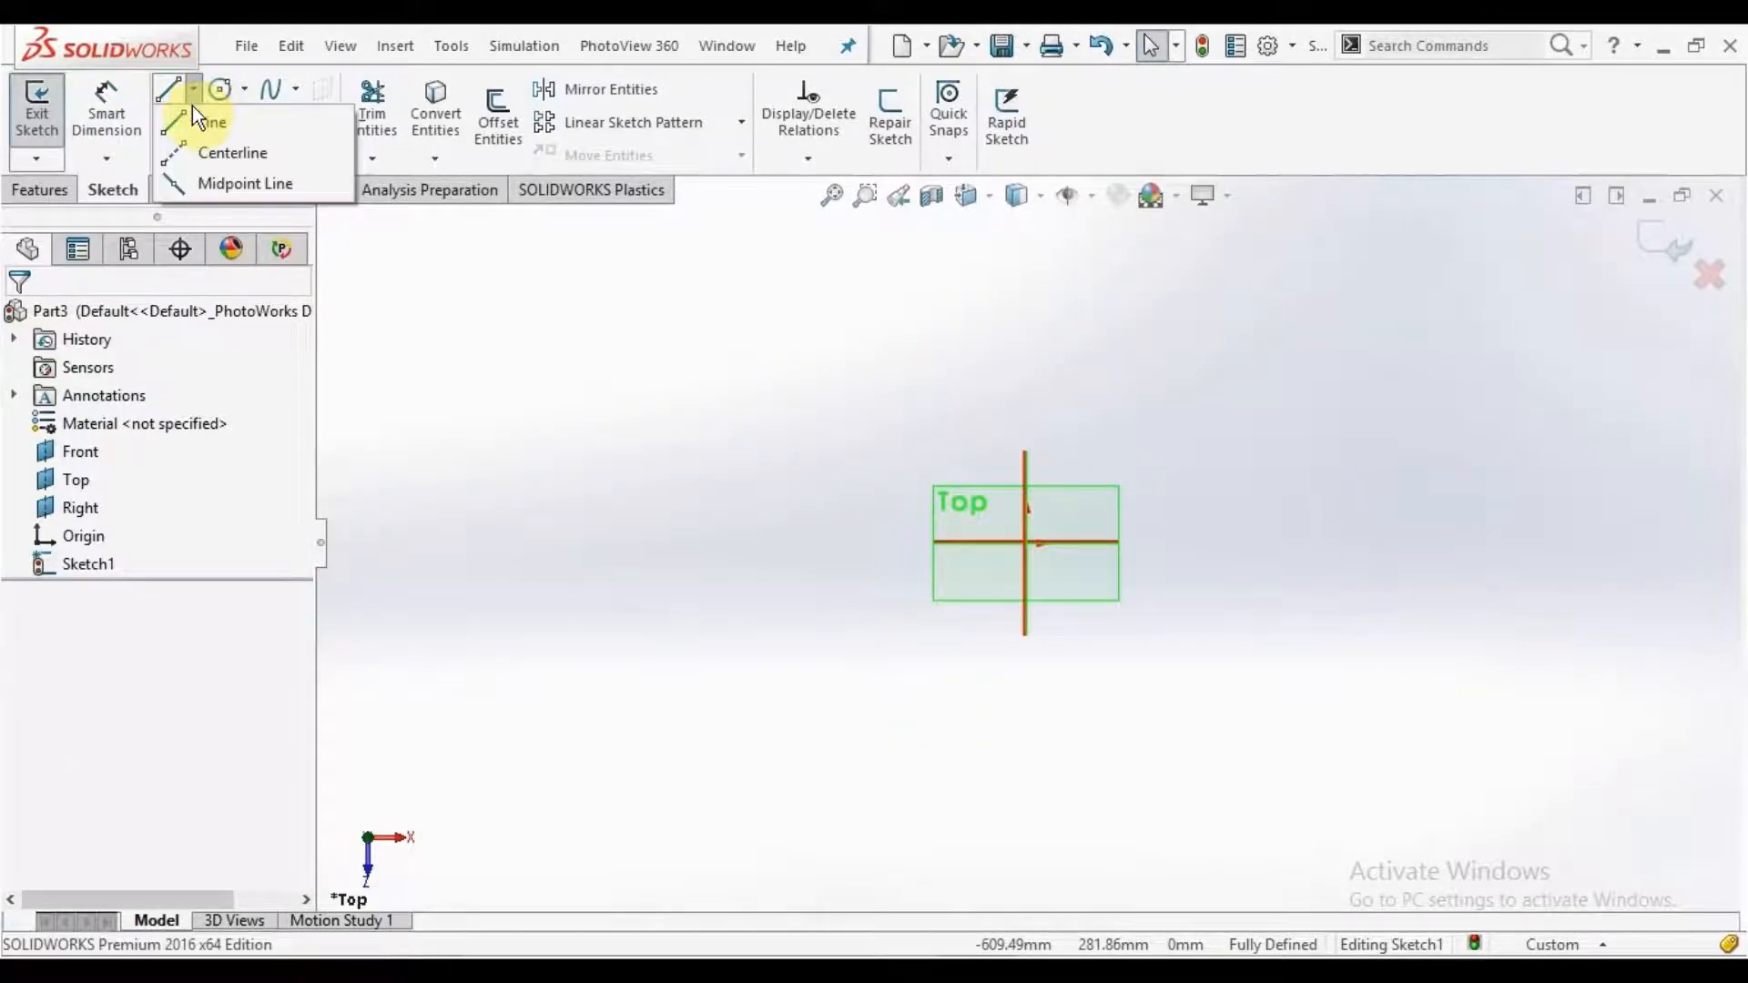
pyautogui.click(255, 162)
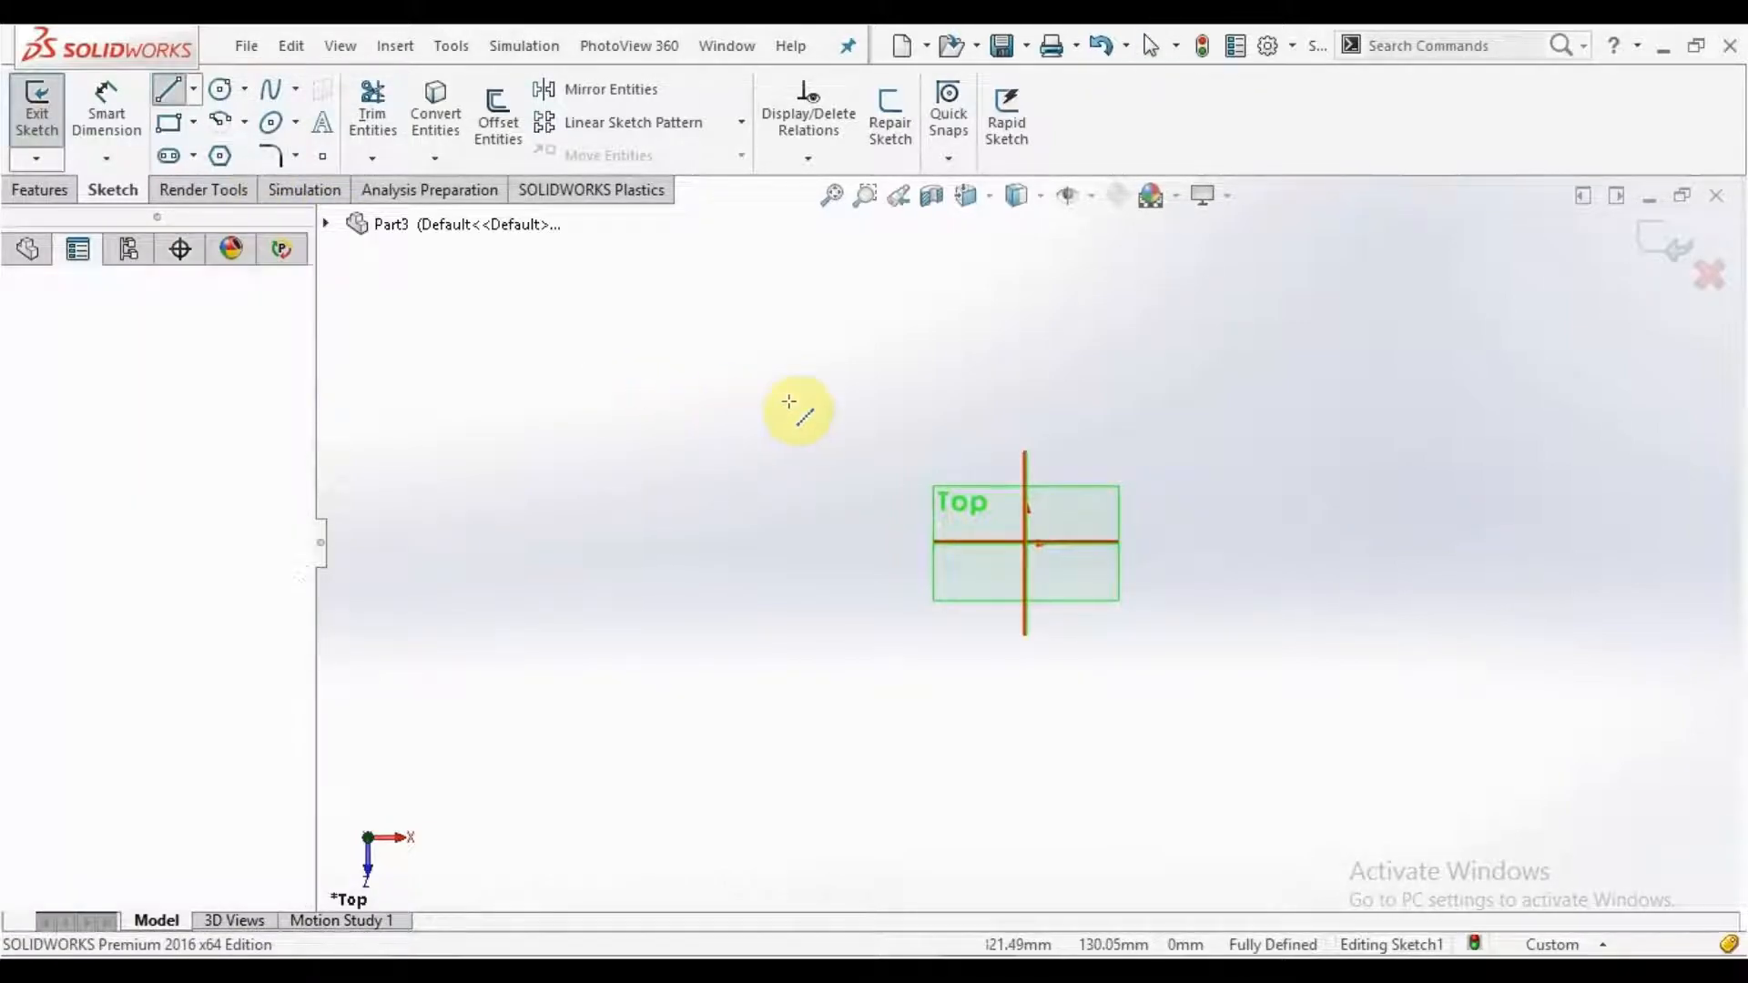
pyautogui.click(642, 394)
pyautogui.click(953, 394)
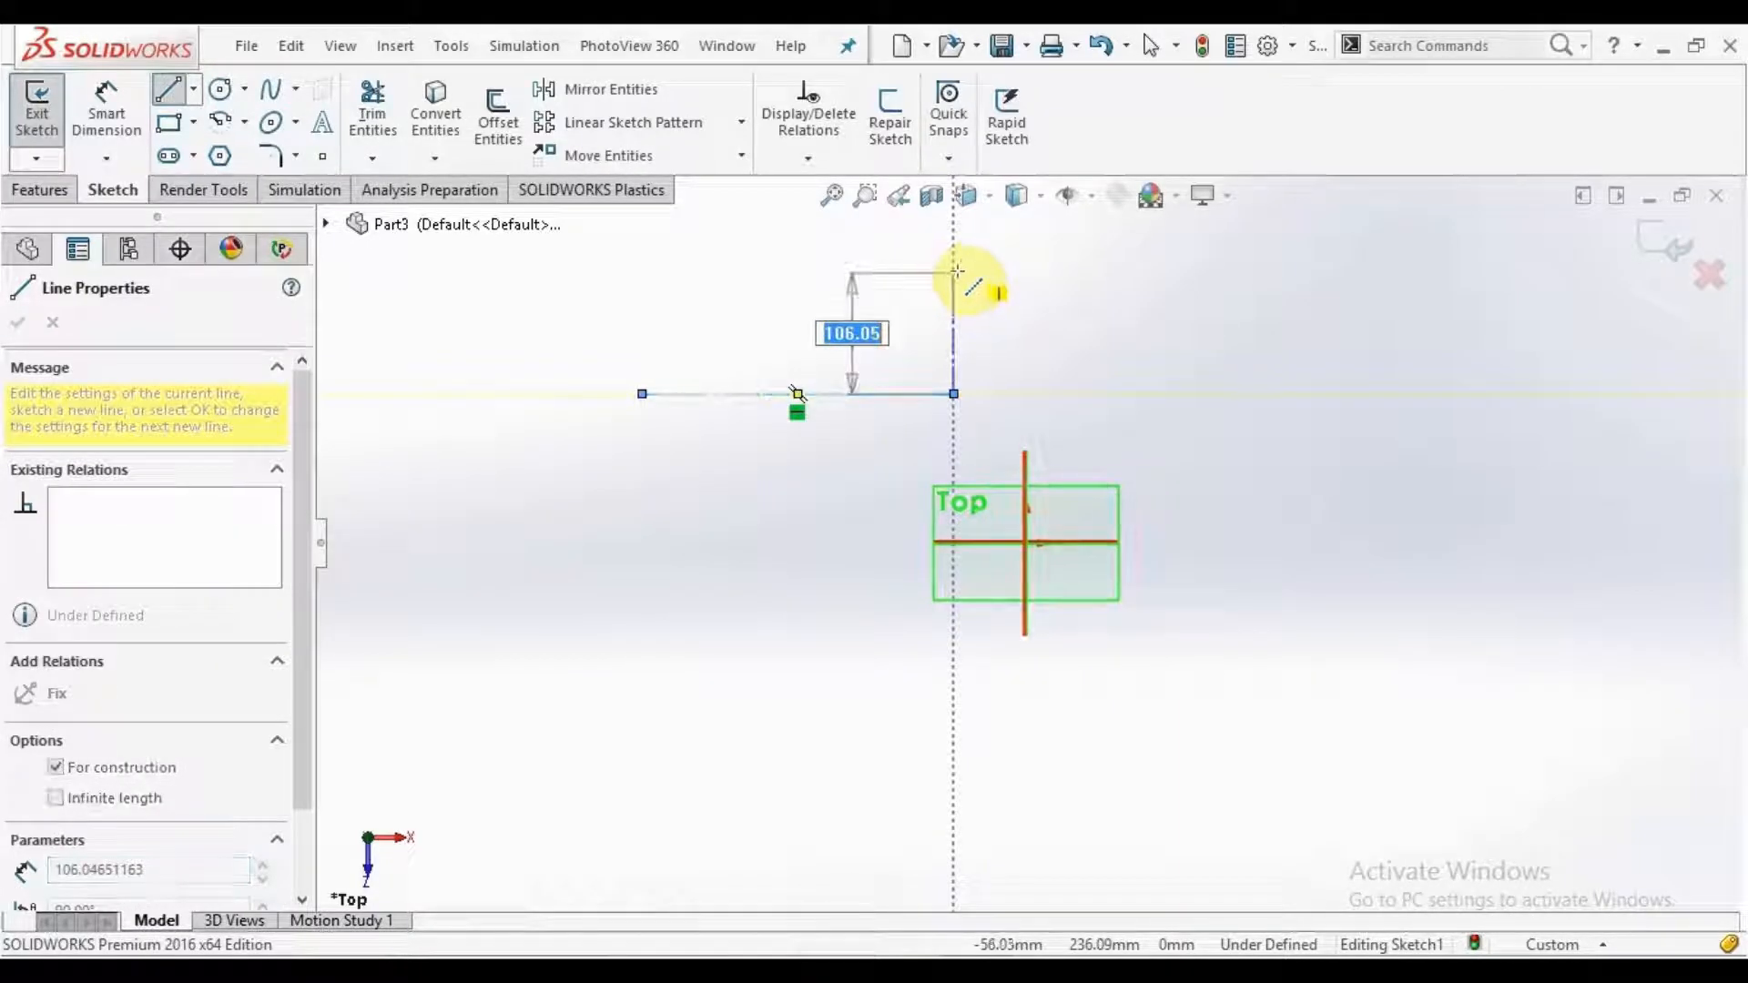
pyautogui.click(954, 270)
pyautogui.click(657, 271)
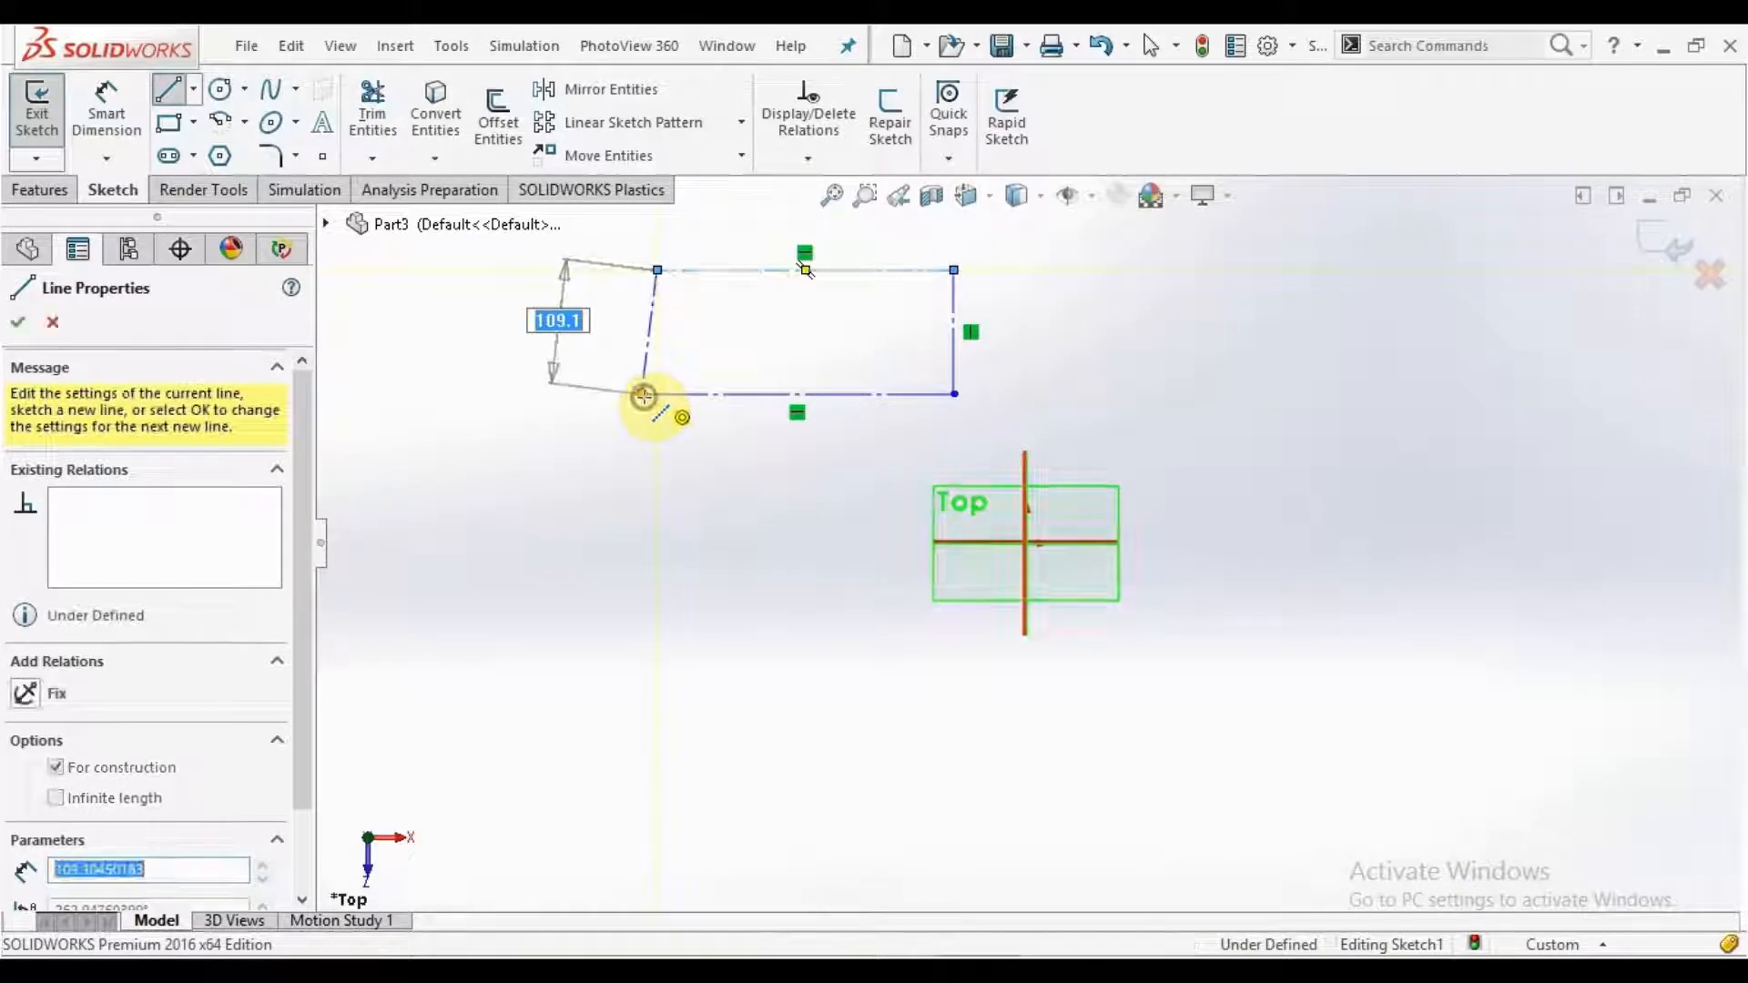
pyautogui.click(643, 396)
pyautogui.rightClick(643, 396)
pyautogui.click(664, 424)
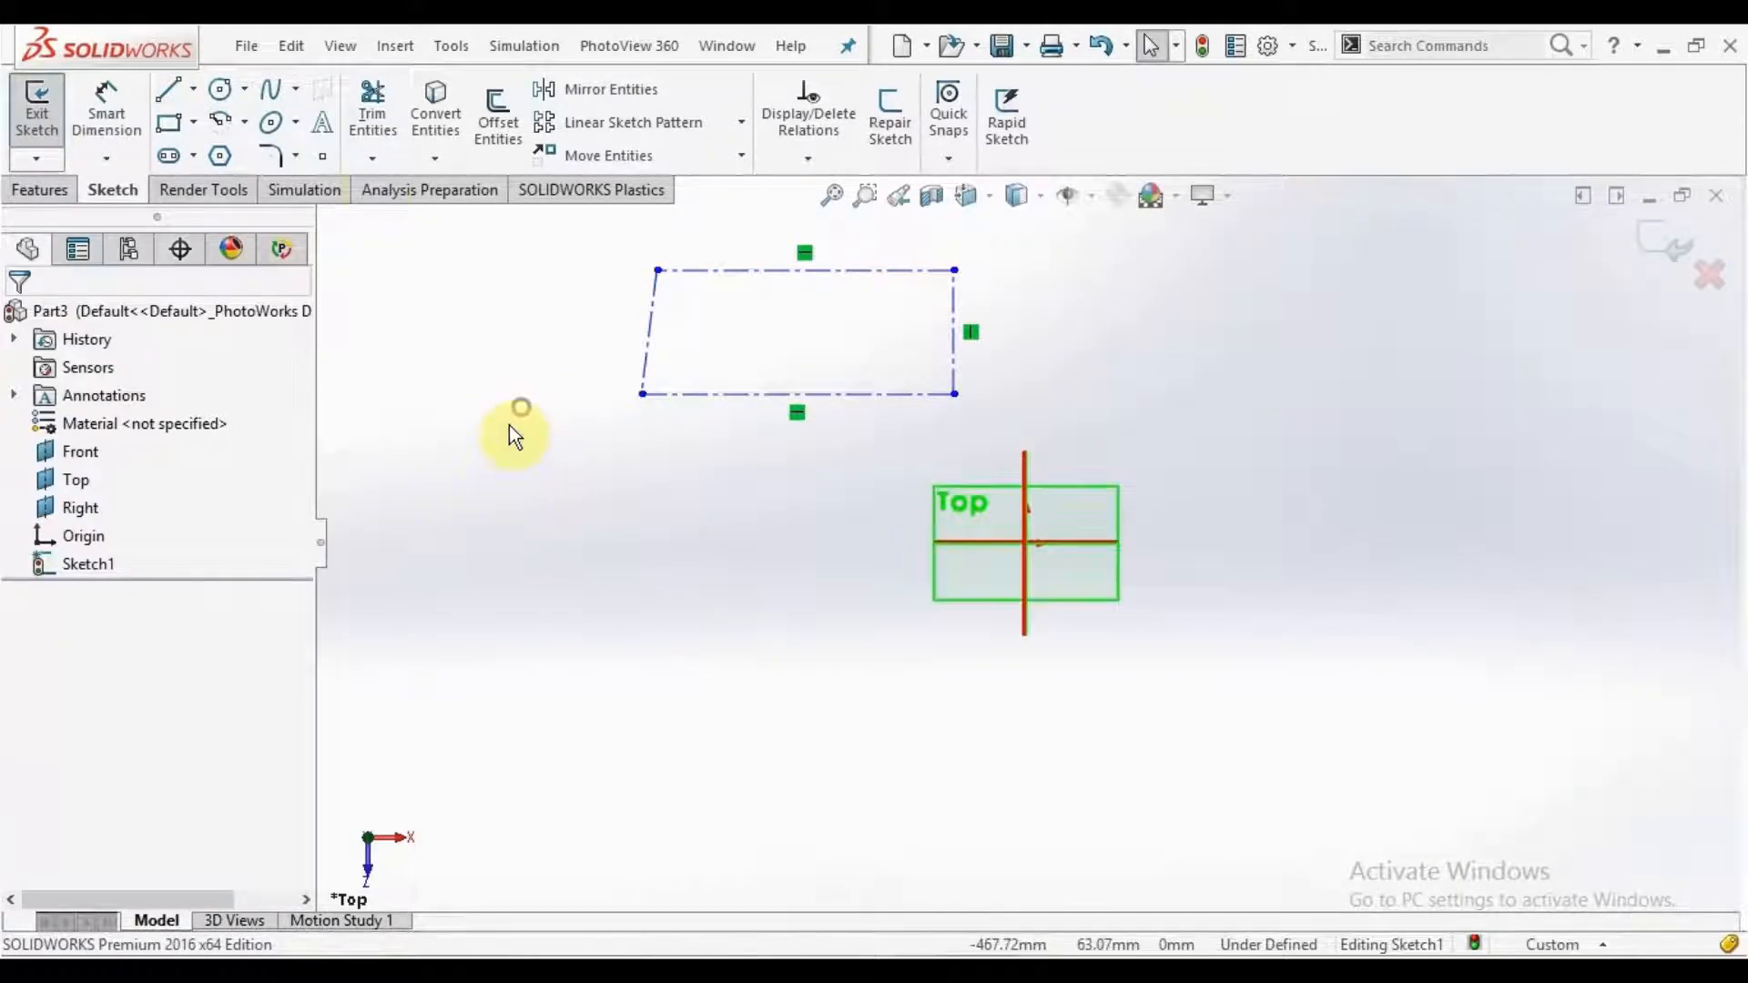
# Step: Sketch a horizontal midpoint line centred on the origin, reaching about 193 mm to each side
pyautogui.click(194, 87)
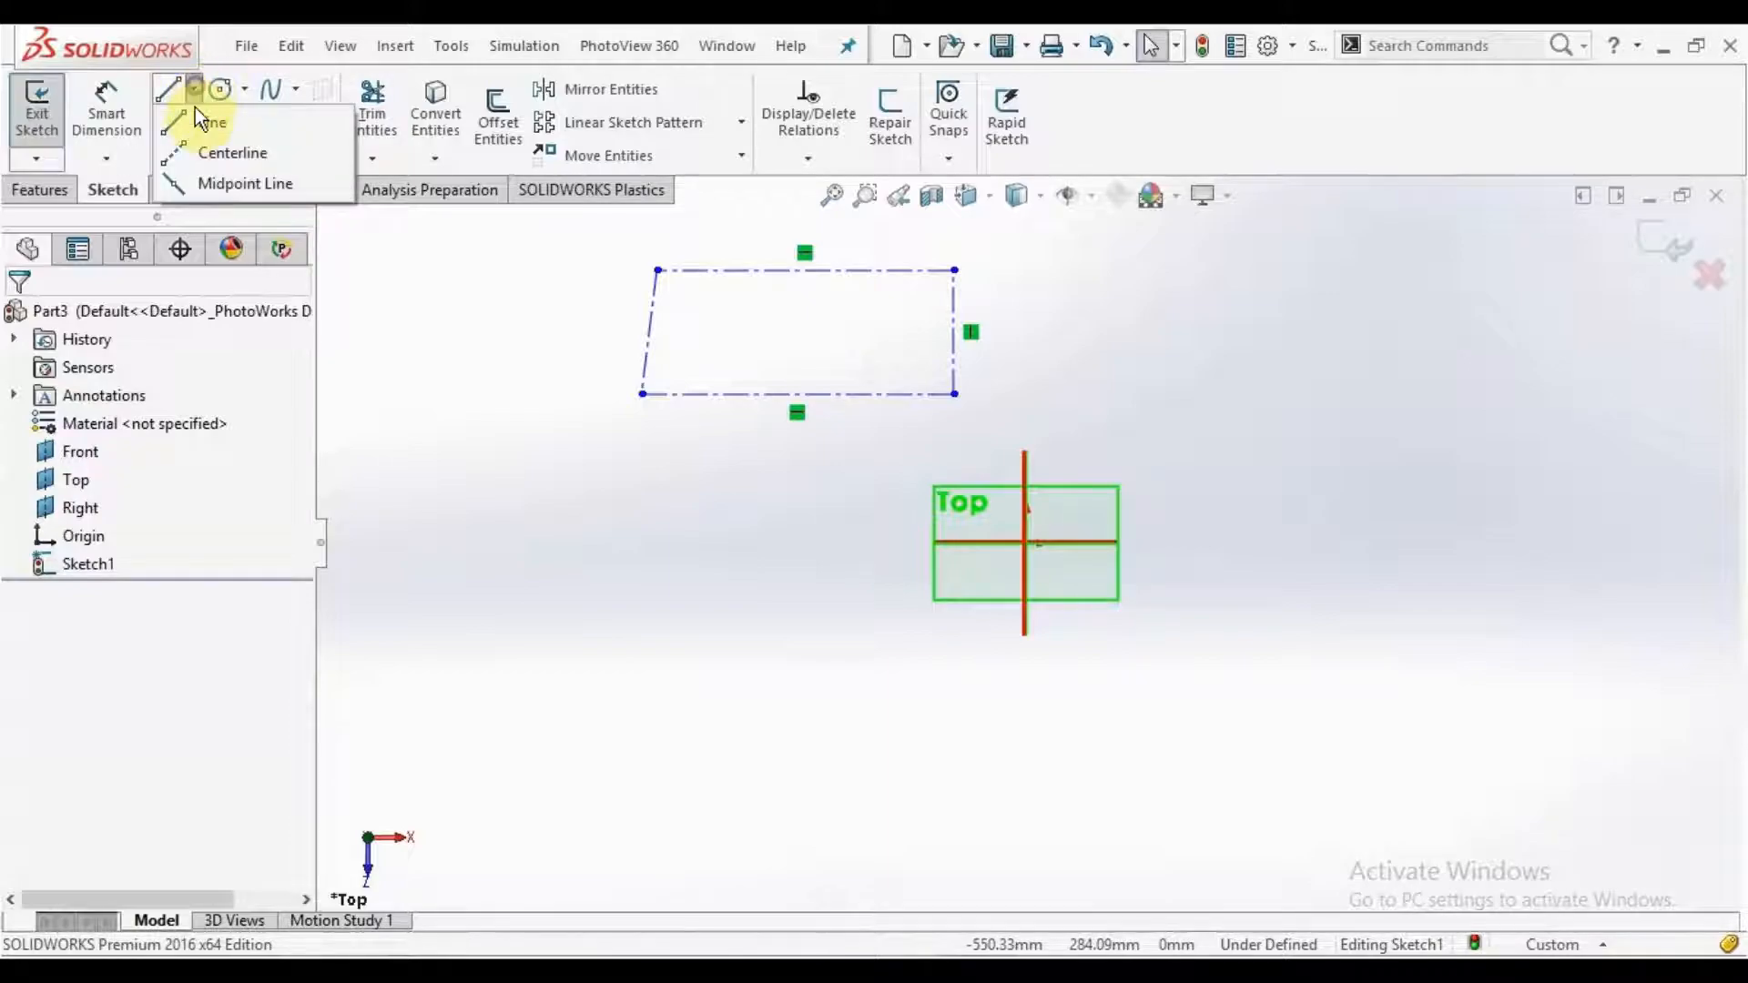
pyautogui.click(210, 183)
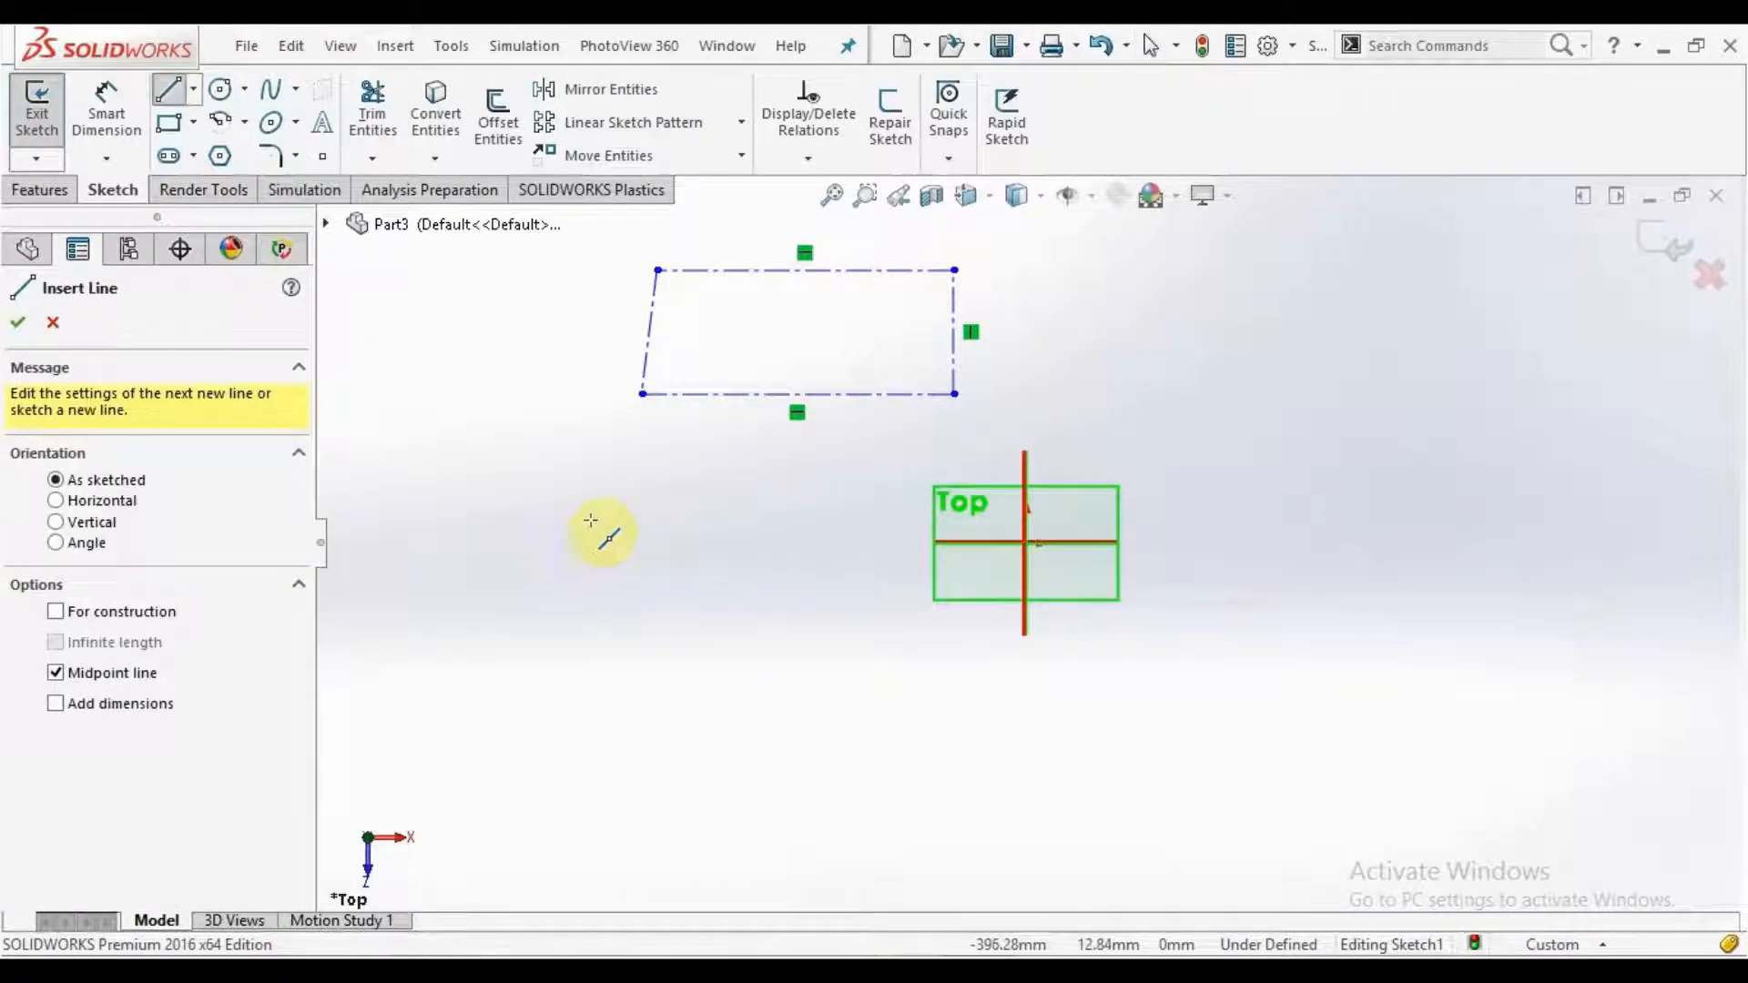
pyautogui.click(1023, 541)
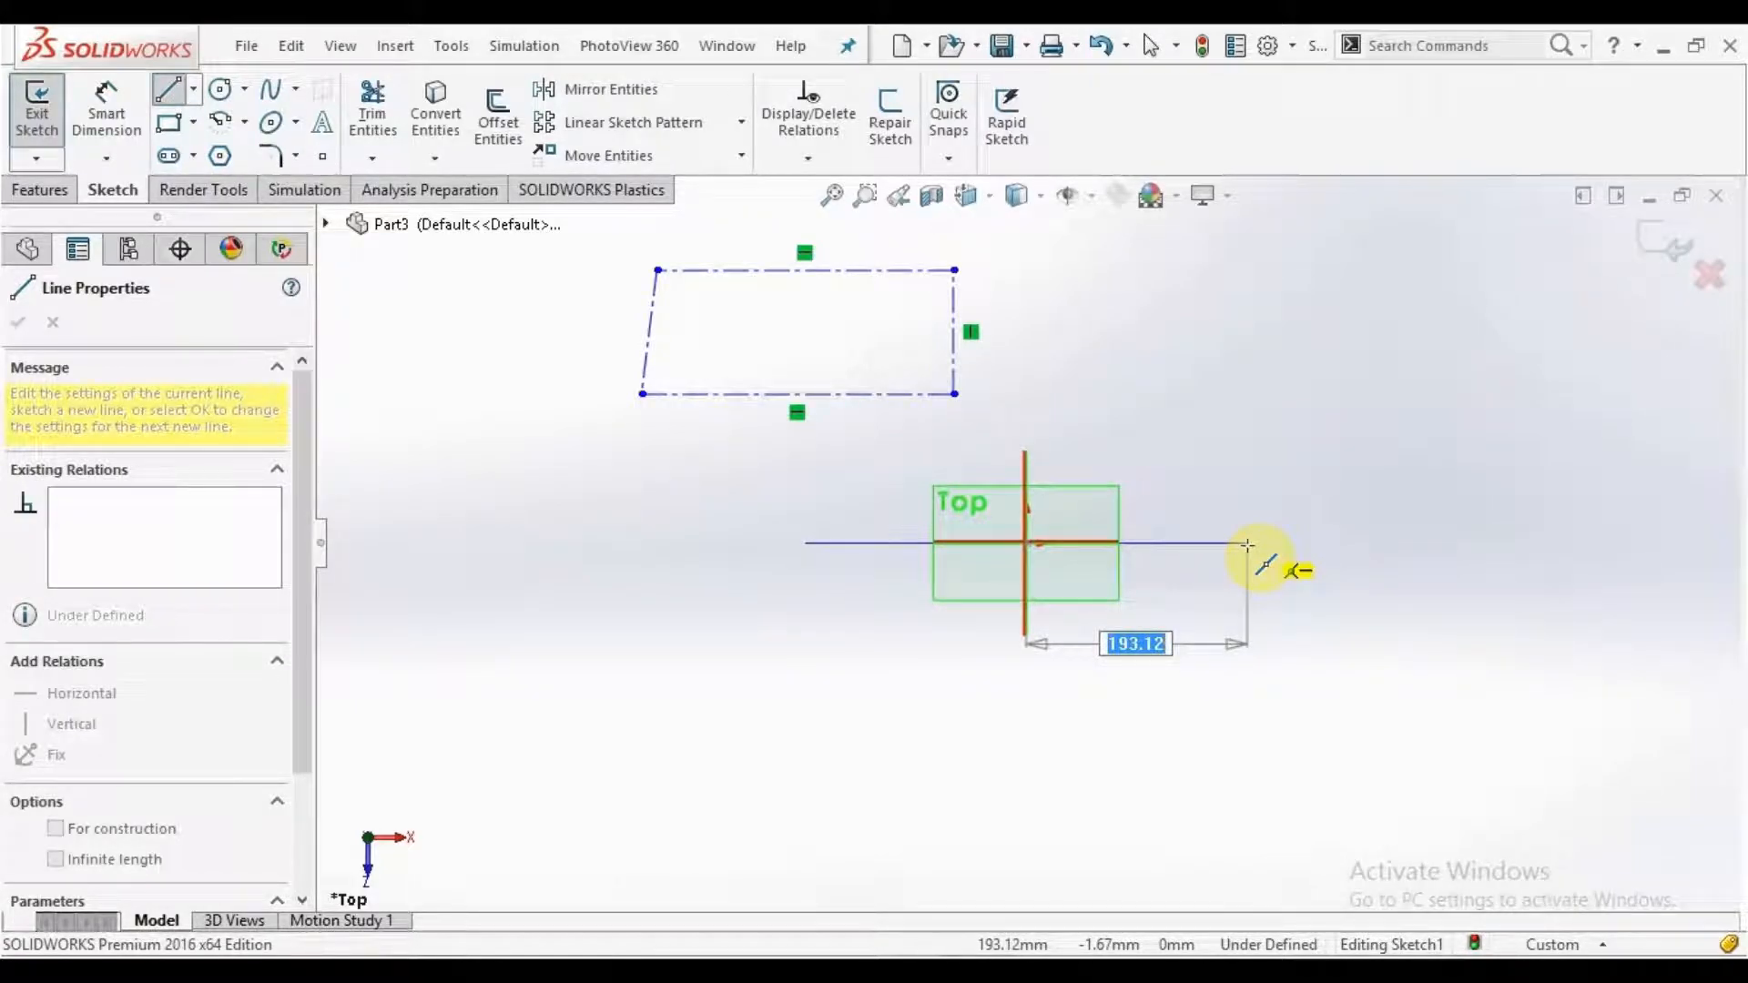
pyautogui.click(1248, 543)
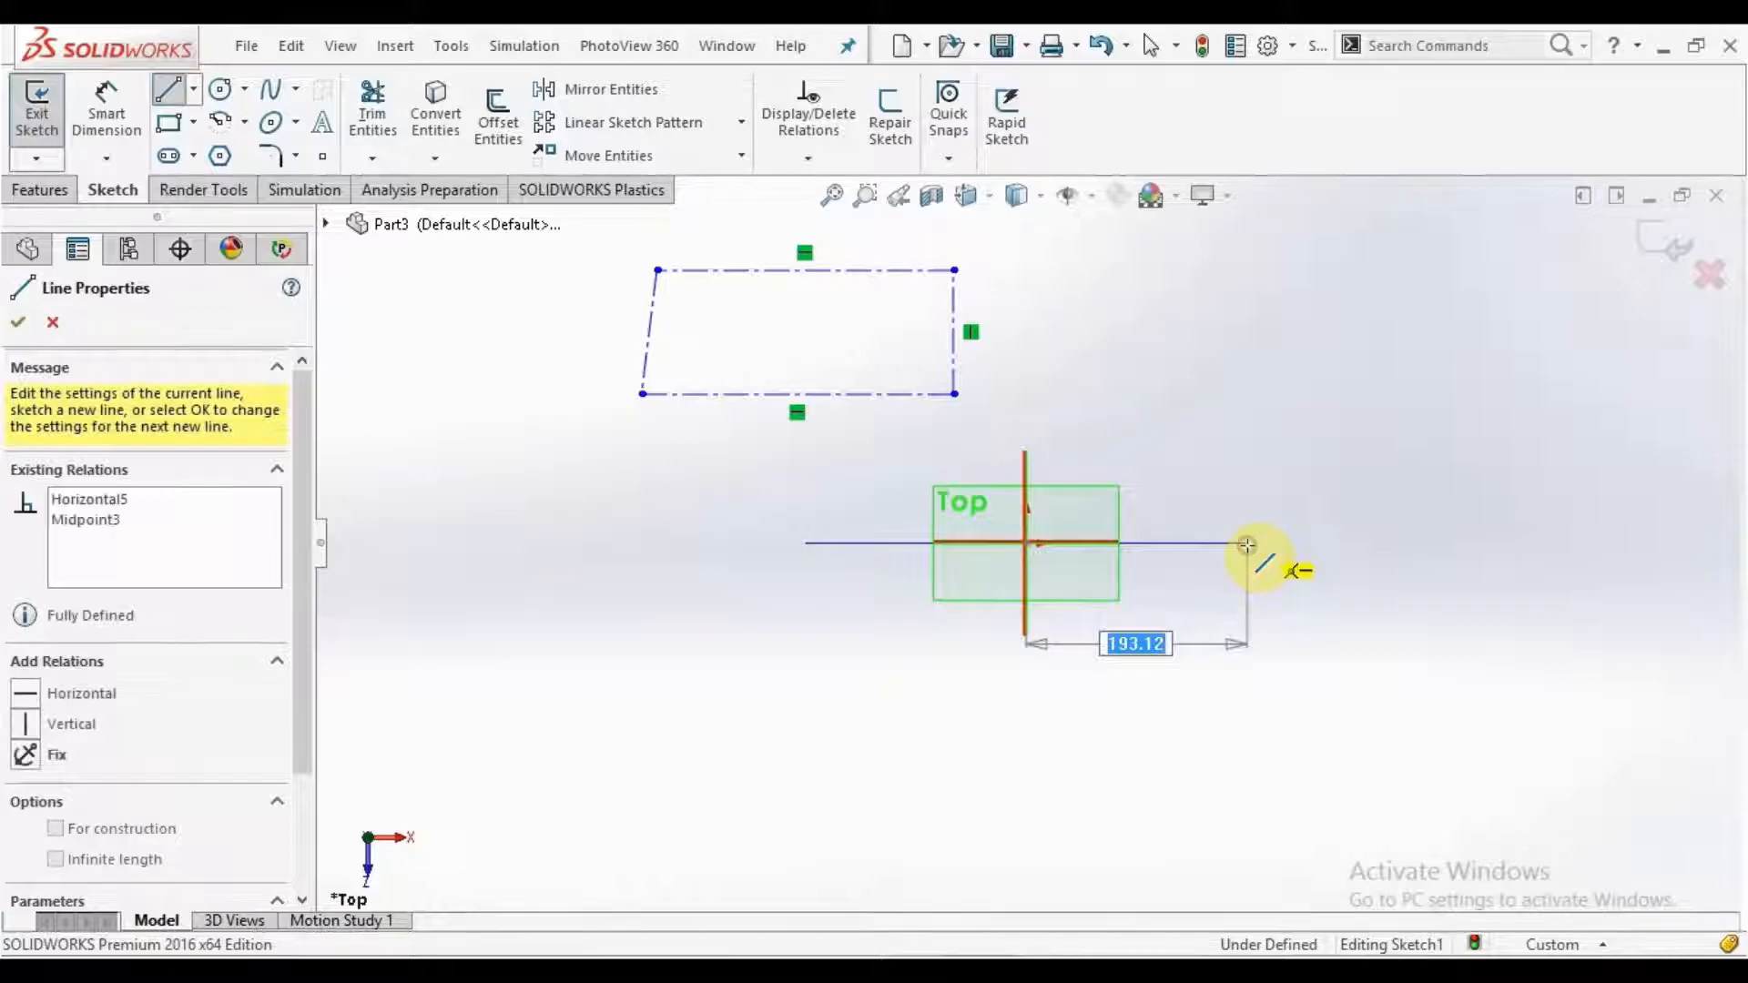
pyautogui.rightClick(1267, 597)
pyautogui.click(1284, 610)
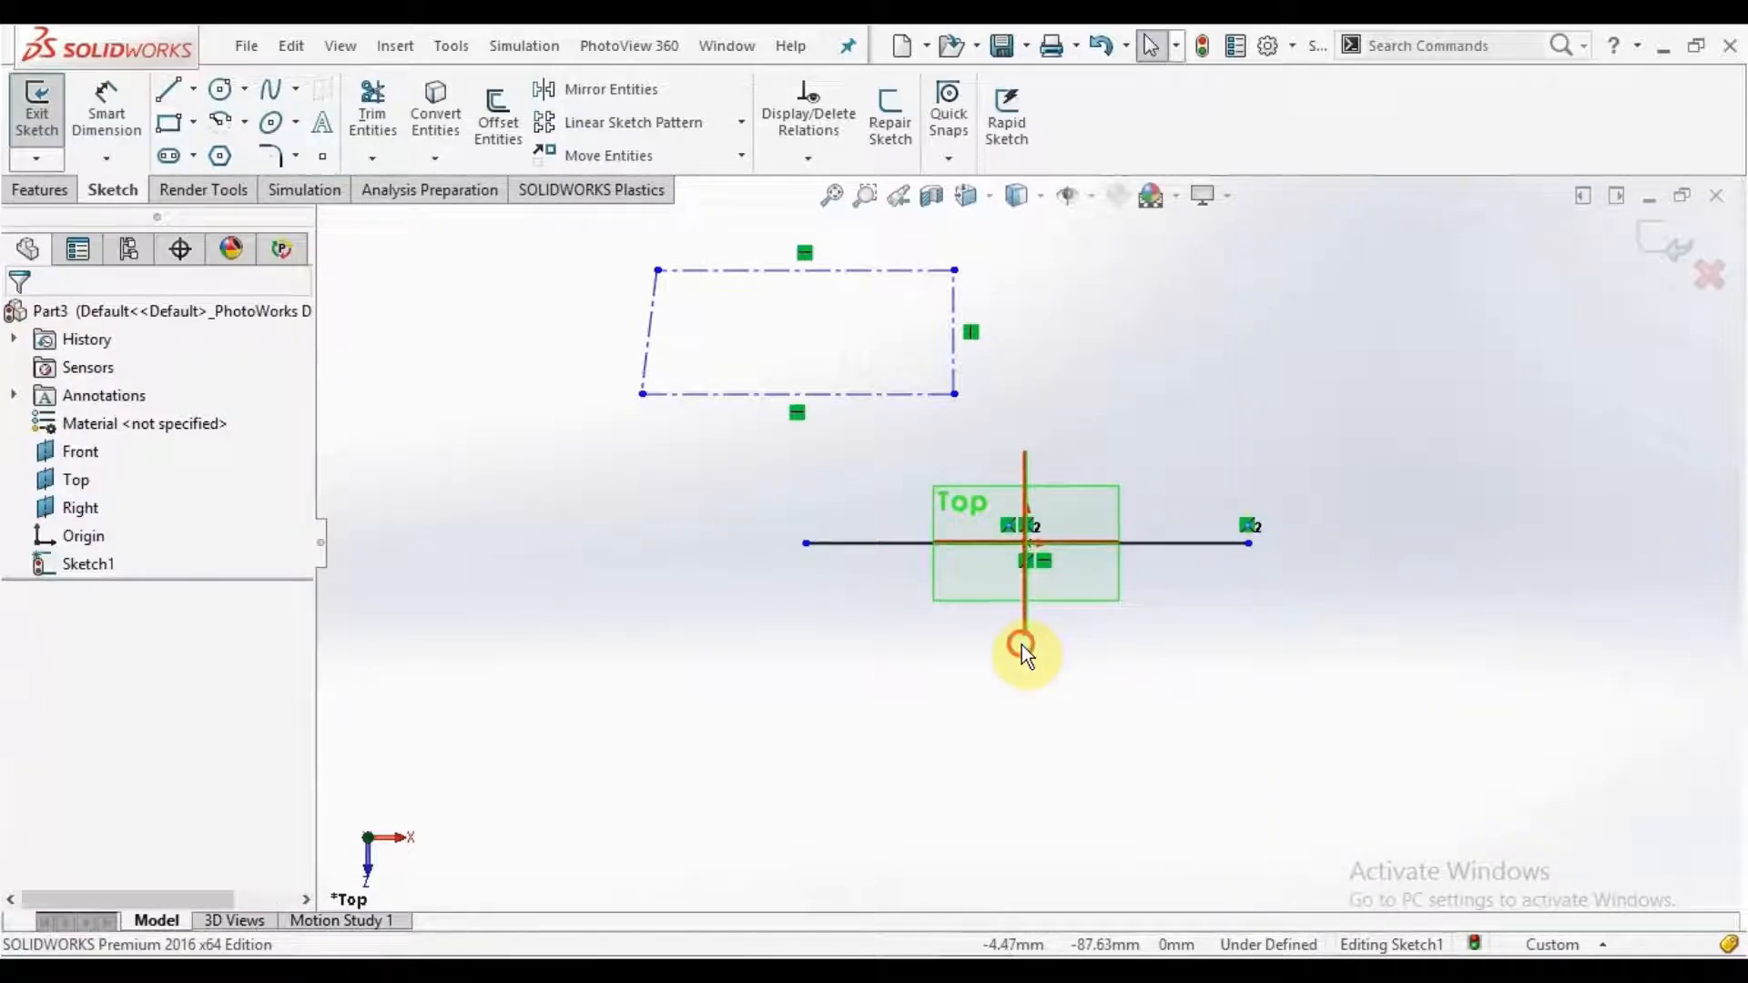
# Step: Dimension the horizontal midpoint line's full length as 400 mm, placing the dimension below it
pyautogui.click(107, 109)
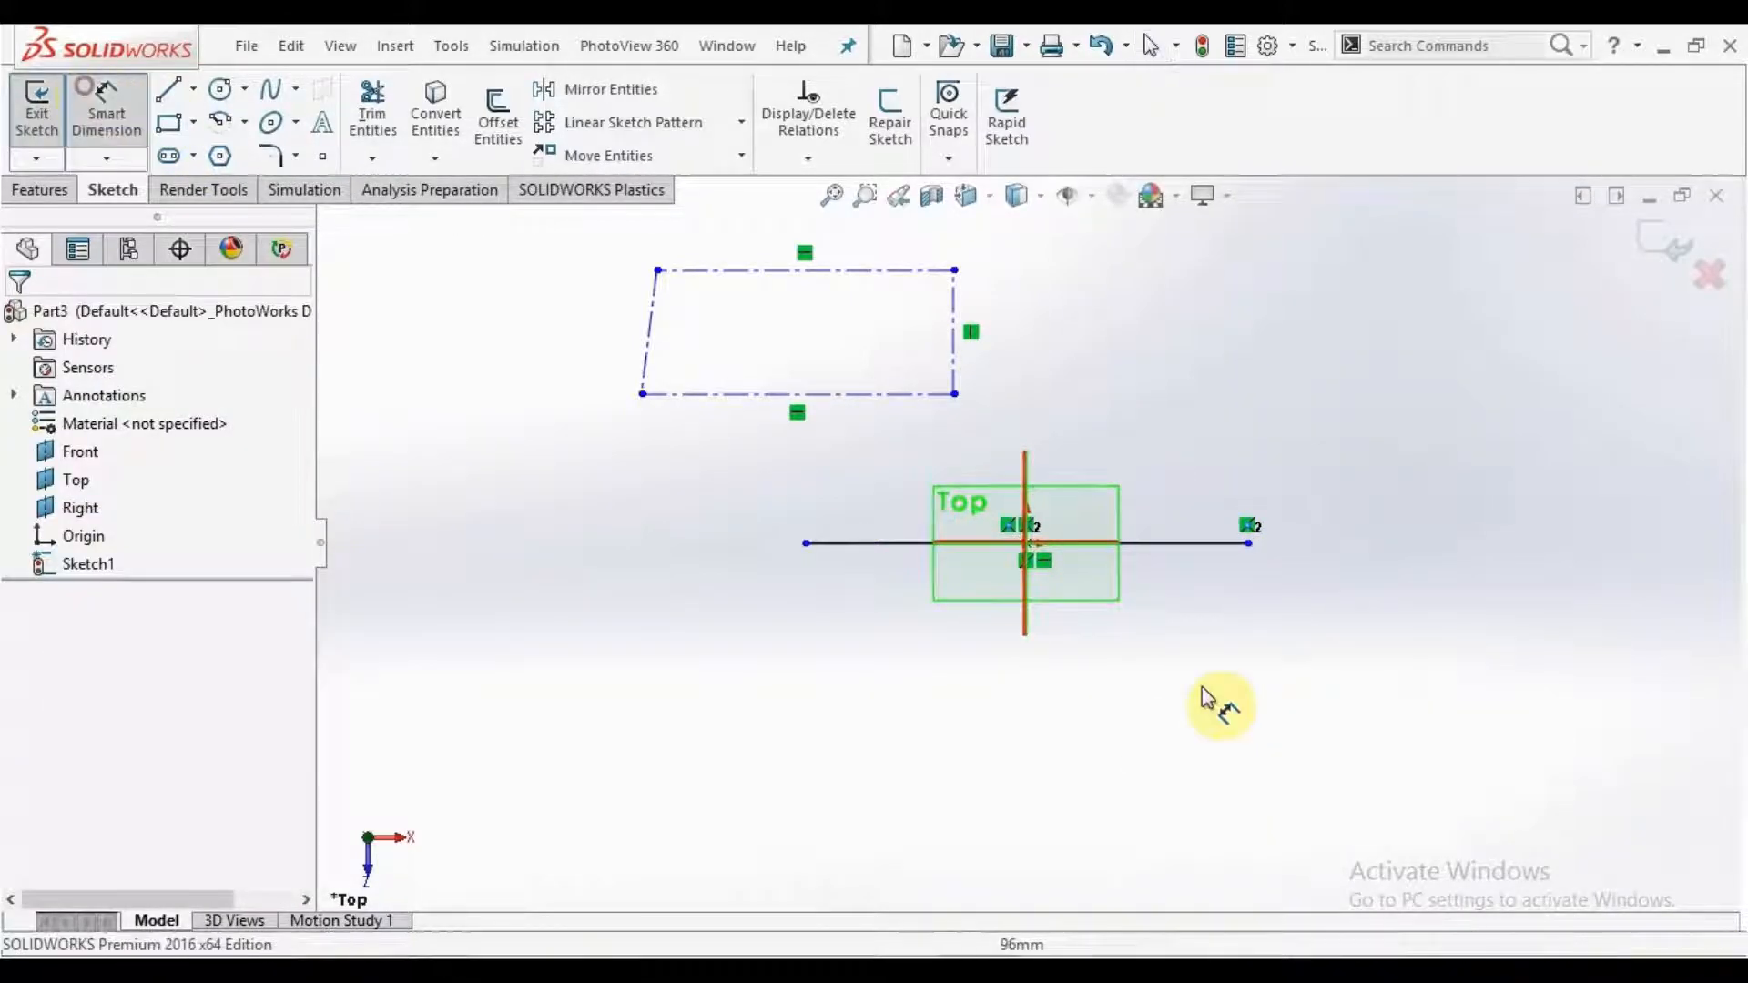
pyautogui.click(911, 549)
pyautogui.click(1054, 726)
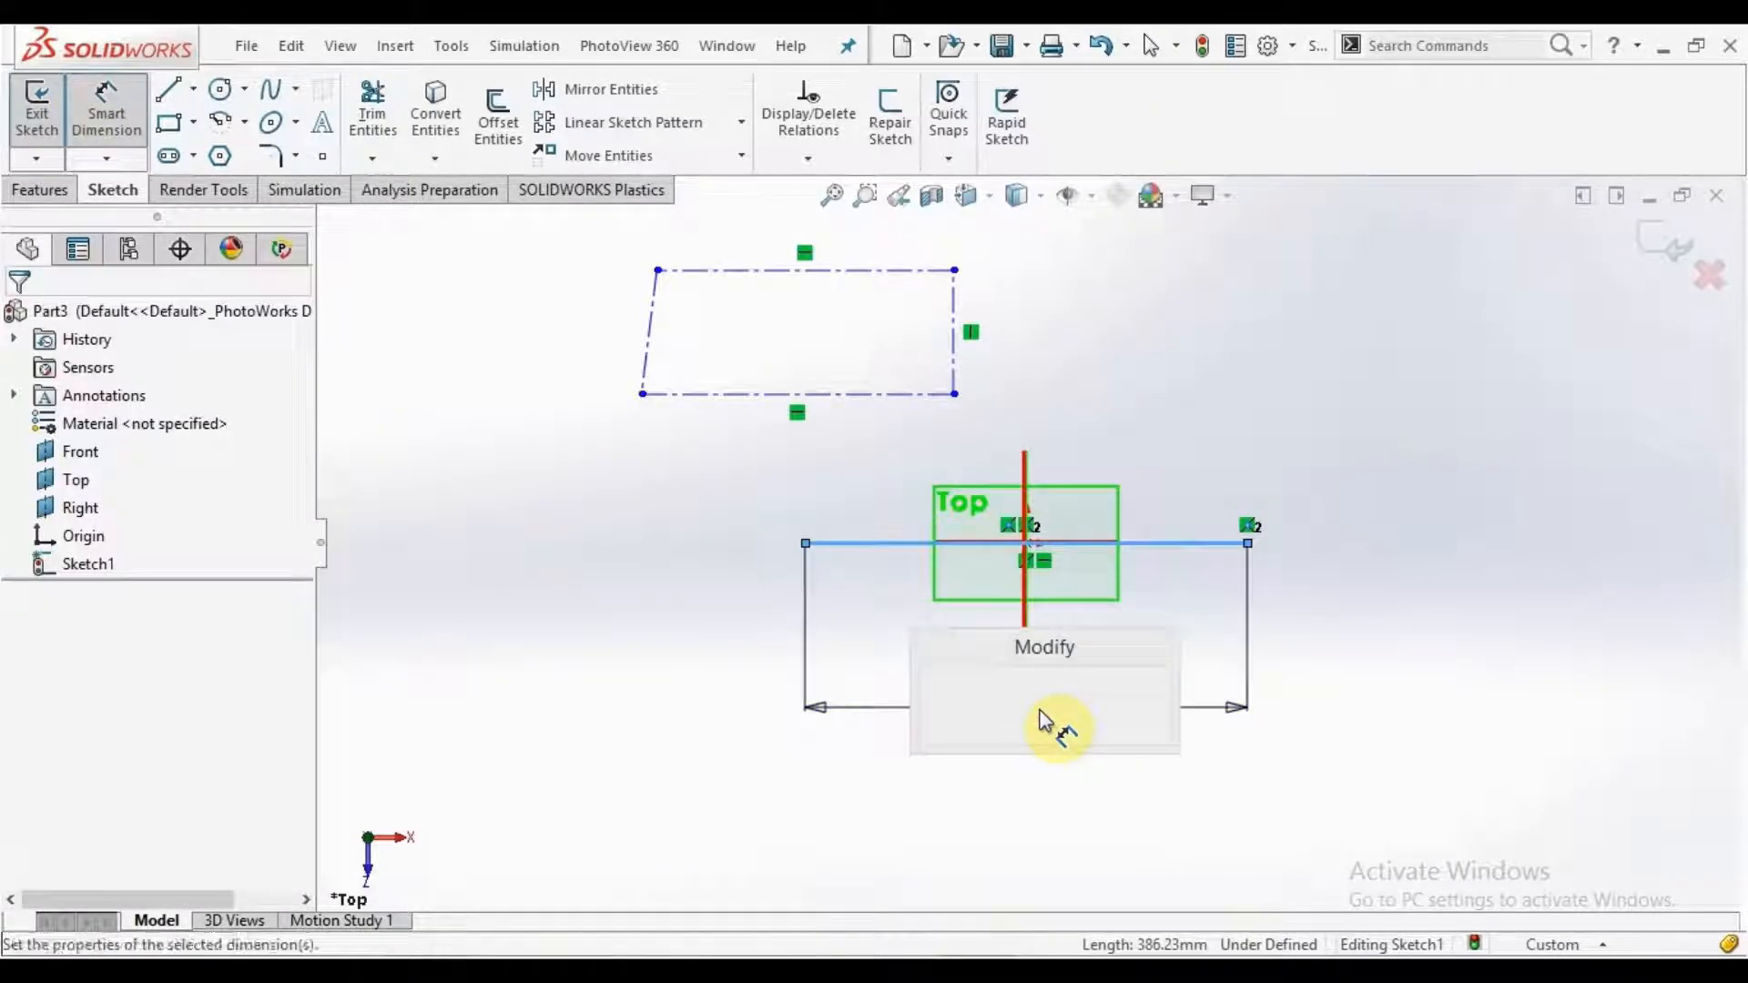
pyautogui.press('Return')
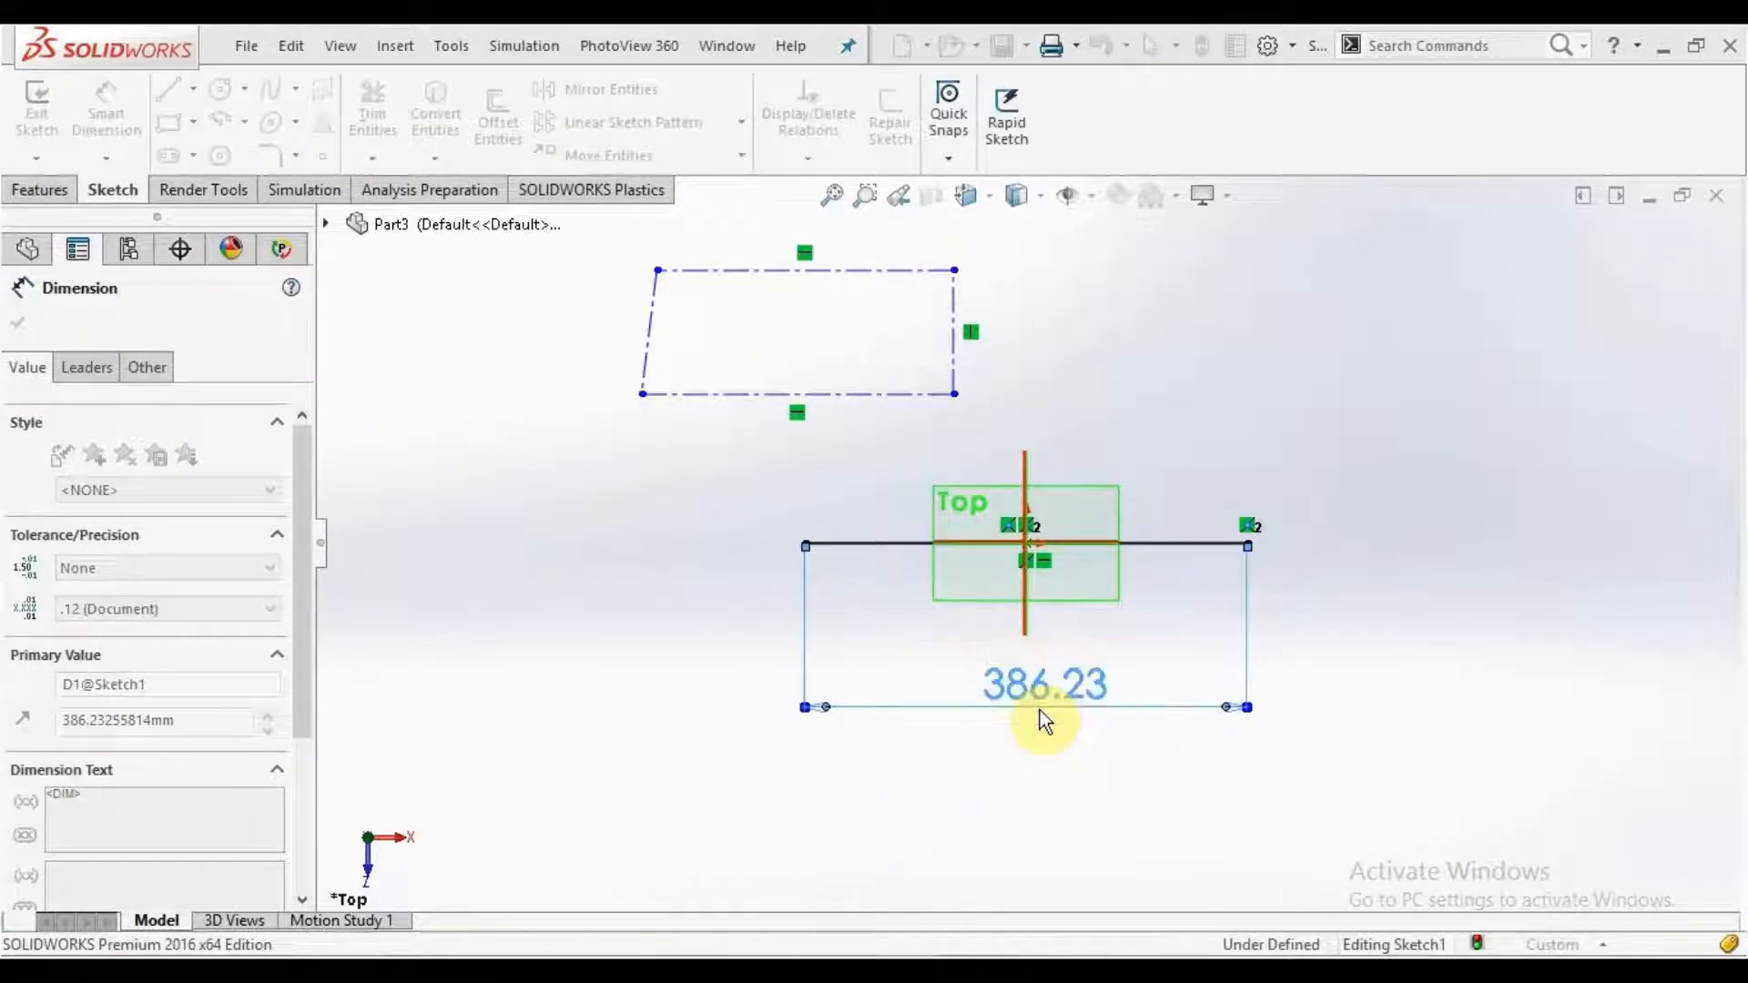
pyautogui.click(1397, 749)
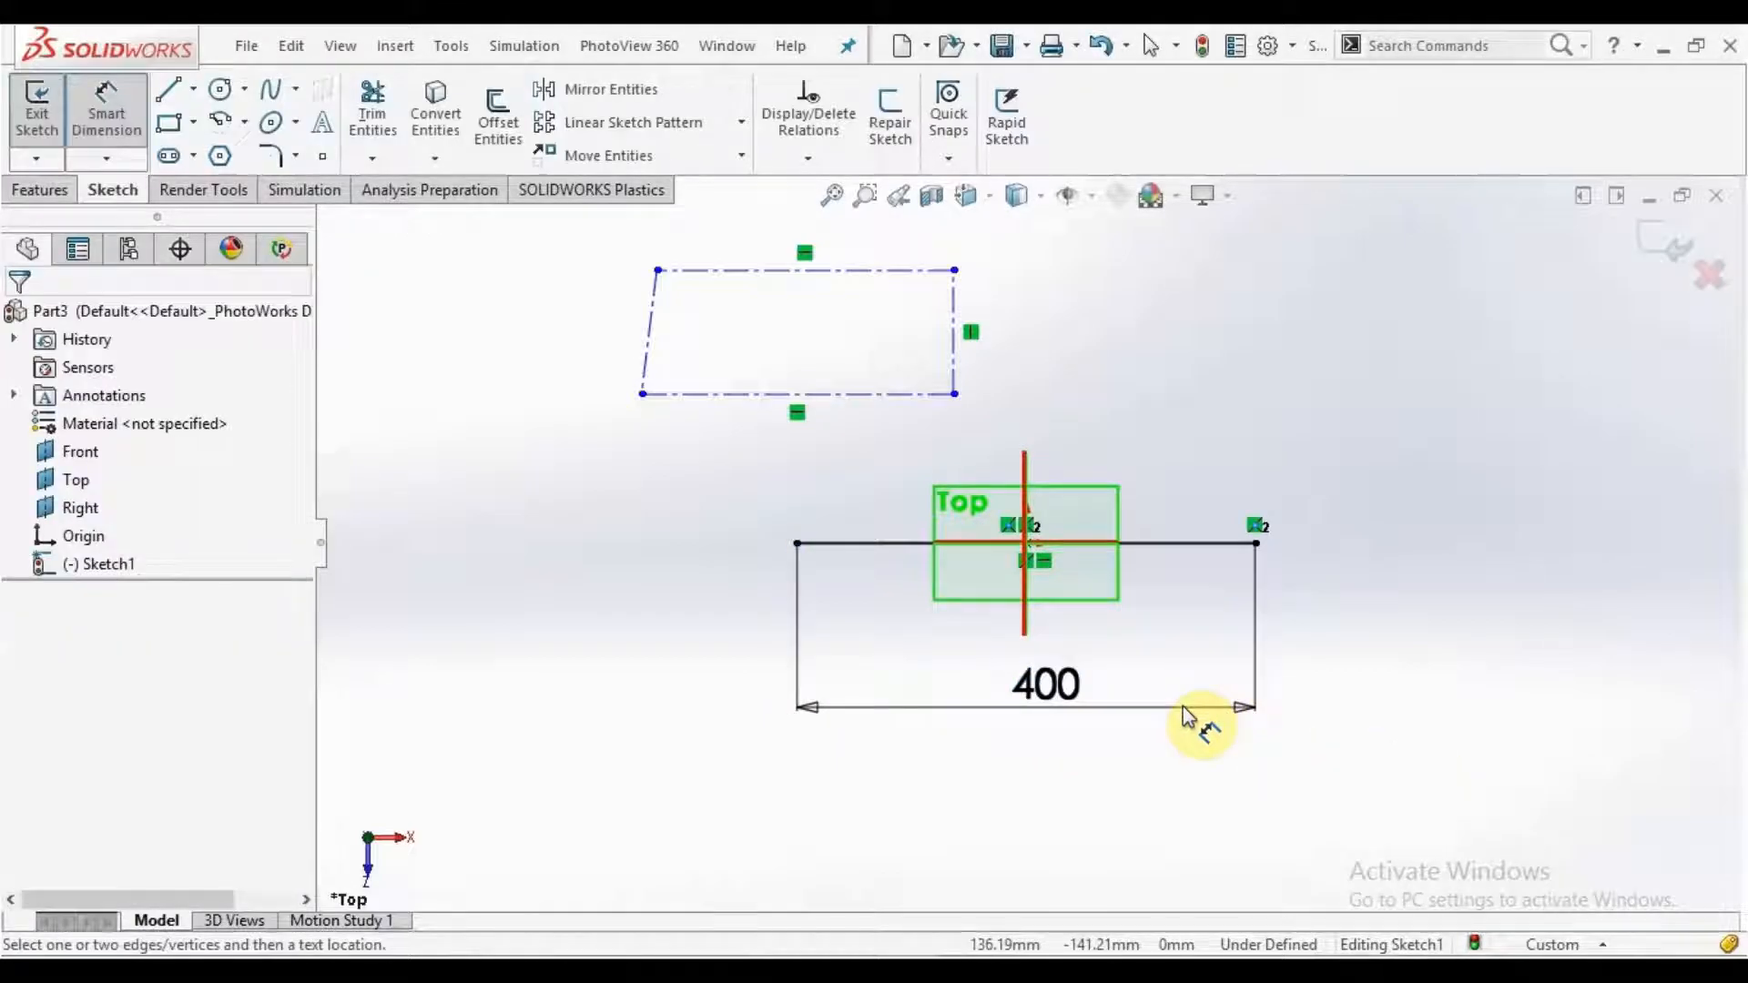
# Step: Delete the centerline outline and the dimensioned midpoint line from the sketch
pyautogui.press('z')
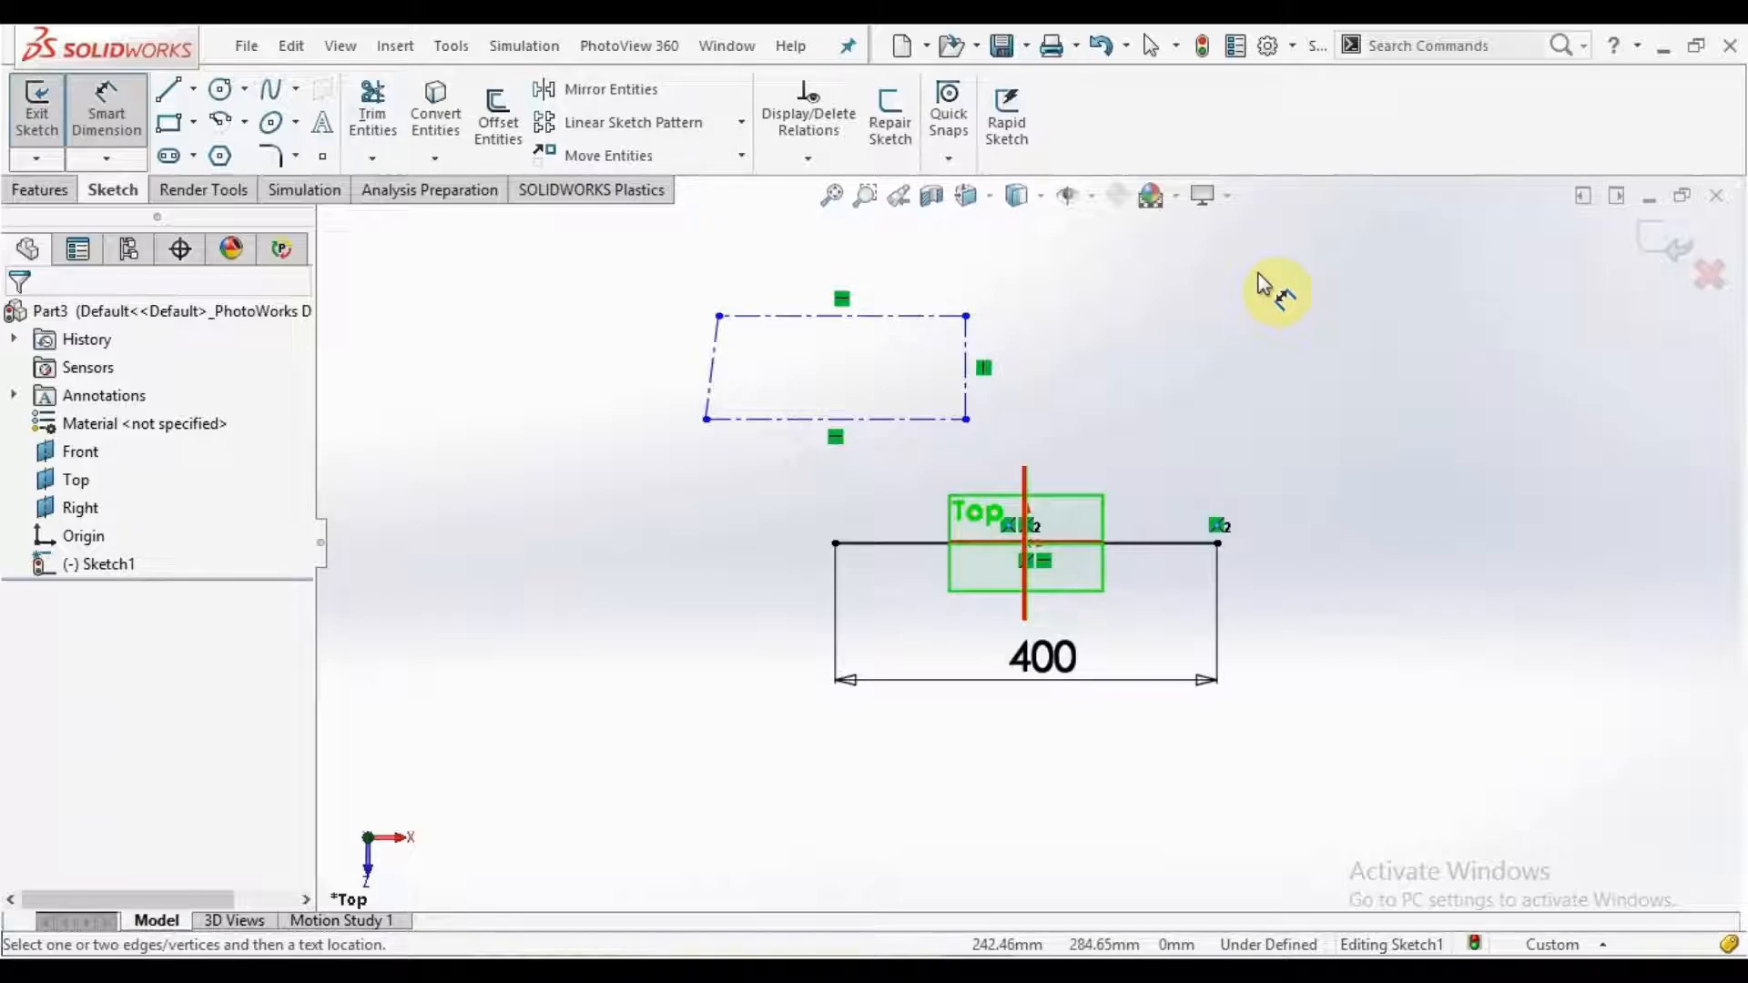
pyautogui.press('Escape')
pyautogui.moveTo(1413, 264)
pyautogui.mouseDown()
pyautogui.moveTo(1237, 406)
pyautogui.moveTo(781, 698)
pyautogui.moveTo(598, 742)
pyautogui.moveTo(616, 708)
pyautogui.mouseUp()
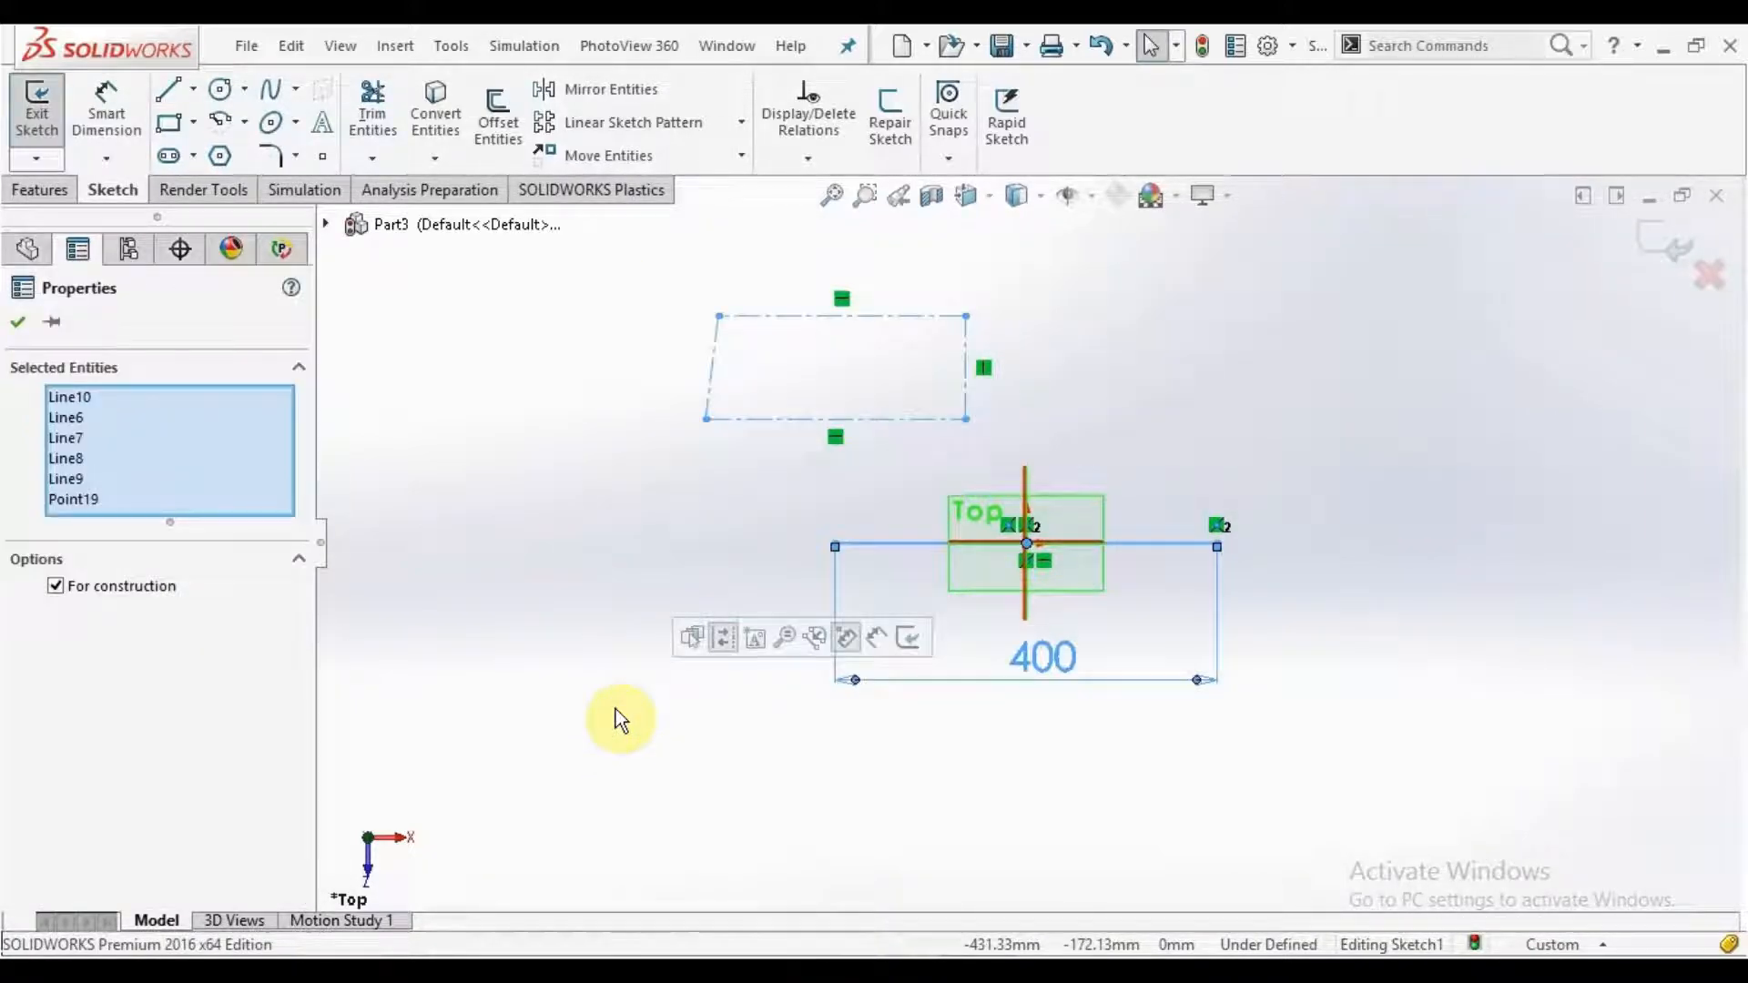
pyautogui.press('Delete')
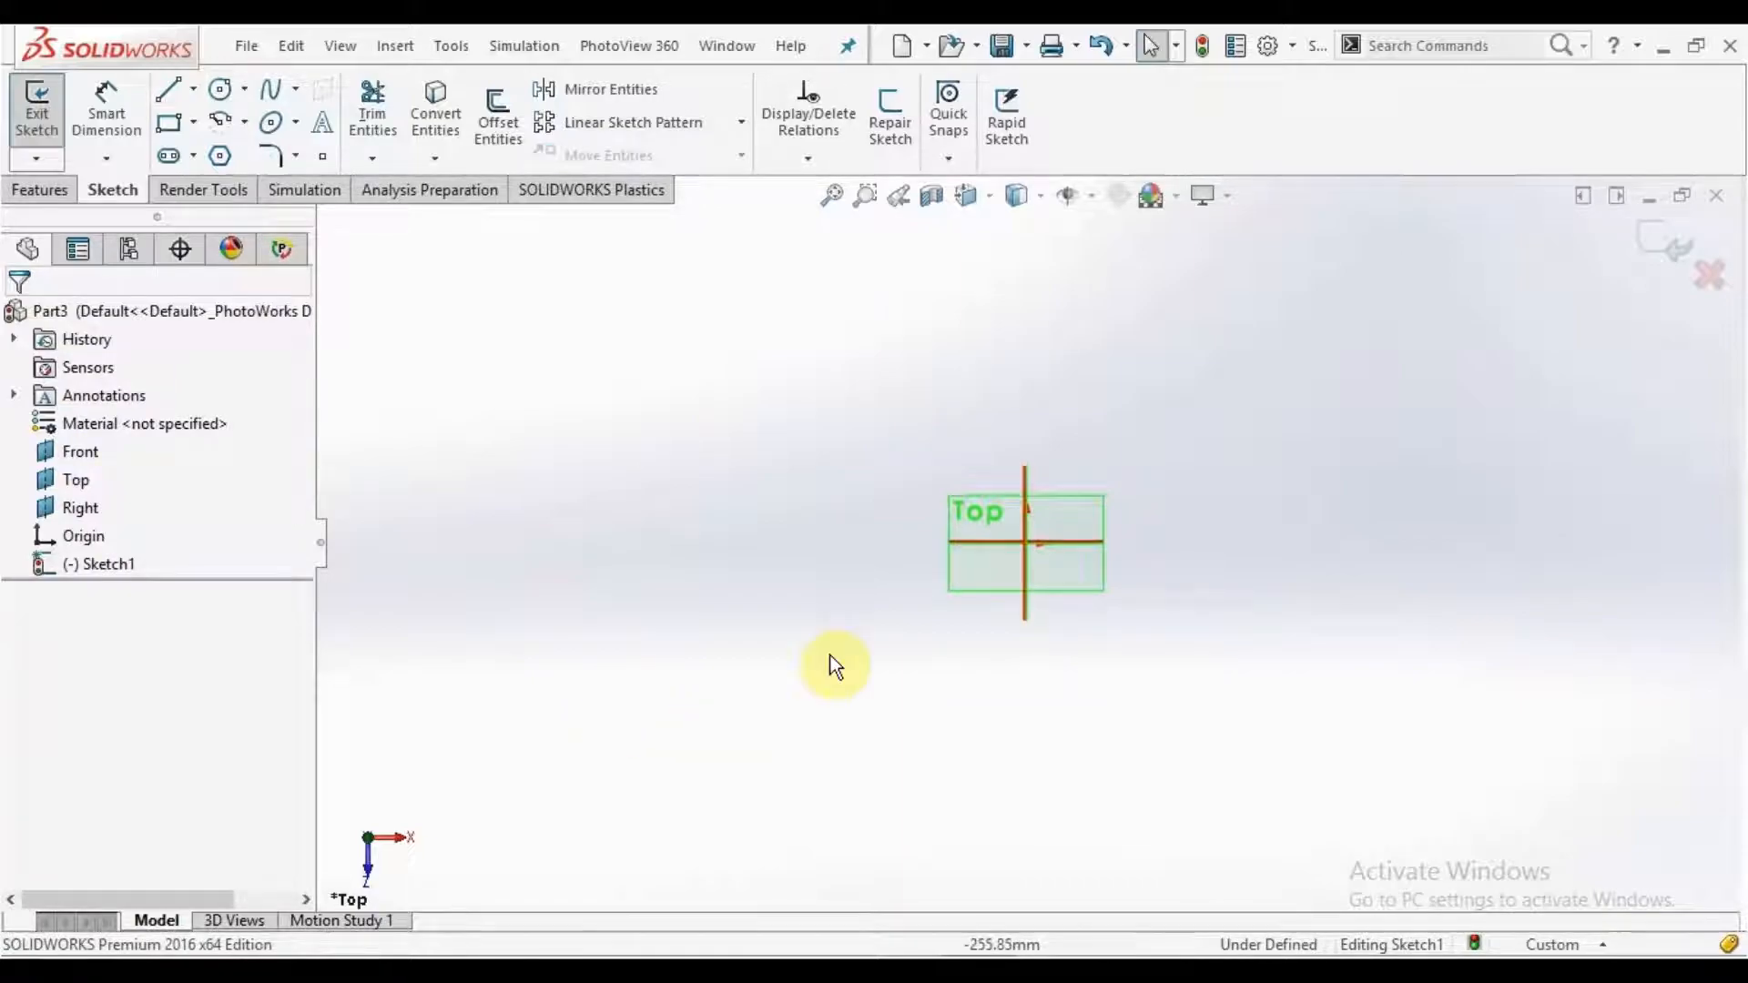
# Step: Sketch a corner rectangle about 285 mm wide and 188 mm high, extending up and right from the origin
pyautogui.click(195, 129)
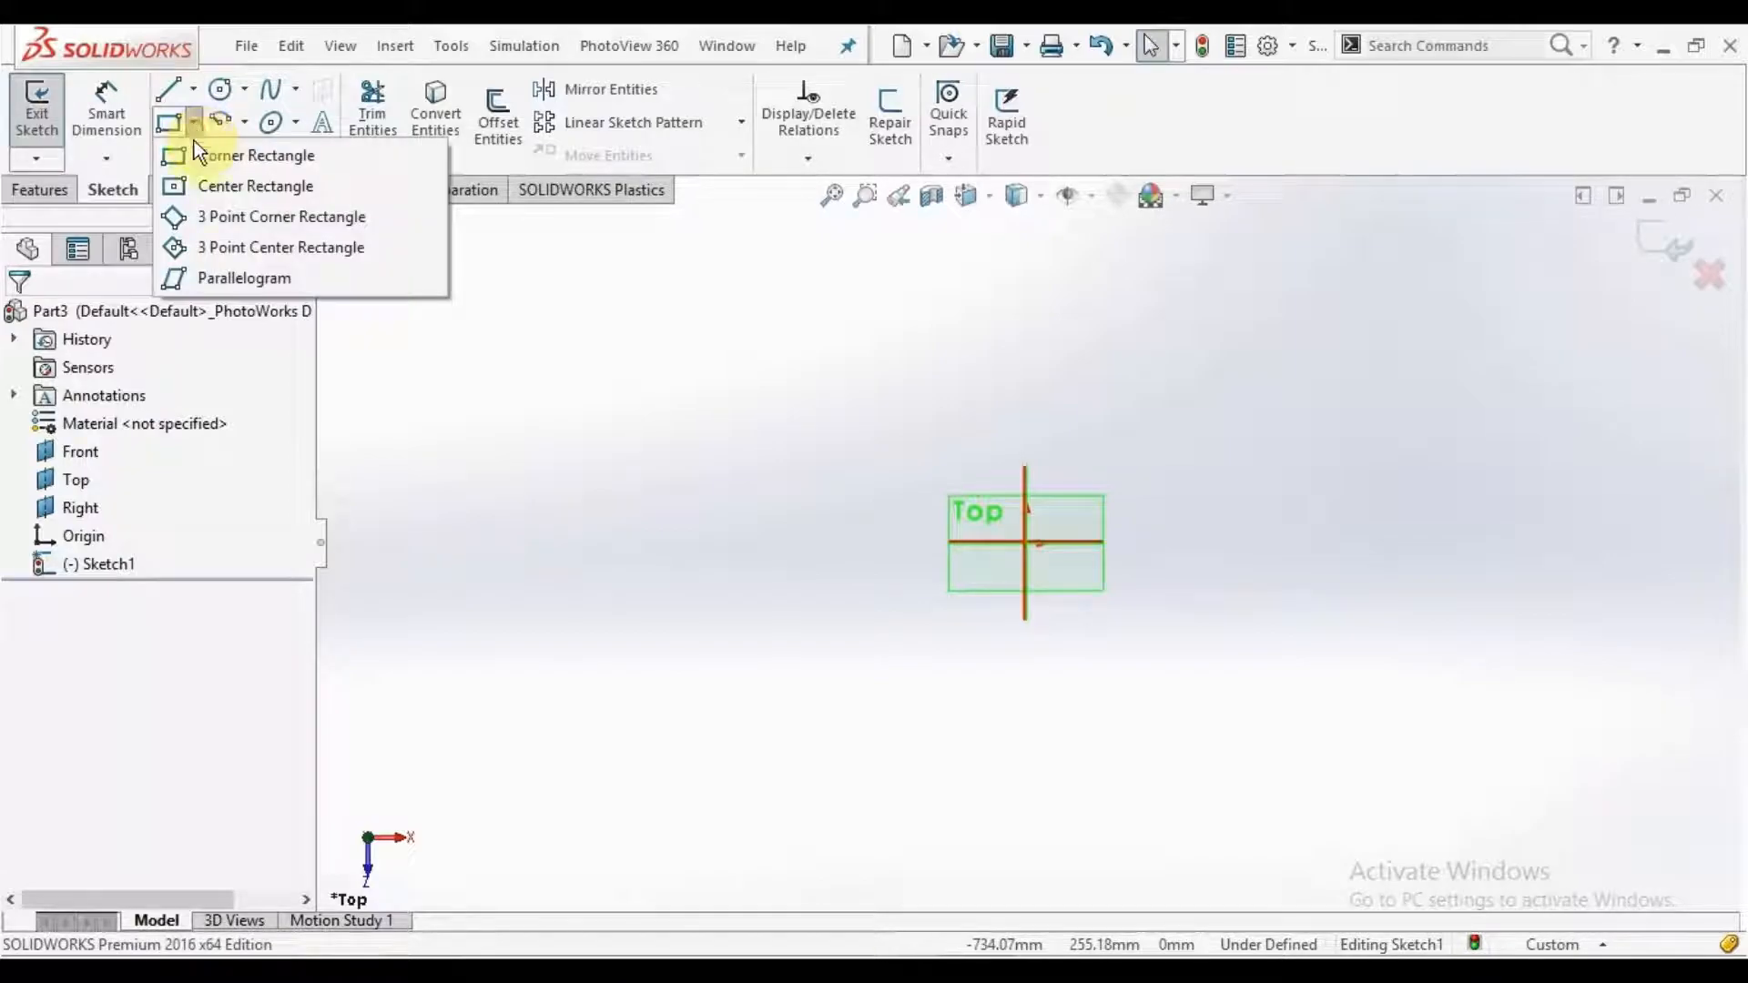
pyautogui.click(239, 158)
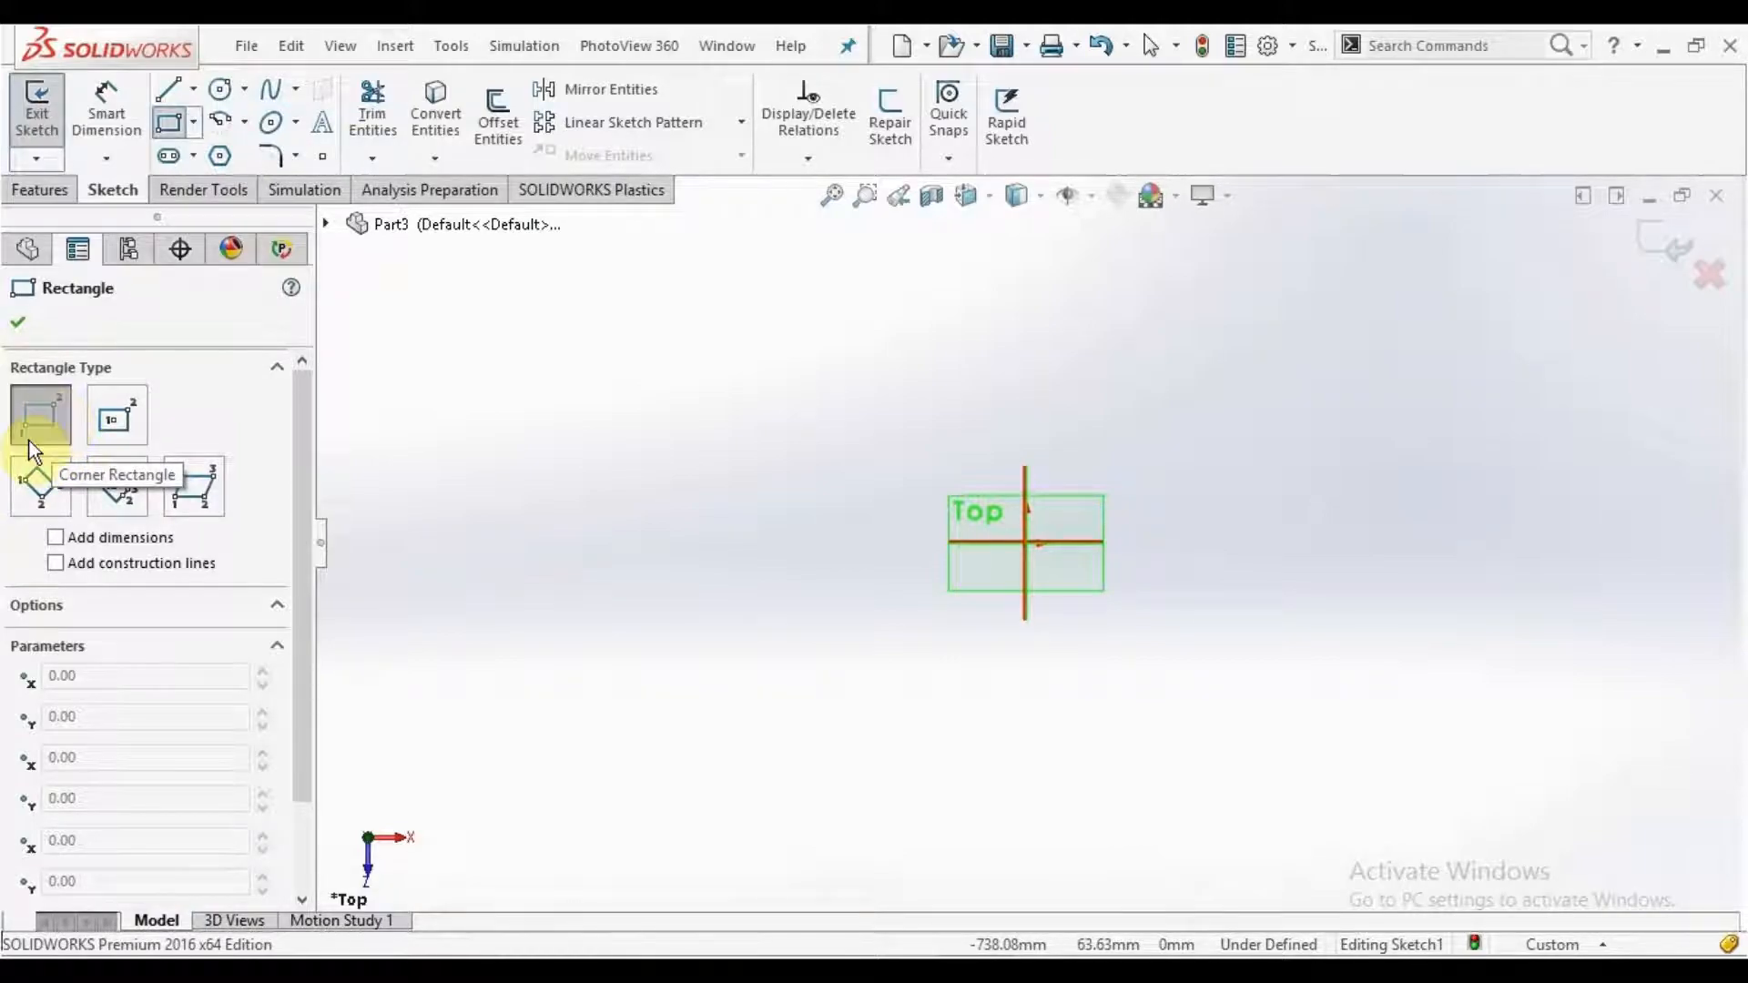
pyautogui.click(1027, 540)
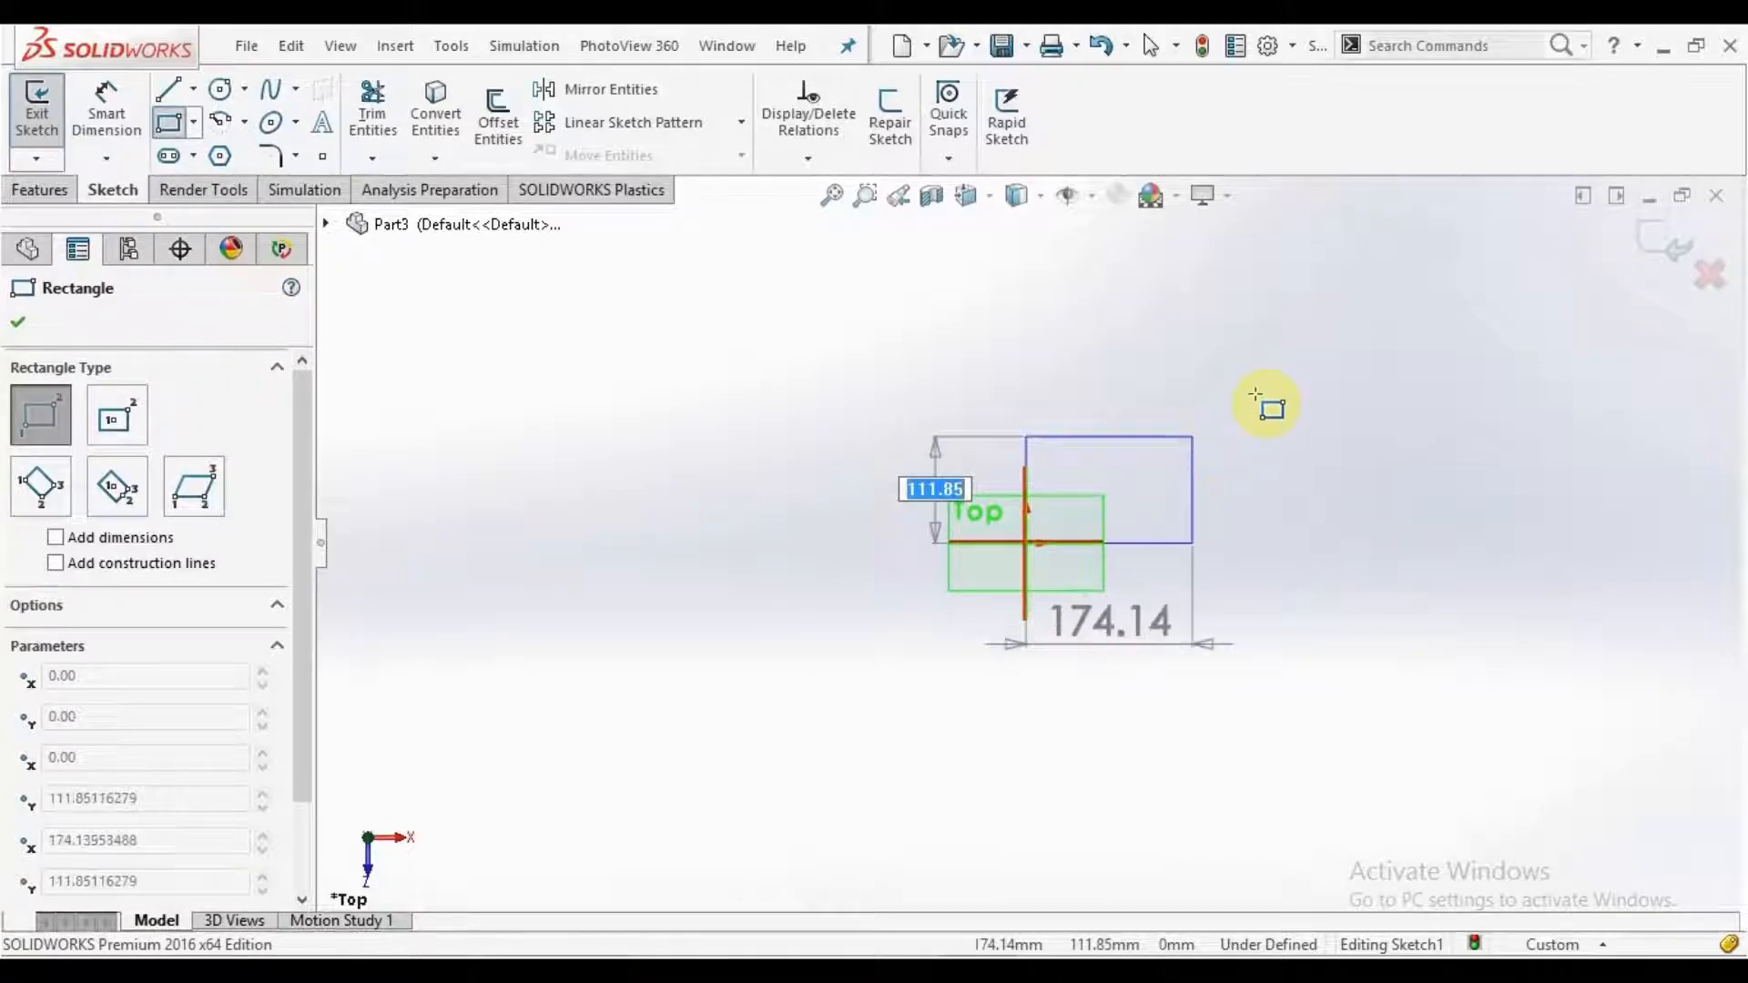
pyautogui.click(1299, 363)
pyautogui.rightClick(1301, 367)
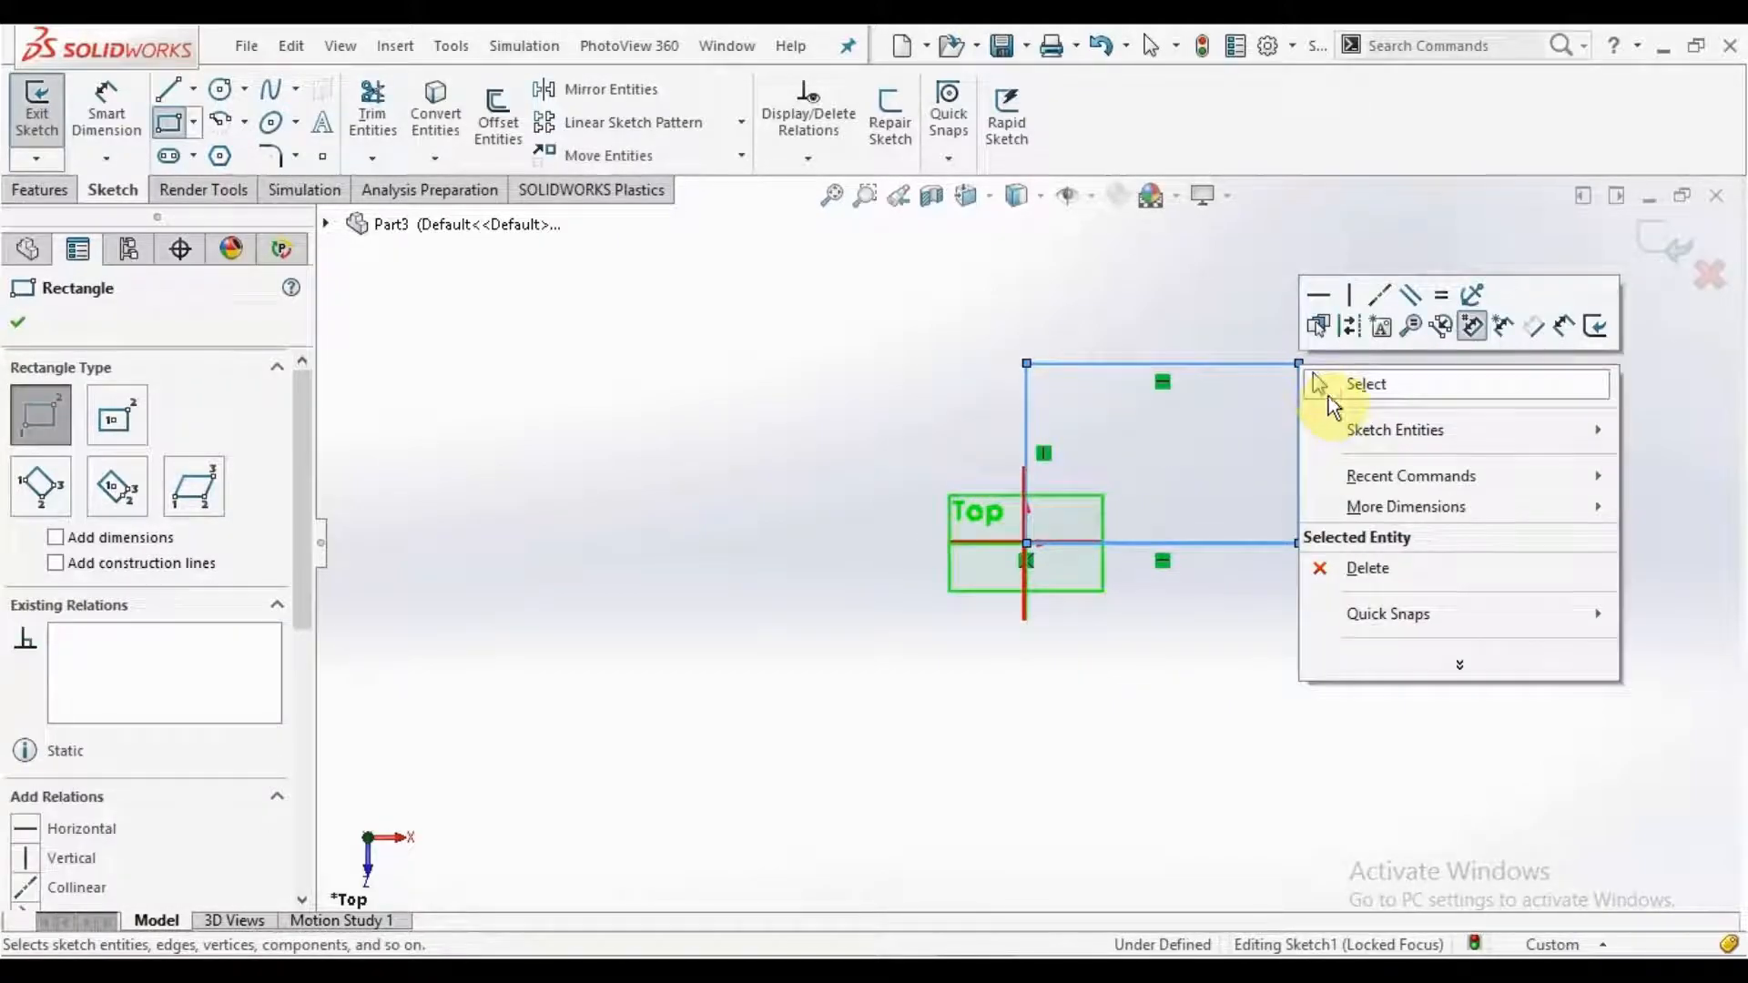
pyautogui.click(1327, 390)
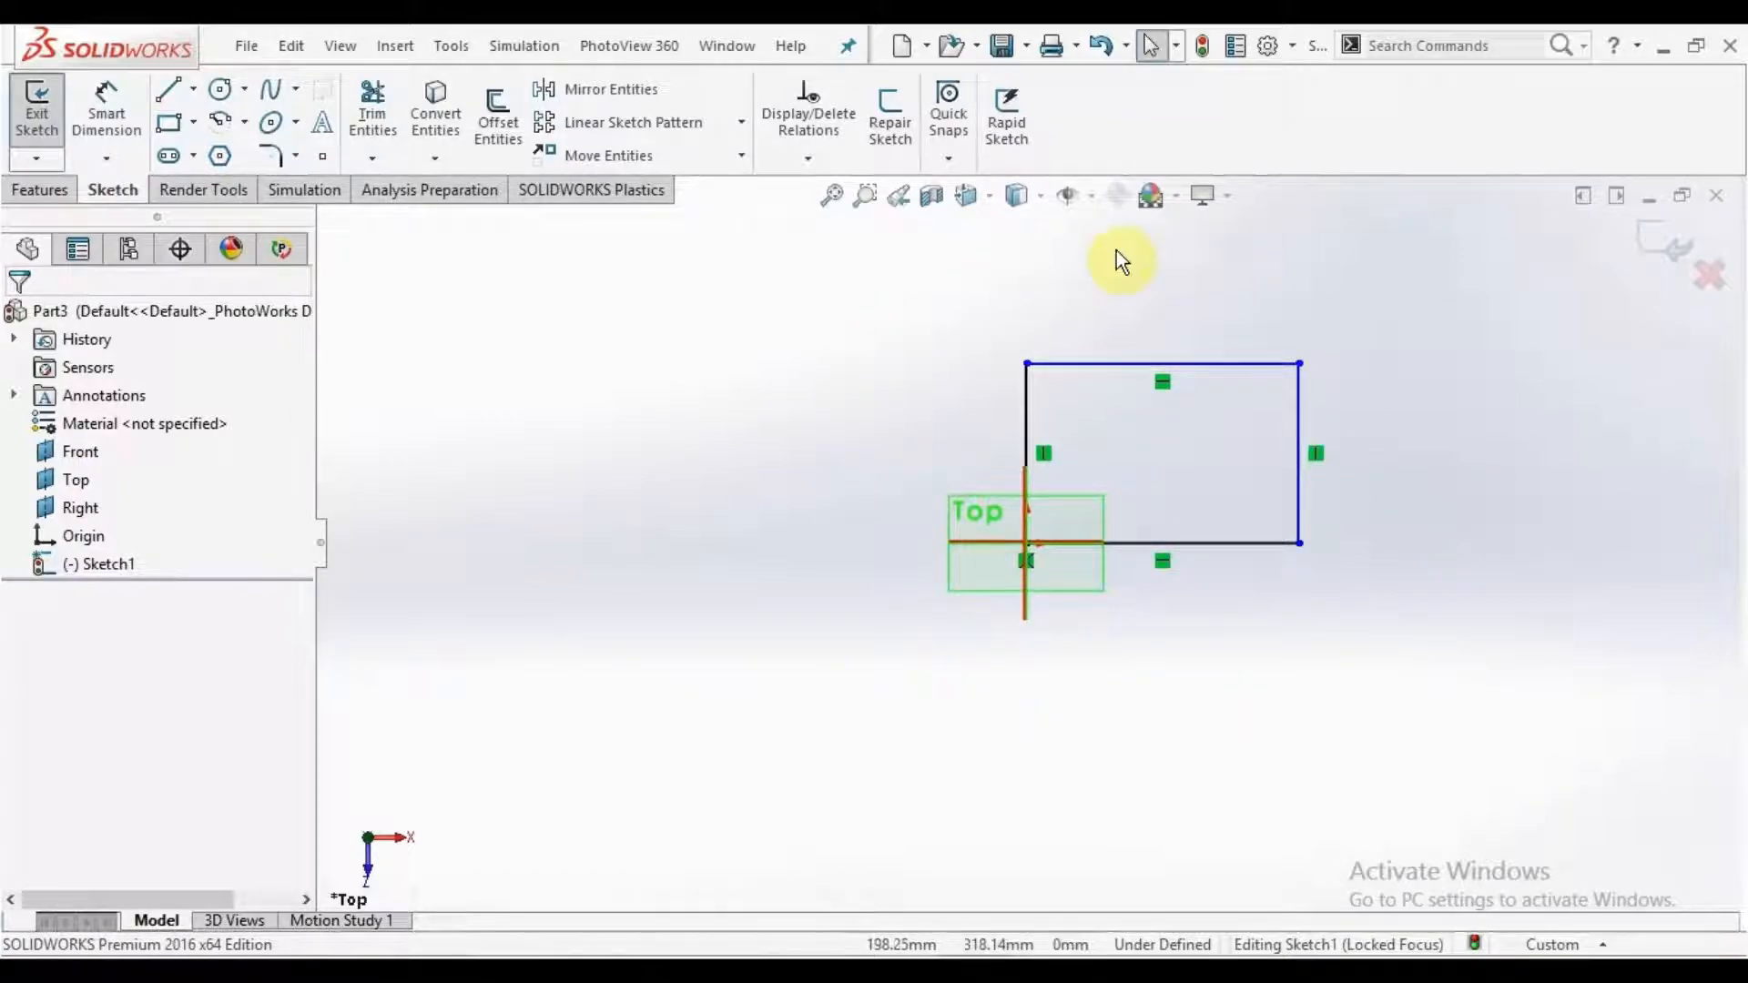
# Step: Dimension the rectangle's bottom edge as 300 mm, placing the dimension below it
pyautogui.click(107, 100)
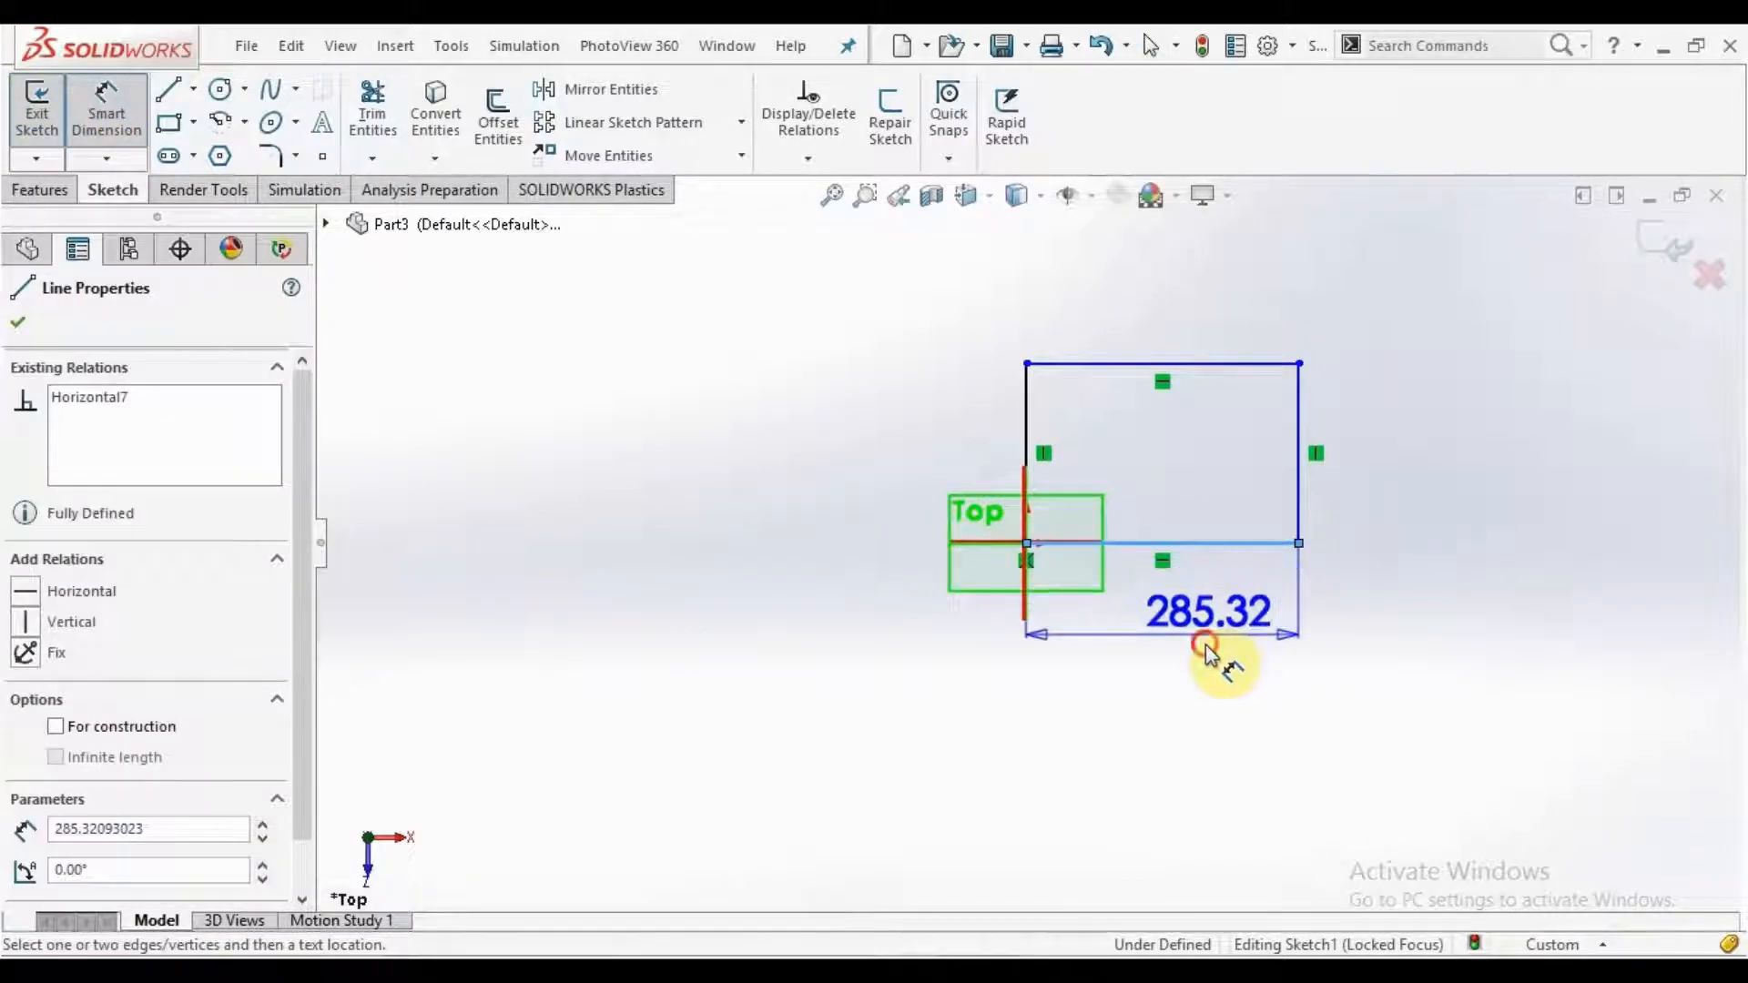
pyautogui.click(1206, 645)
pyautogui.write('300')
pyautogui.press('Return')
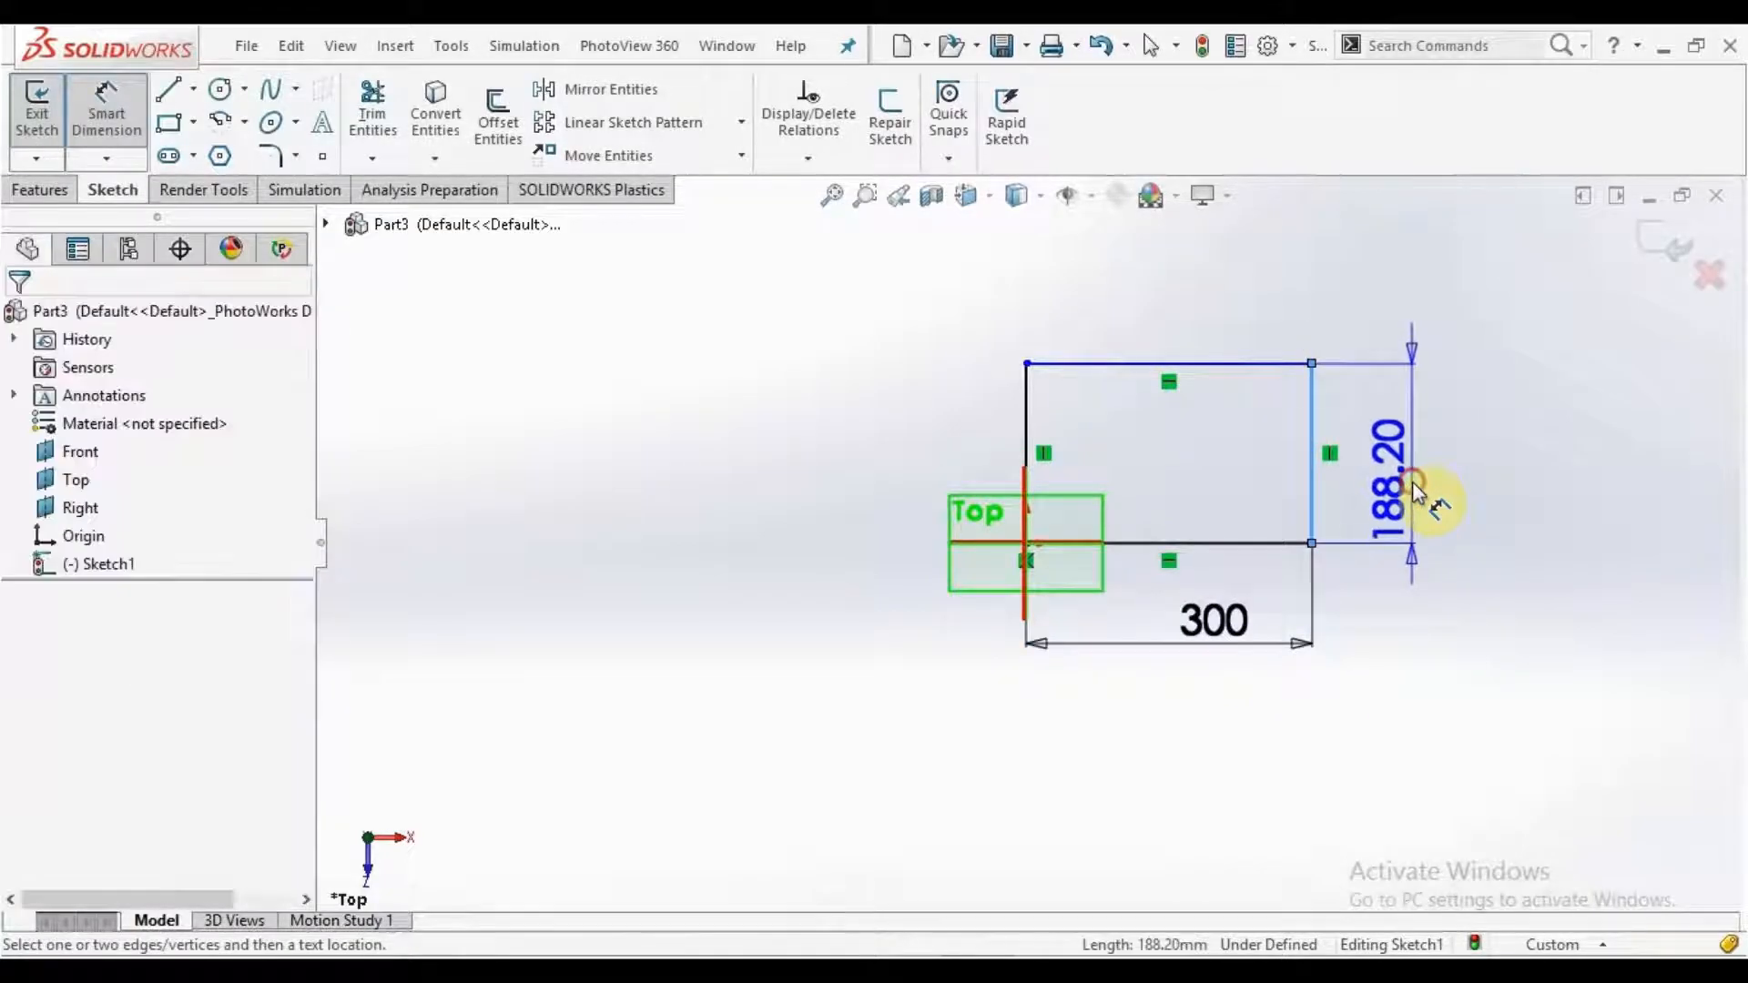
# Step: Dimension the corner rectangle's right edge as 200 mm, placing the dimension to its right
pyautogui.click(1412, 482)
pyautogui.write('200')
pyautogui.press('Return')
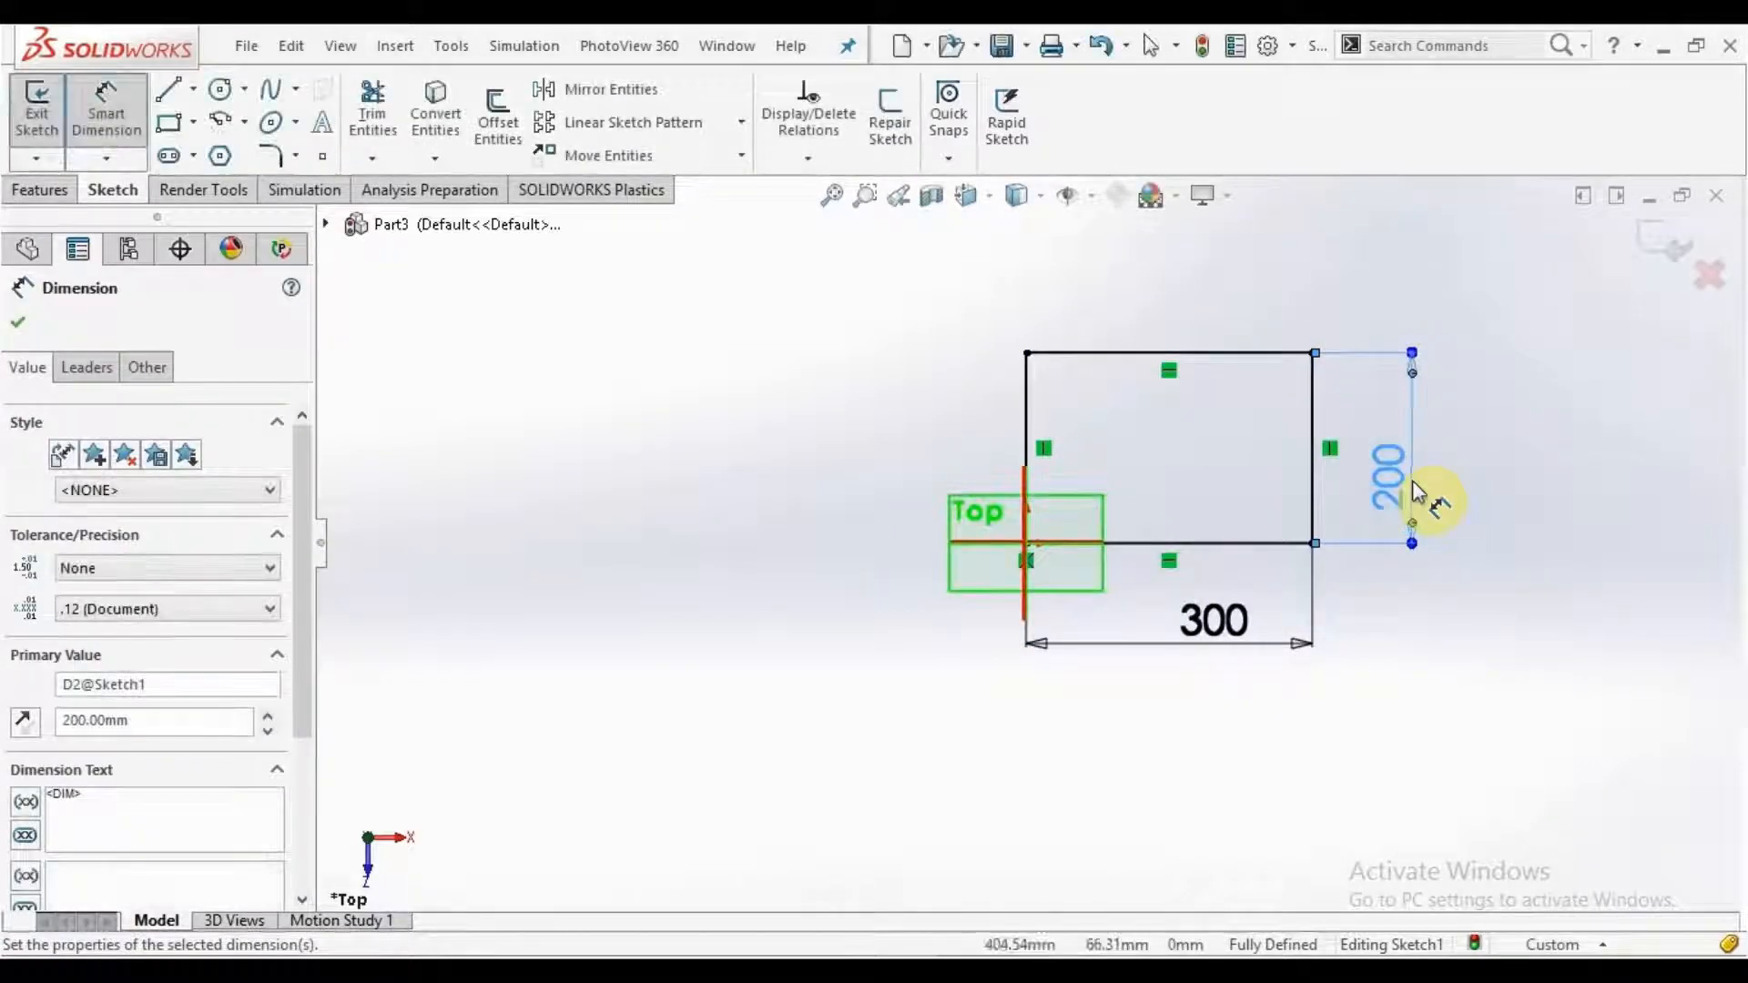
pyautogui.click(603, 425)
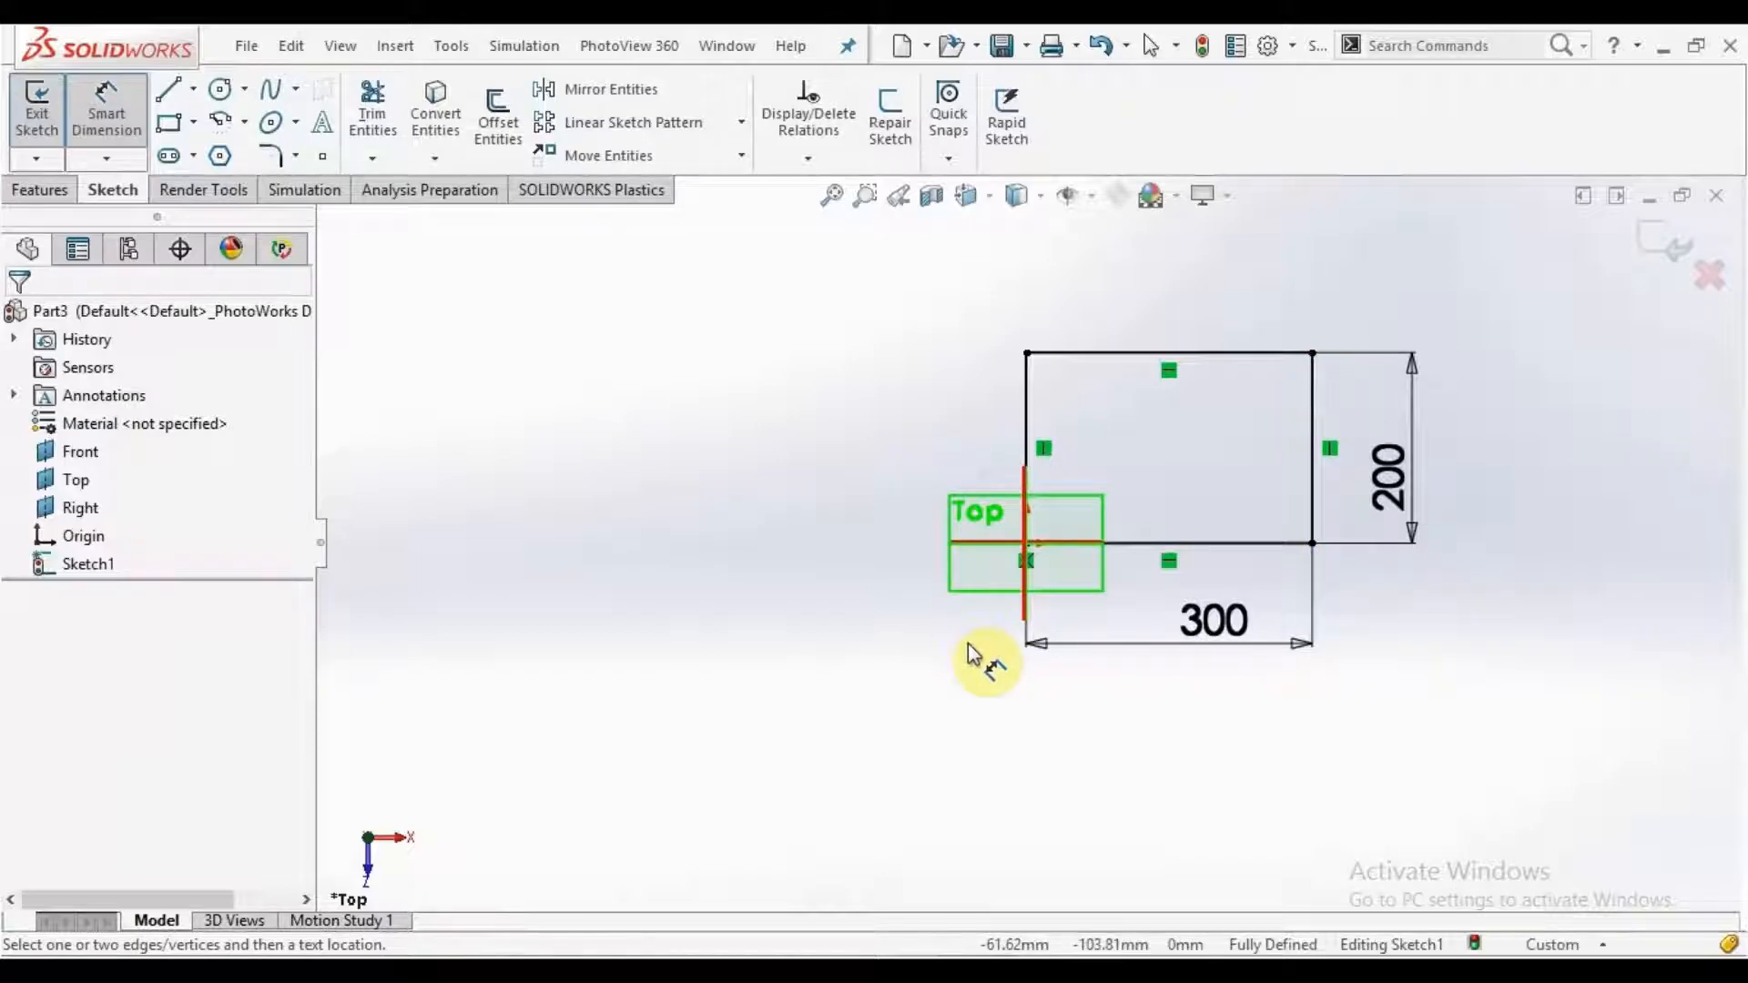
# Step: Sketch a center rectangle about 166 mm high in the empty area left of the origin, with corner-to-corner construction lines
pyautogui.click(194, 122)
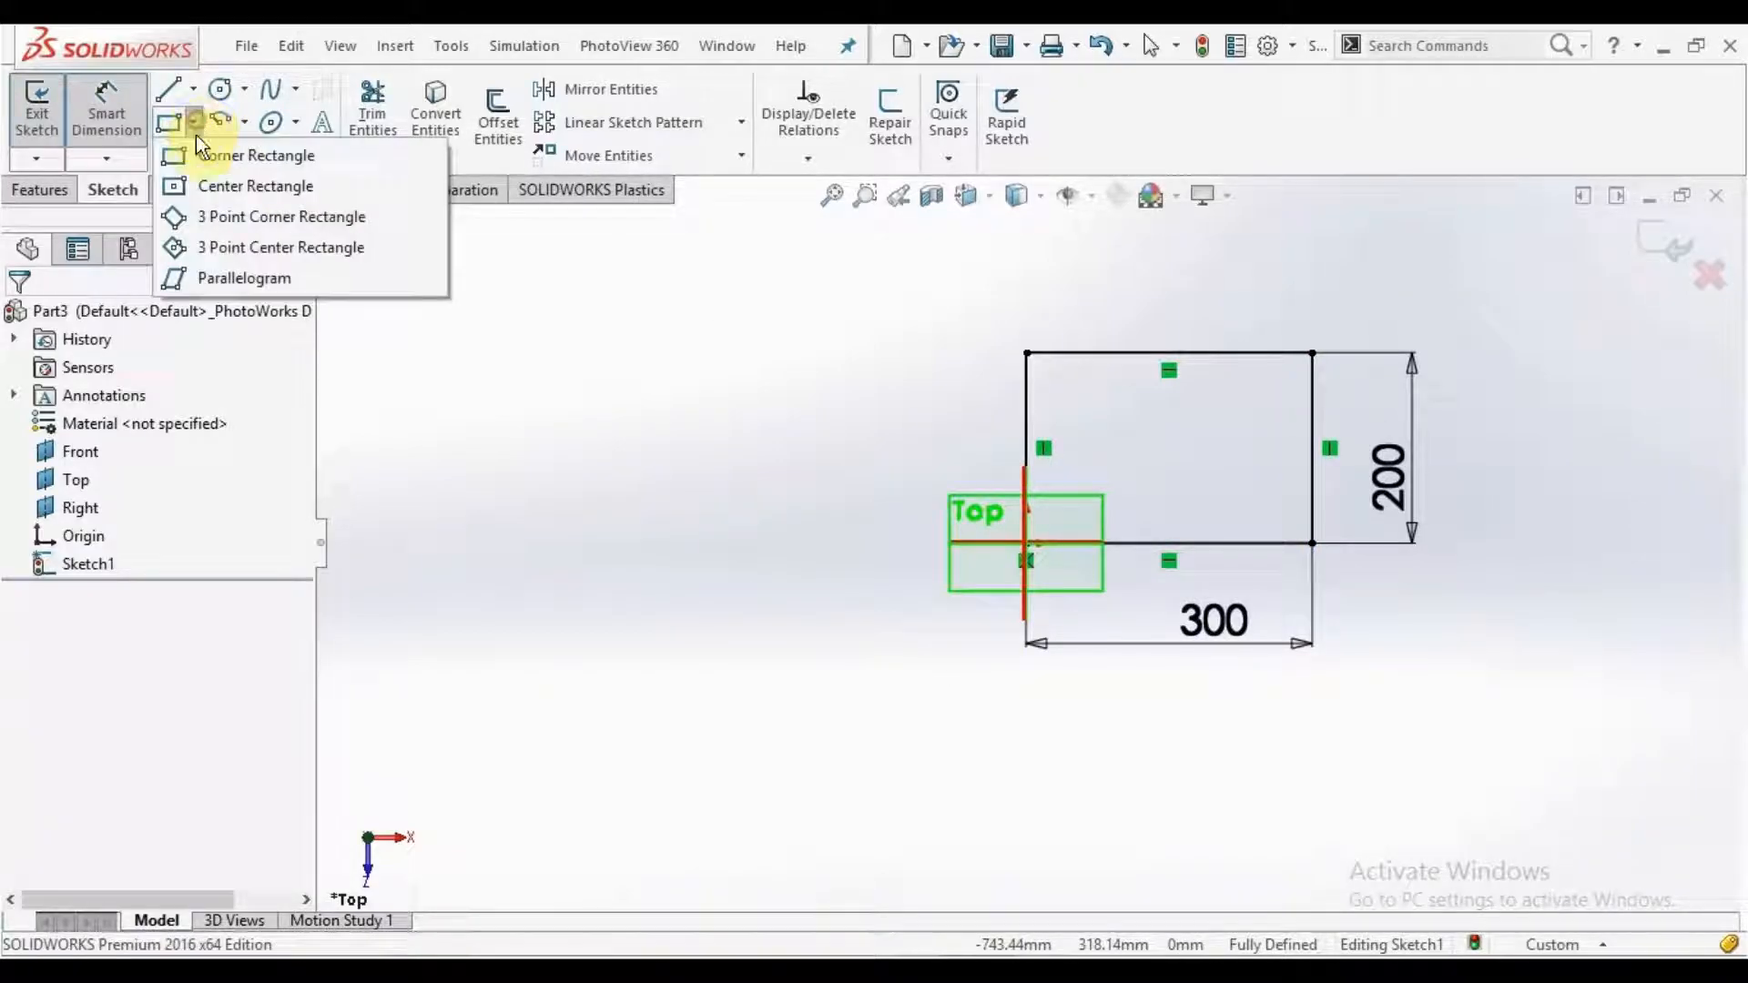
pyautogui.click(215, 188)
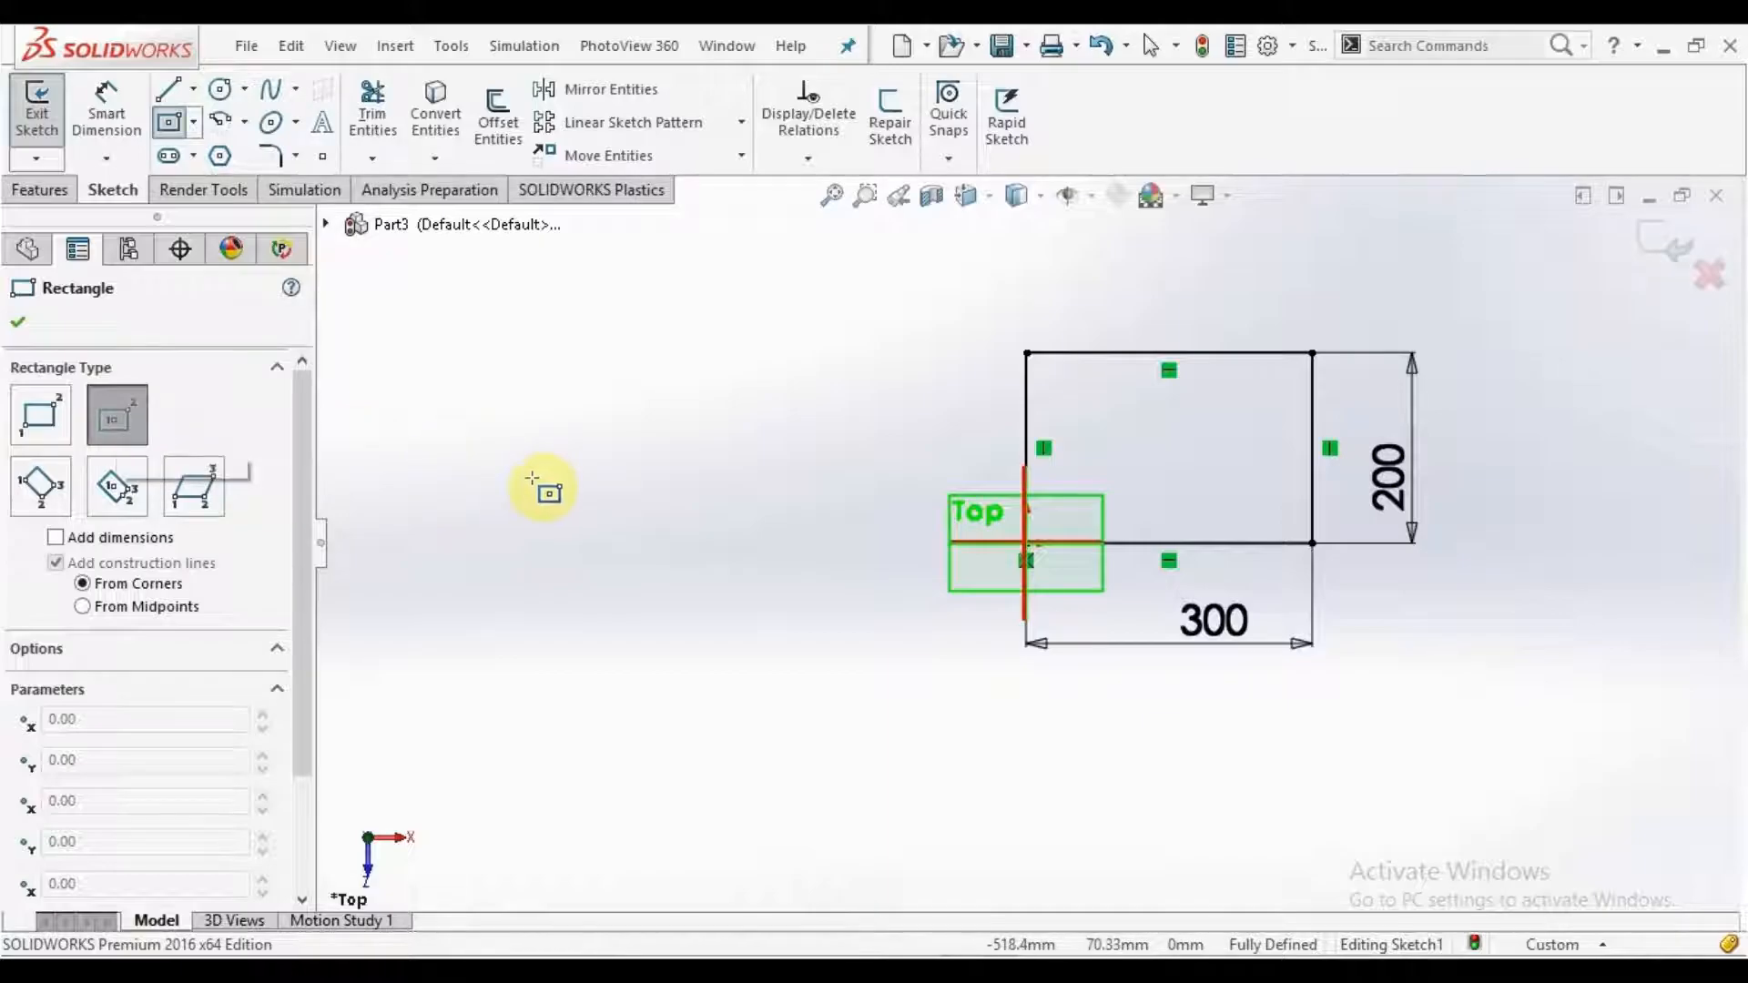
pyautogui.click(589, 489)
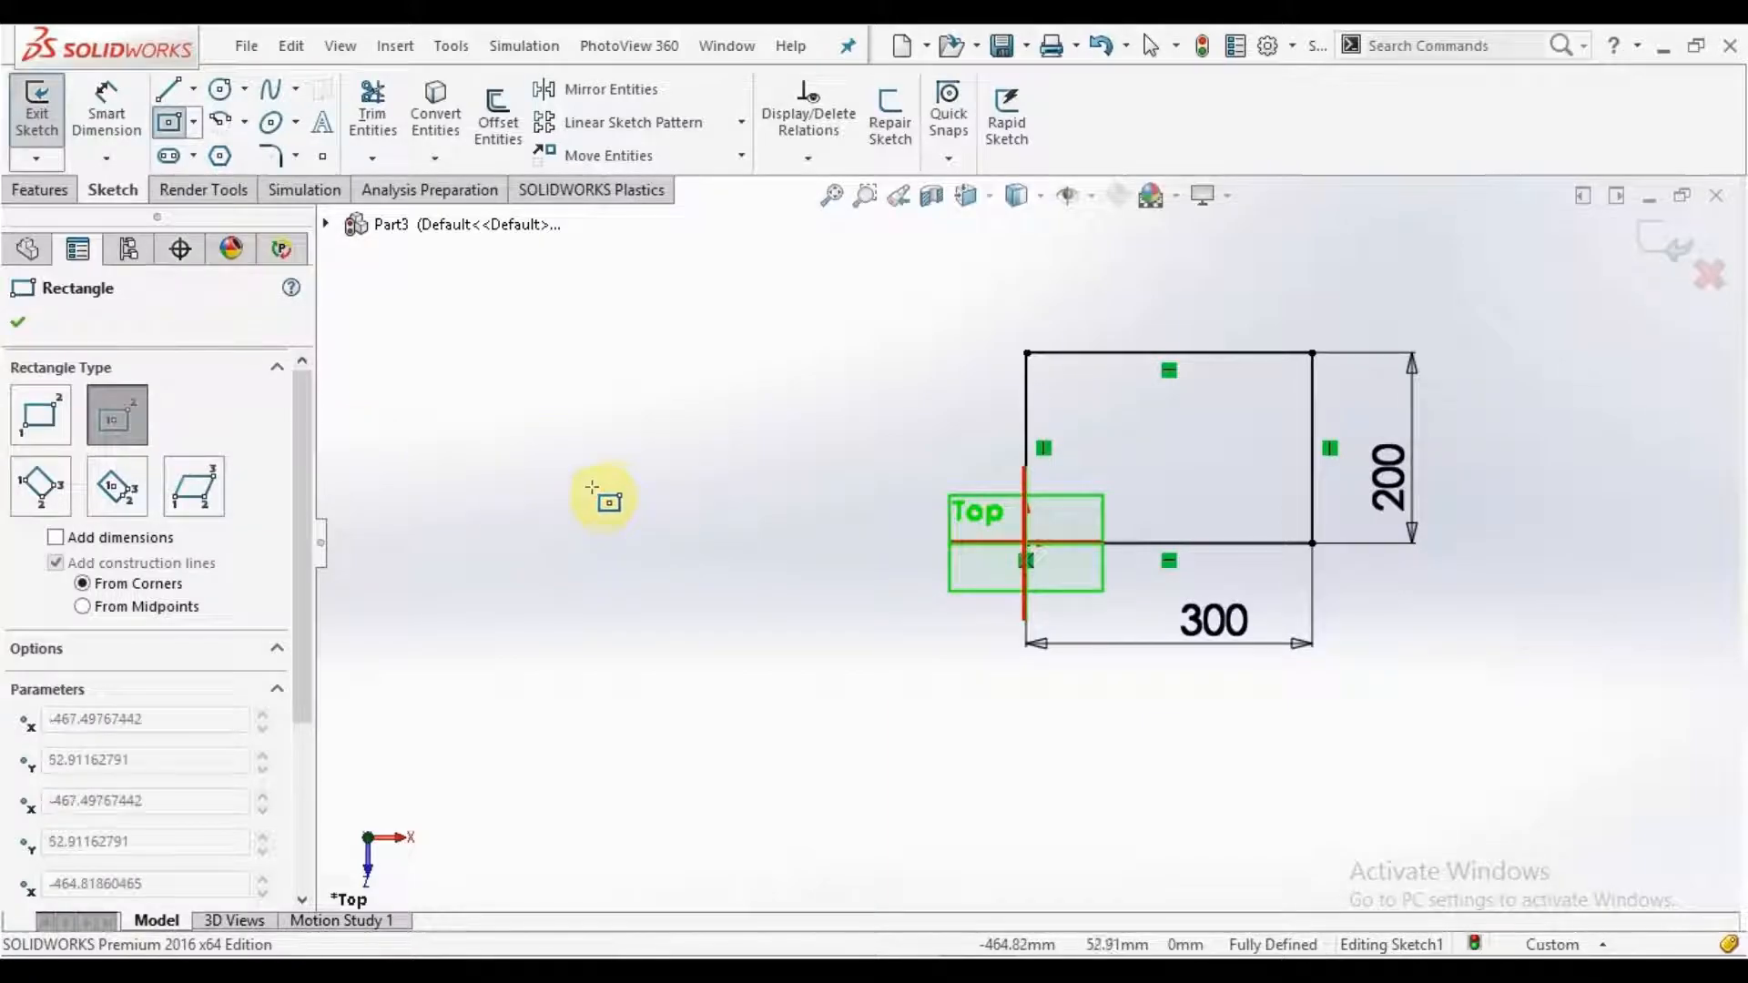
pyautogui.click(714, 414)
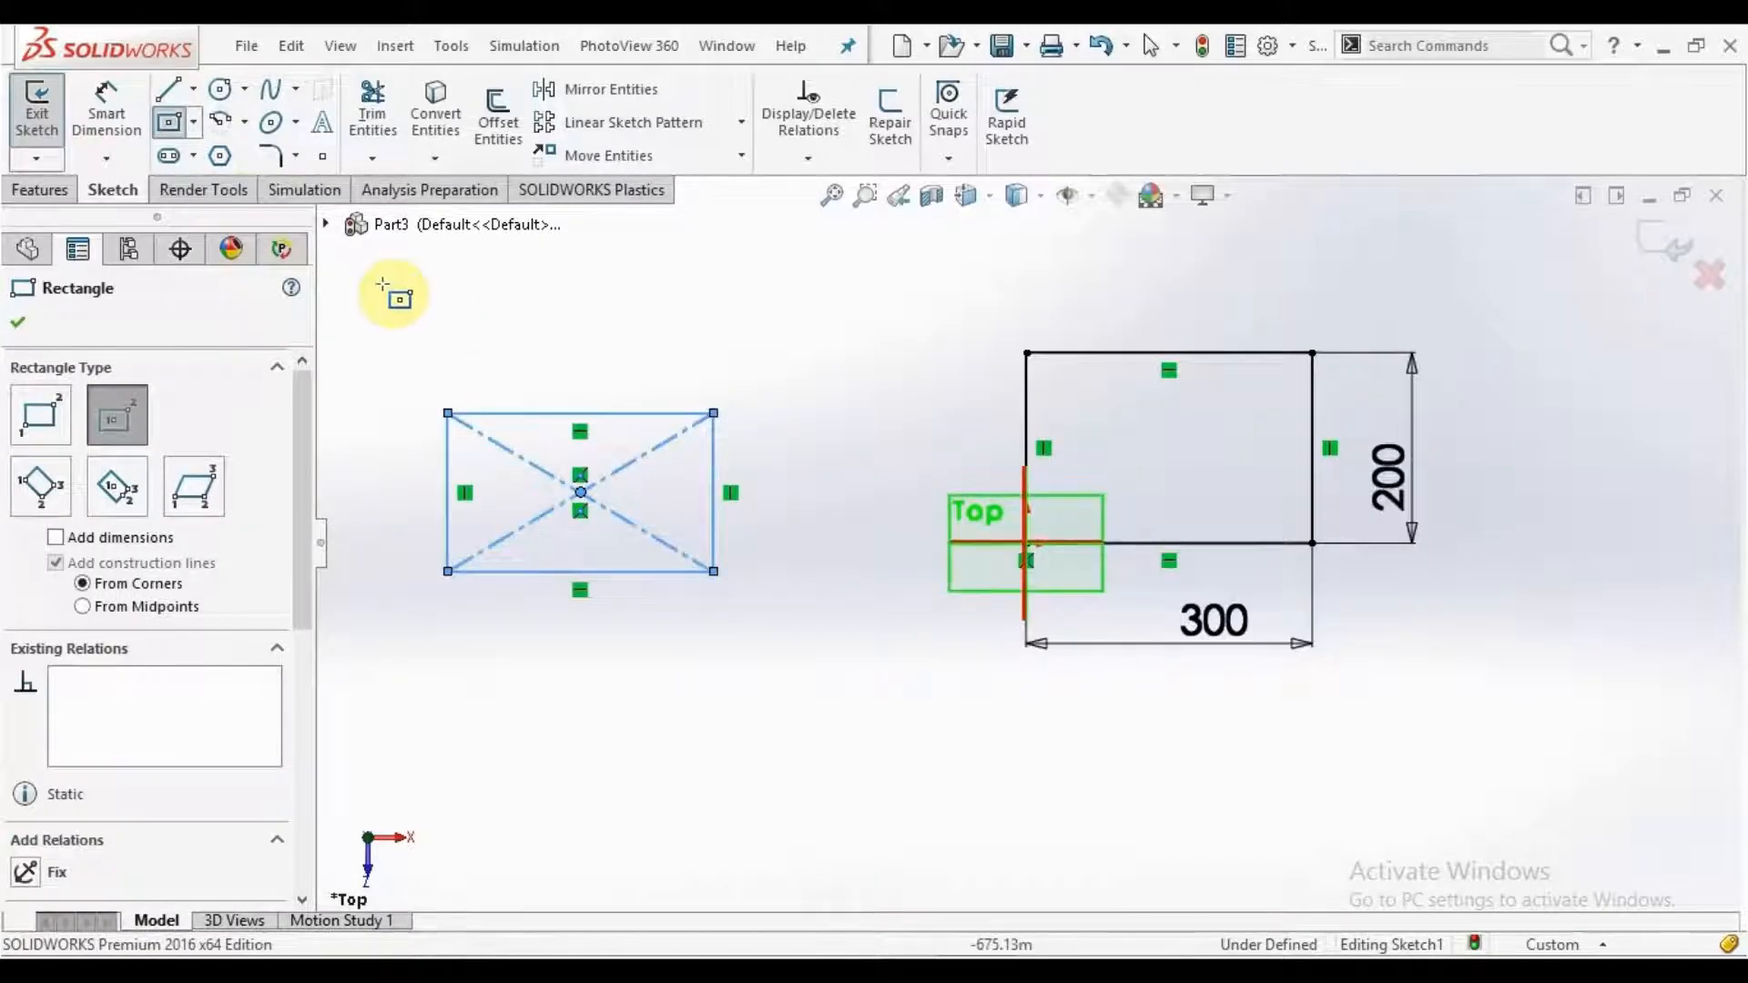
# Step: Dimension the center rectangle's bottom edge as 300 mm and its right edge as 200 mm
pyautogui.click(107, 111)
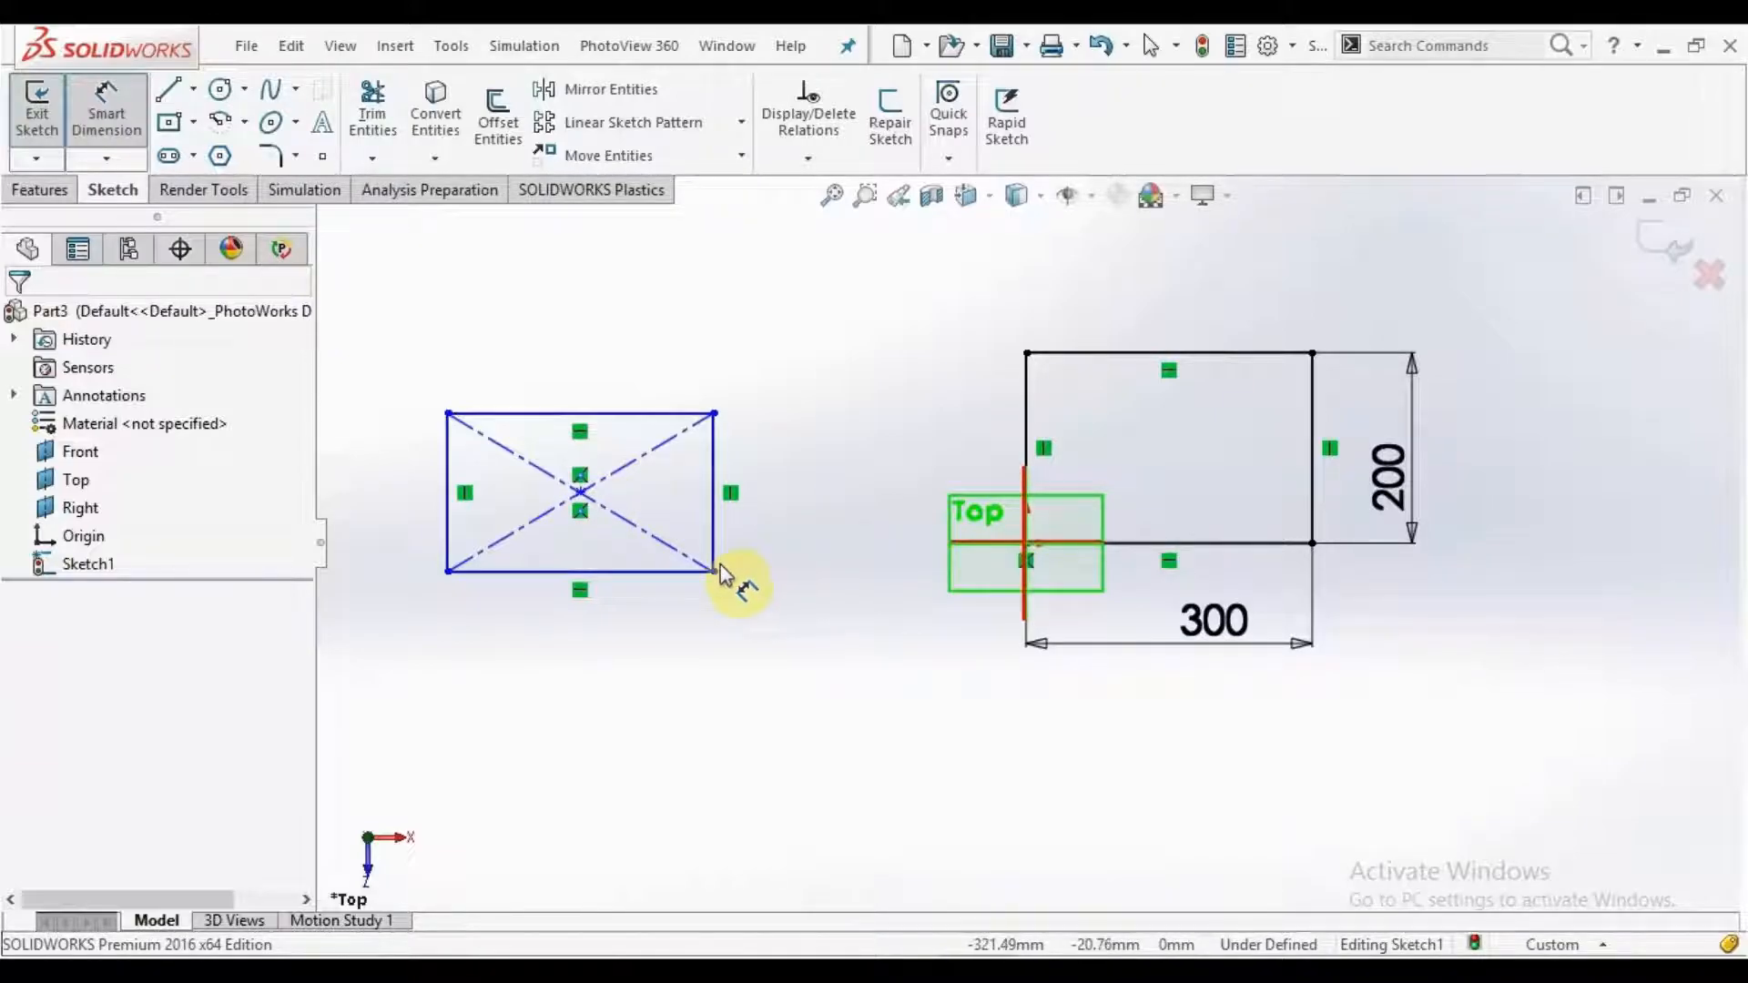
pyautogui.click(632, 573)
pyautogui.click(626, 642)
pyautogui.write('300')
pyautogui.press('Return')
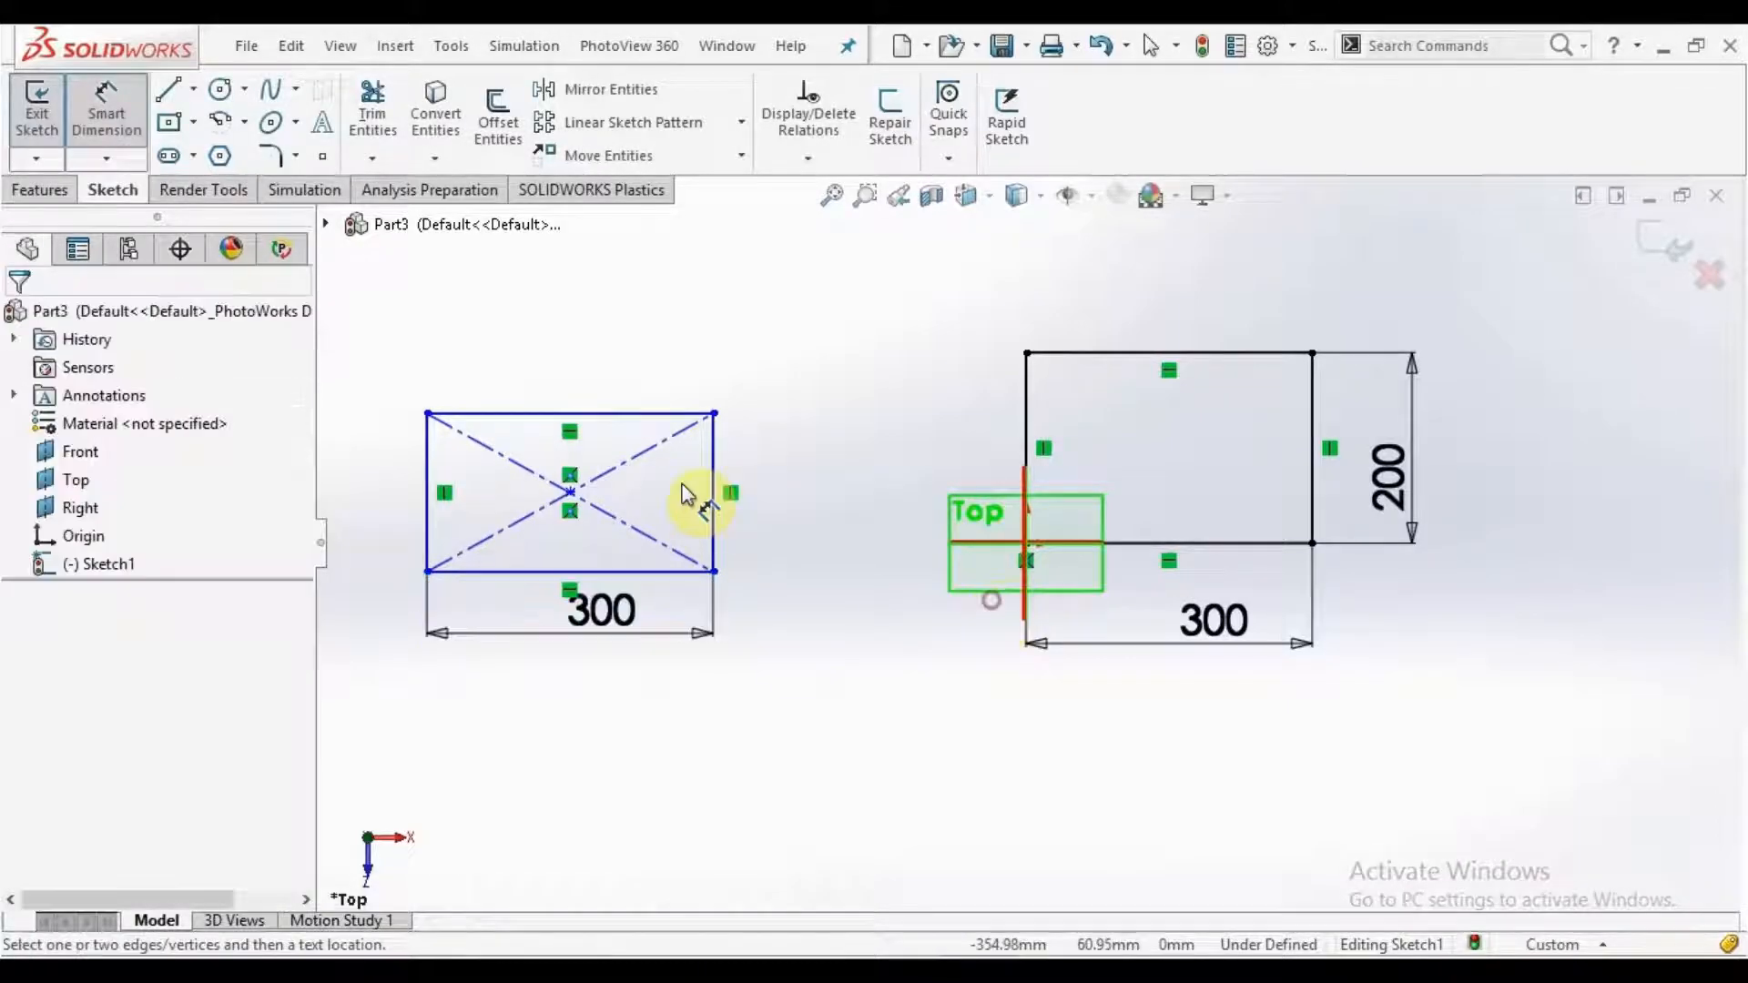
pyautogui.click(715, 521)
pyautogui.click(872, 537)
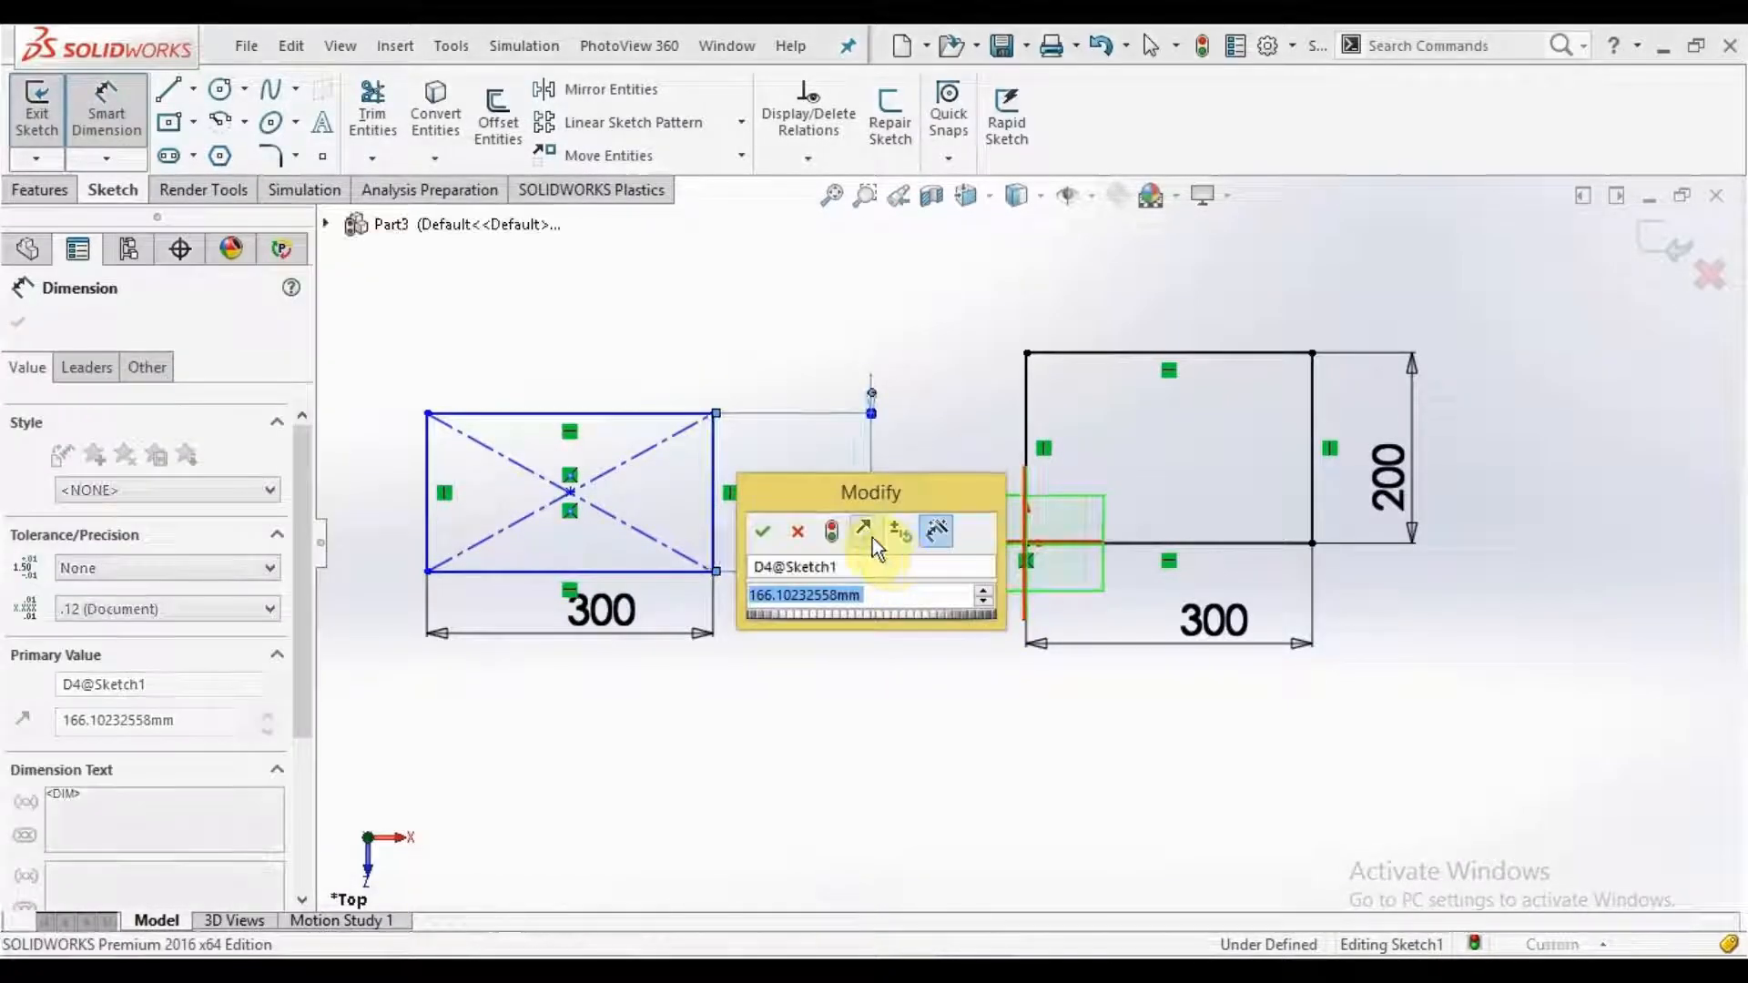
pyautogui.write('200')
pyautogui.press('Return')
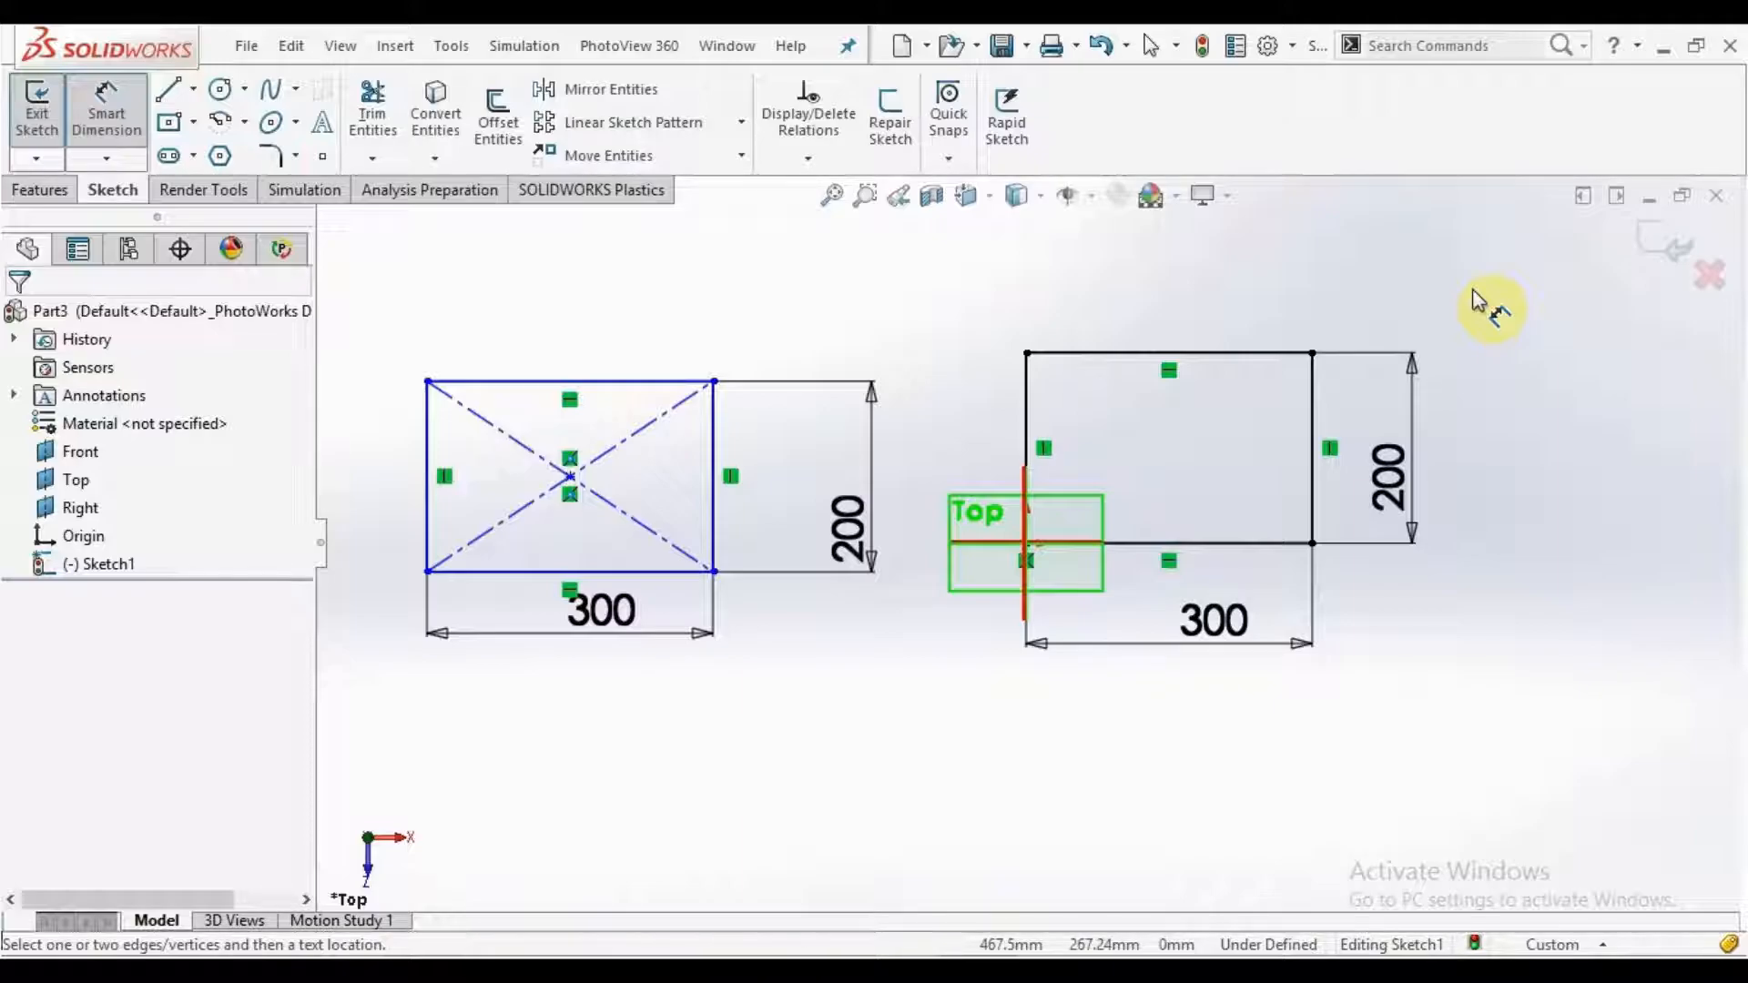
# Step: Sketch a tilted 3 point corner rectangle below the center rectangle, with its lower-left side about 160 mm long
pyautogui.click(197, 125)
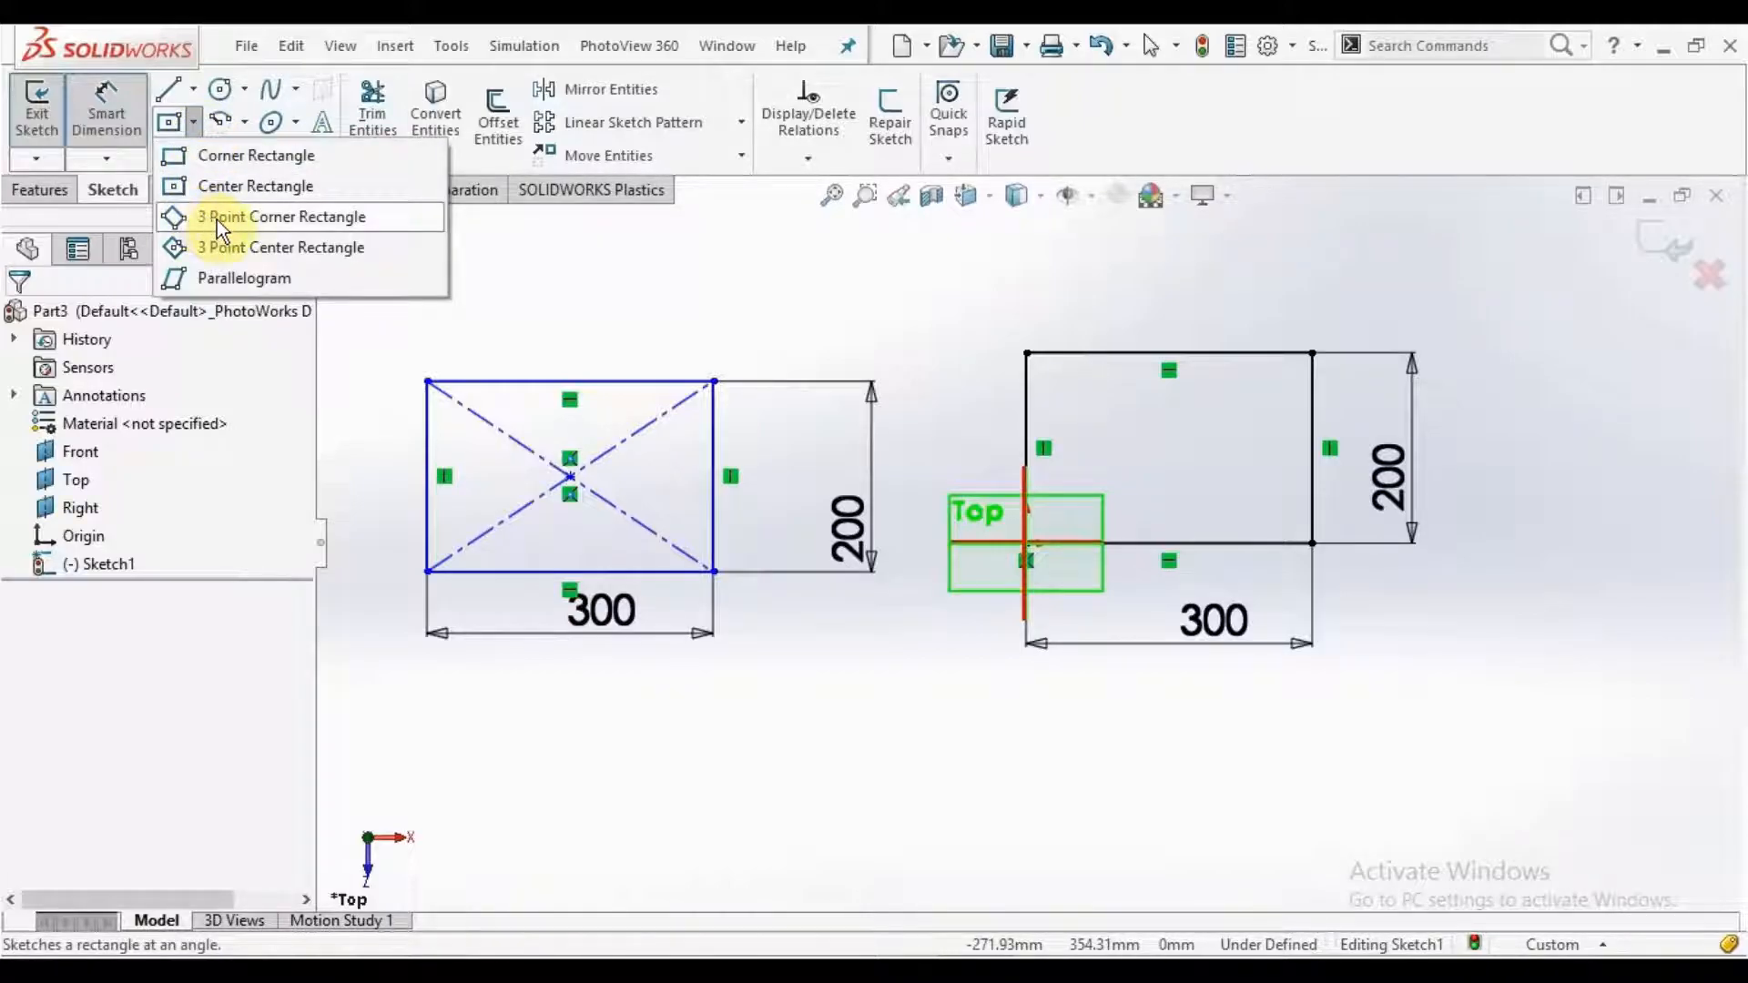
pyautogui.click(266, 216)
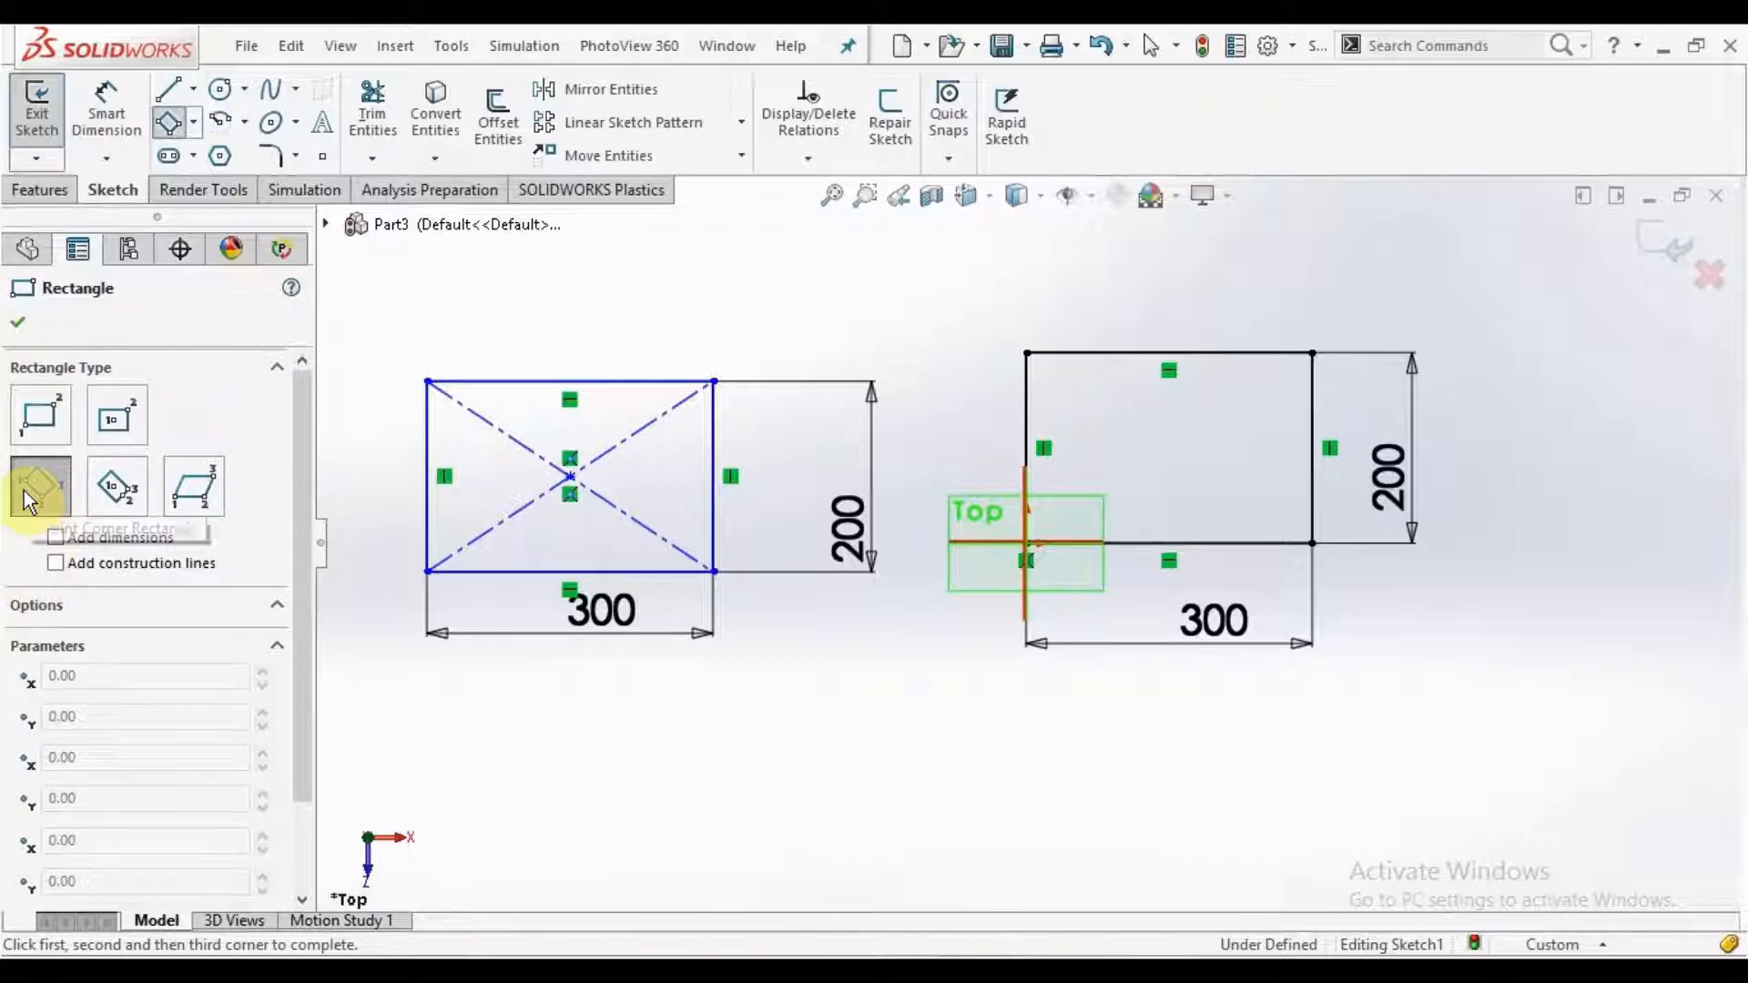
pyautogui.click(441, 770)
pyautogui.click(559, 886)
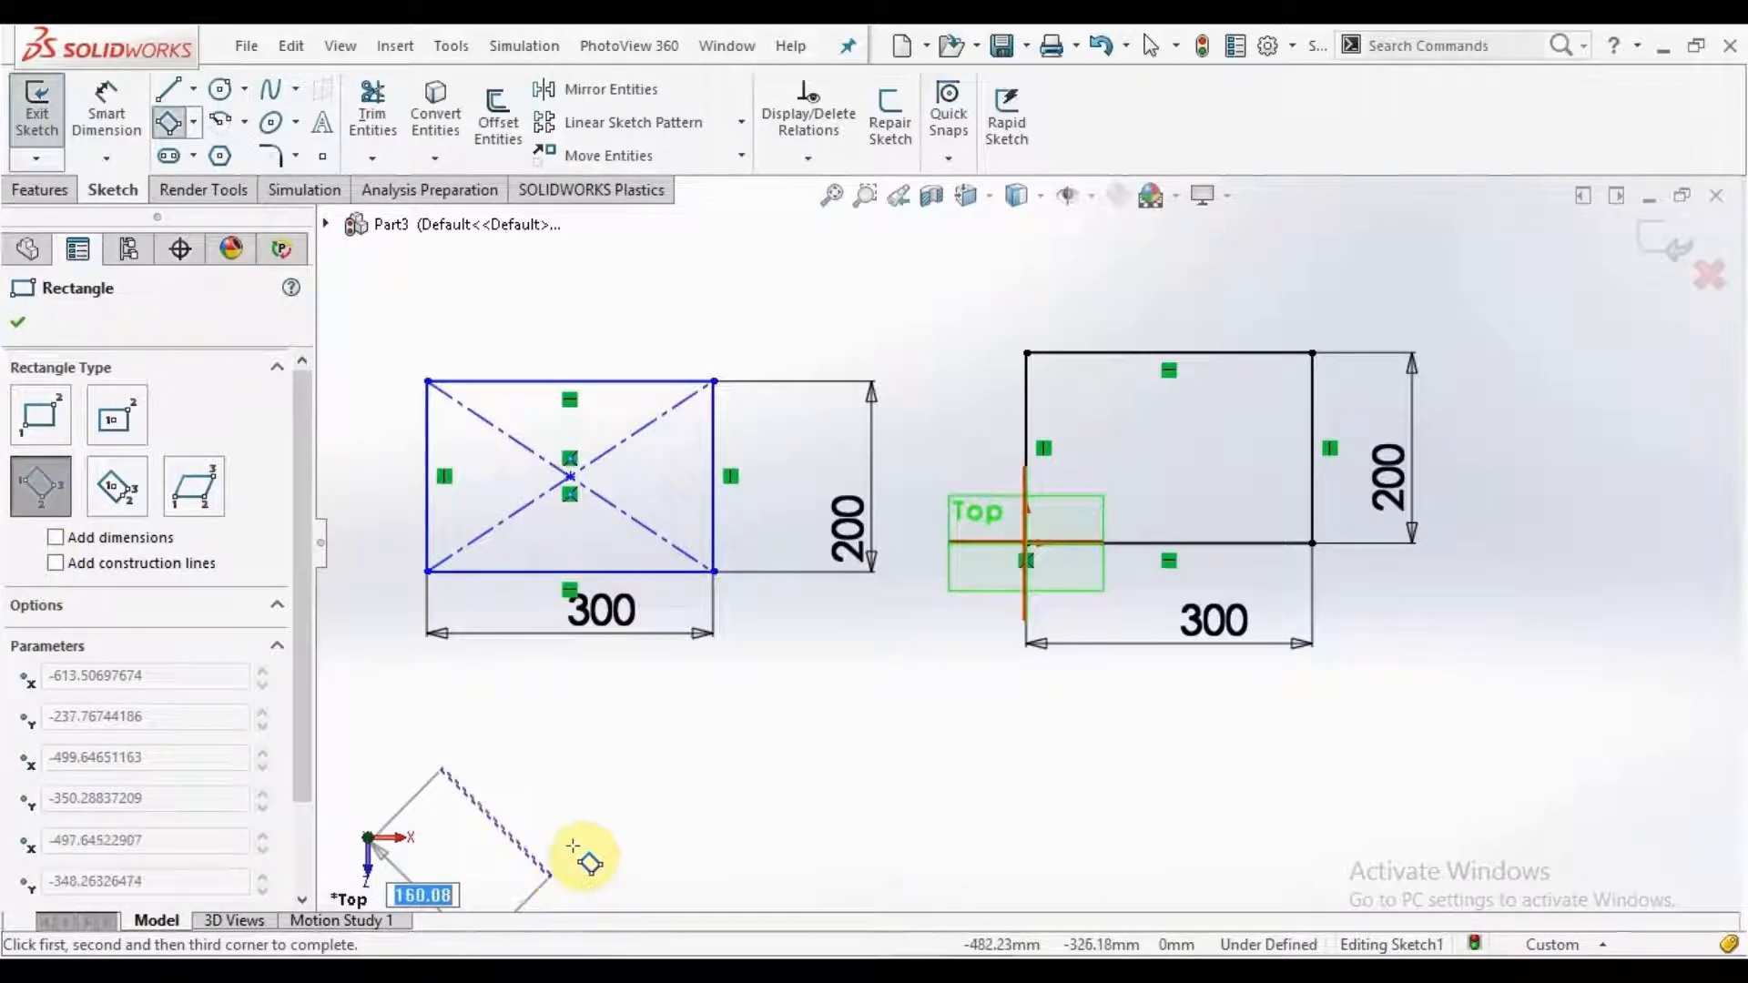
pyautogui.click(644, 801)
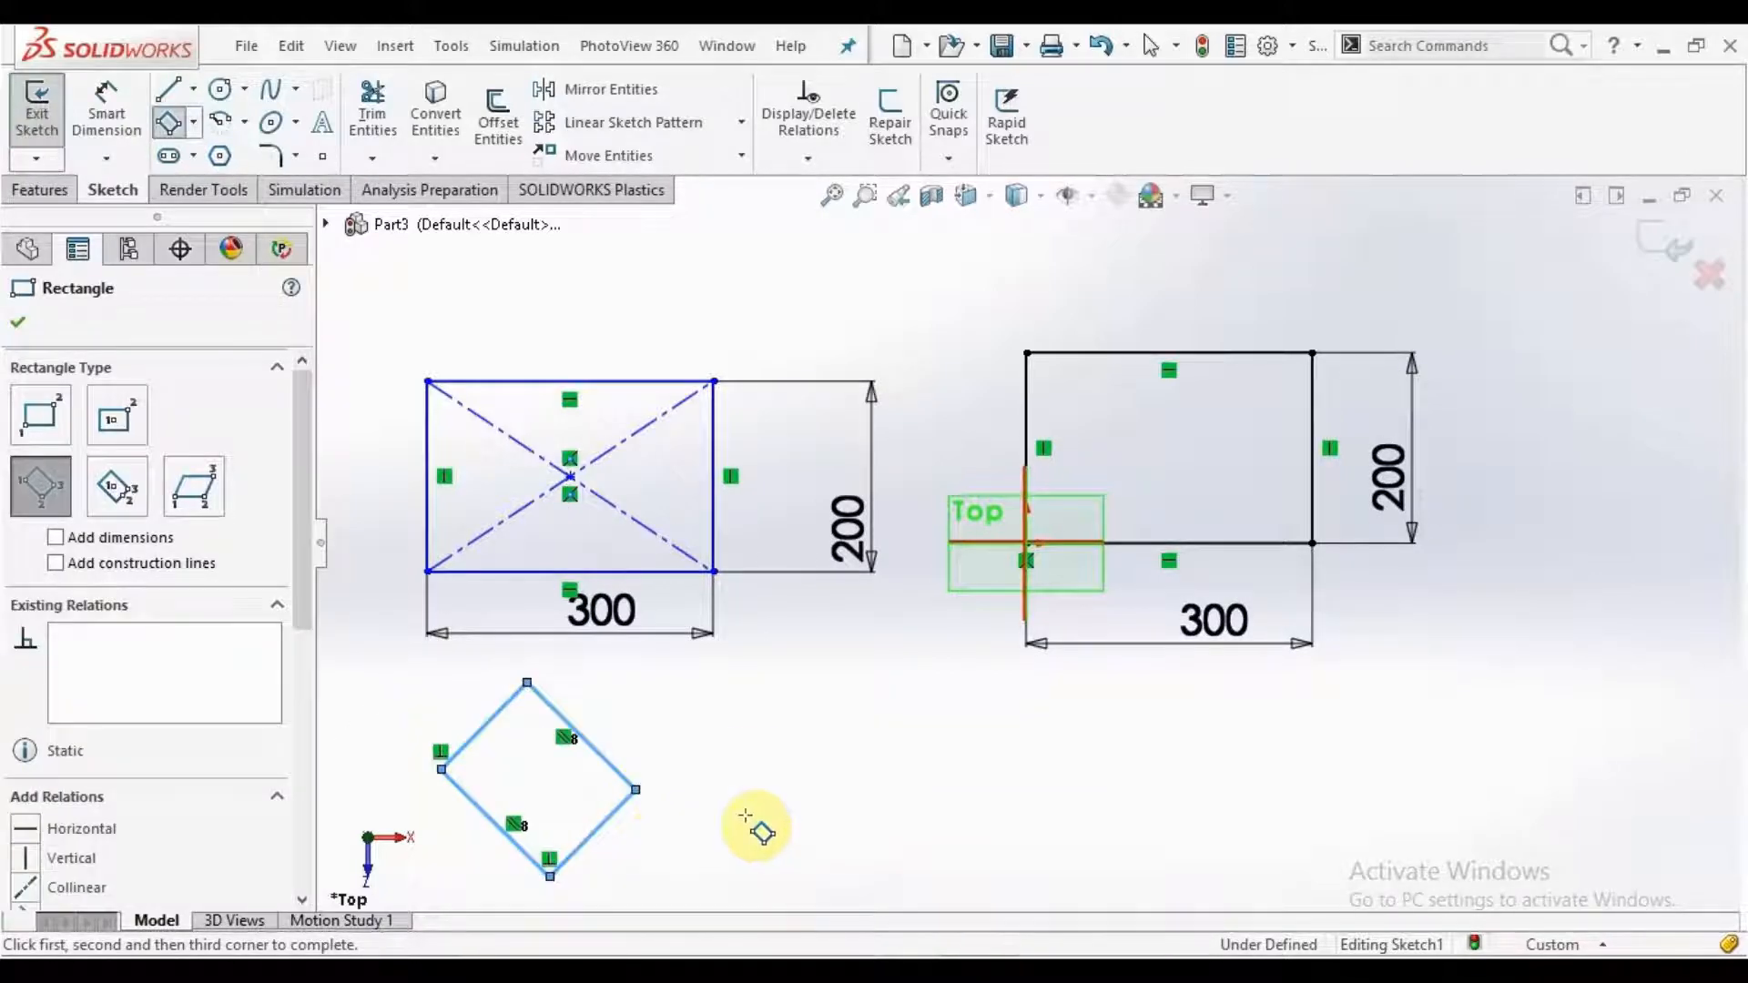
pyautogui.click(16, 324)
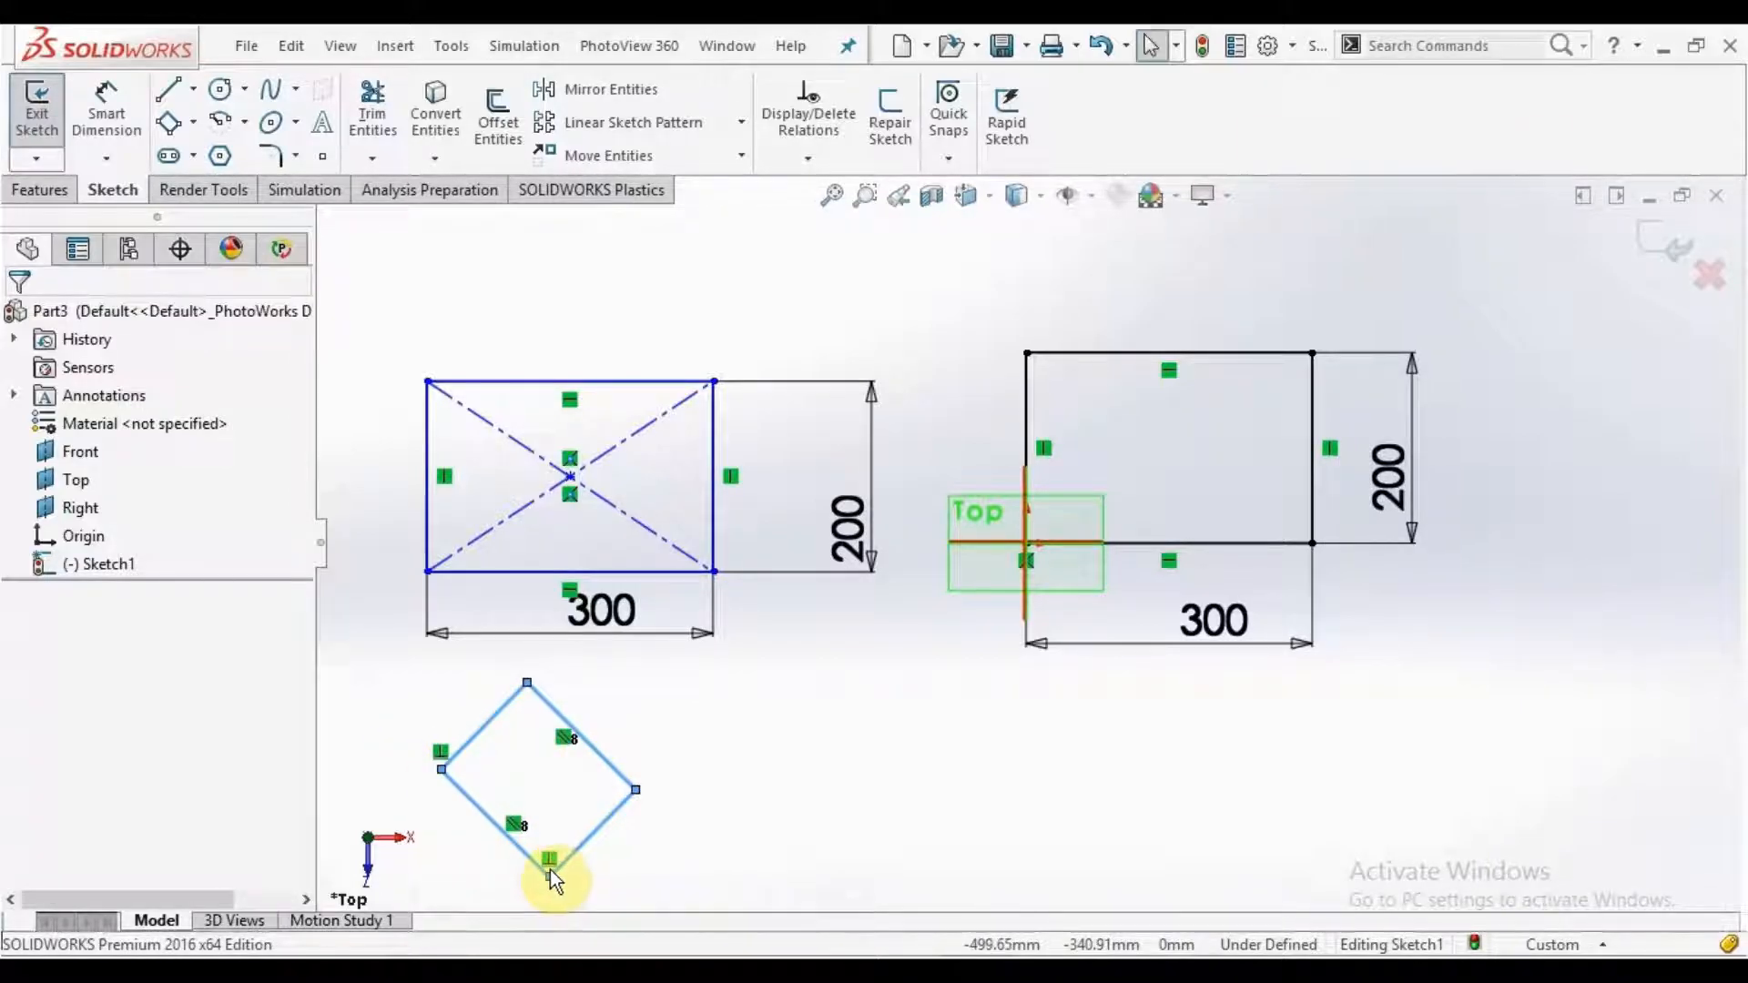
# Step: Examine the perpendicular and parallel relations on the sides of the tilted corner rectangle
pyautogui.click(439, 753)
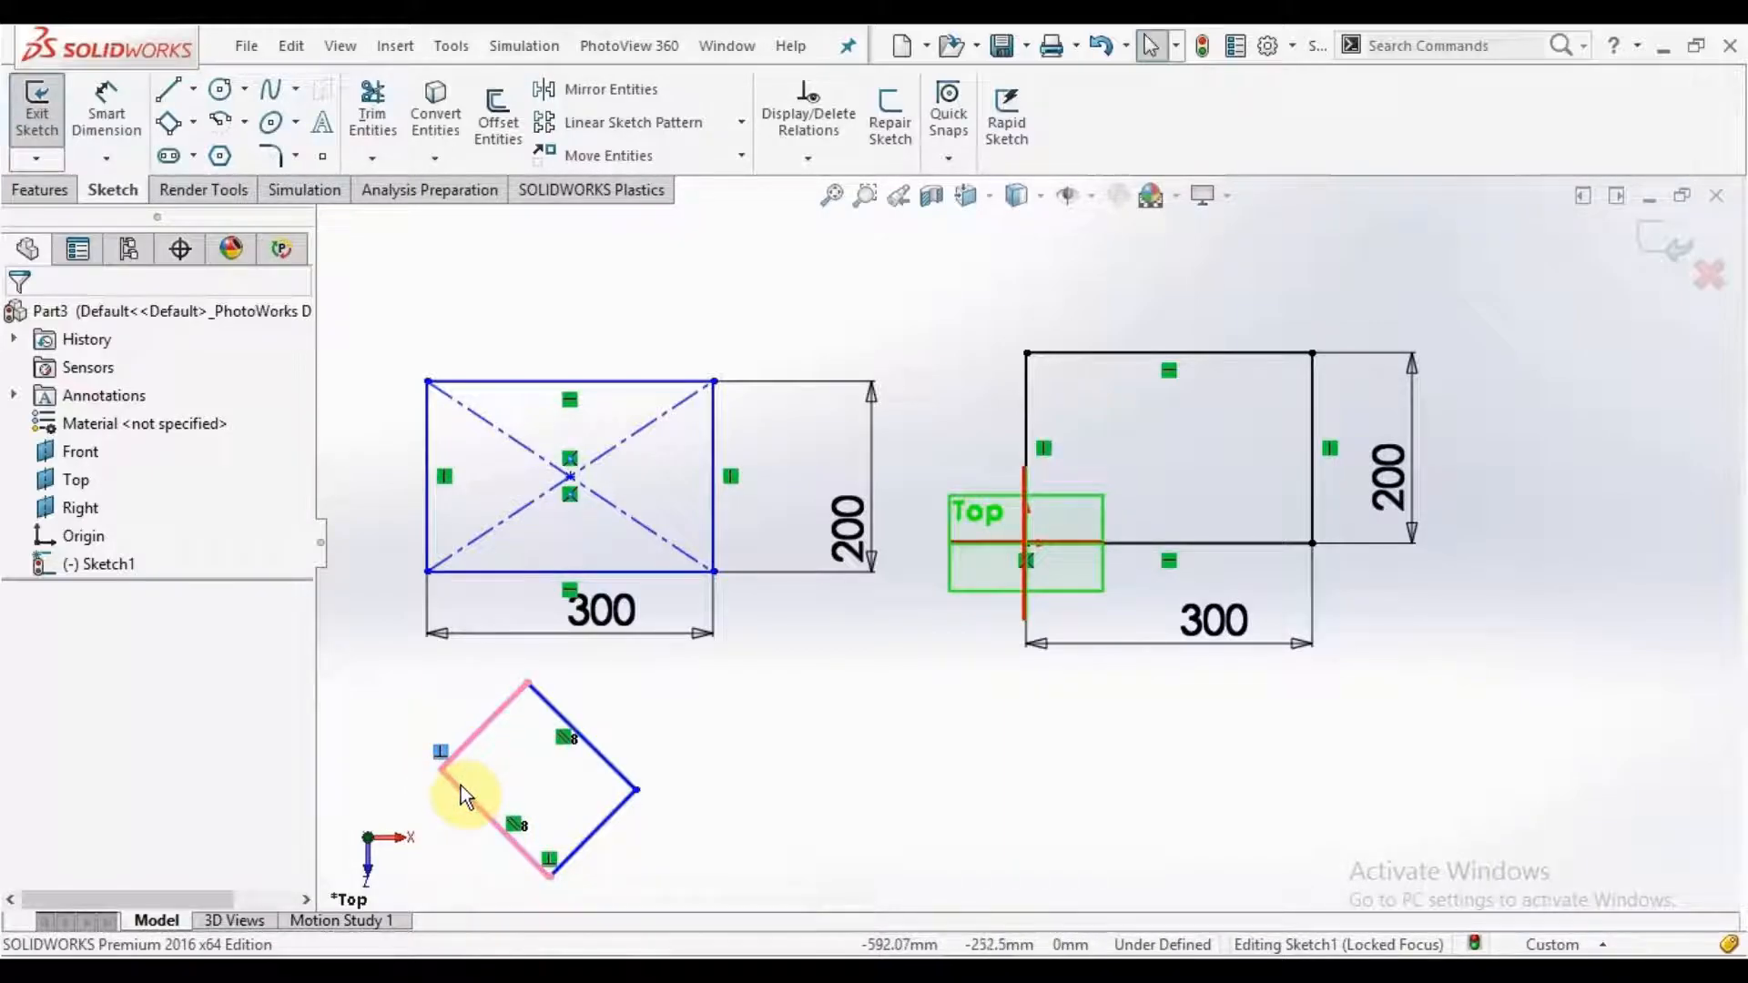
pyautogui.click(513, 823)
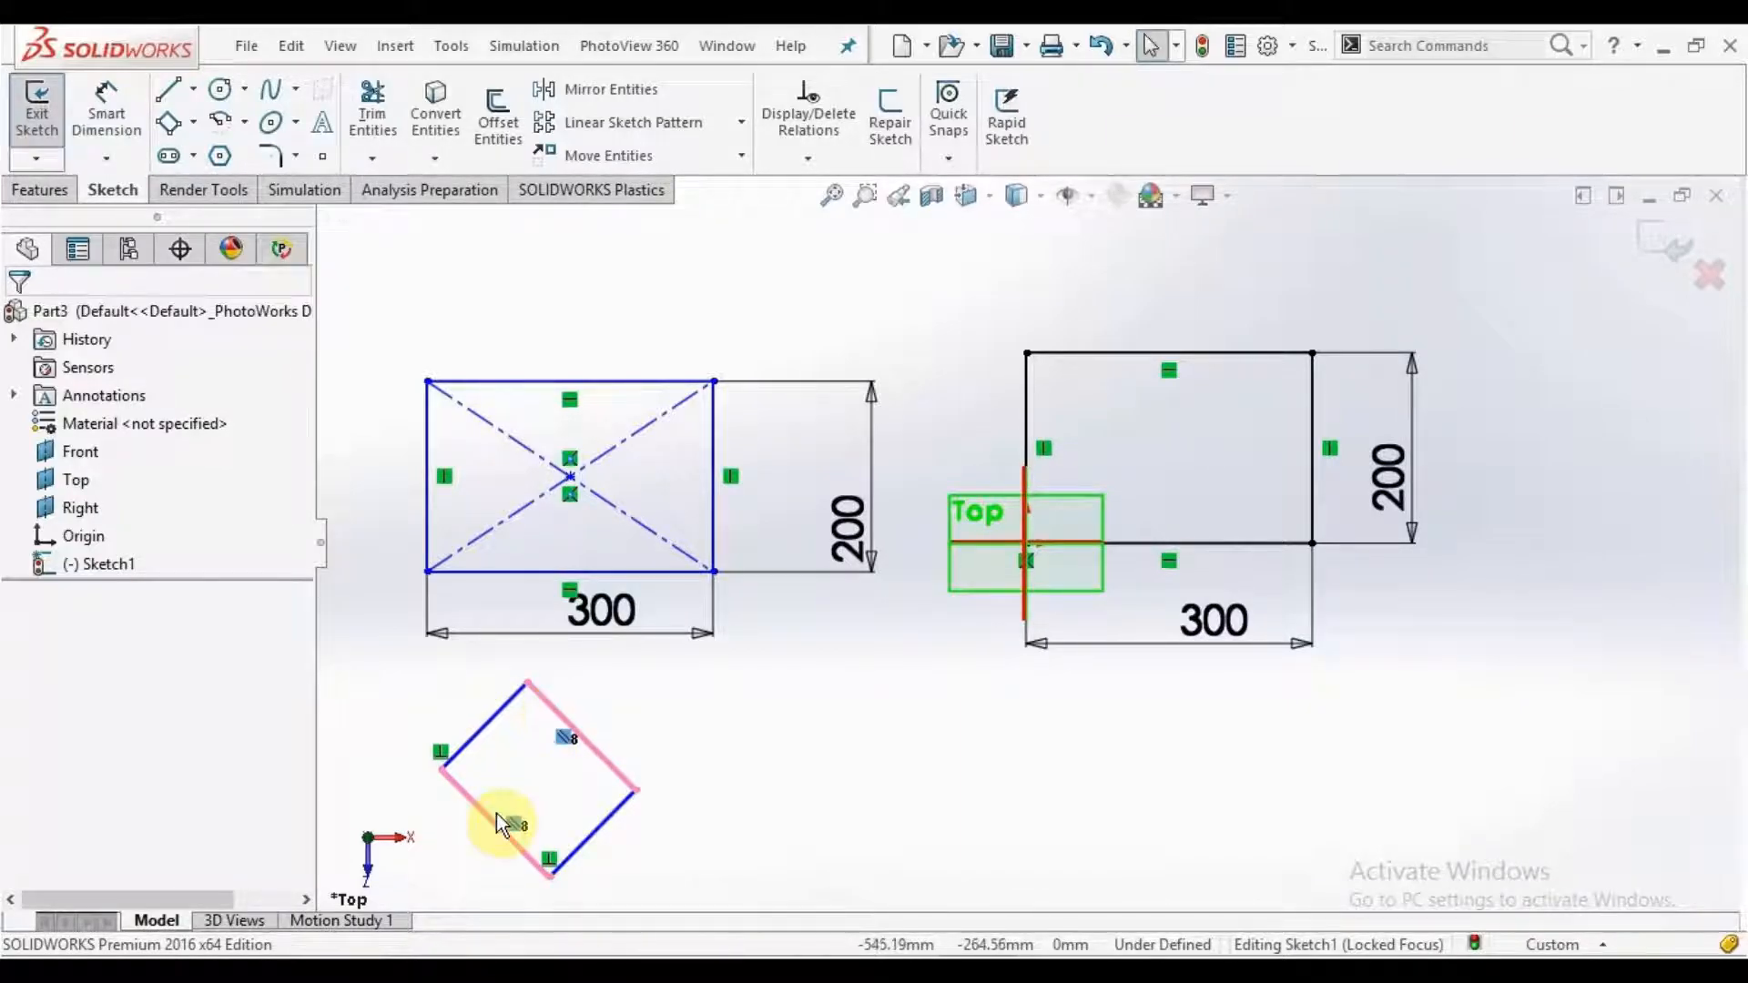
pyautogui.click(542, 783)
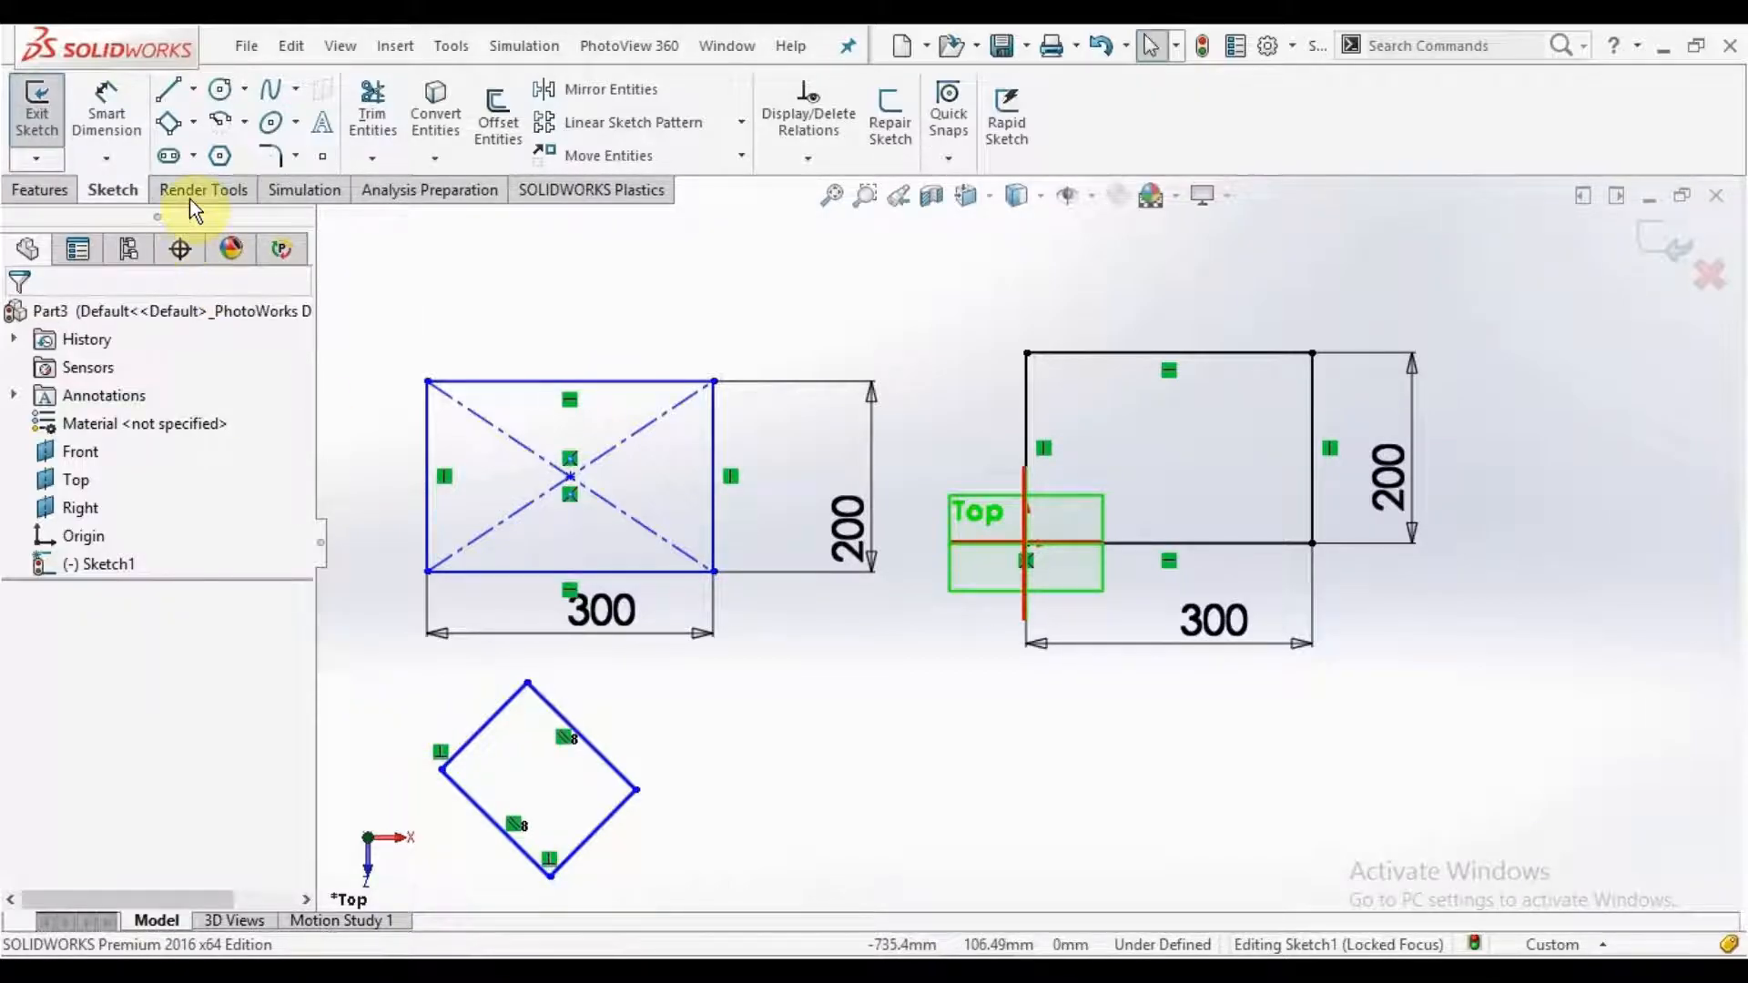
# Step: Sketch a tilted 3 point center rectangle to the right of the tilted corner rectangle, with construction lines from the corners
pyautogui.click(194, 122)
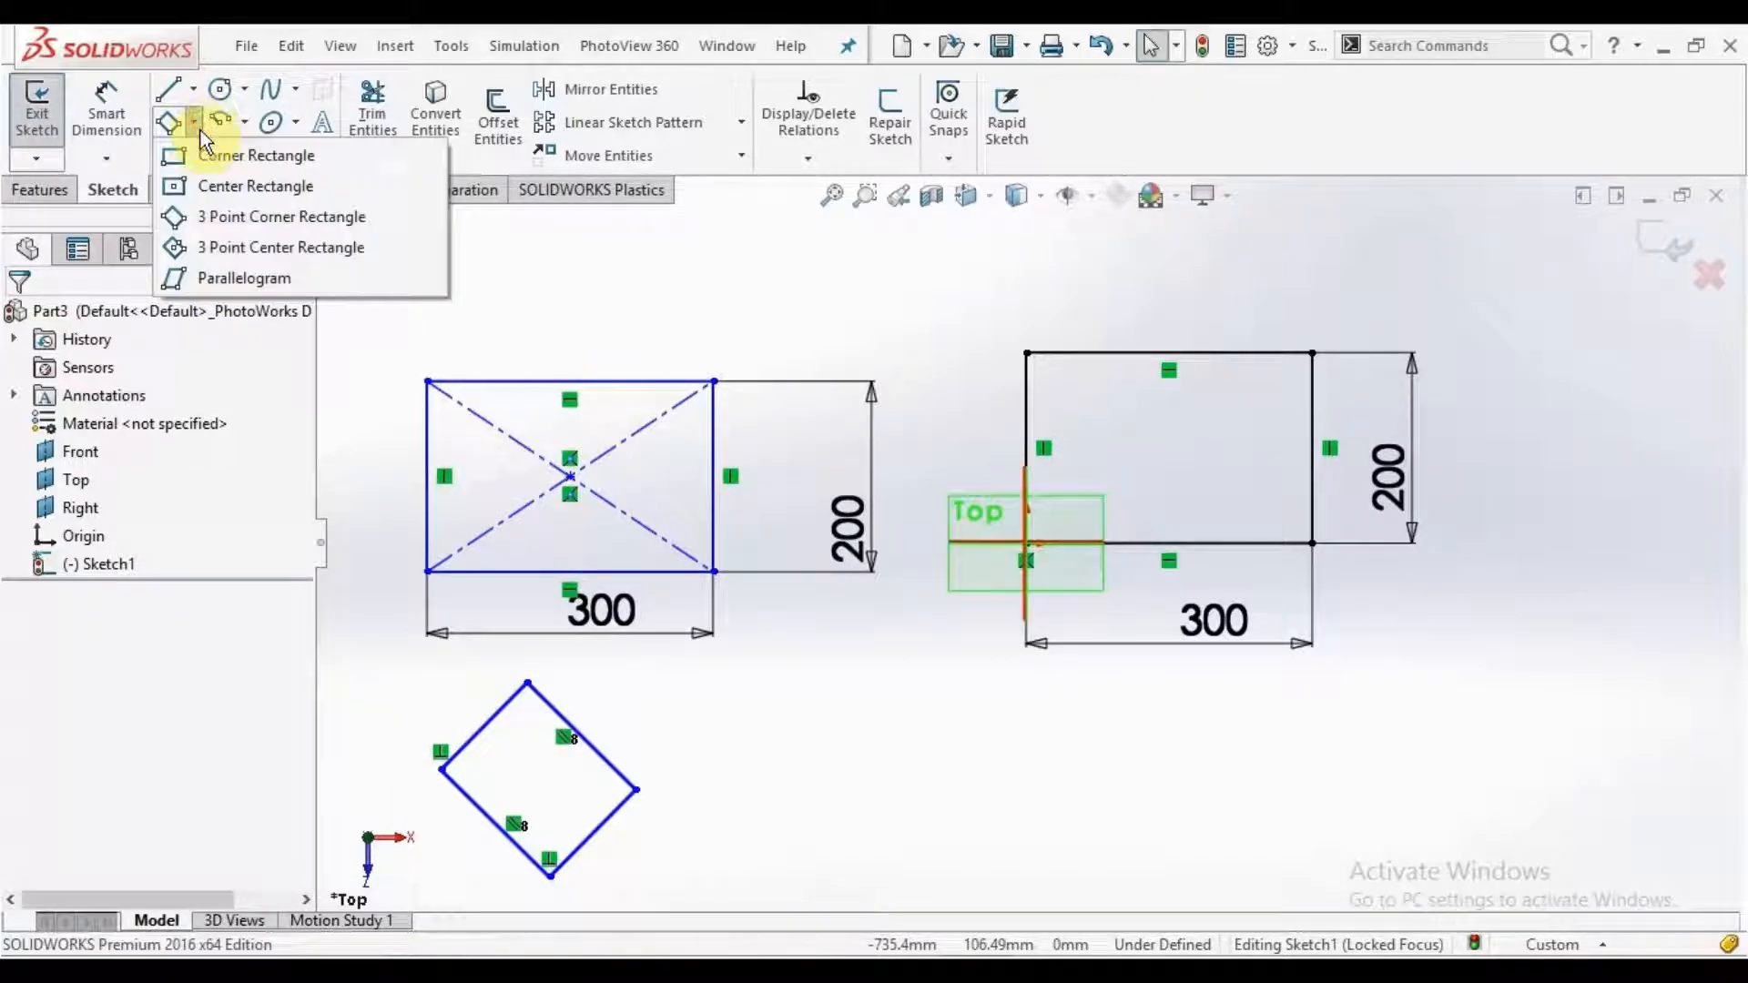
pyautogui.click(257, 258)
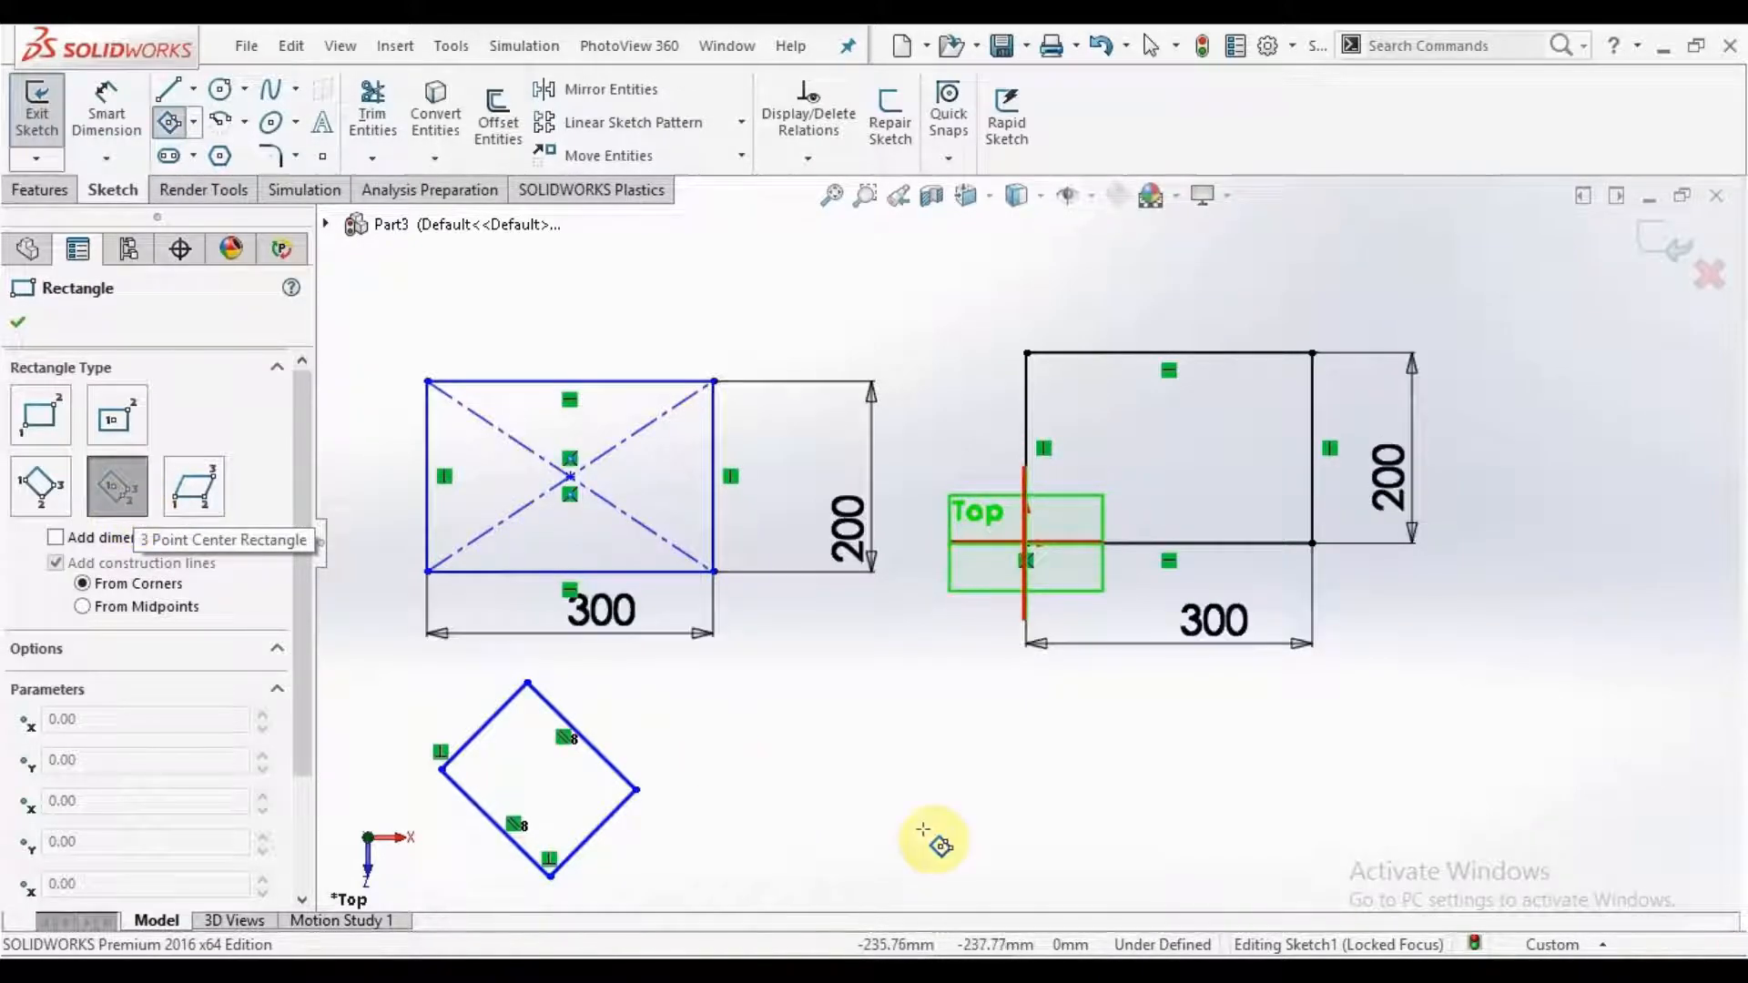
pyautogui.click(824, 727)
pyautogui.click(901, 818)
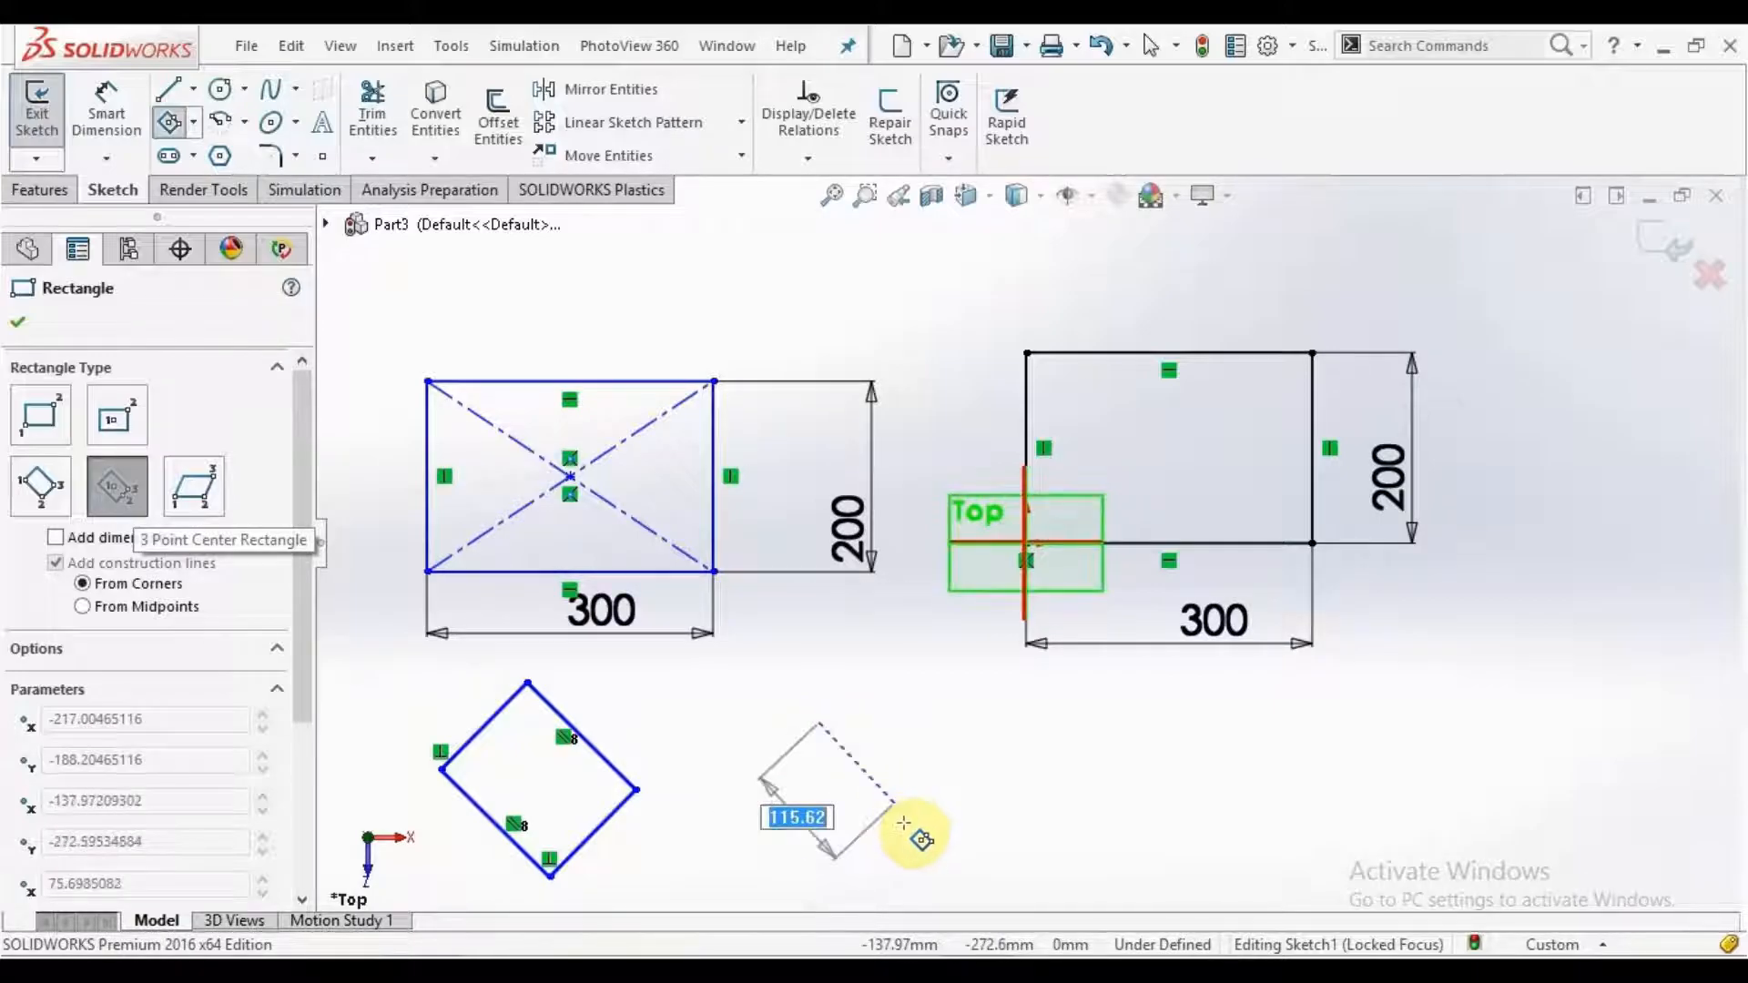
pyautogui.click(964, 769)
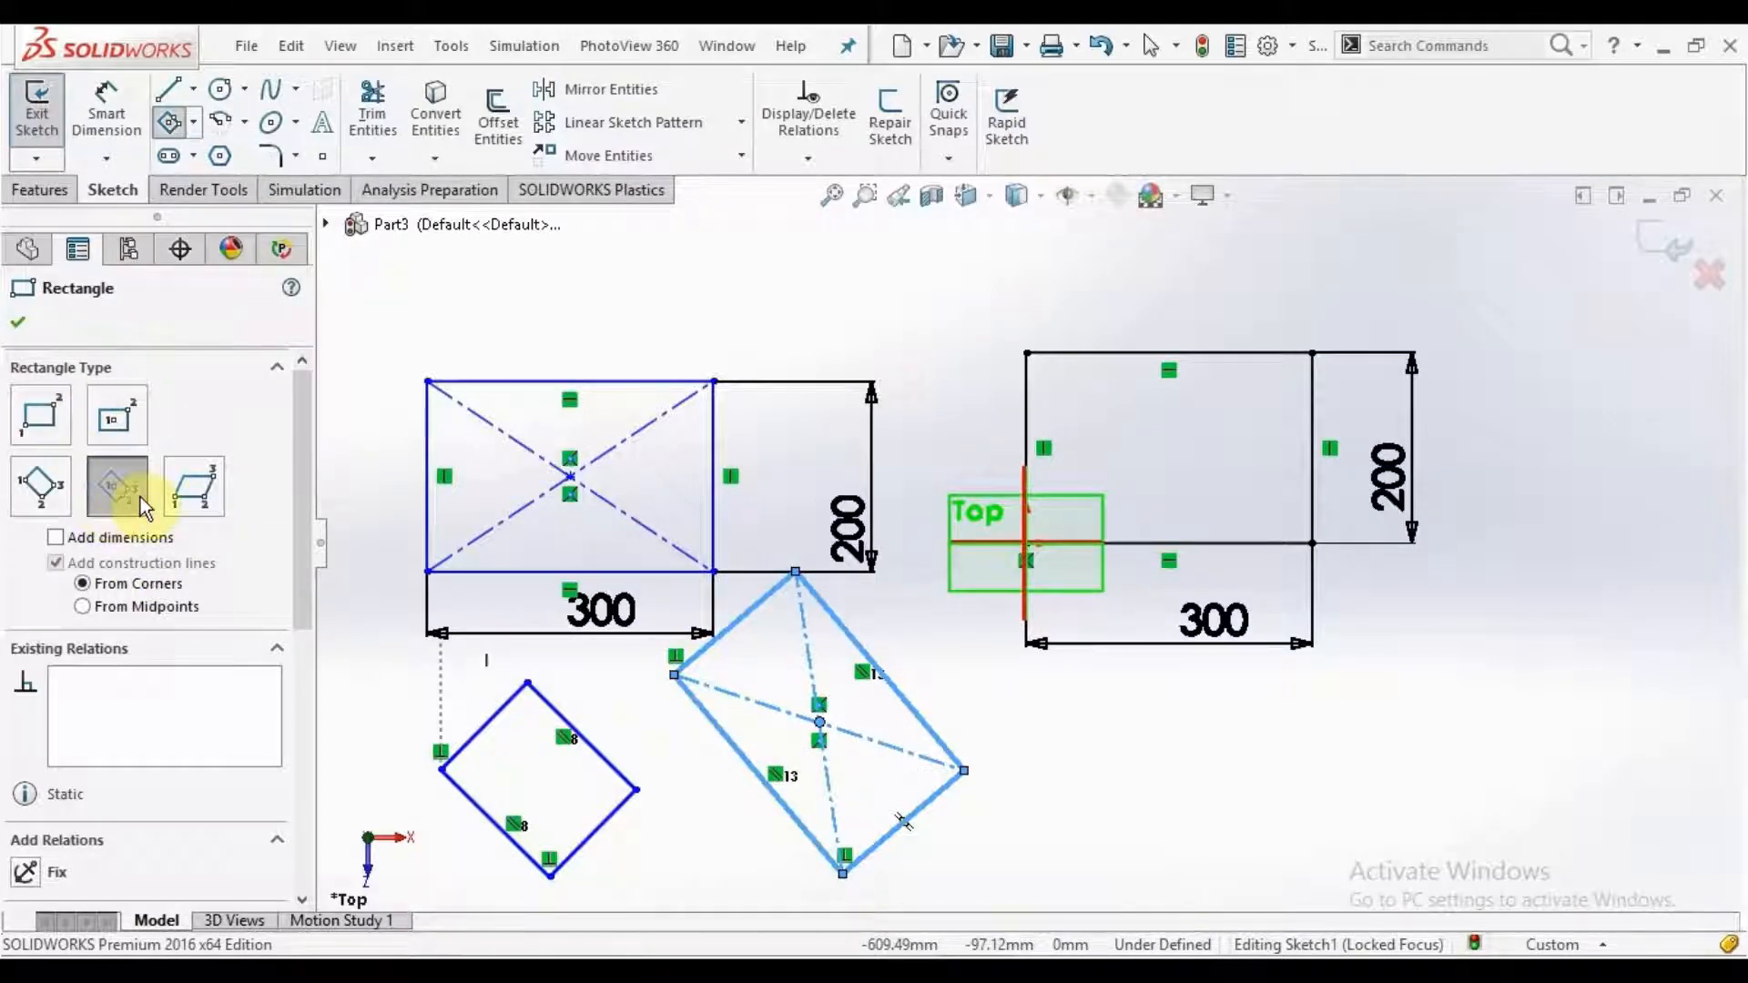
# Step: Sketch a parallelogram below the corner rectangle, with a horizontal base about 241 mm long and slanted sides about 158 mm
pyautogui.click(192, 490)
pyautogui.click(1453, 845)
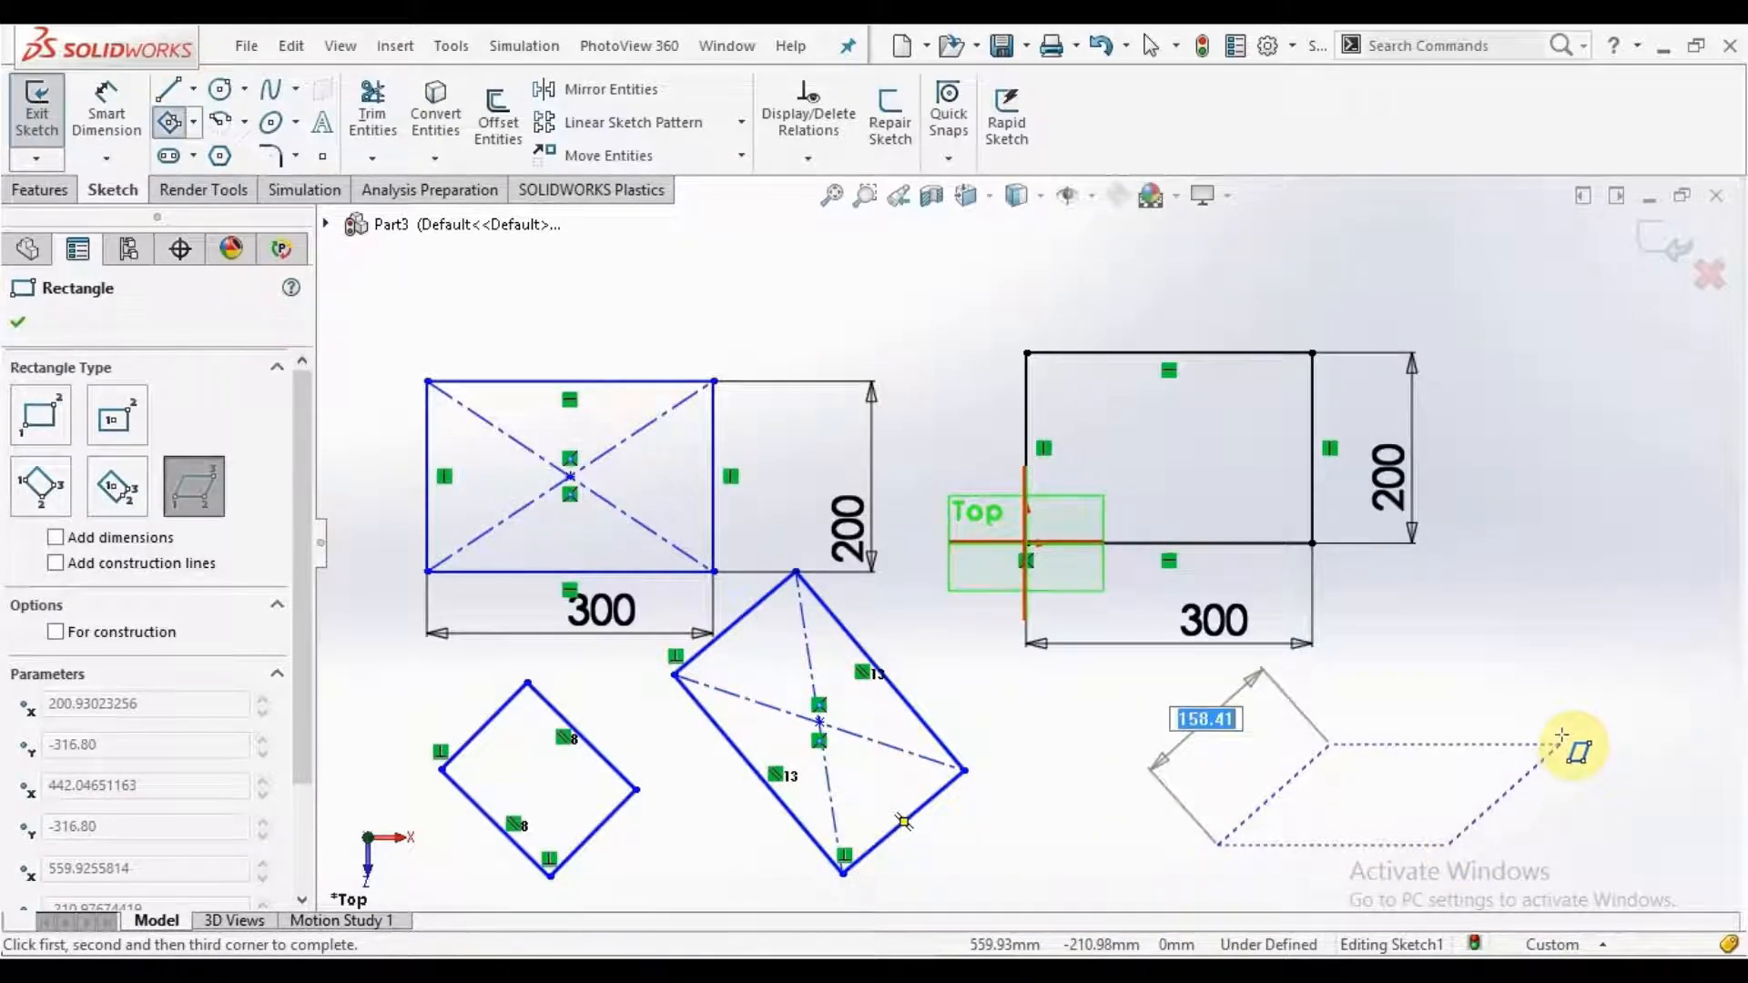
pyautogui.click(1561, 744)
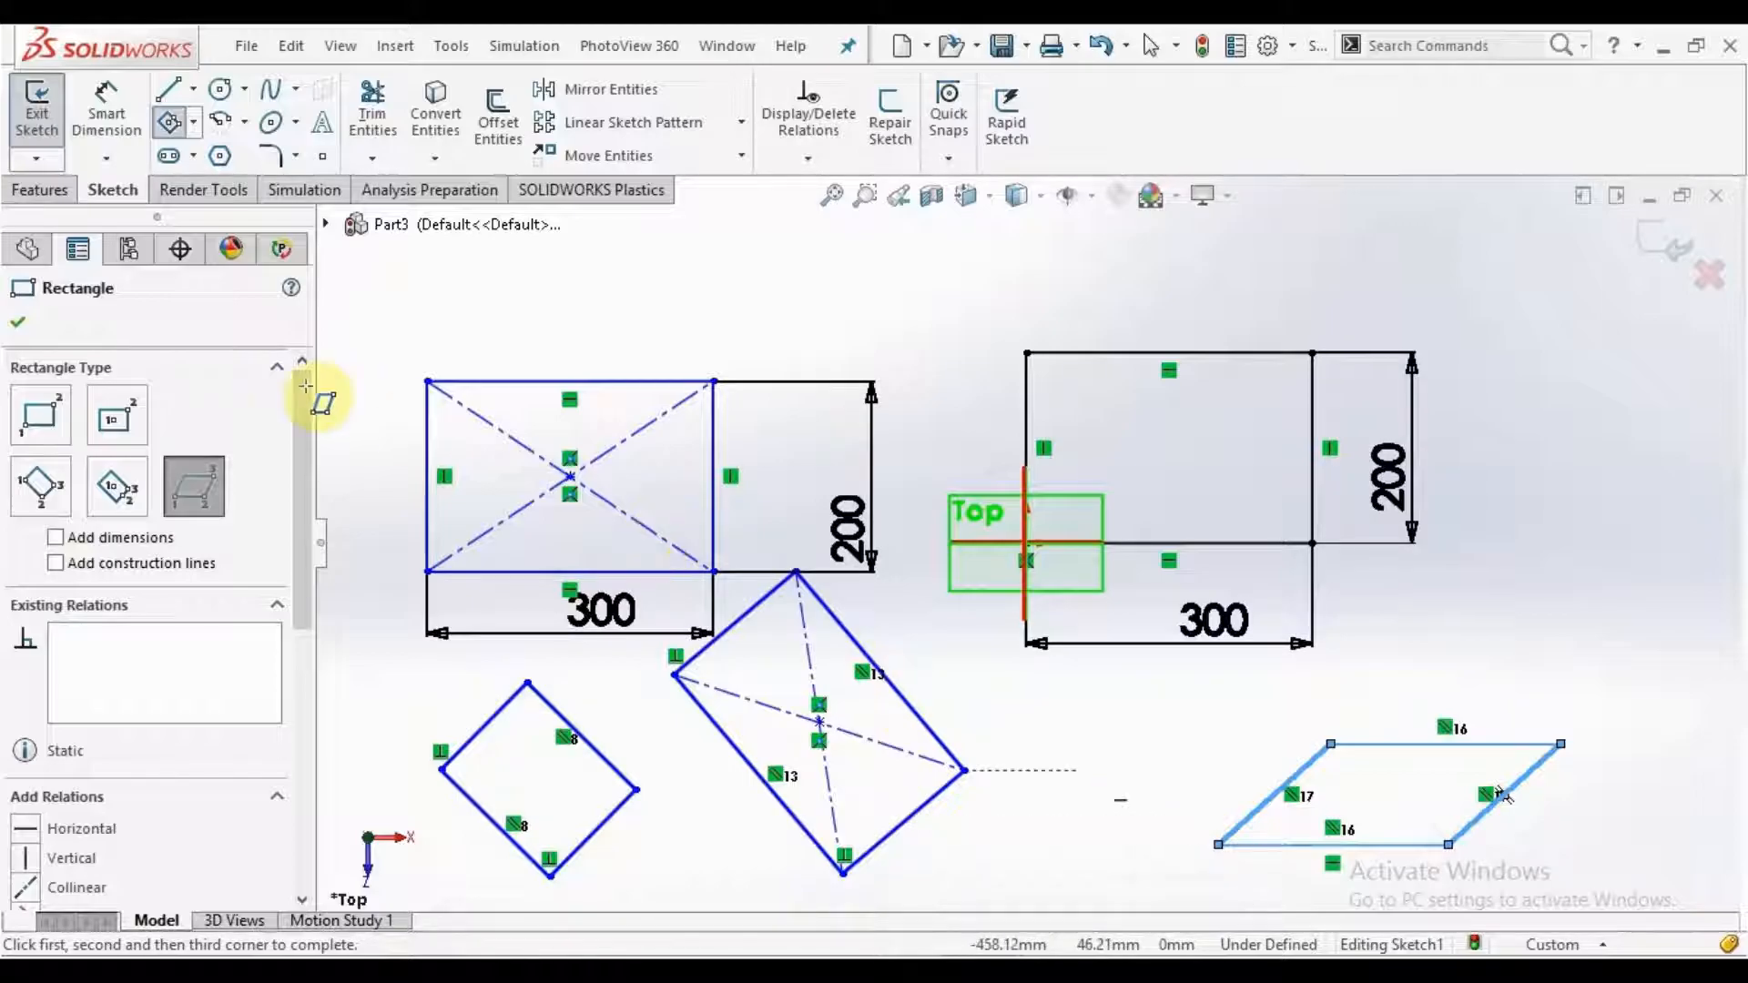
pyautogui.click(15, 324)
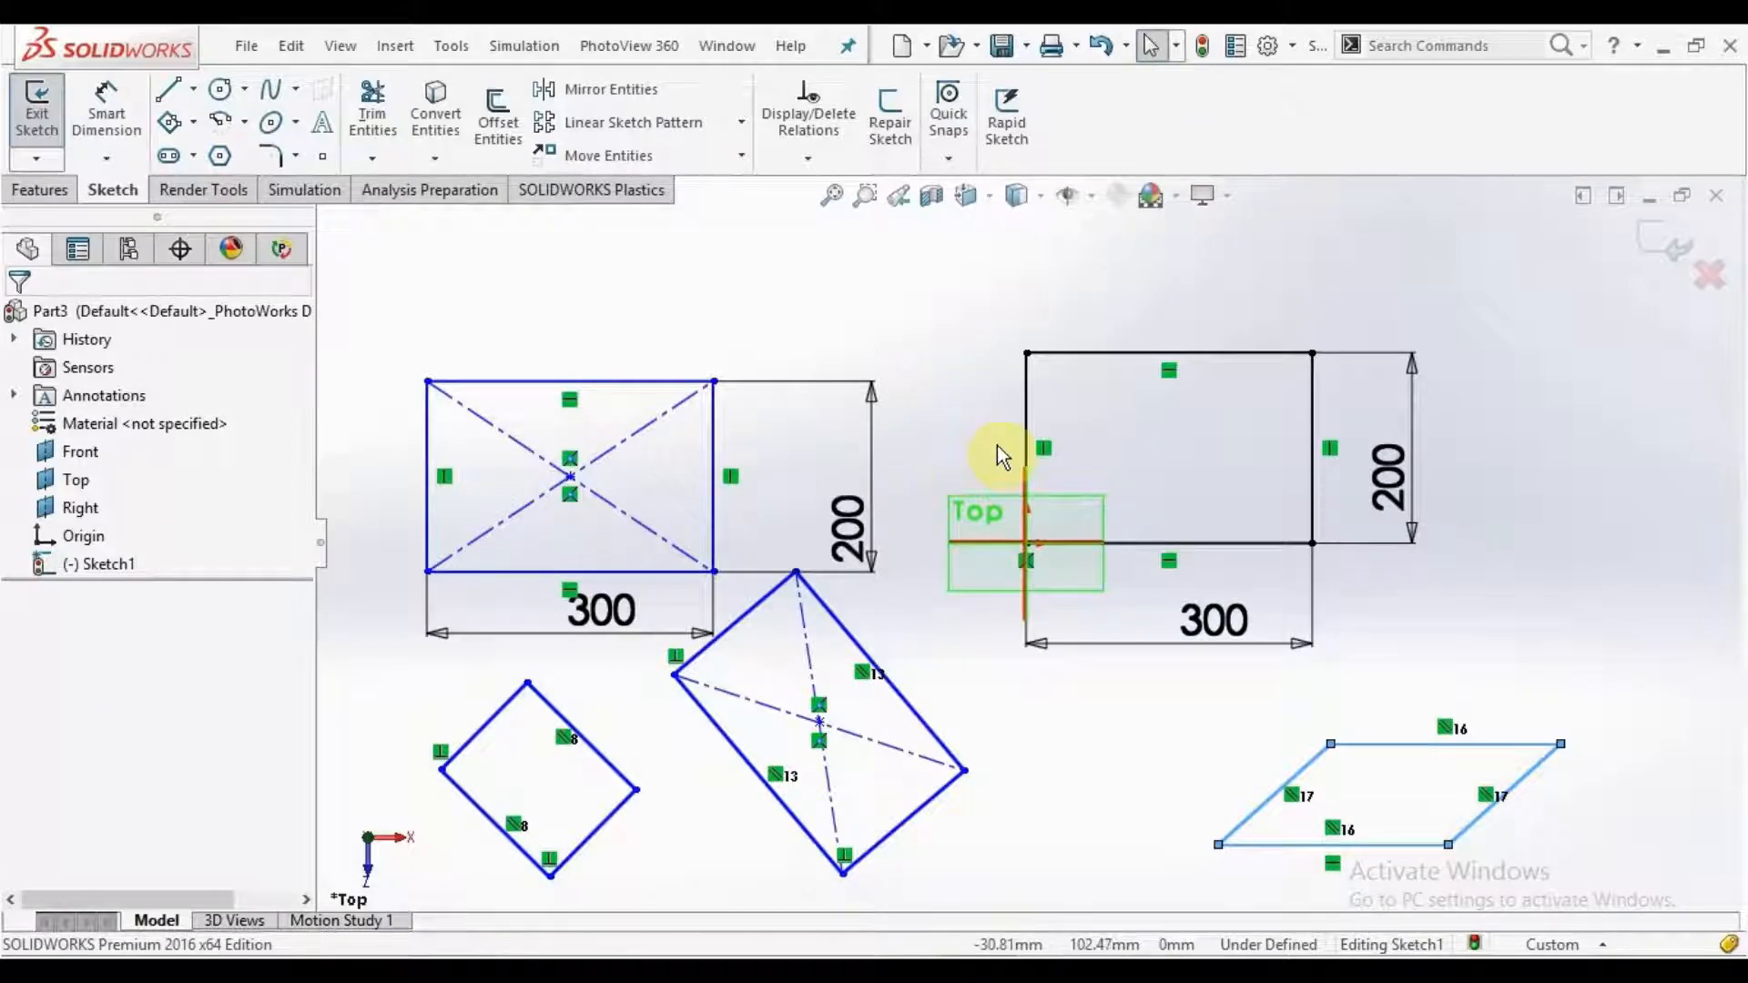
# Step: Delete all rectangles, the parallelogram and their dimensions from the sketch
pyautogui.doubleClick(1645, 299)
pyautogui.moveTo(1593, 322)
pyautogui.mouseDown()
pyautogui.moveTo(832, 752)
pyautogui.moveTo(455, 892)
pyautogui.moveTo(402, 883)
pyautogui.mouseUp()
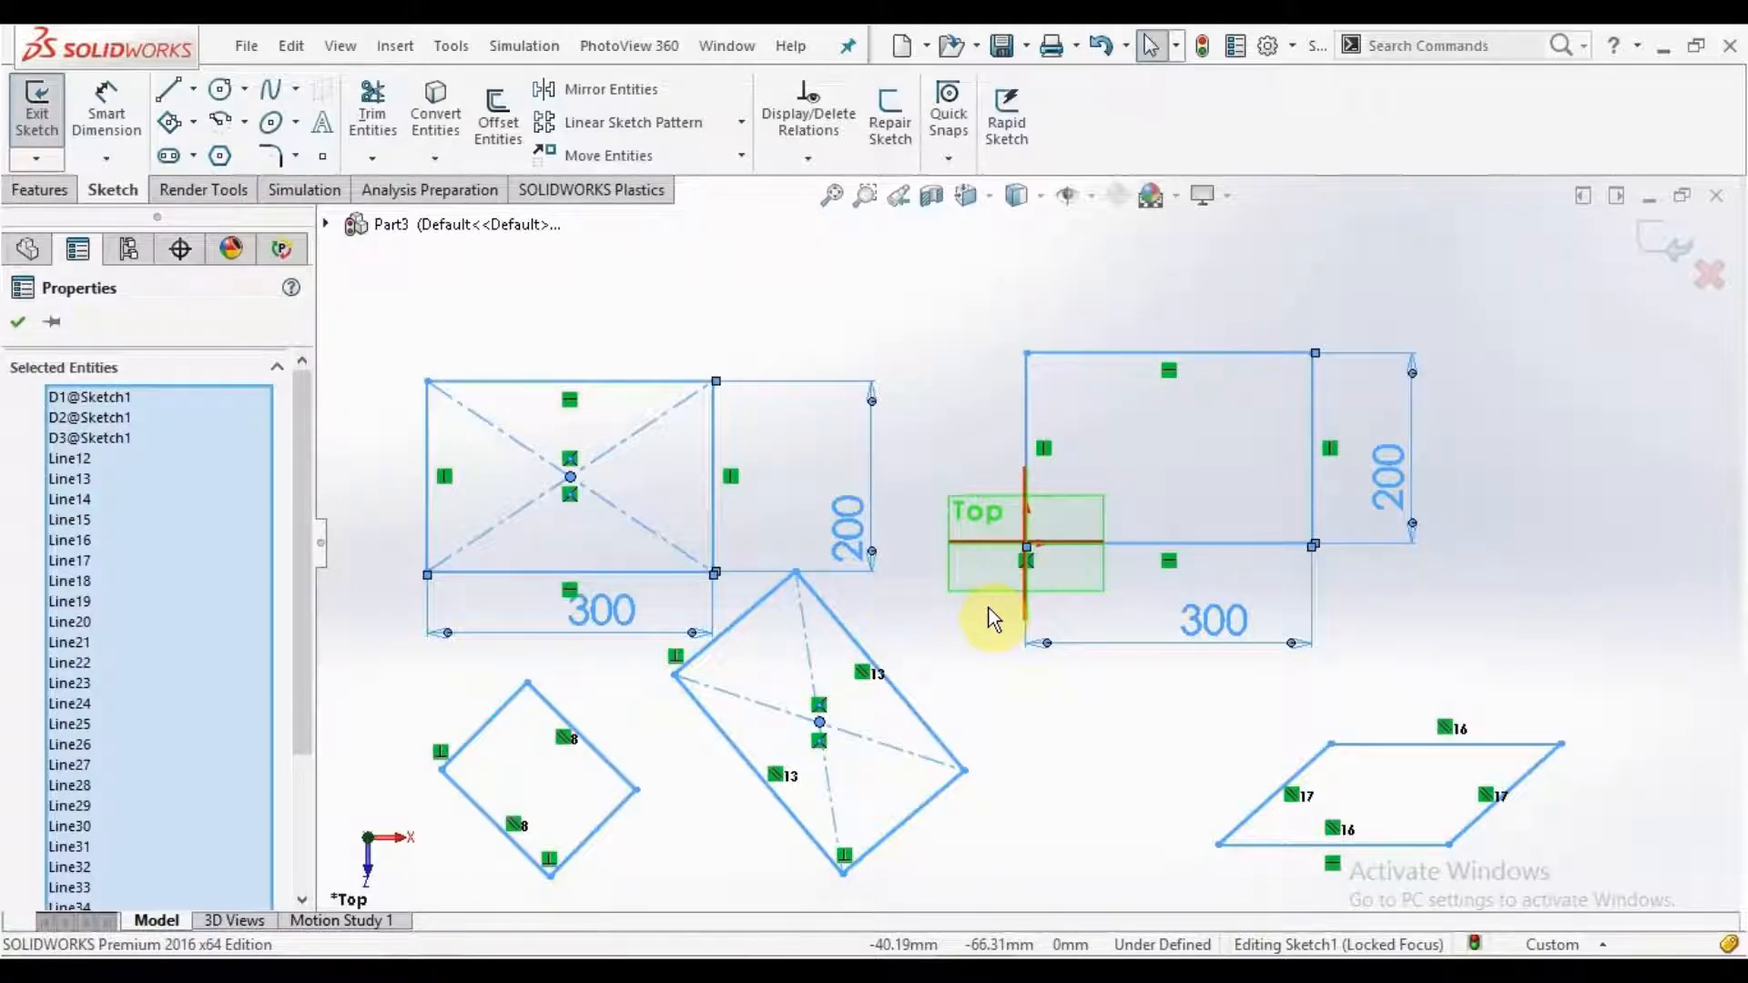
pyautogui.press('Delete')
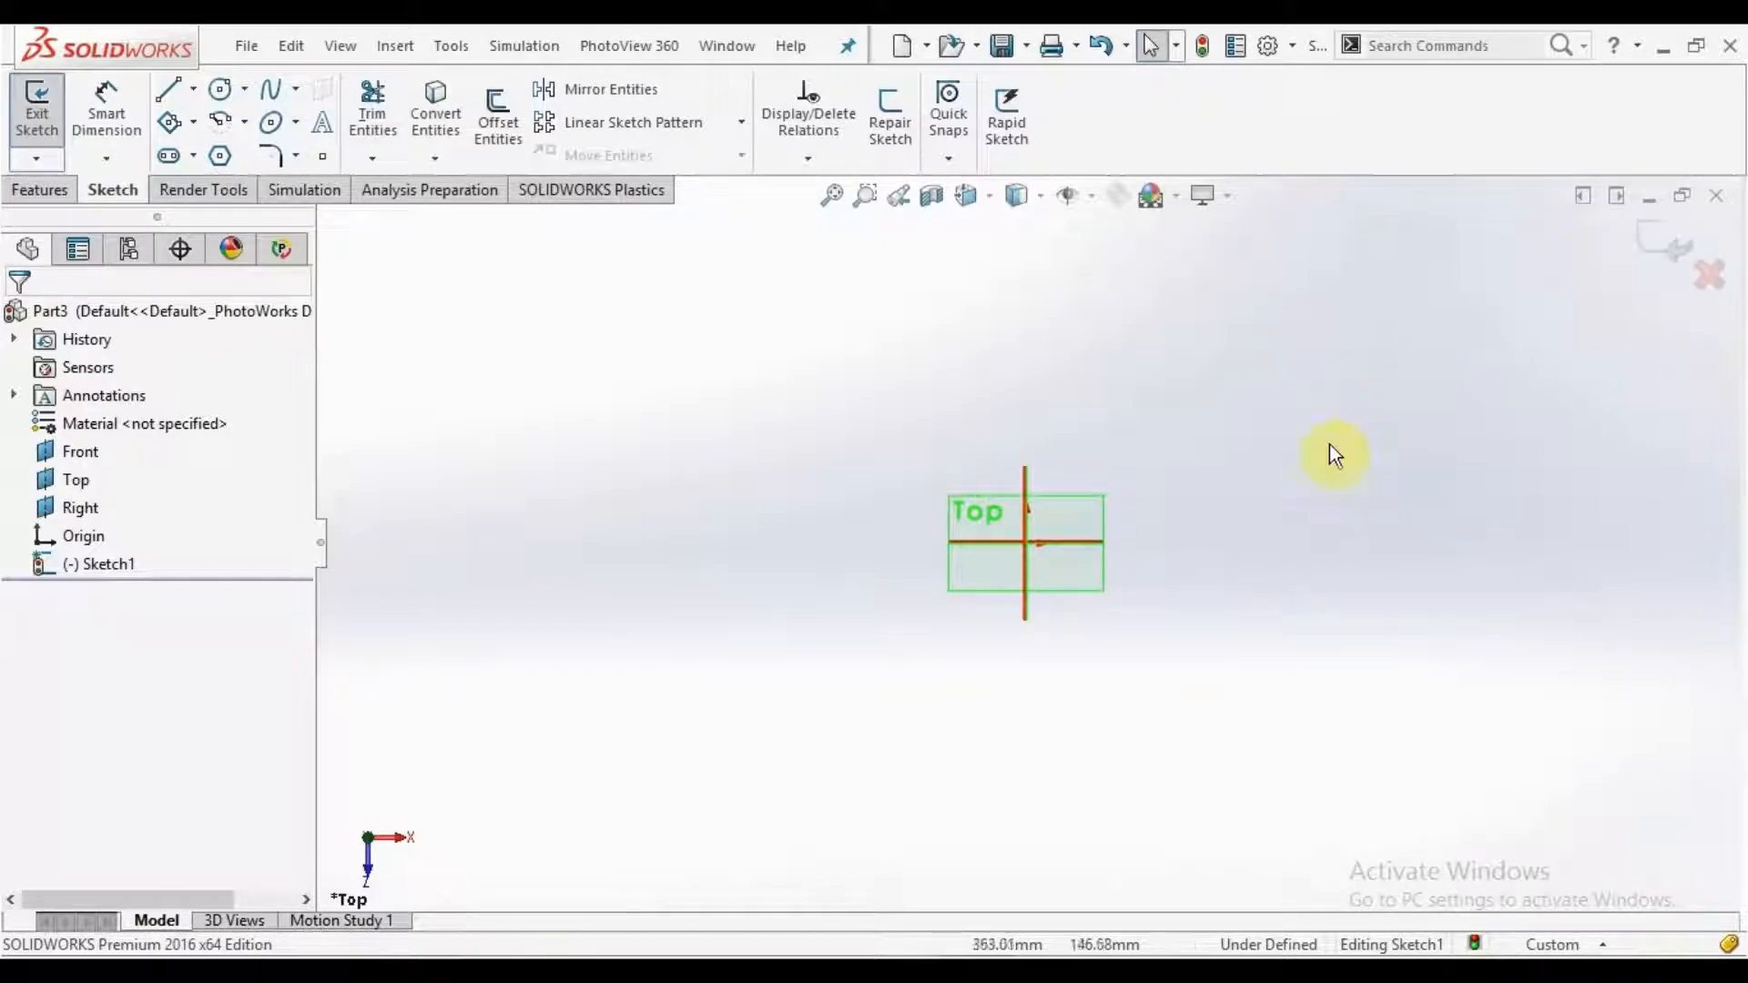
# Step: Sketch a horizontal straight slot from the origin to the right, about 149 mm between centers and 84 mm wide
pyautogui.scroll(-1, 1120, 599)
pyautogui.scroll(-2, 1202, 521)
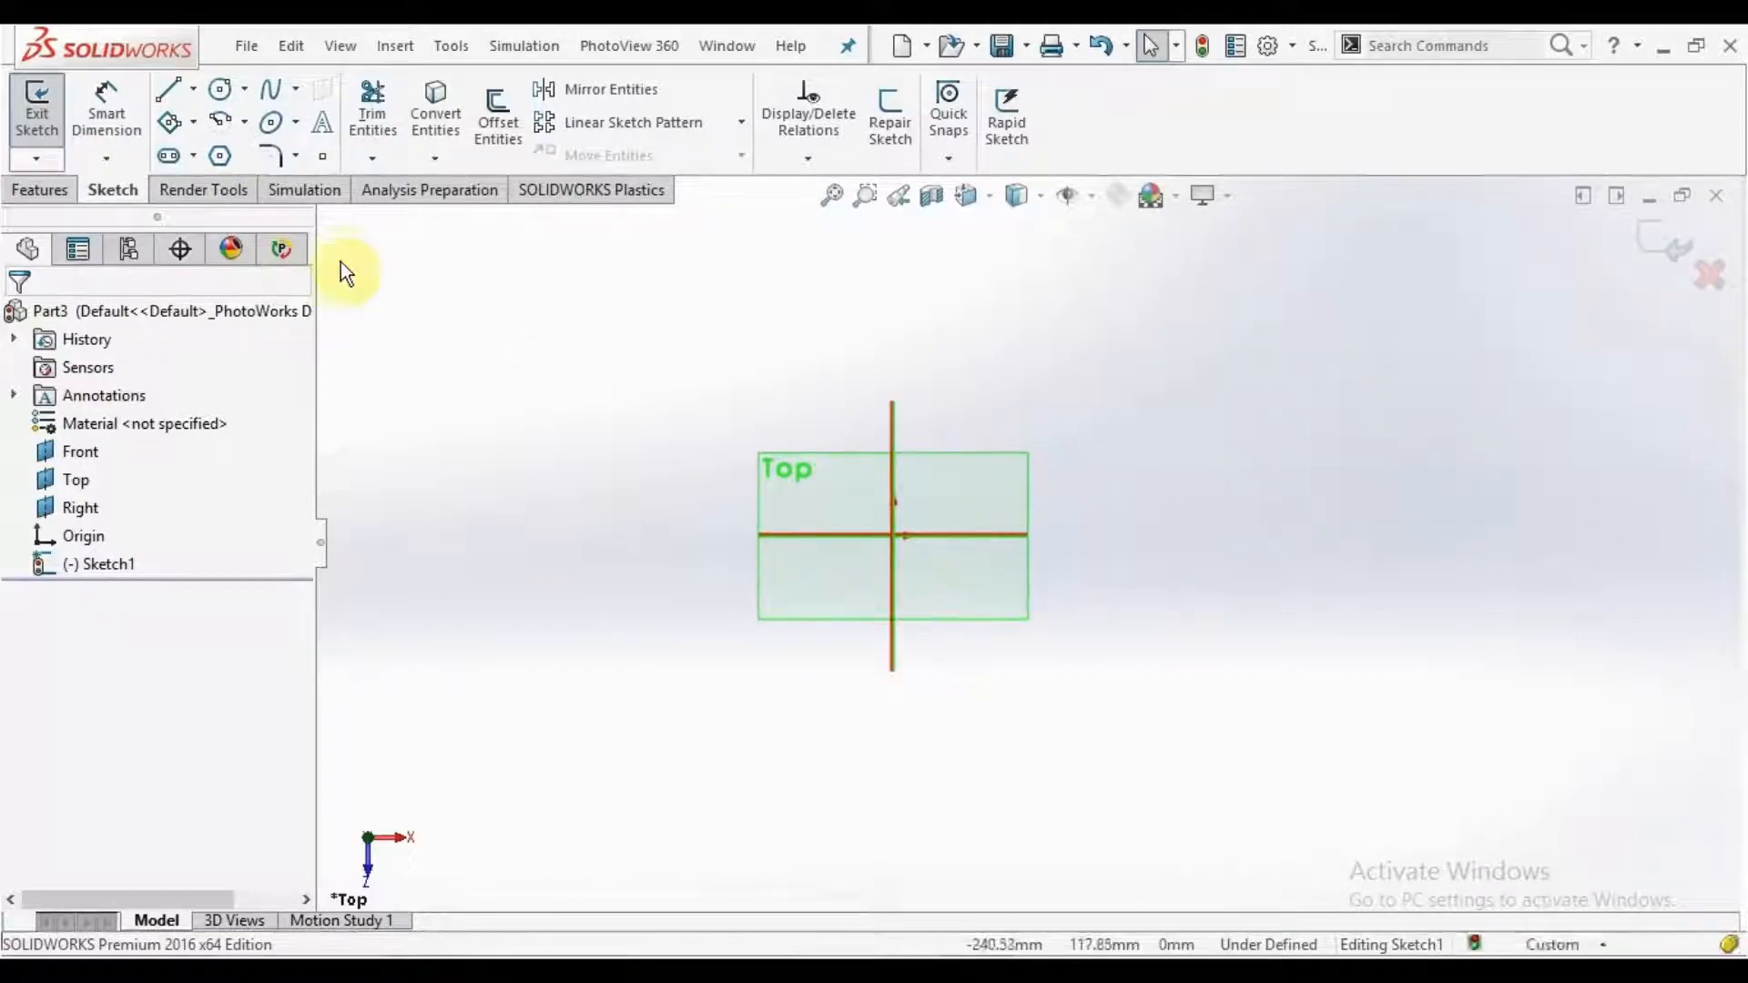
pyautogui.click(196, 157)
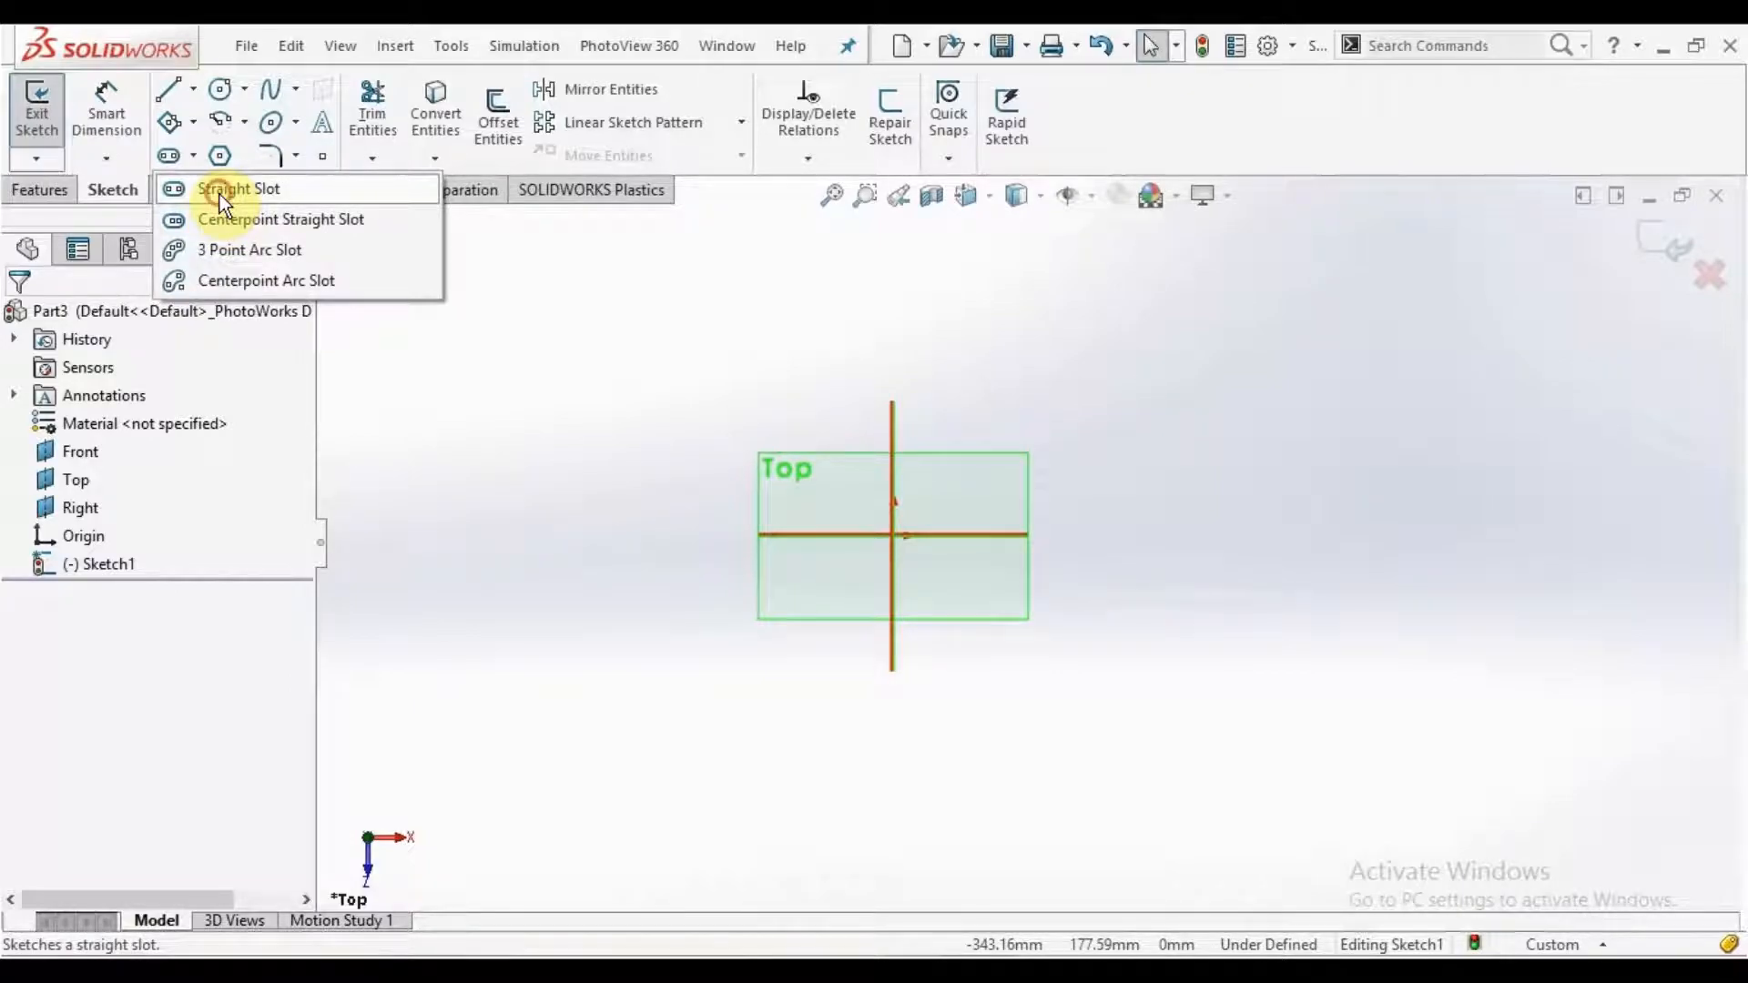
pyautogui.click(221, 193)
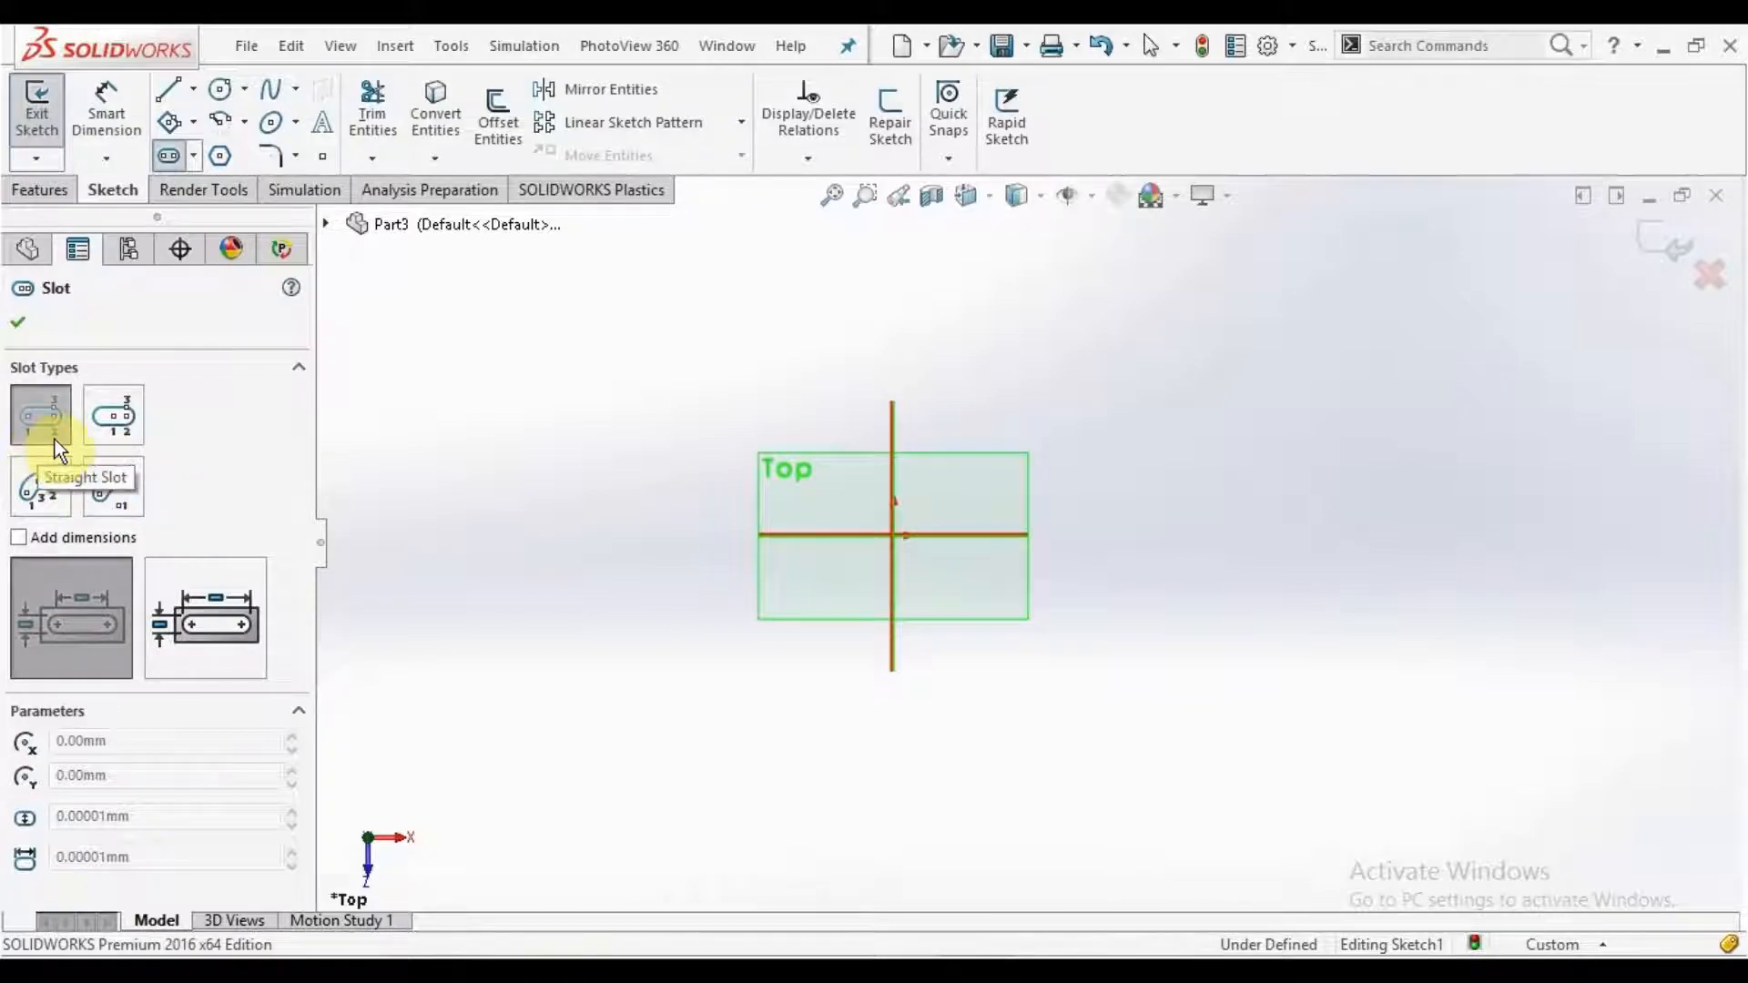
pyautogui.click(900, 538)
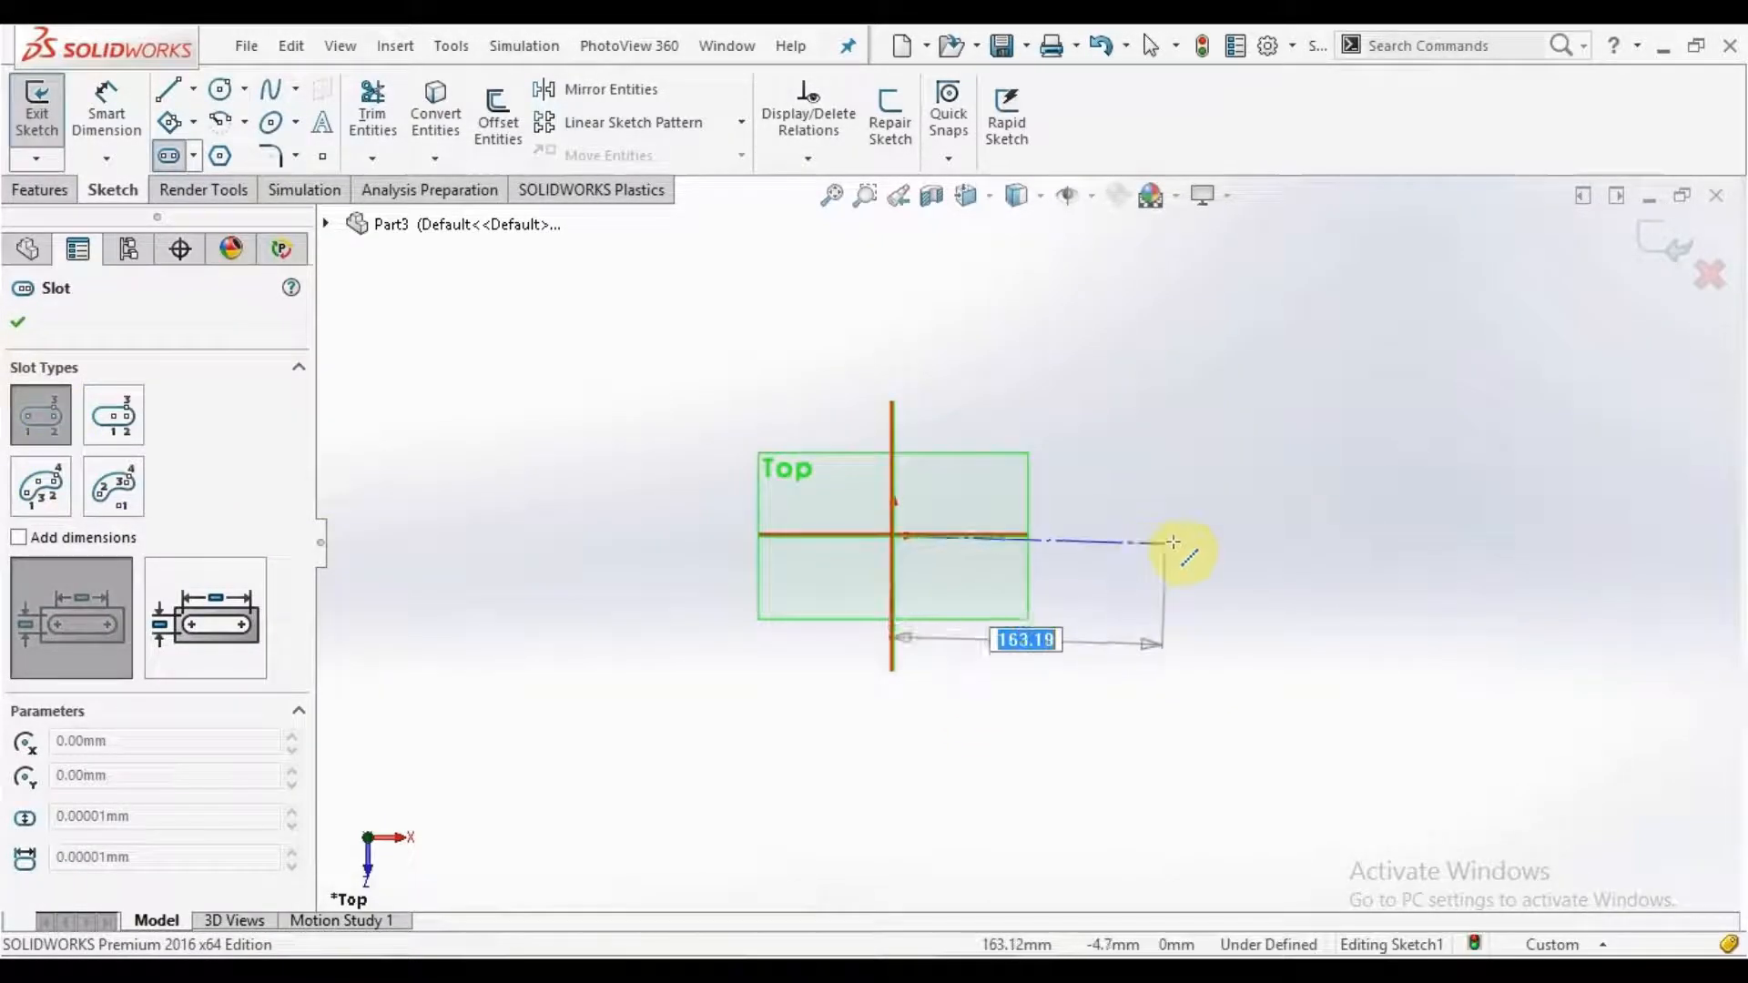
pyautogui.click(1143, 535)
pyautogui.click(1179, 467)
pyautogui.rightClick(1220, 446)
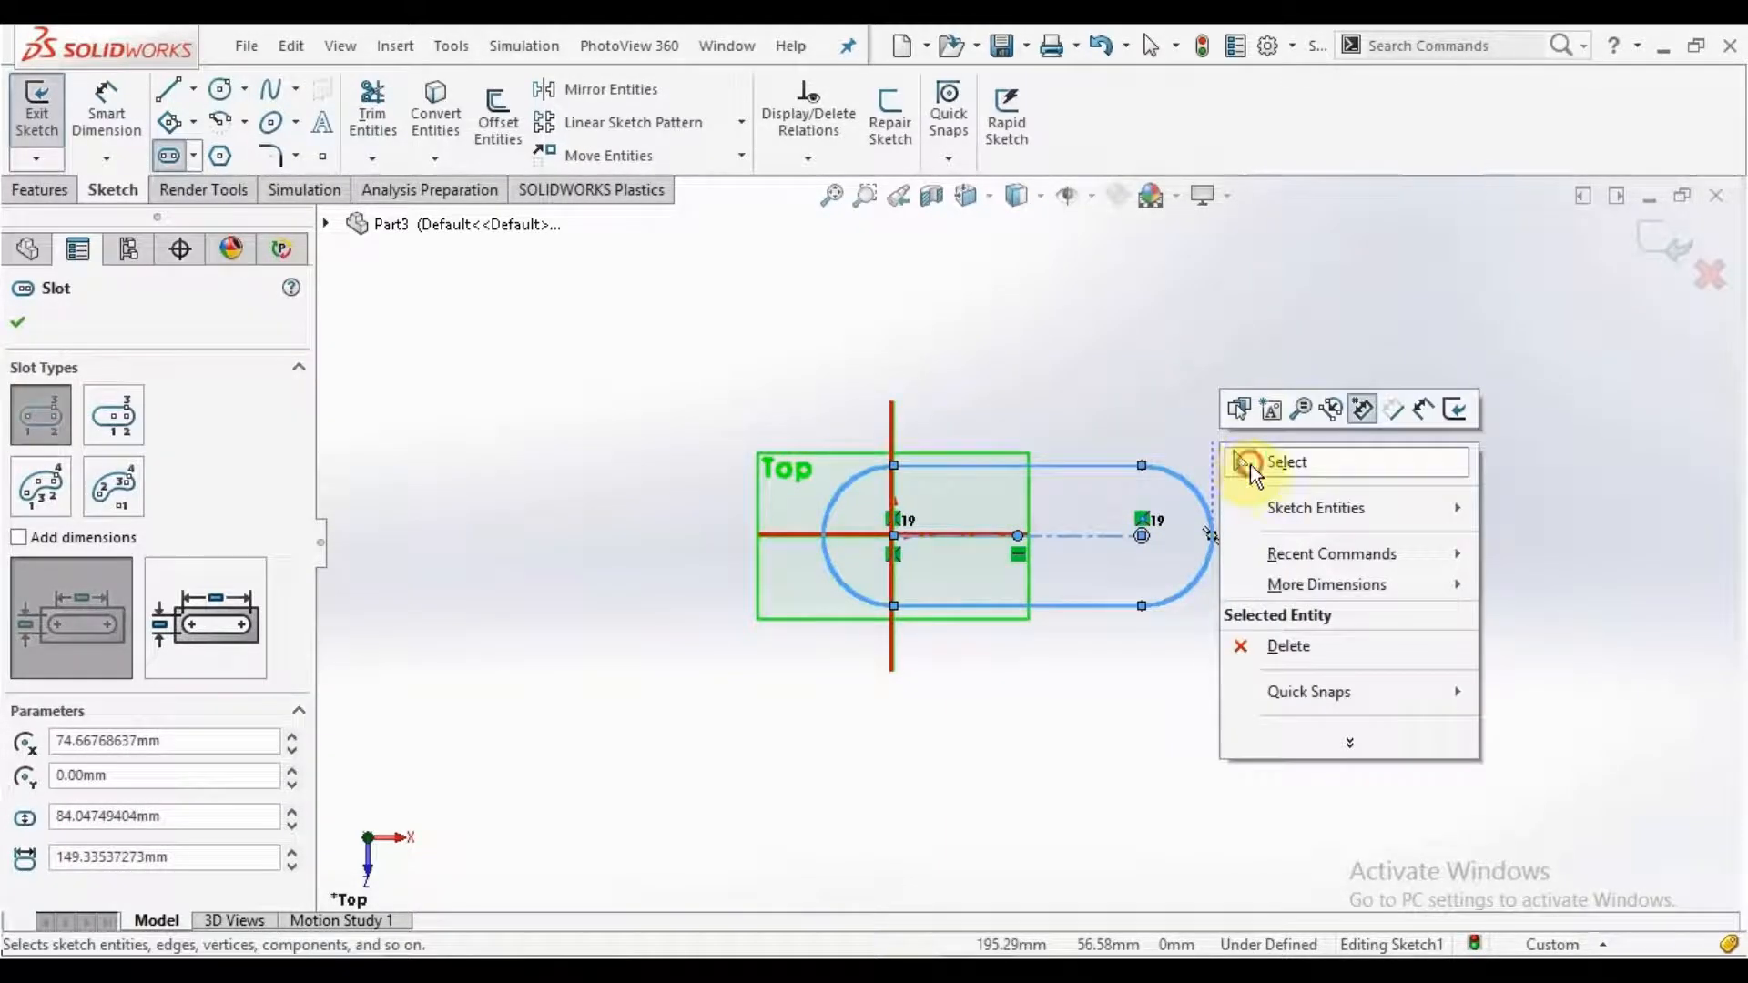
pyautogui.click(1252, 464)
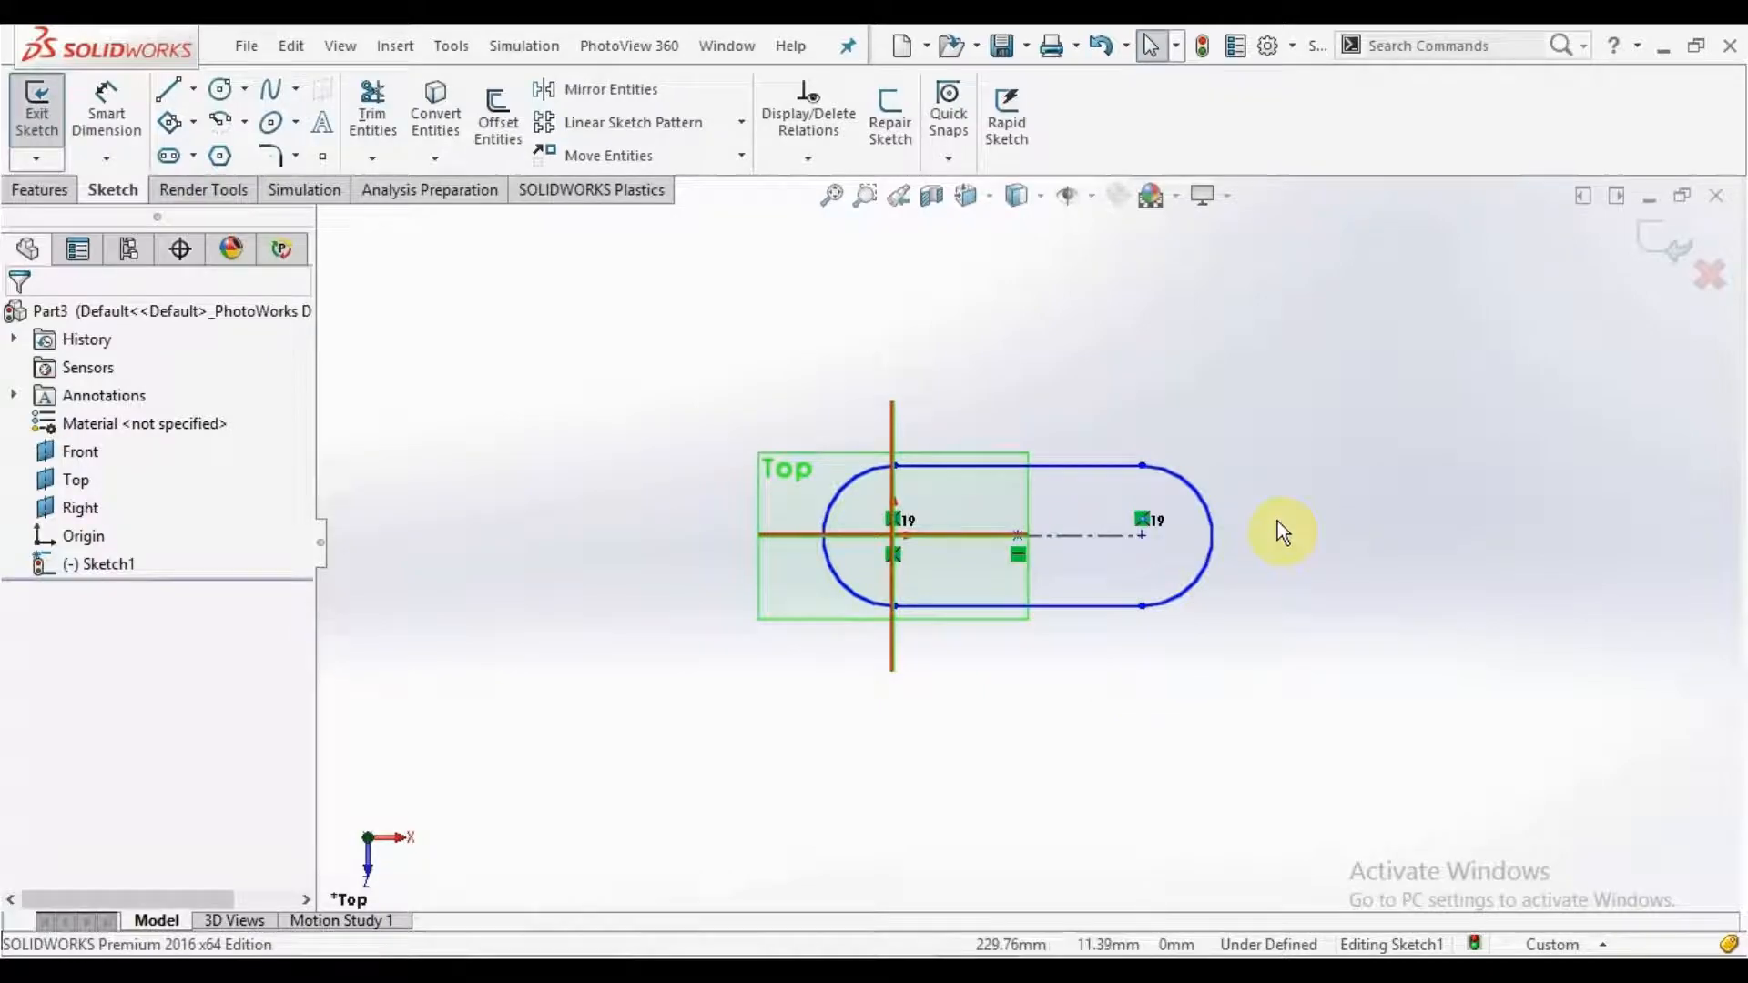
# Step: Sketch a horizontal centerpoint straight slot below and left of the origin slot, about 170 mm between centers and 66 mm wide
pyautogui.click(197, 155)
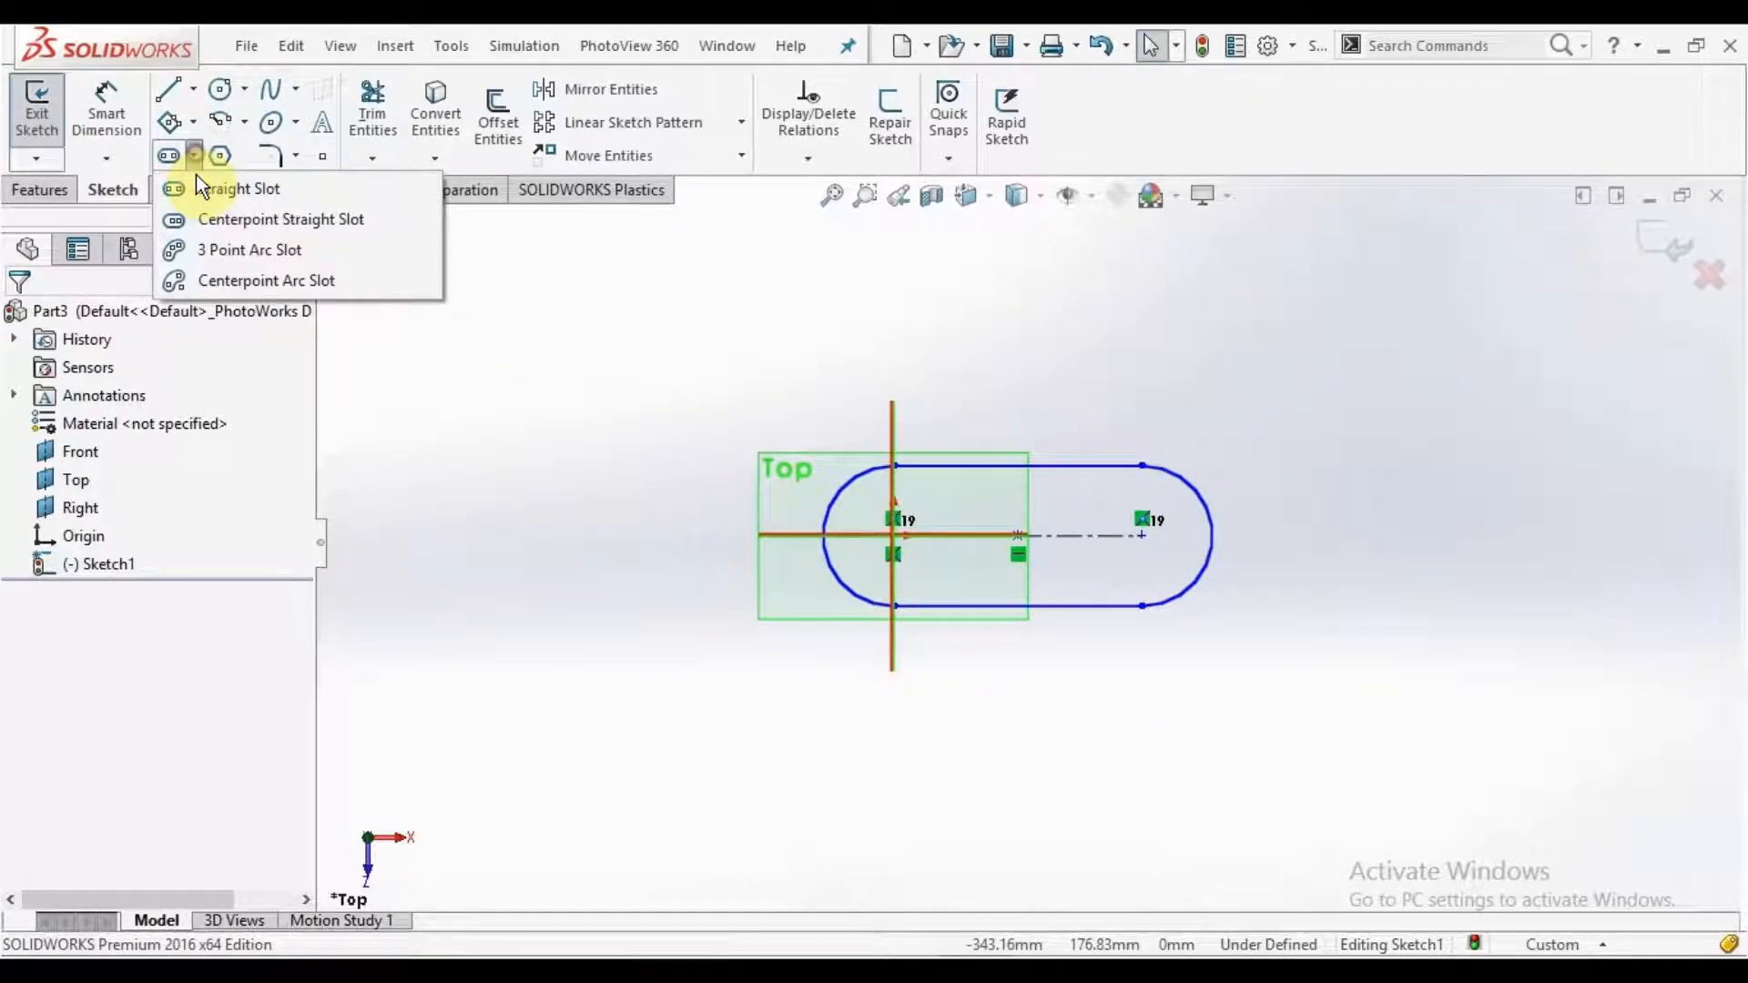
pyautogui.click(255, 224)
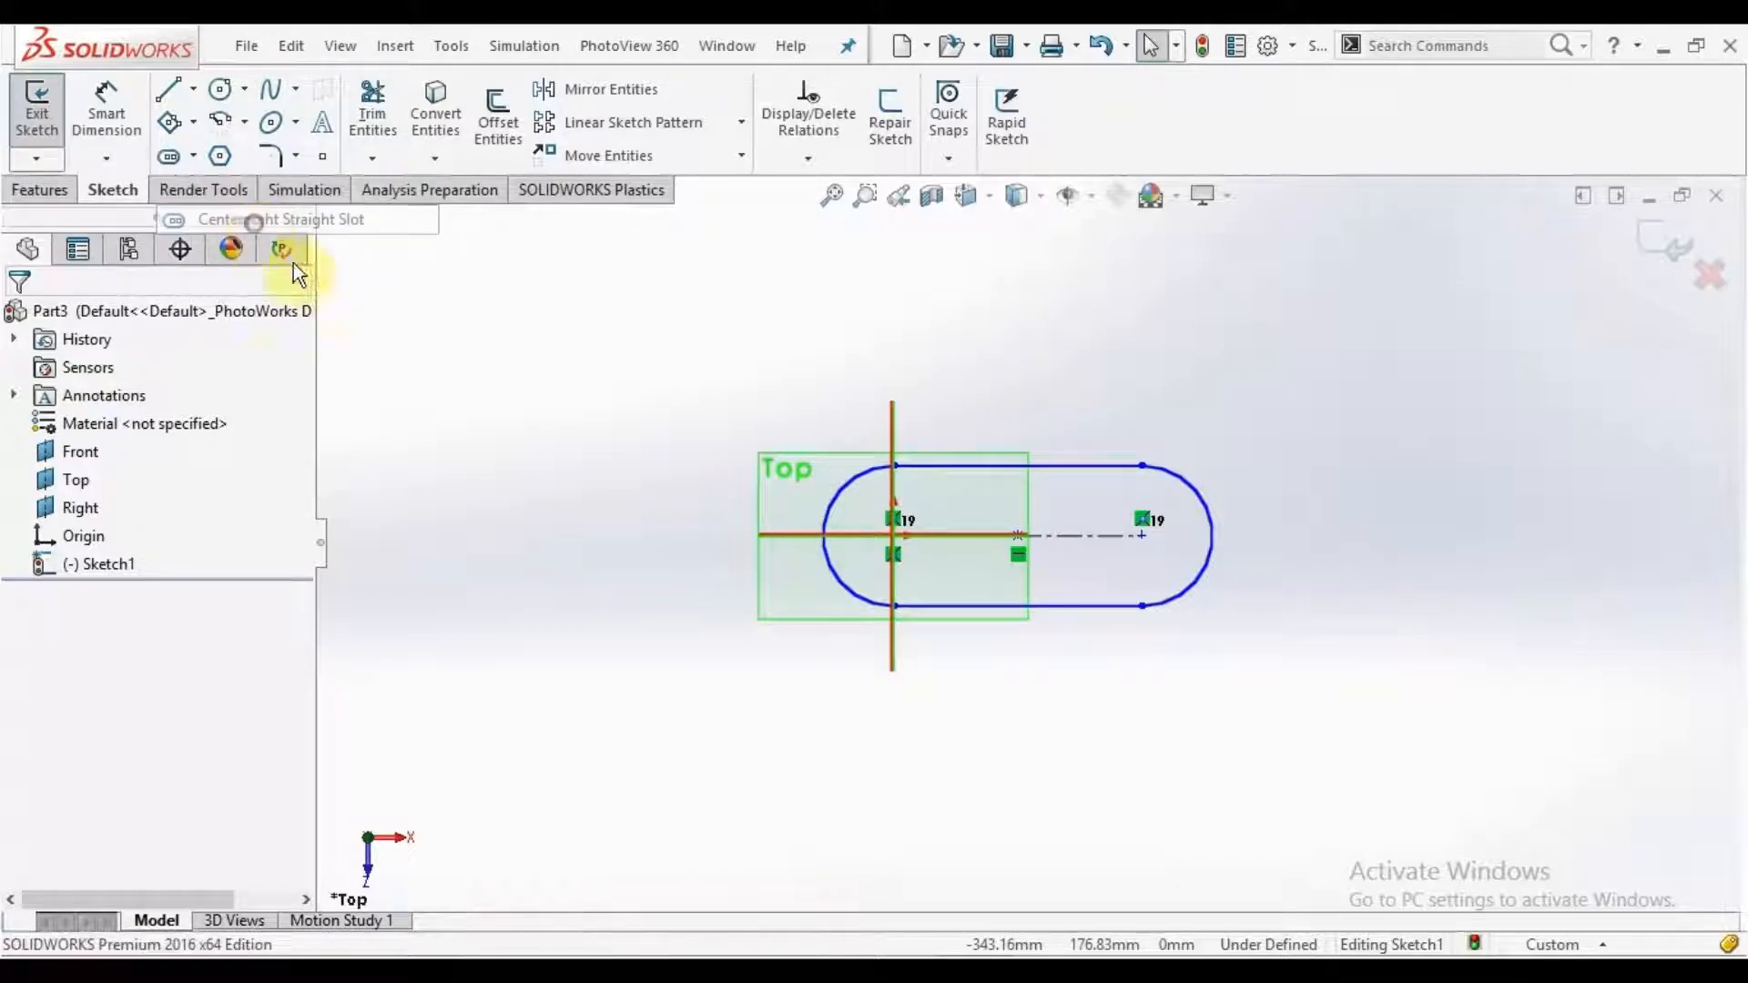
pyautogui.click(660, 763)
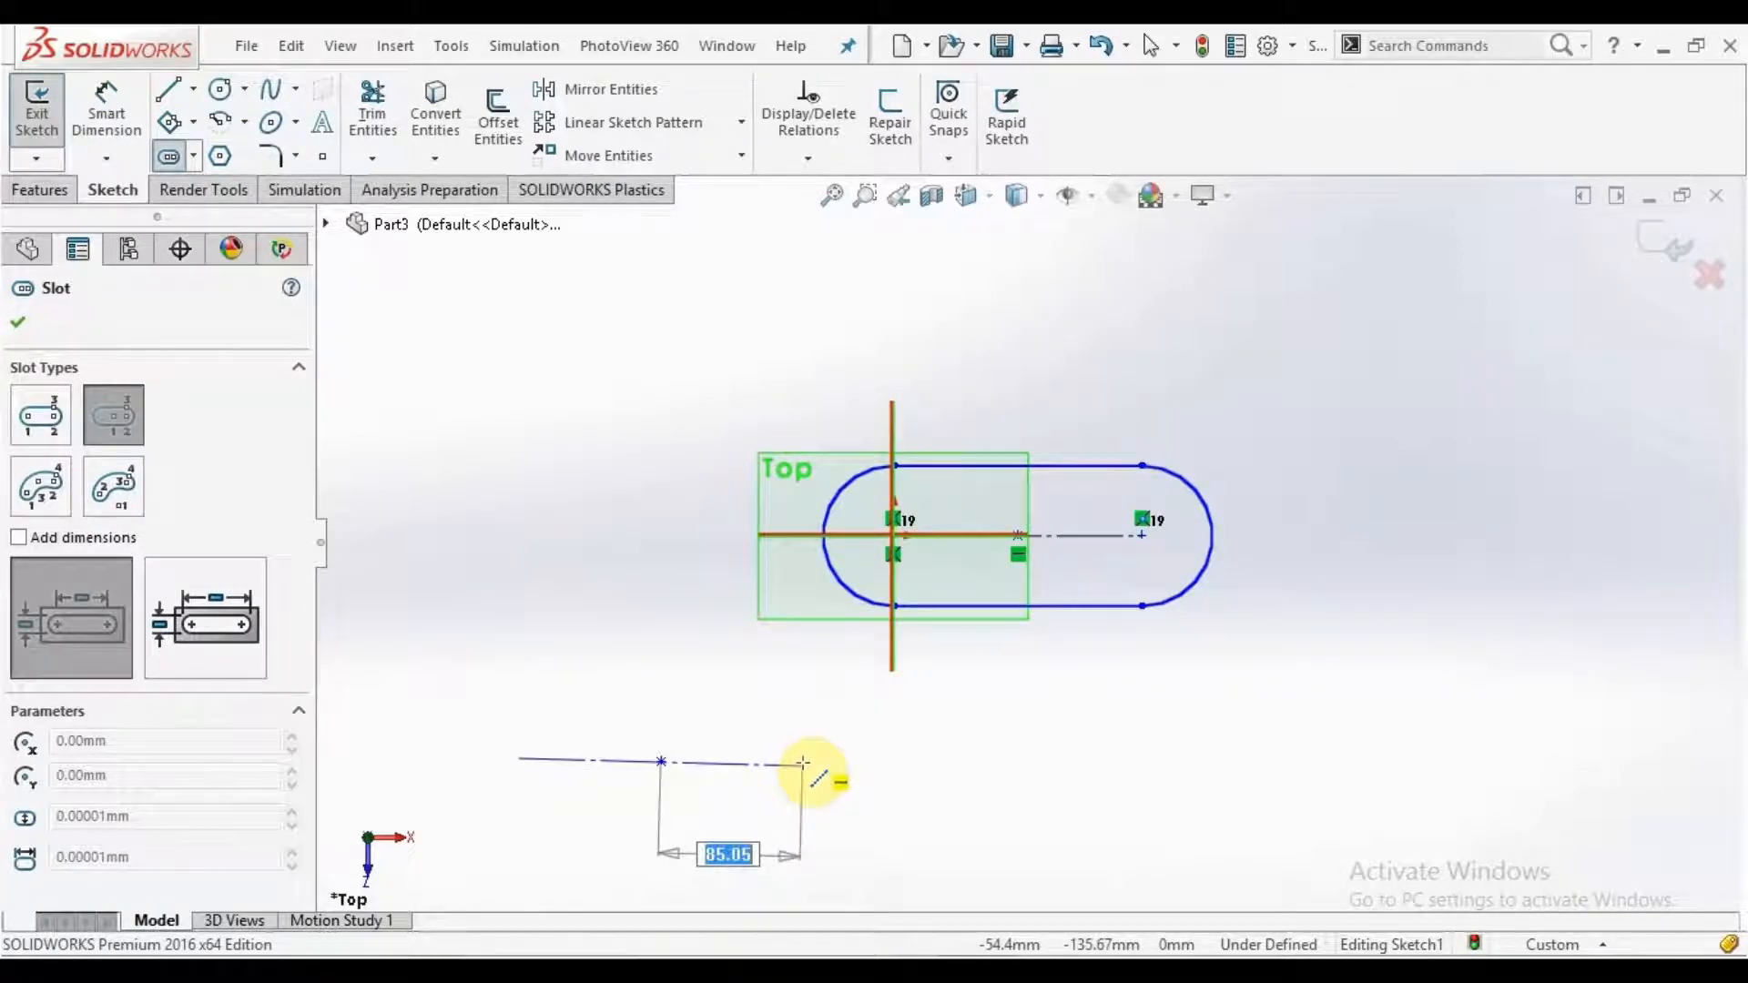
pyautogui.click(803, 763)
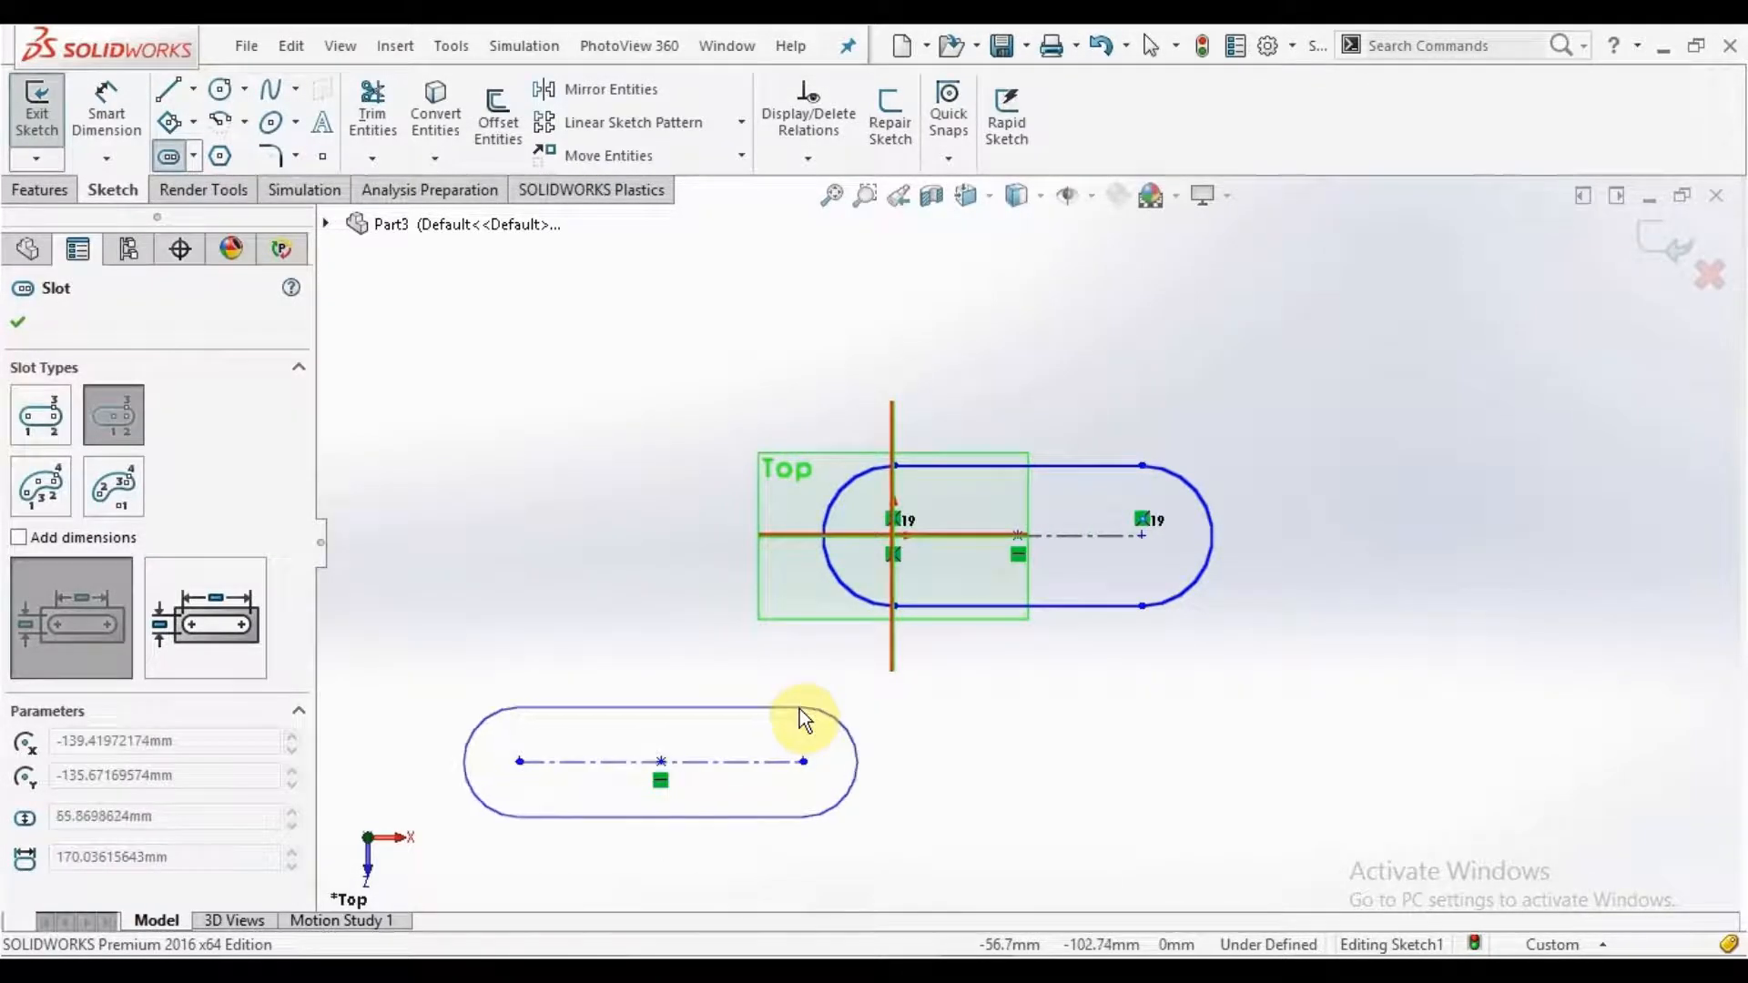
pyautogui.click(800, 708)
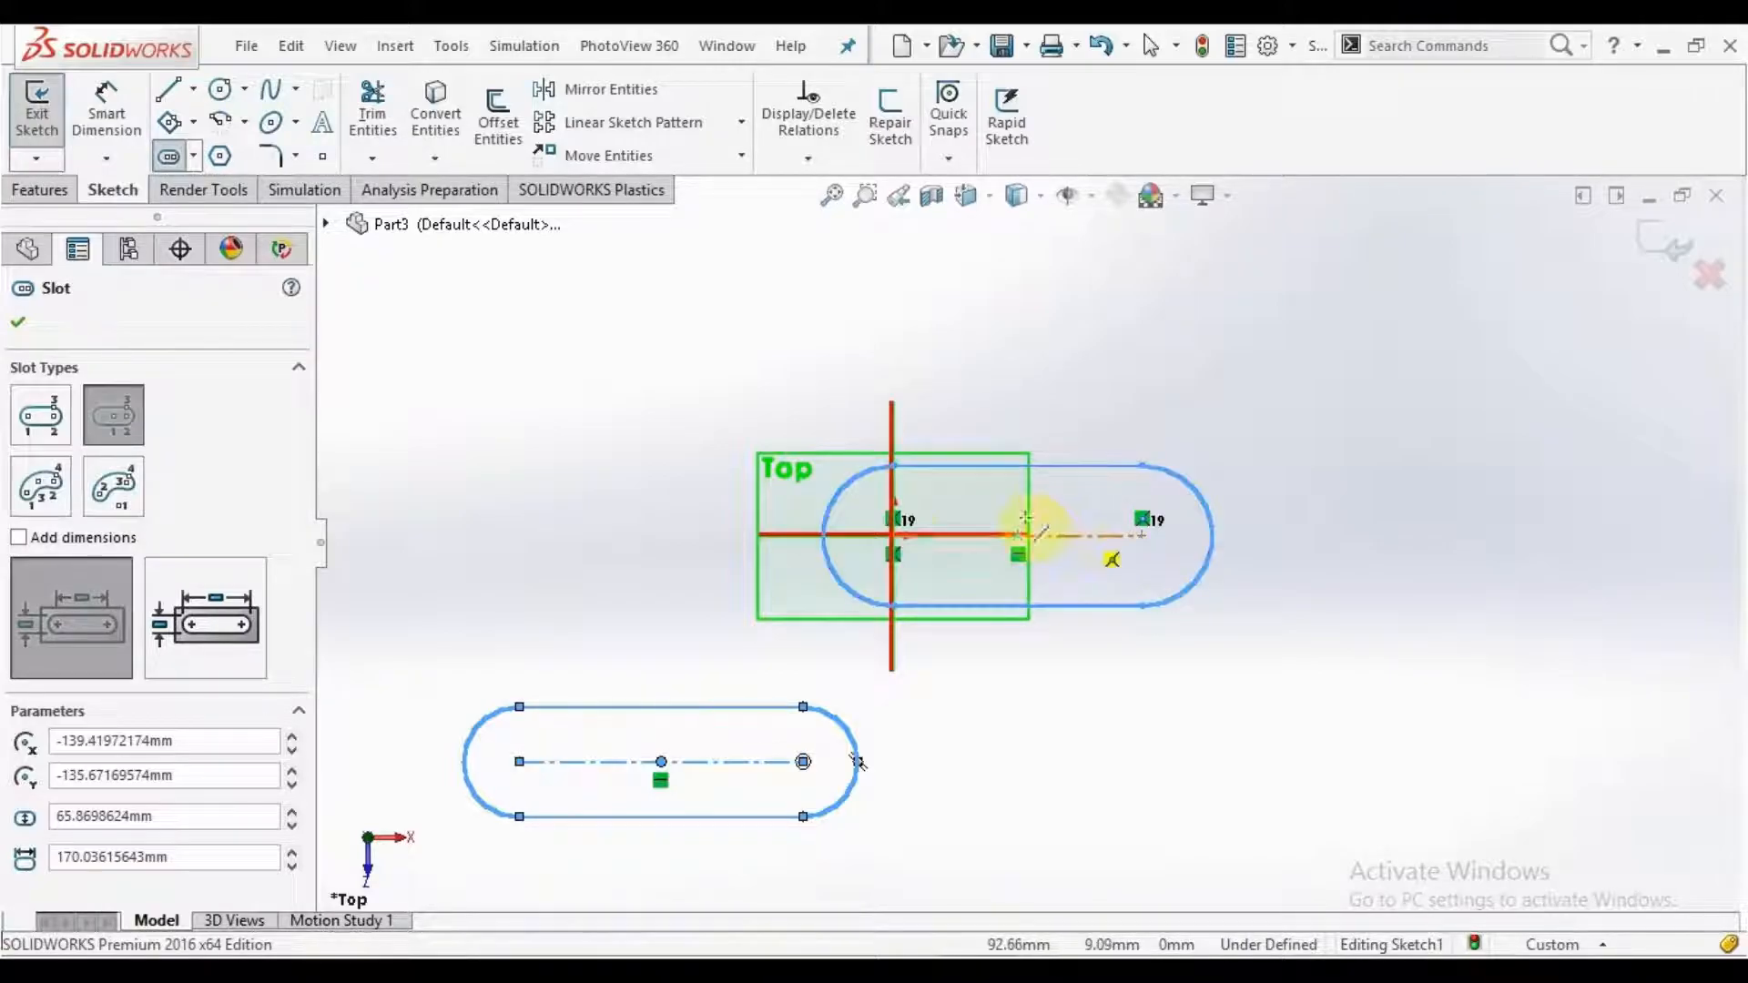
# Step: Sketch a vertical centerpoint straight slot above the horizontal centerpoint slot, about 129 mm between centers and 69 mm wide
pyautogui.click(555, 439)
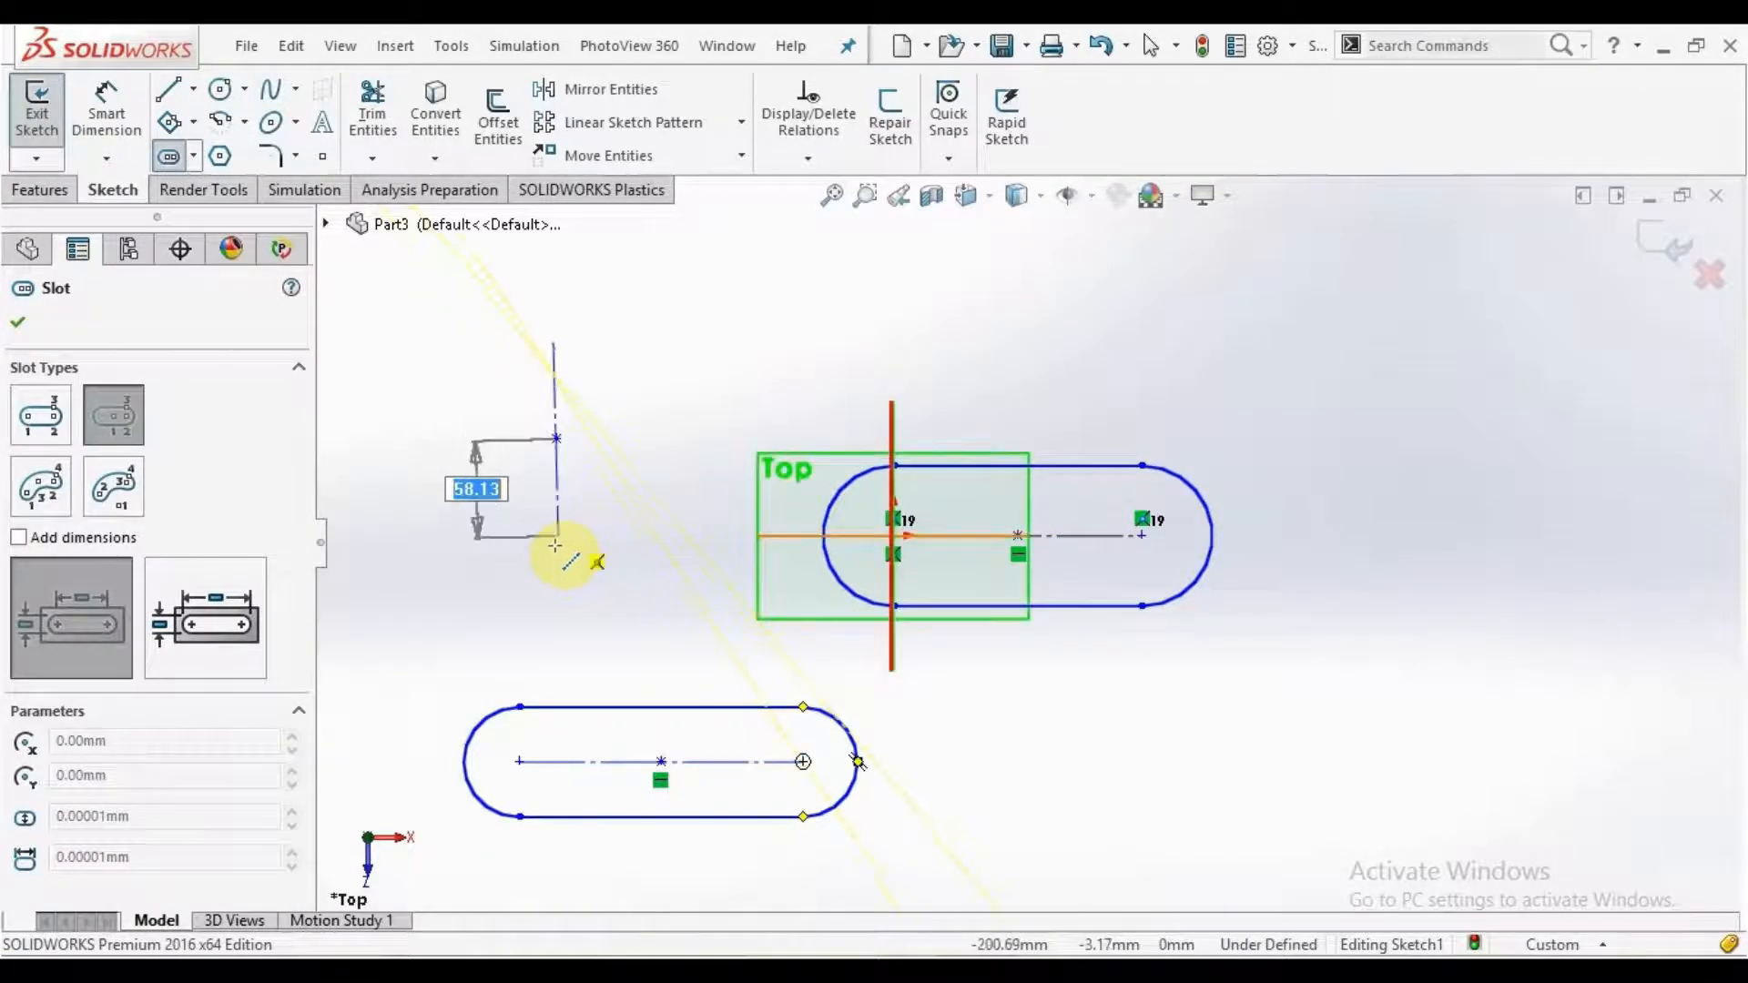
pyautogui.click(556, 545)
pyautogui.click(613, 521)
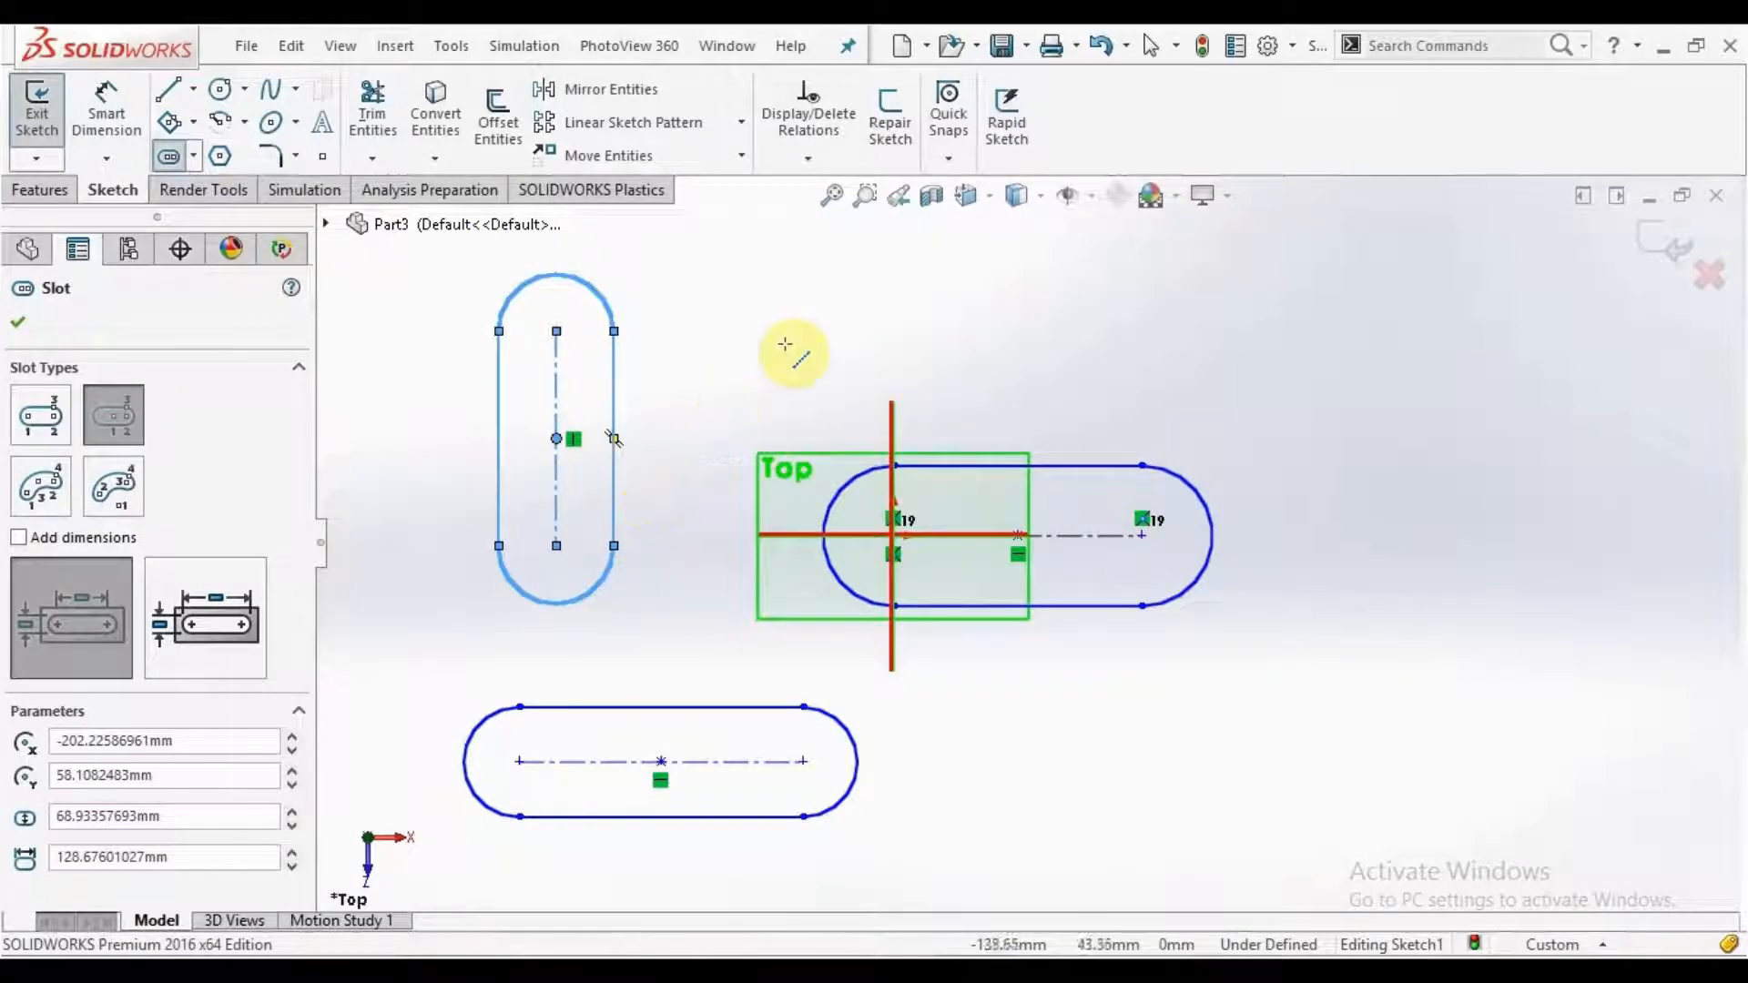
# Step: Sketch a 3 point arc slot to the right of the origin slot, about 161 mm in radius and 61 mm wide
pyautogui.click(46, 505)
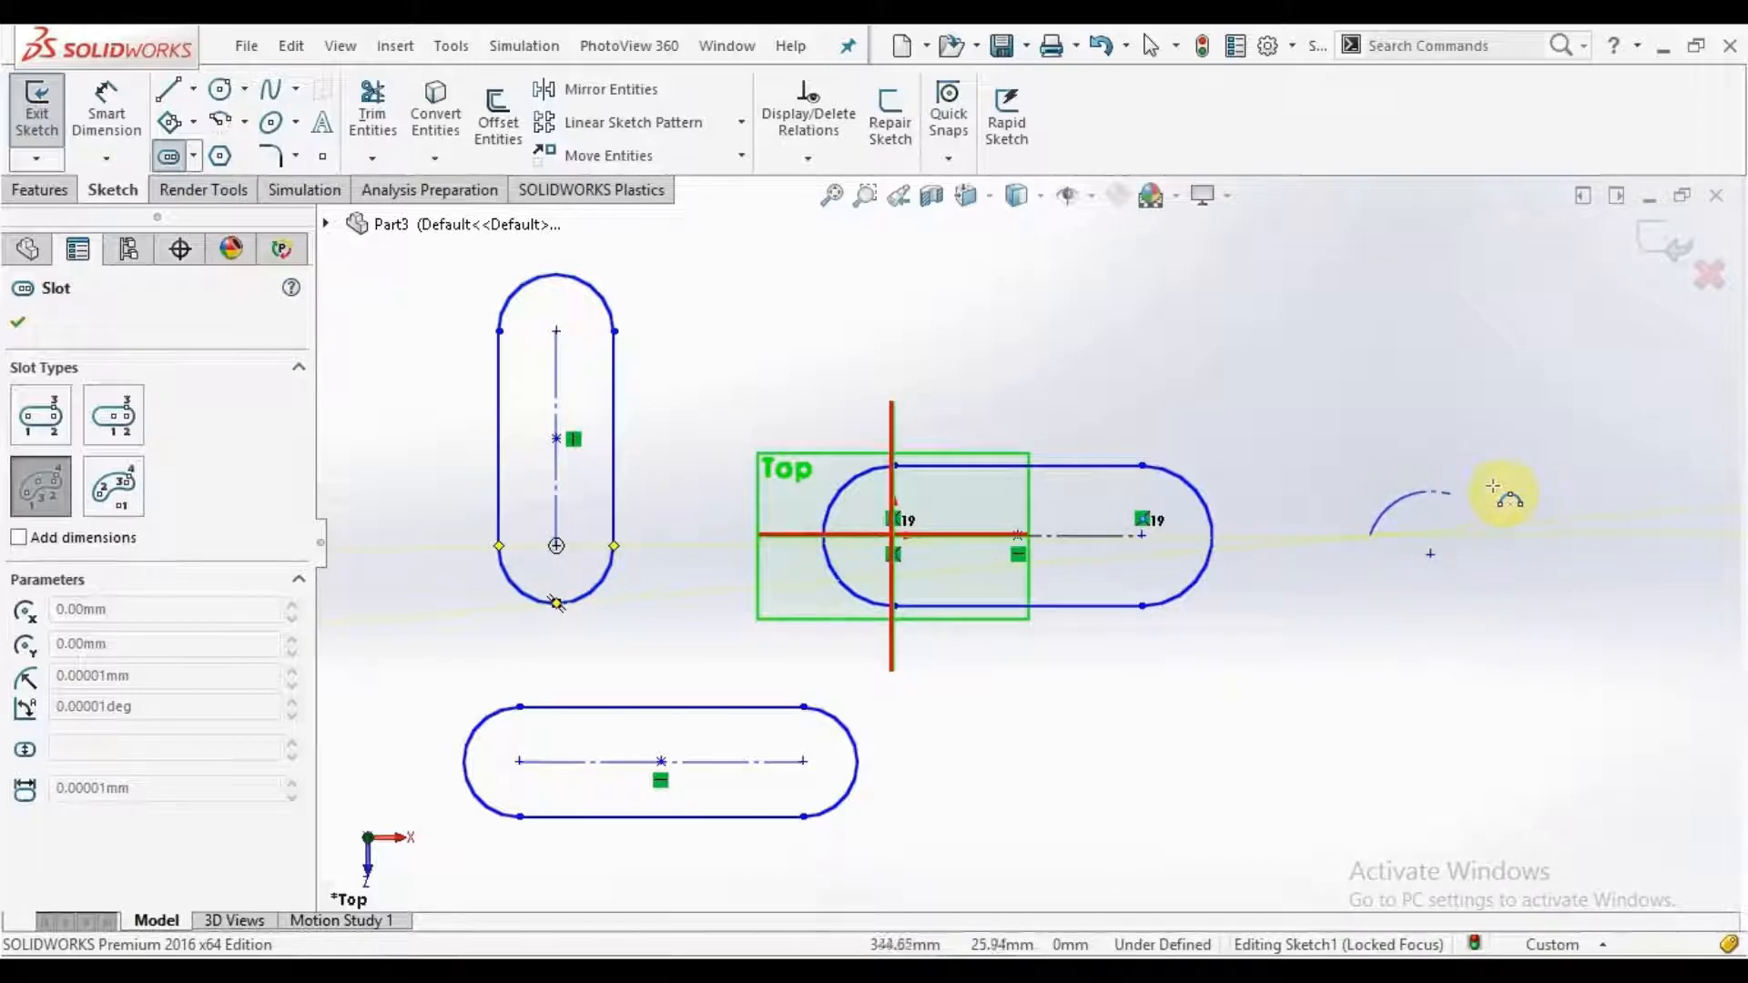
pyautogui.click(1612, 482)
pyautogui.click(1462, 487)
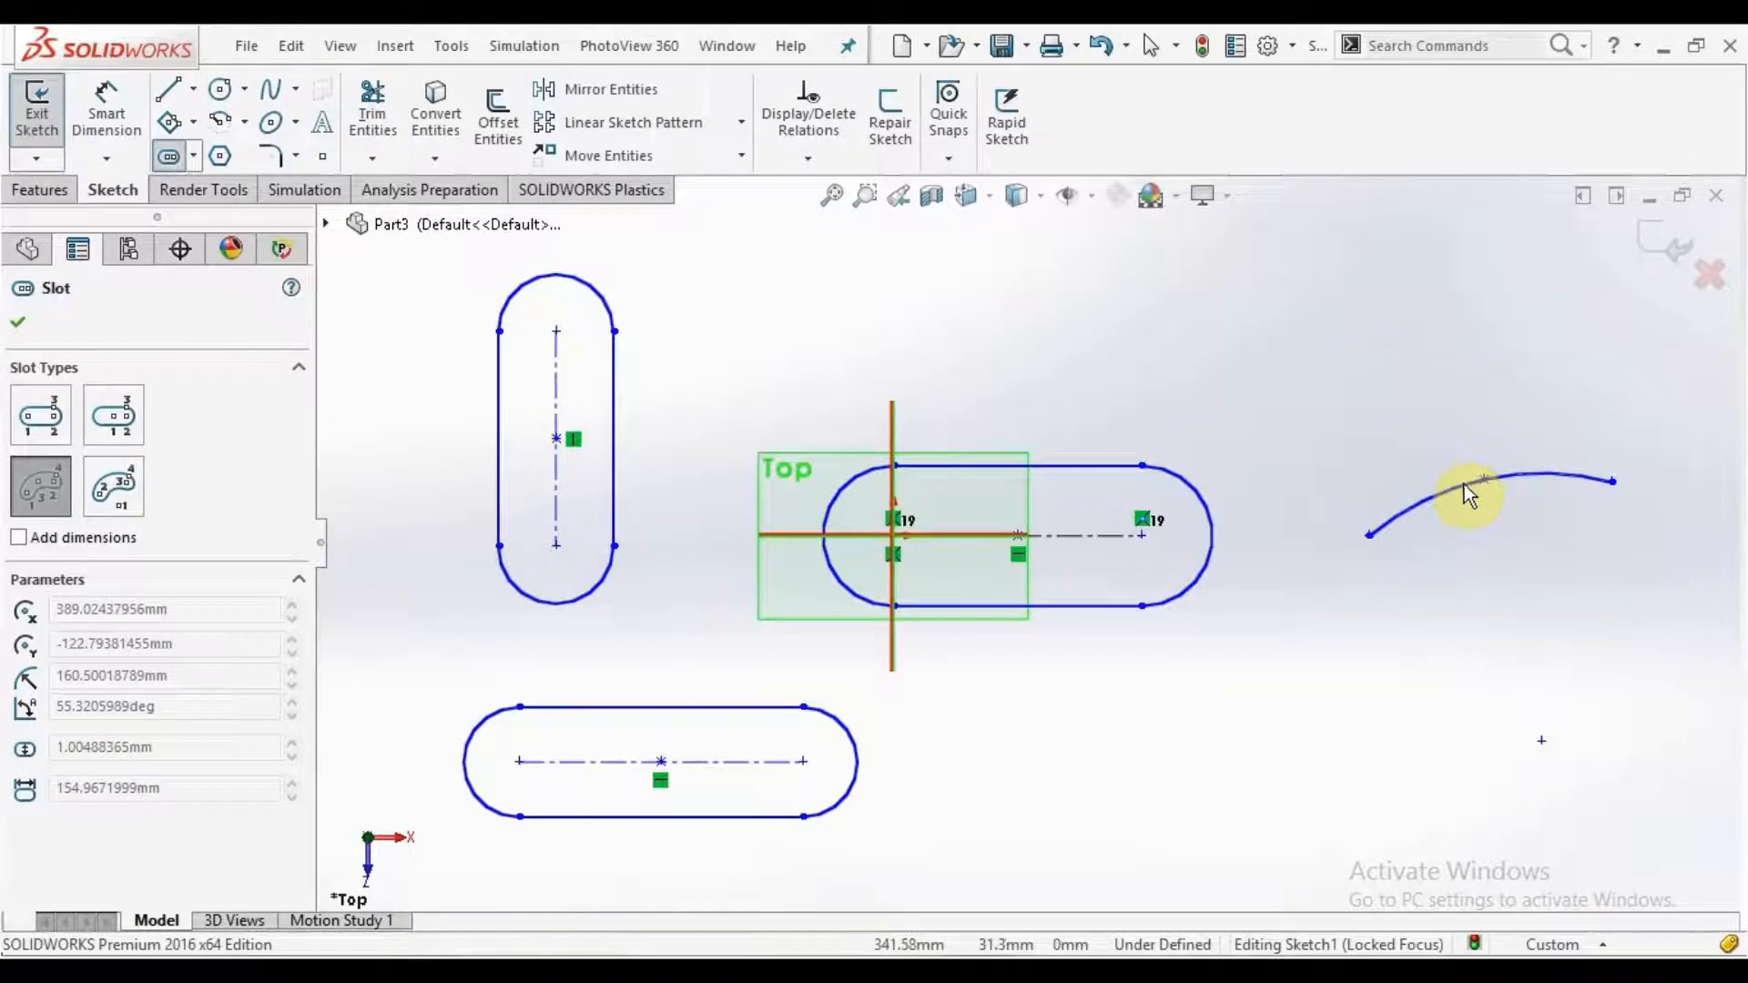
pyautogui.click(1494, 428)
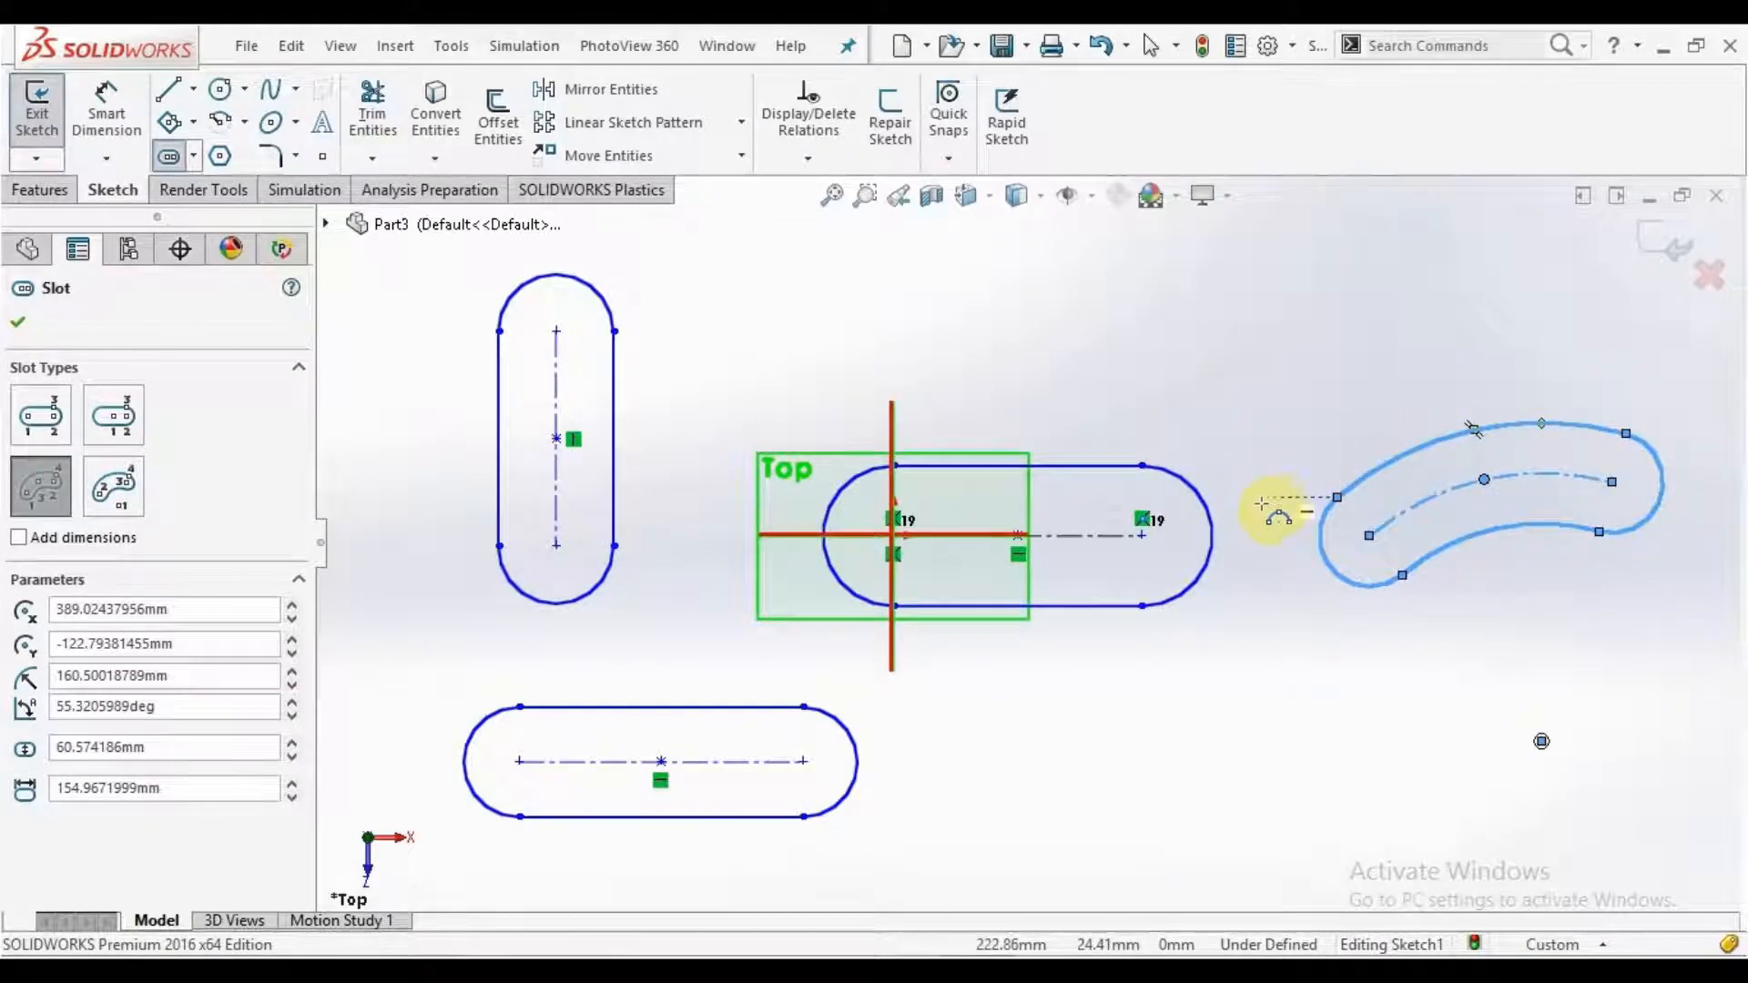
# Step: Sketch a centerpoint arc slot sharing the 3 point arc slot's center, about 259 mm in radius, 20 degrees long and 61 mm wide
pyautogui.click(117, 505)
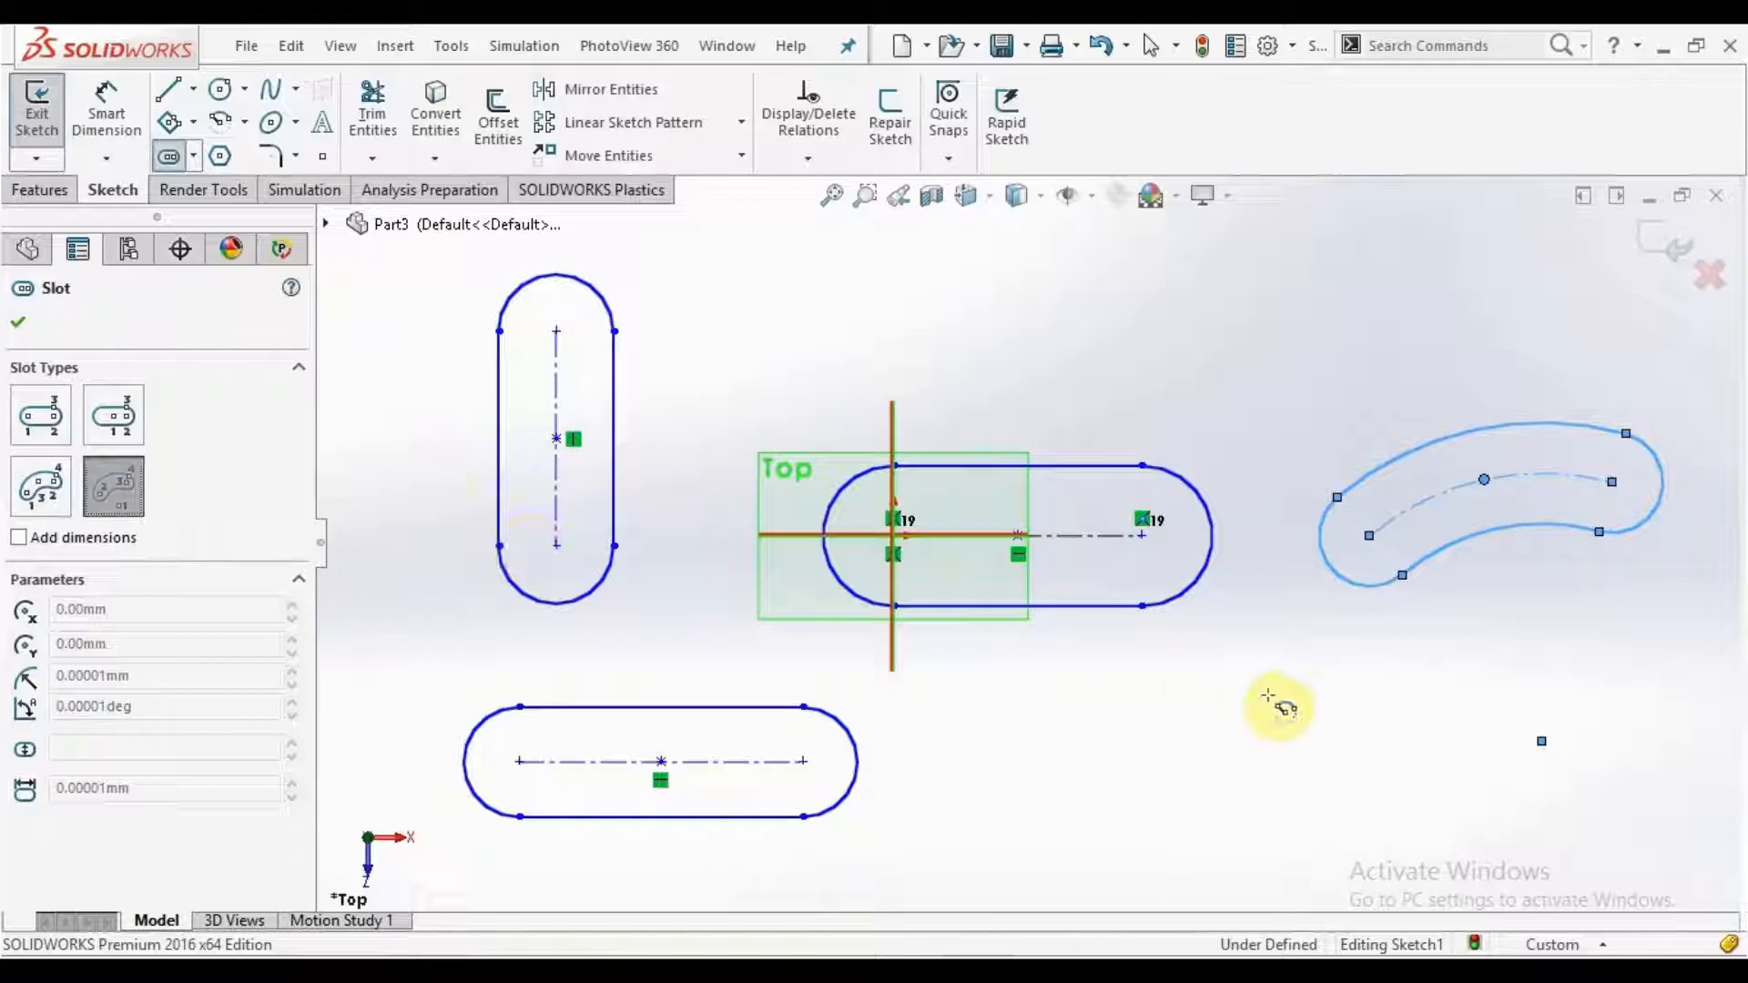
pyautogui.click(1552, 745)
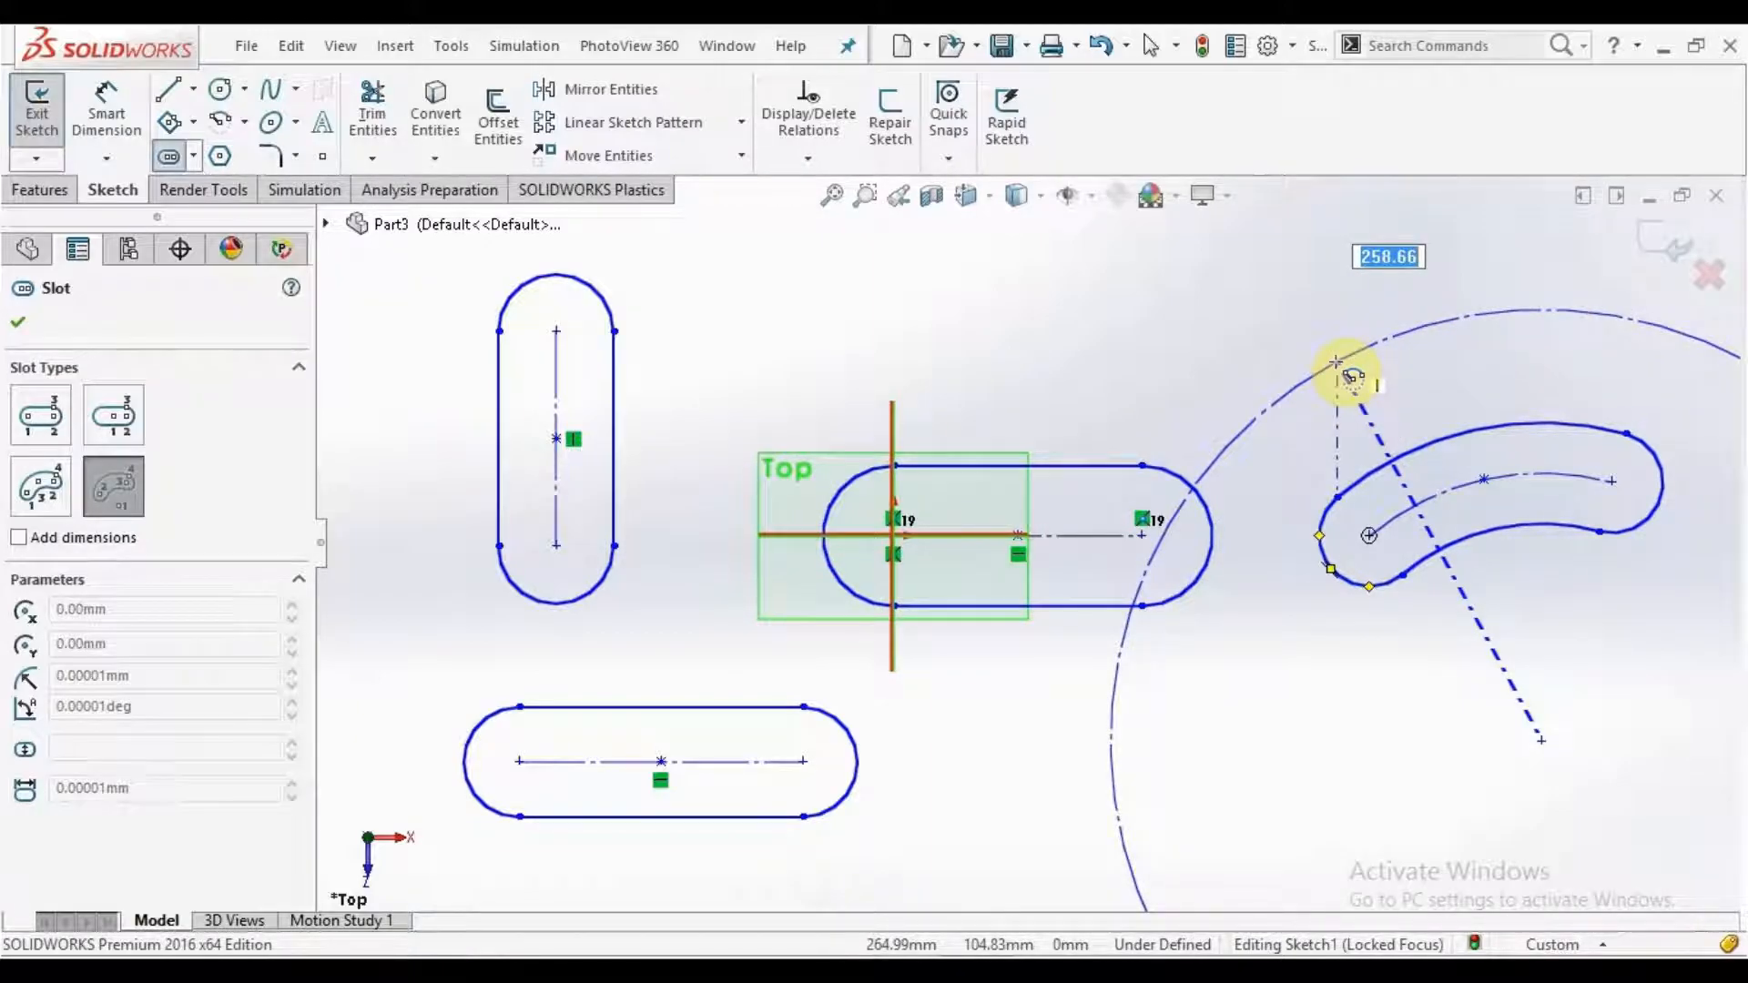
pyautogui.click(1336, 362)
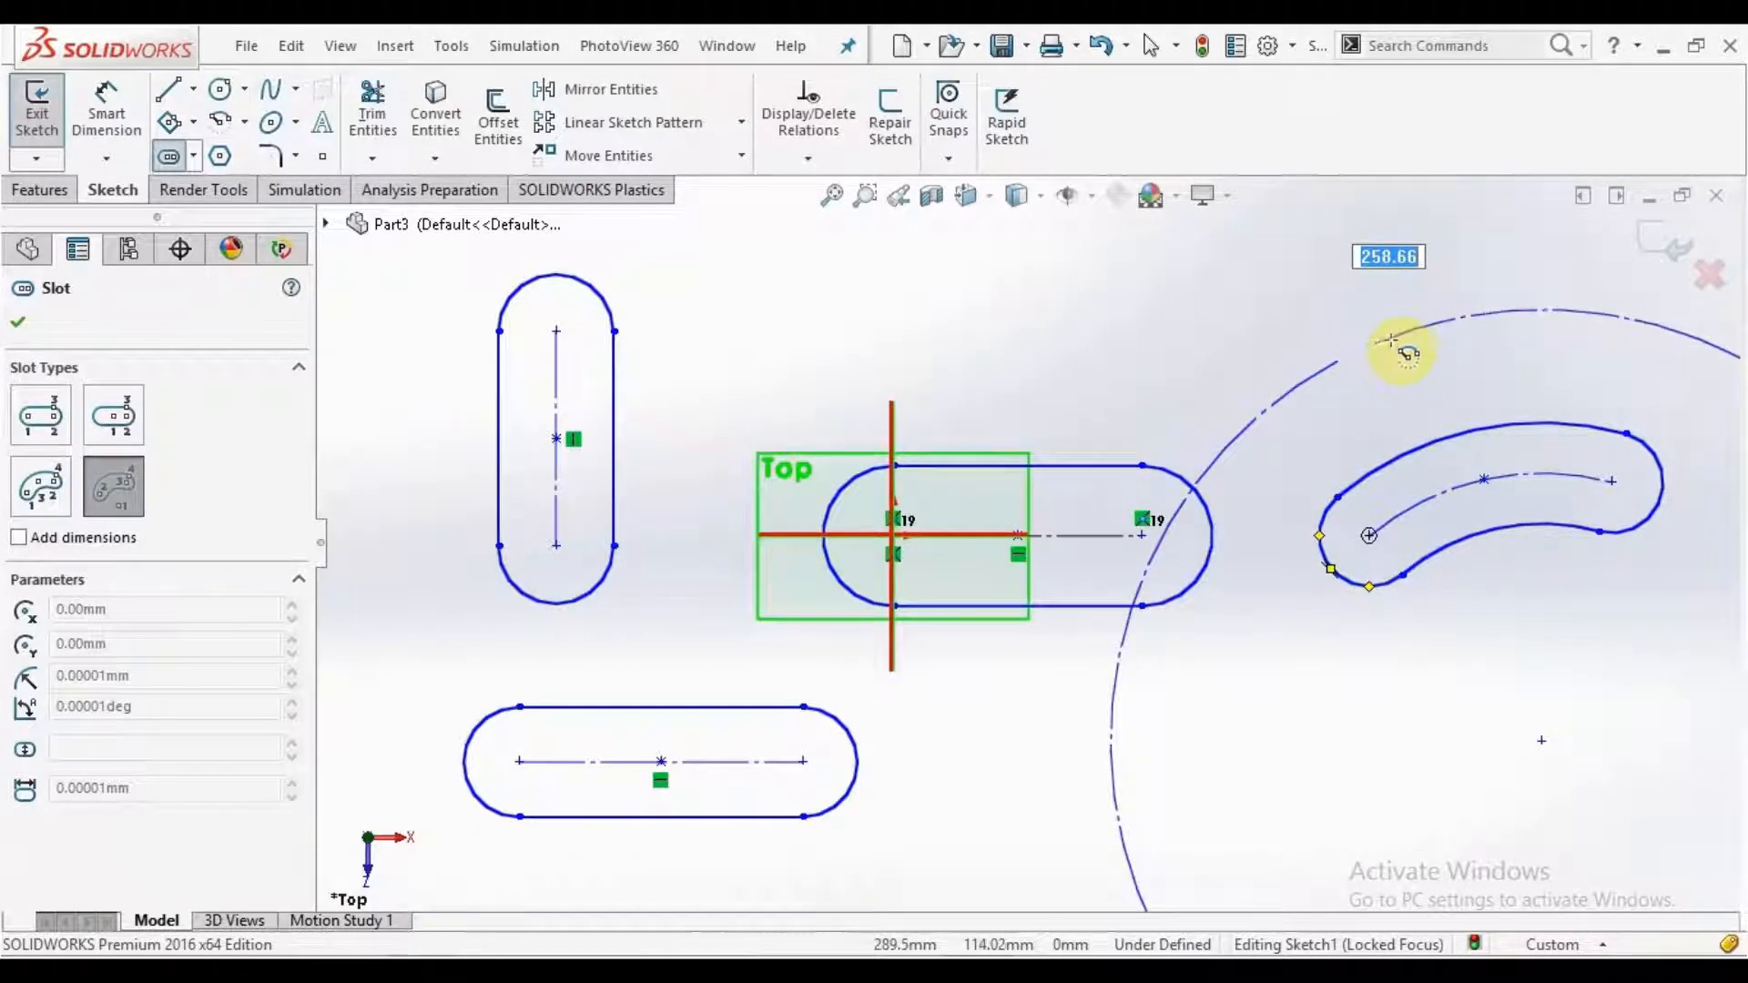
pyautogui.click(1220, 454)
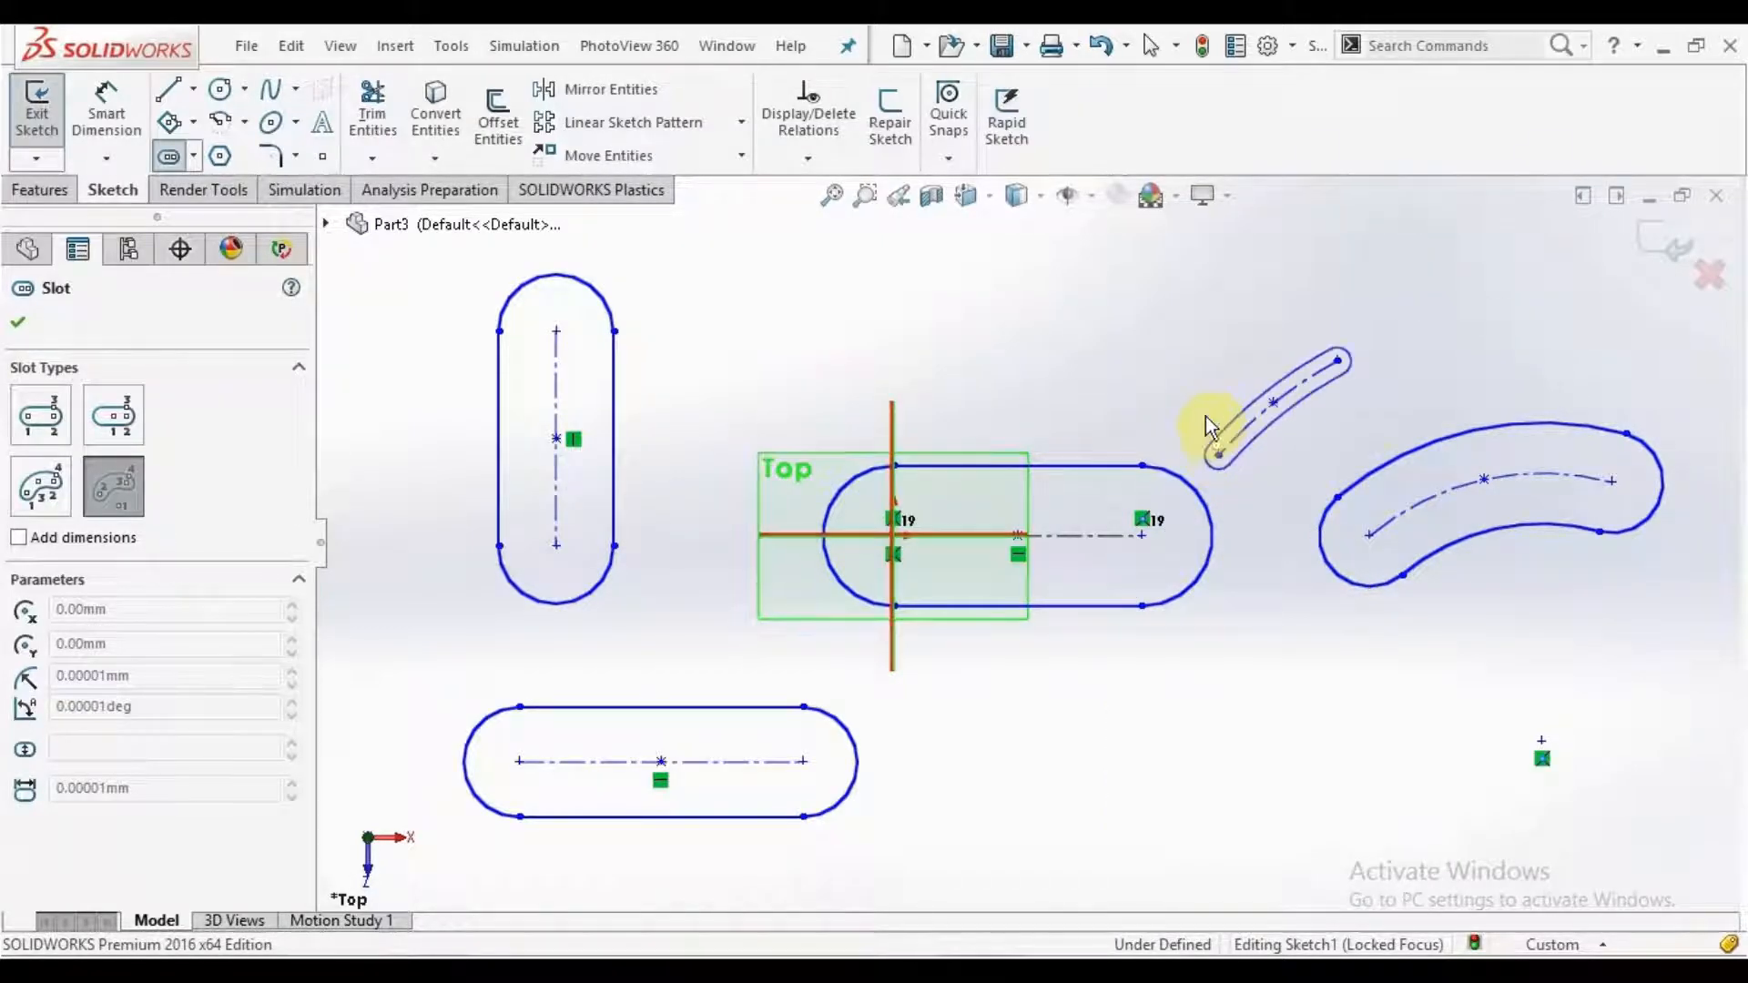
pyautogui.click(1202, 401)
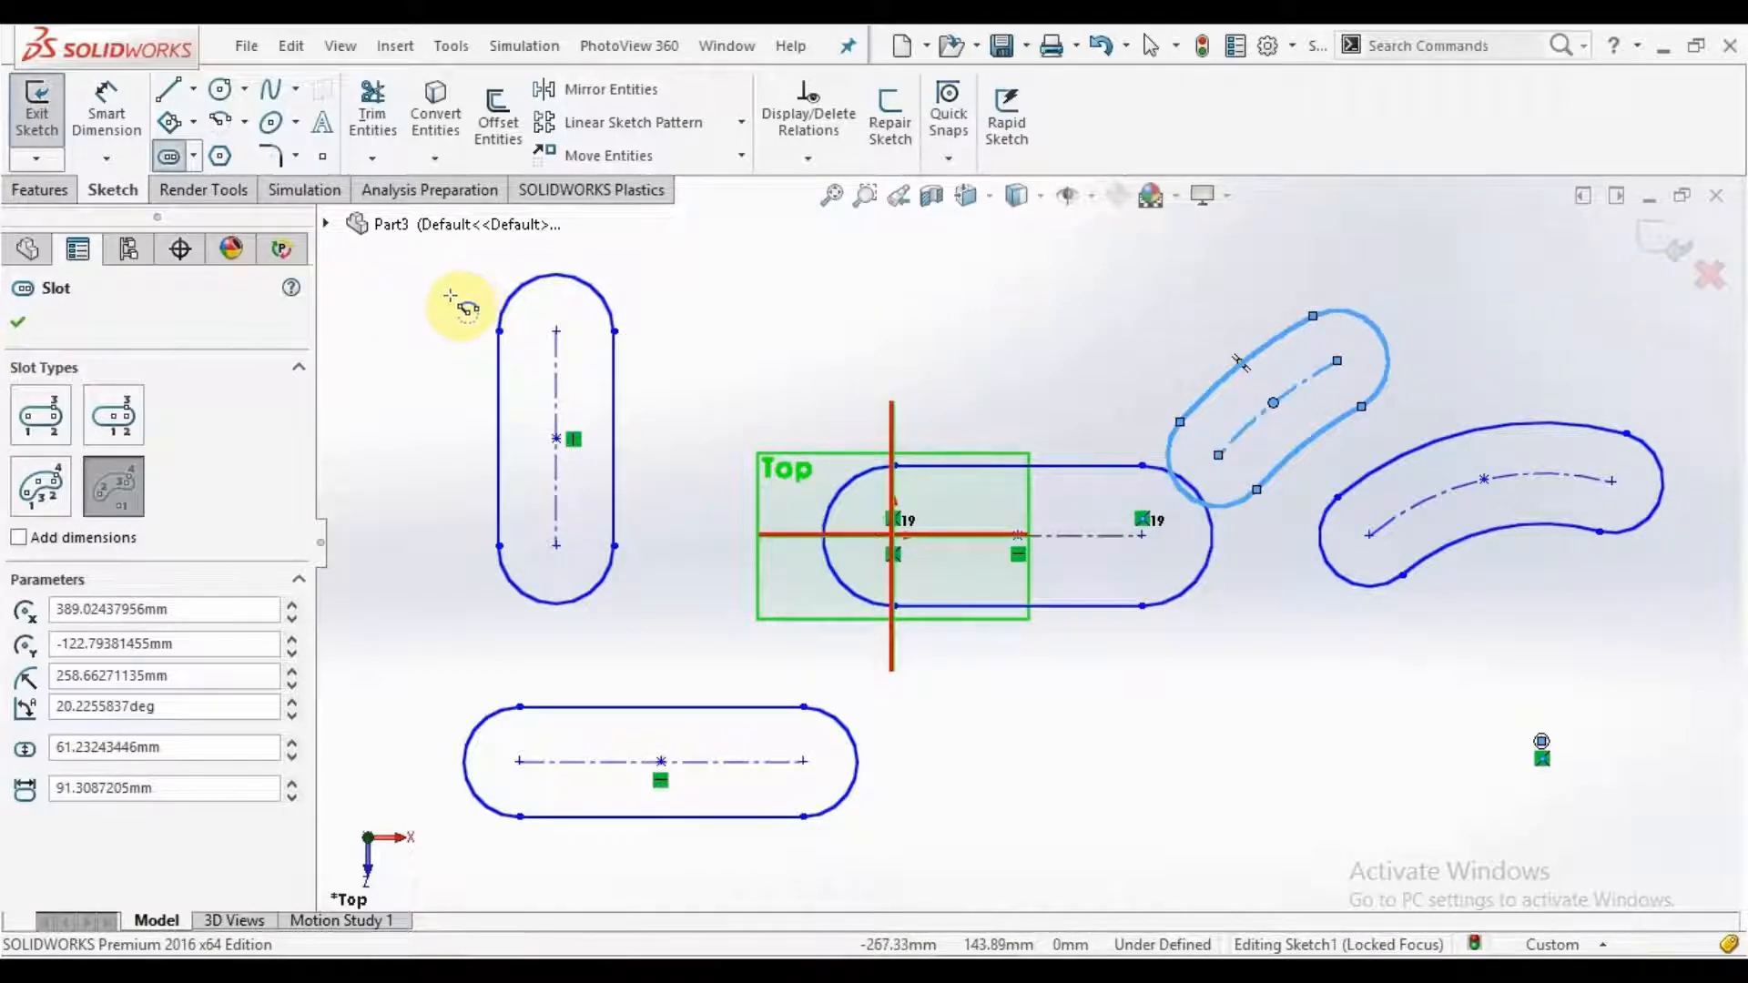
pyautogui.press('Escape')
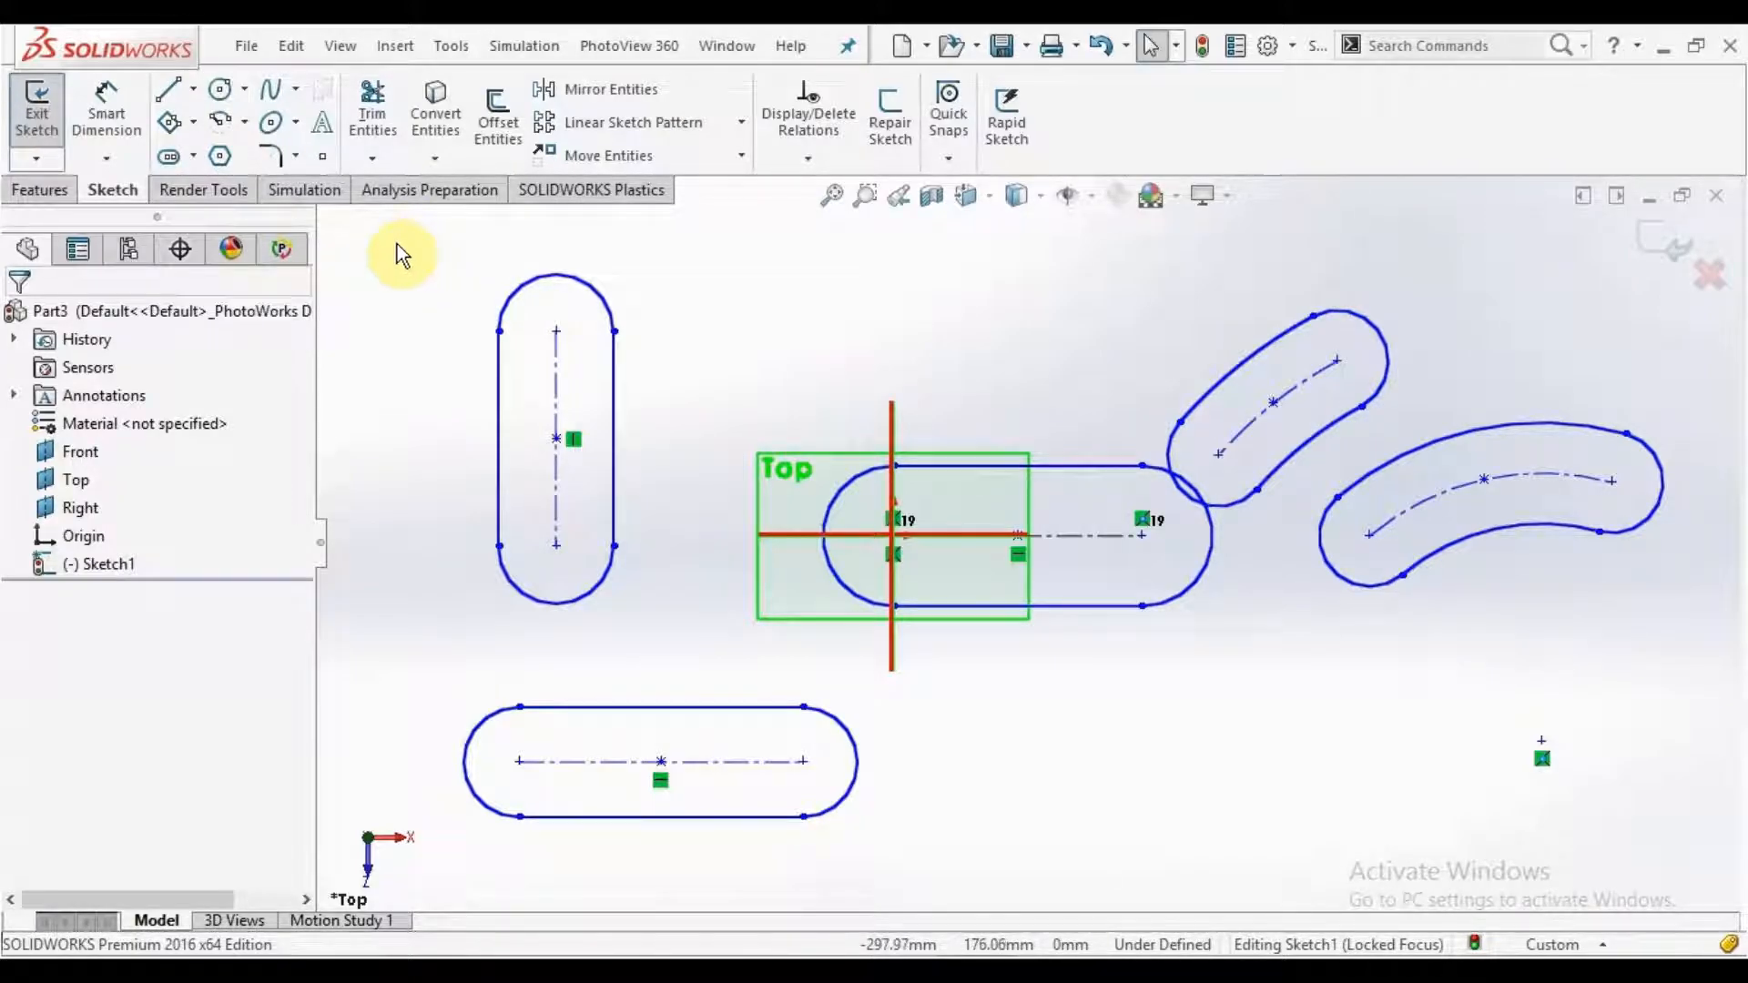
# Step: Delete all the slots and leave the Top plane sketch, discarding its changes
pyautogui.moveTo(395, 246)
pyautogui.mouseDown()
pyautogui.moveTo(445, 313)
pyautogui.moveTo(1113, 658)
pyautogui.moveTo(1696, 796)
pyautogui.moveTo(1689, 851)
pyautogui.mouseUp()
pyautogui.press('Delete')
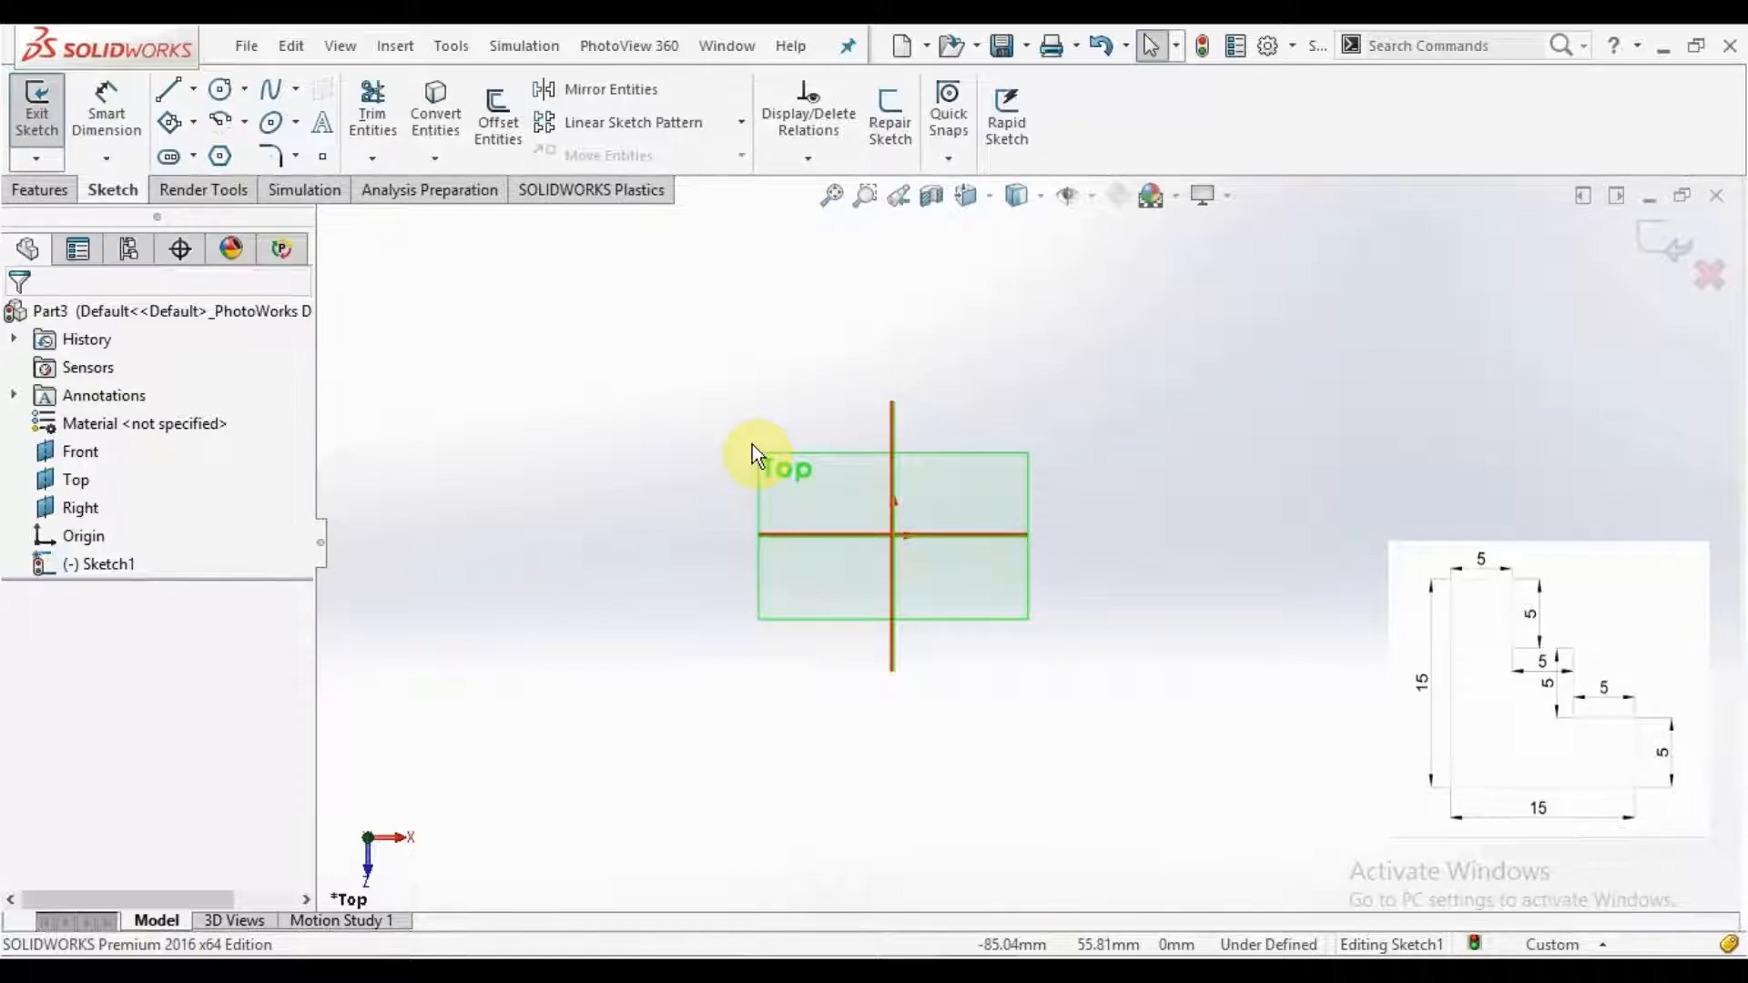
pyautogui.click(1710, 275)
pyautogui.click(926, 515)
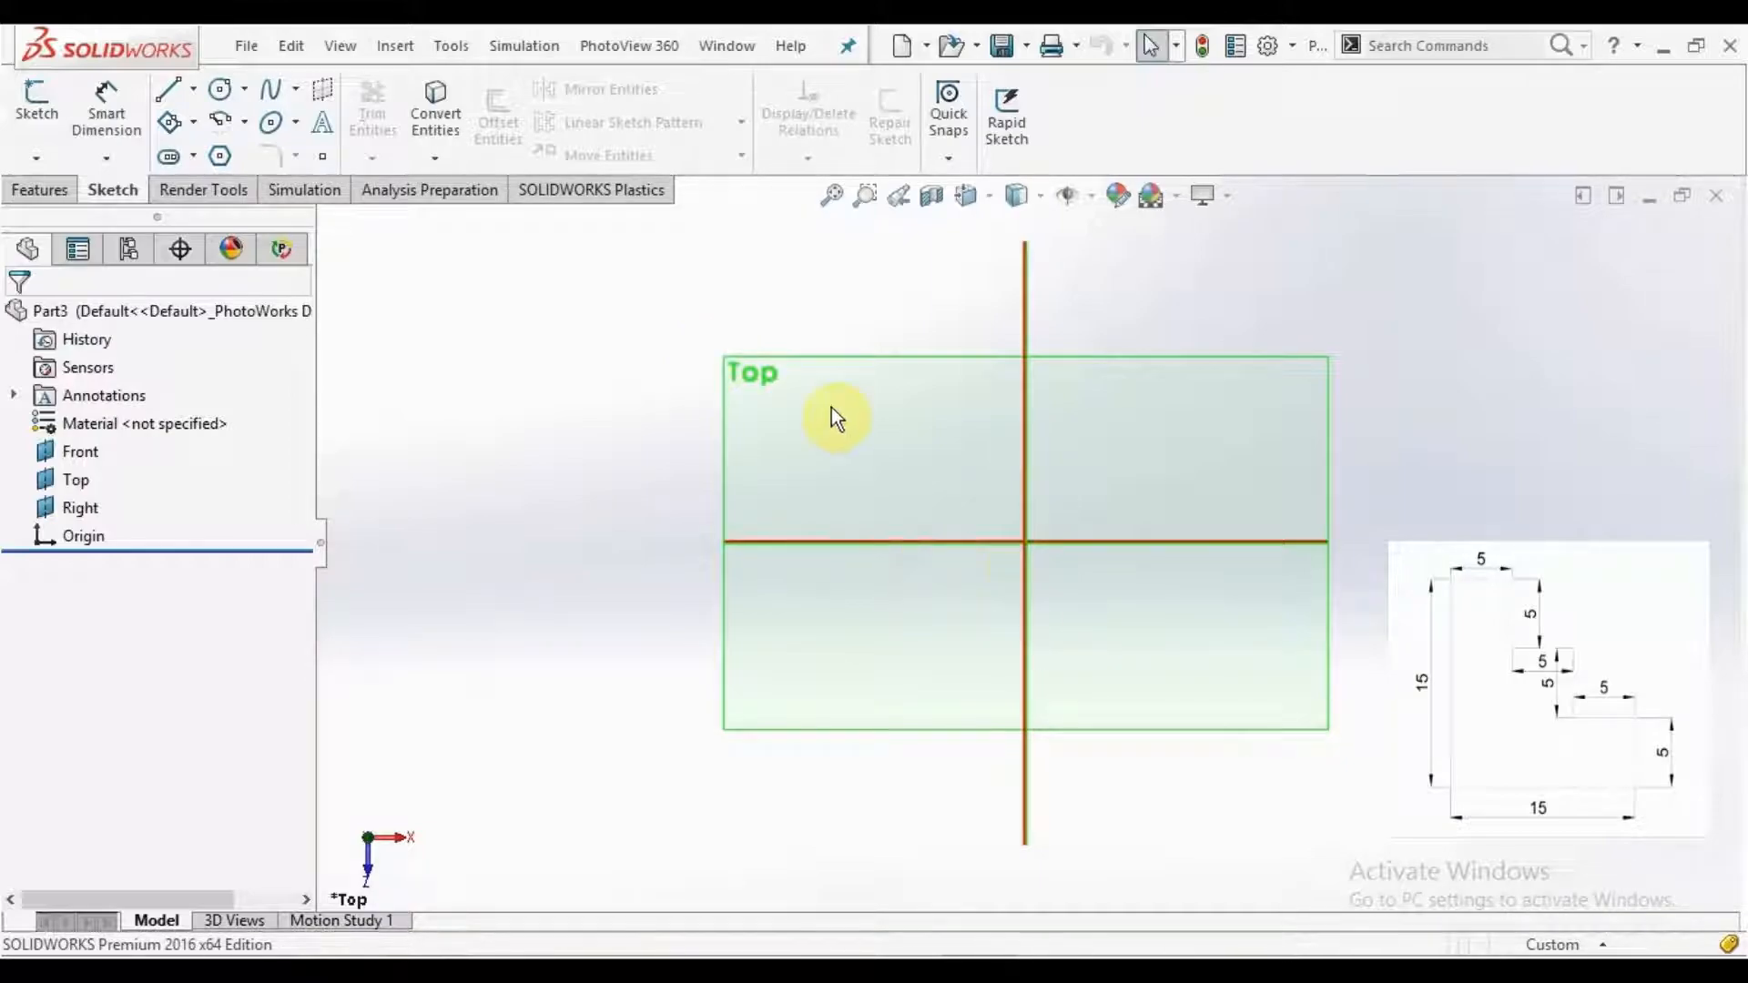
pyautogui.click(1044, 194)
pyautogui.click(967, 198)
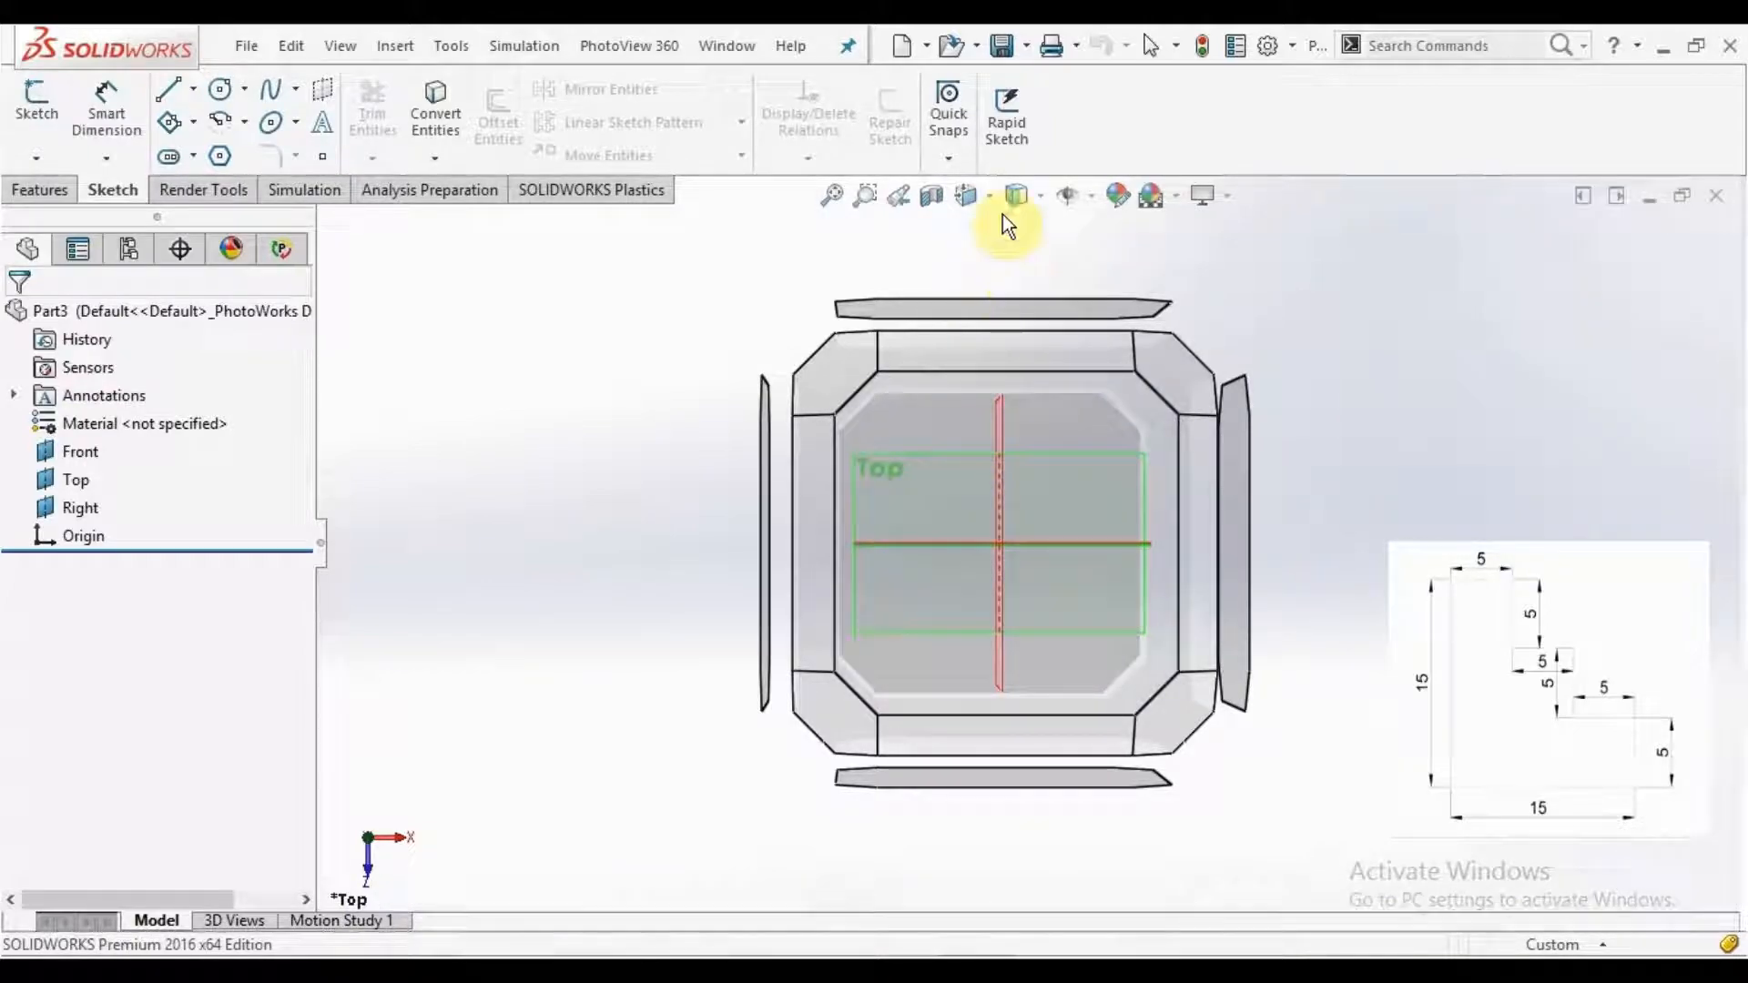
pyautogui.click(987, 200)
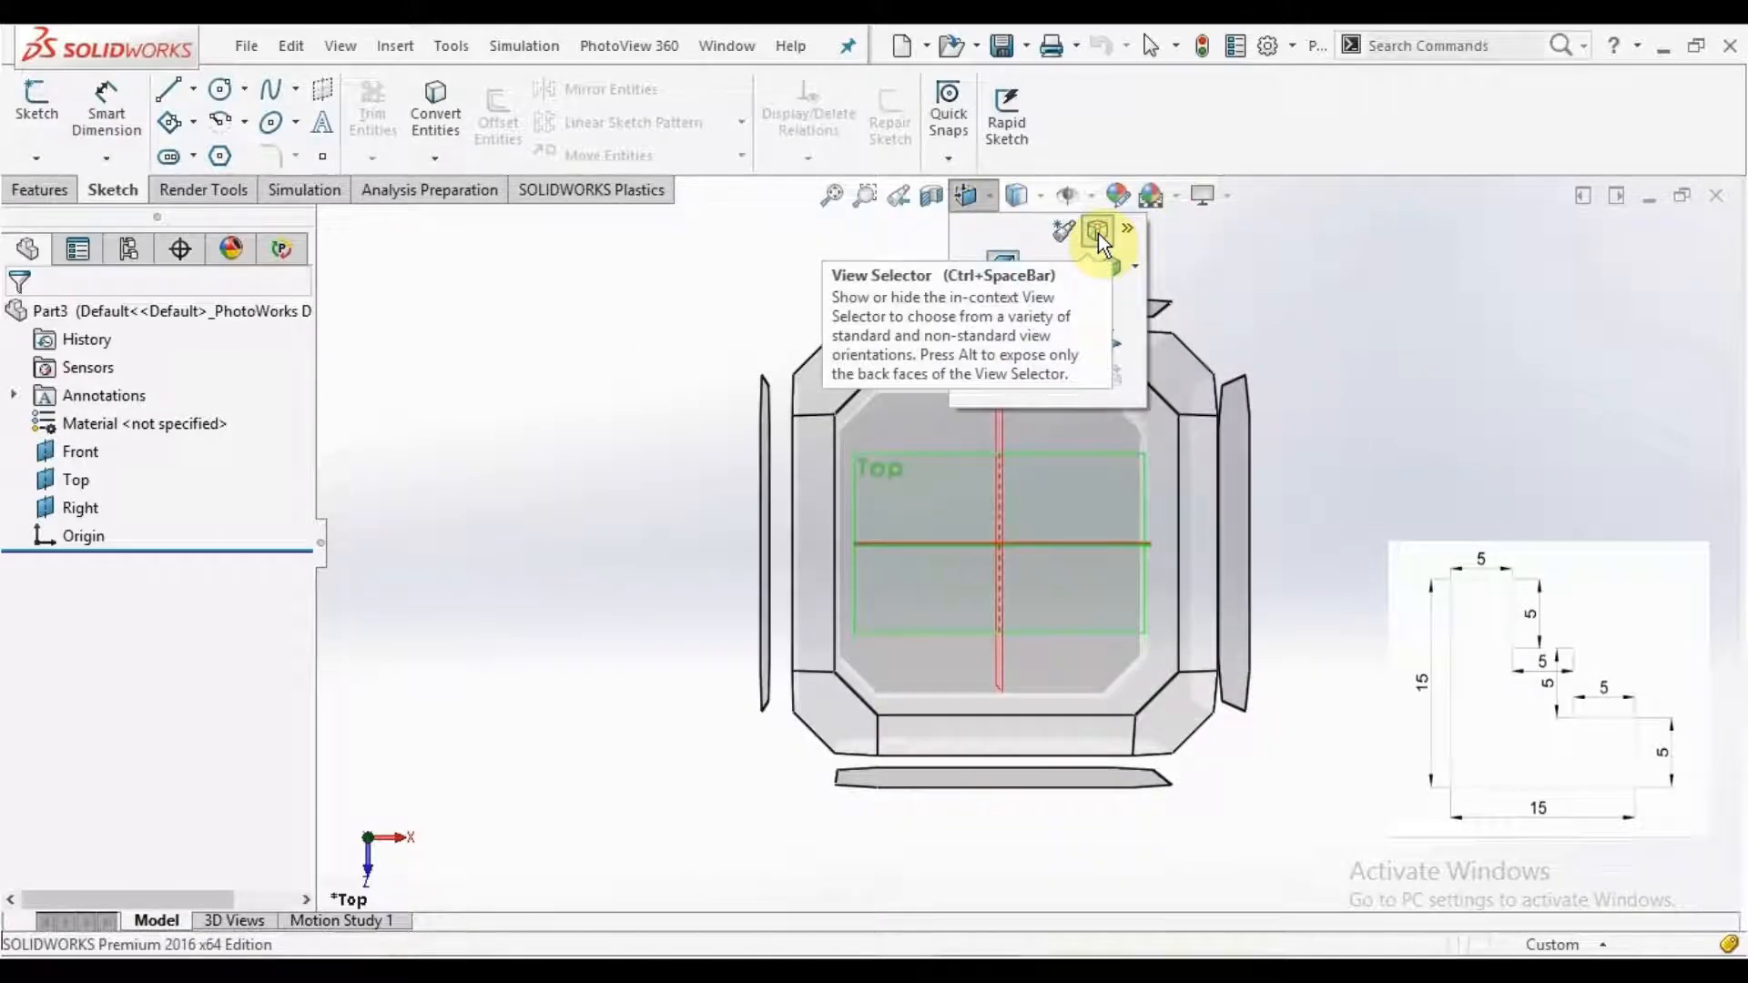
pyautogui.click(1072, 252)
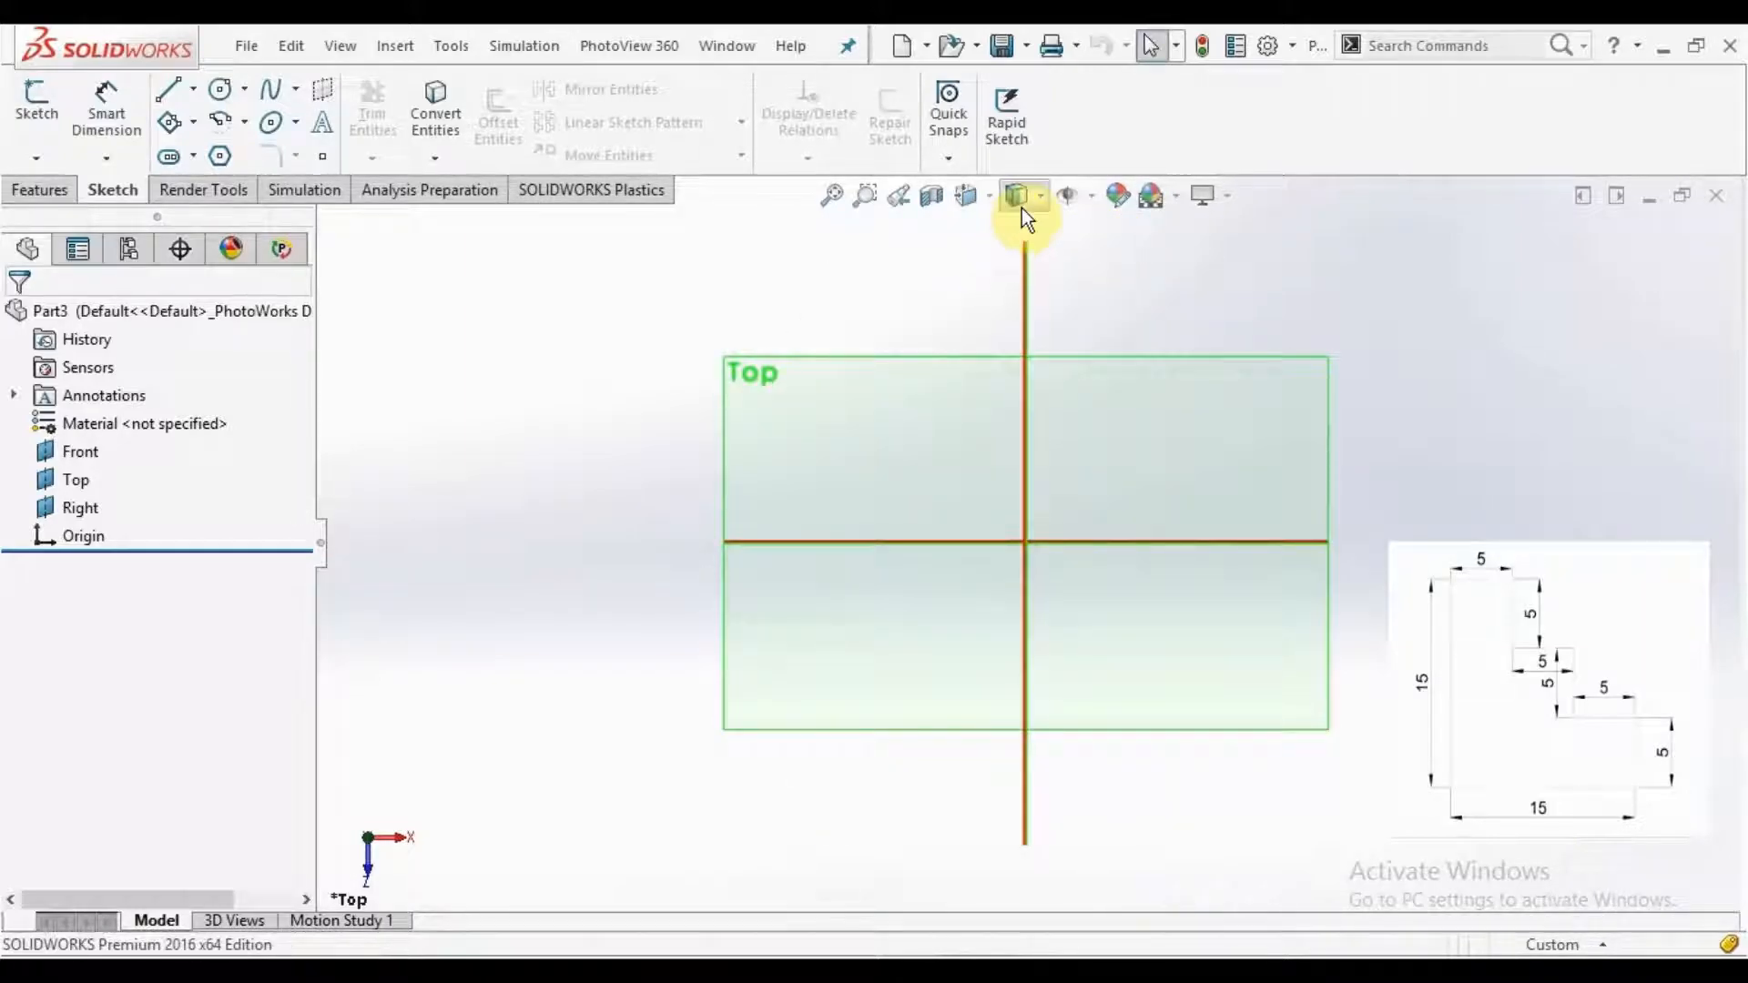
pyautogui.click(981, 196)
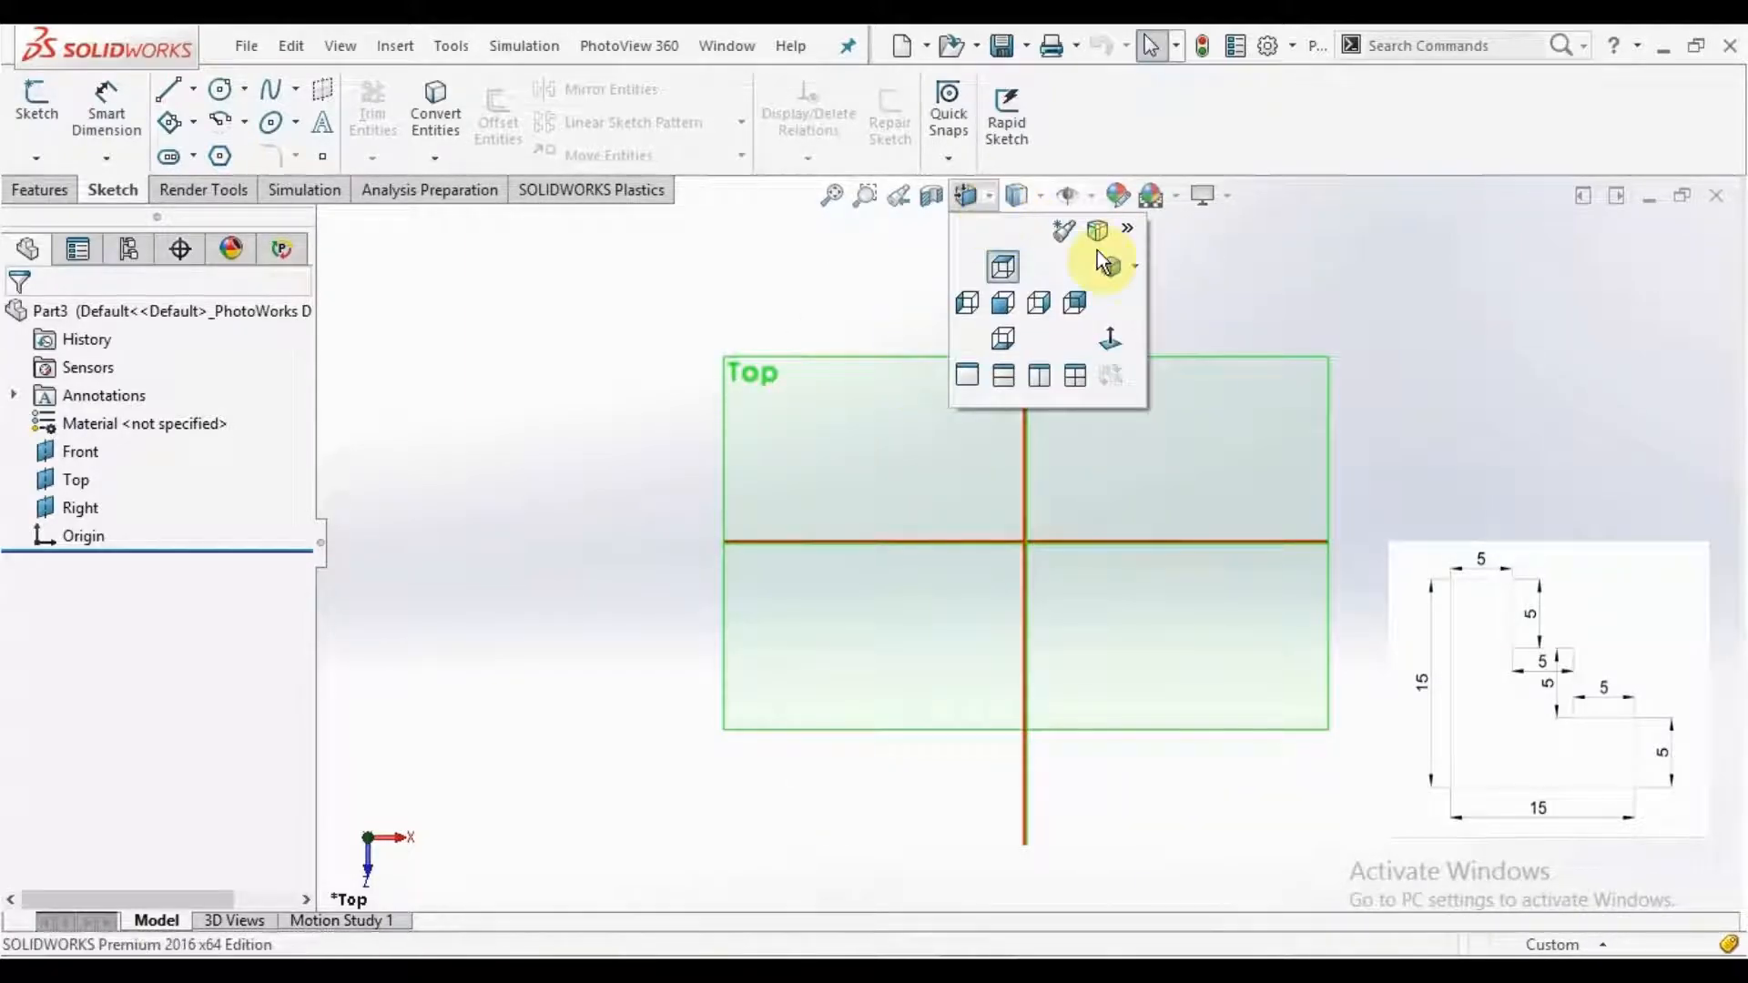
pyautogui.click(1101, 231)
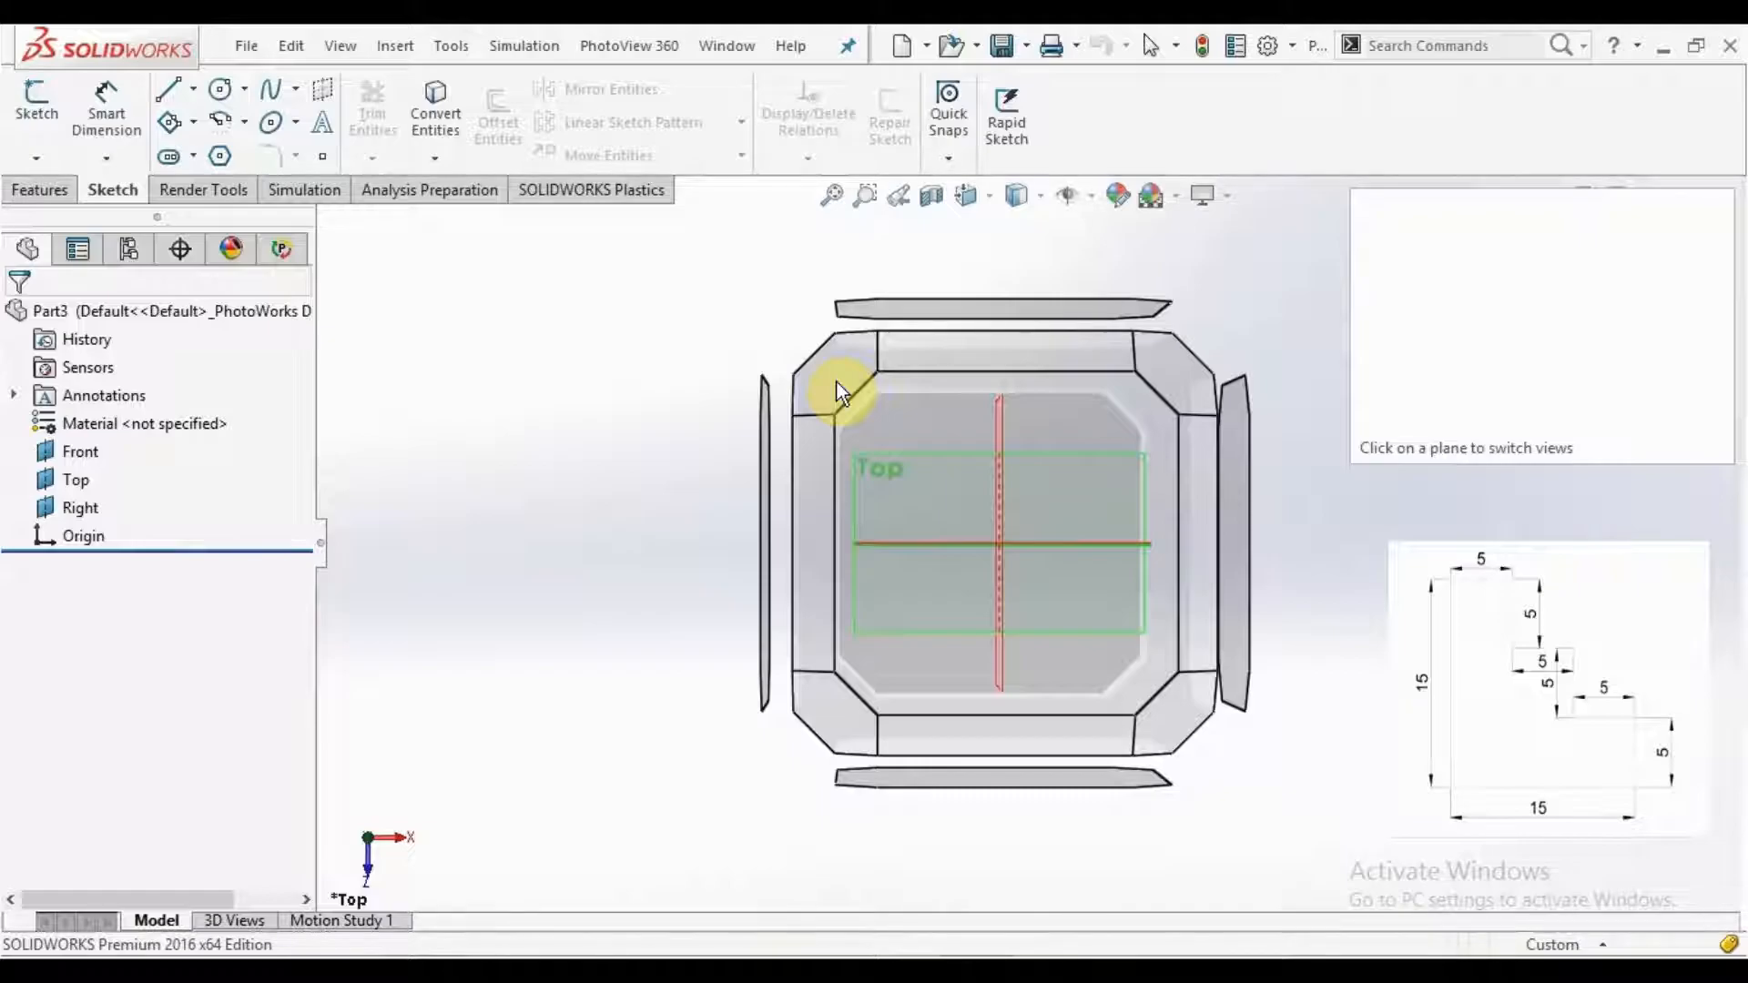
# Step: Switch to the isometric view and start a new sketch on the Front plane
pyautogui.click(979, 199)
pyautogui.click(1106, 277)
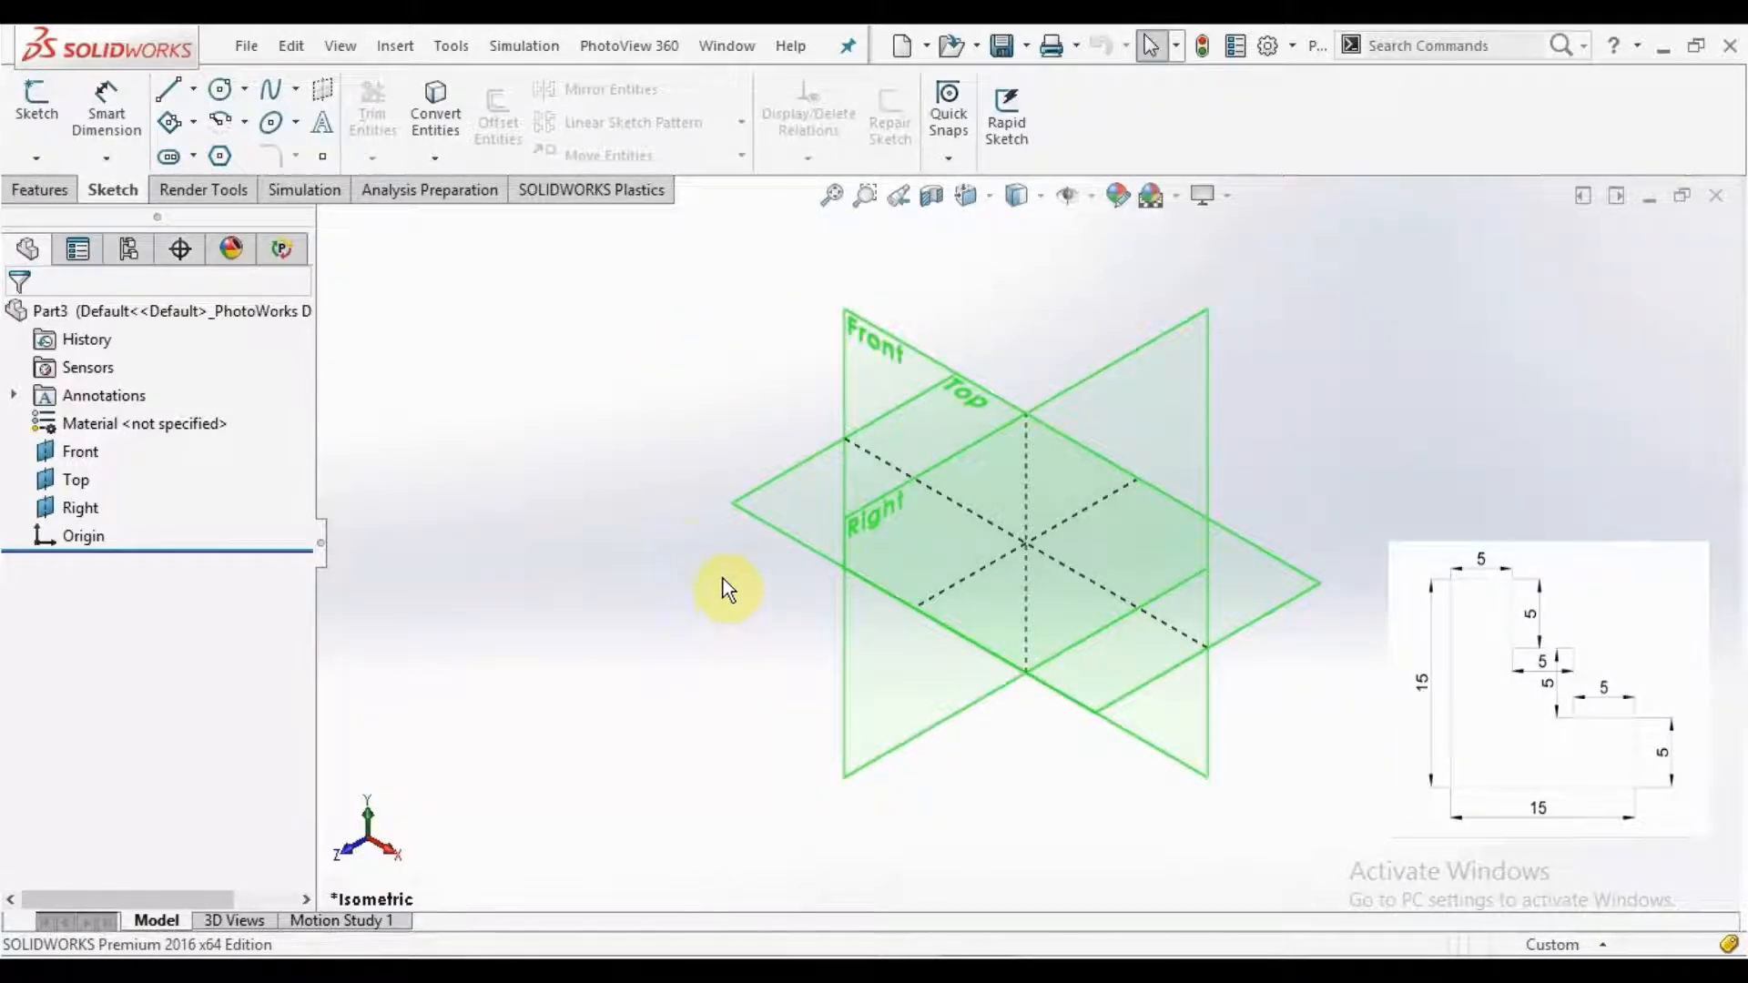
pyautogui.click(30, 114)
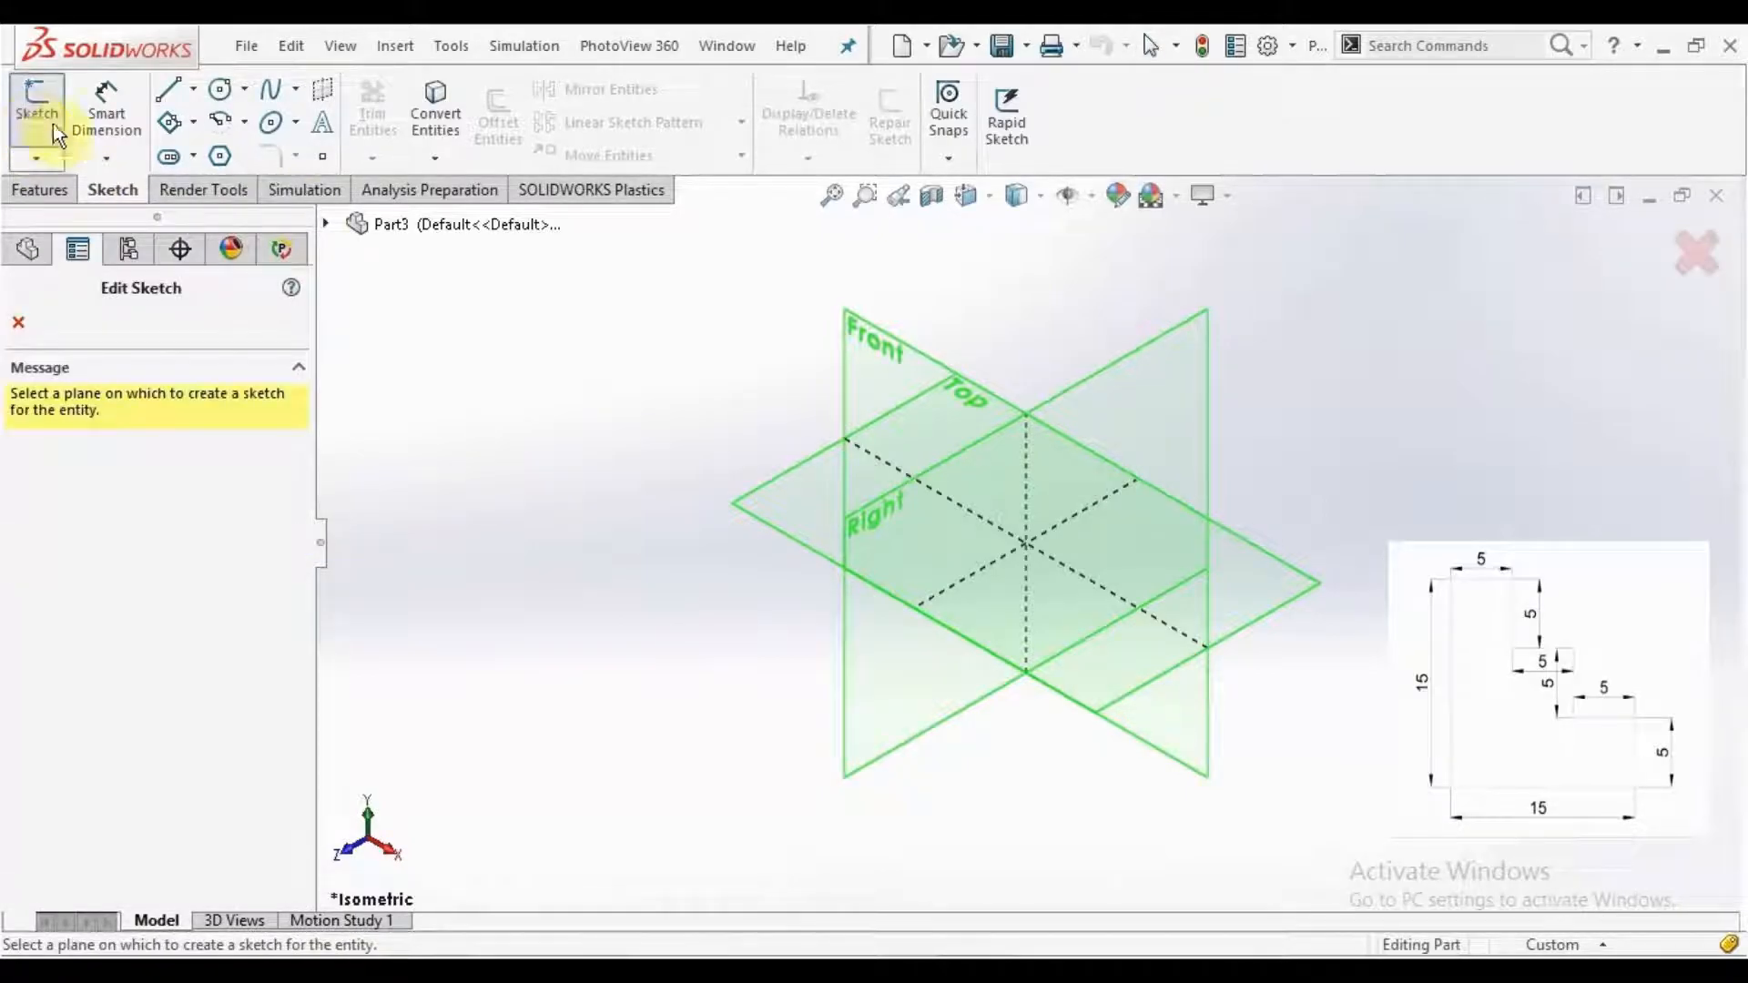
pyautogui.click(864, 327)
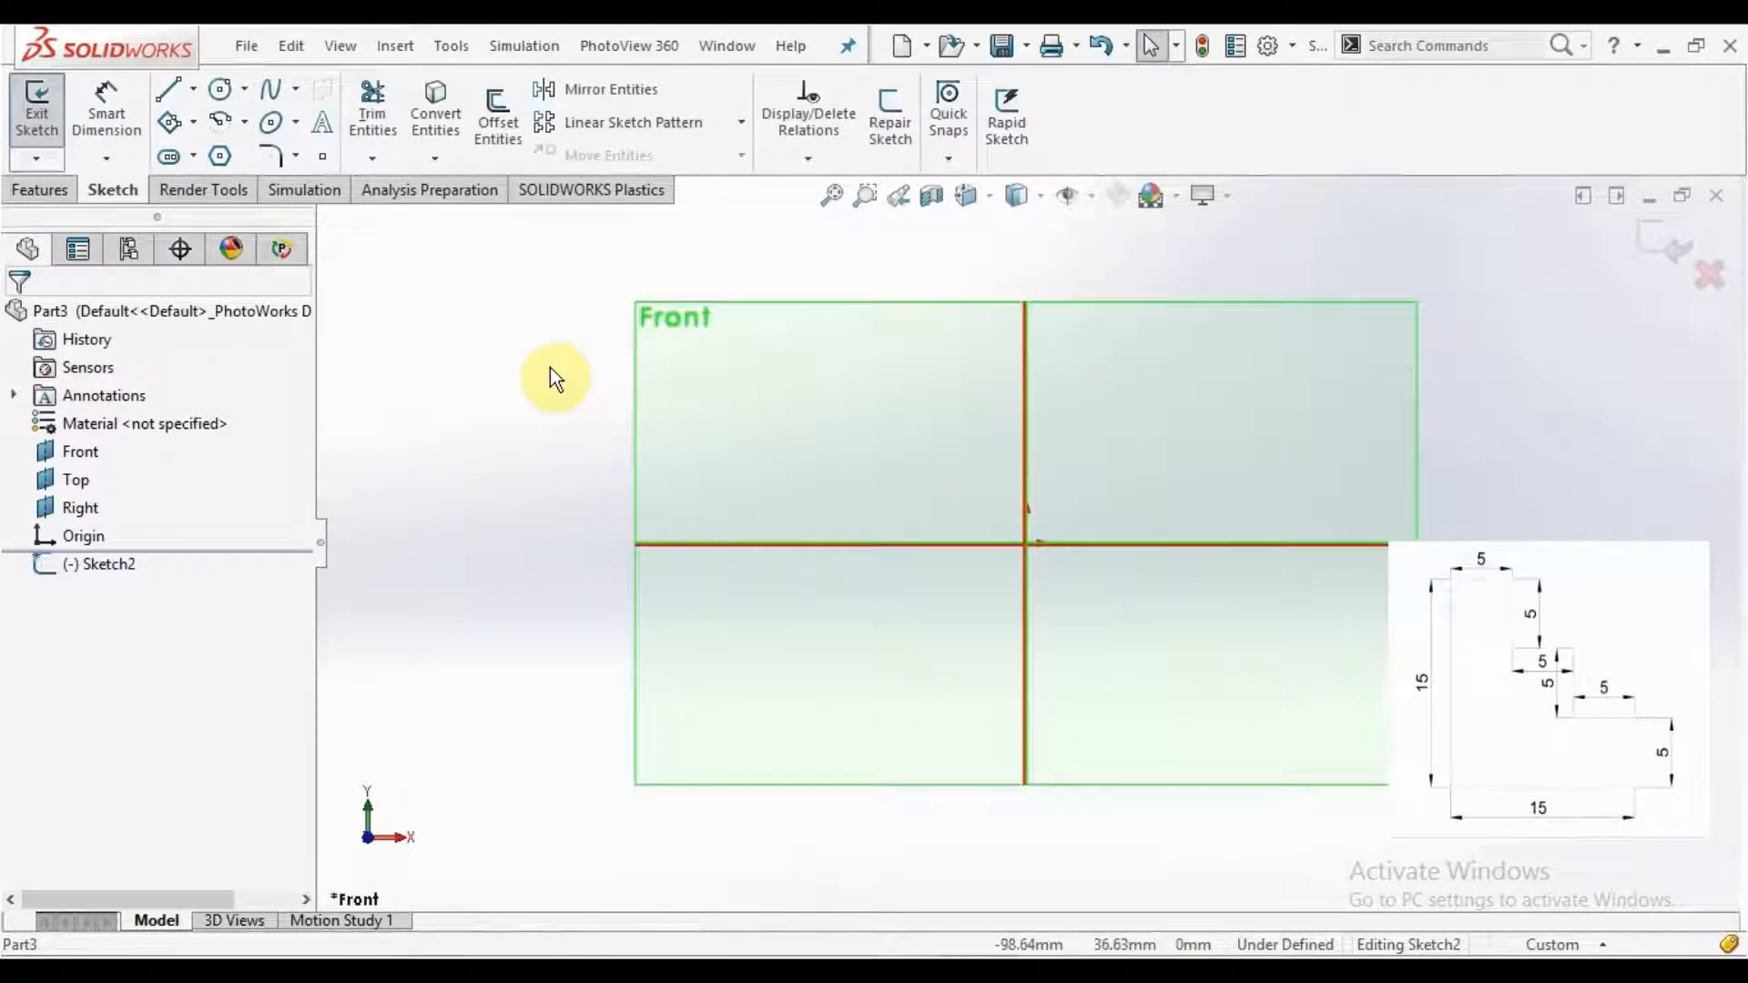
# Step: Sketch a horizontal line about 16 mm long from the origin, followed by a vertical line about 5 mm upward from its end
pyautogui.click(172, 91)
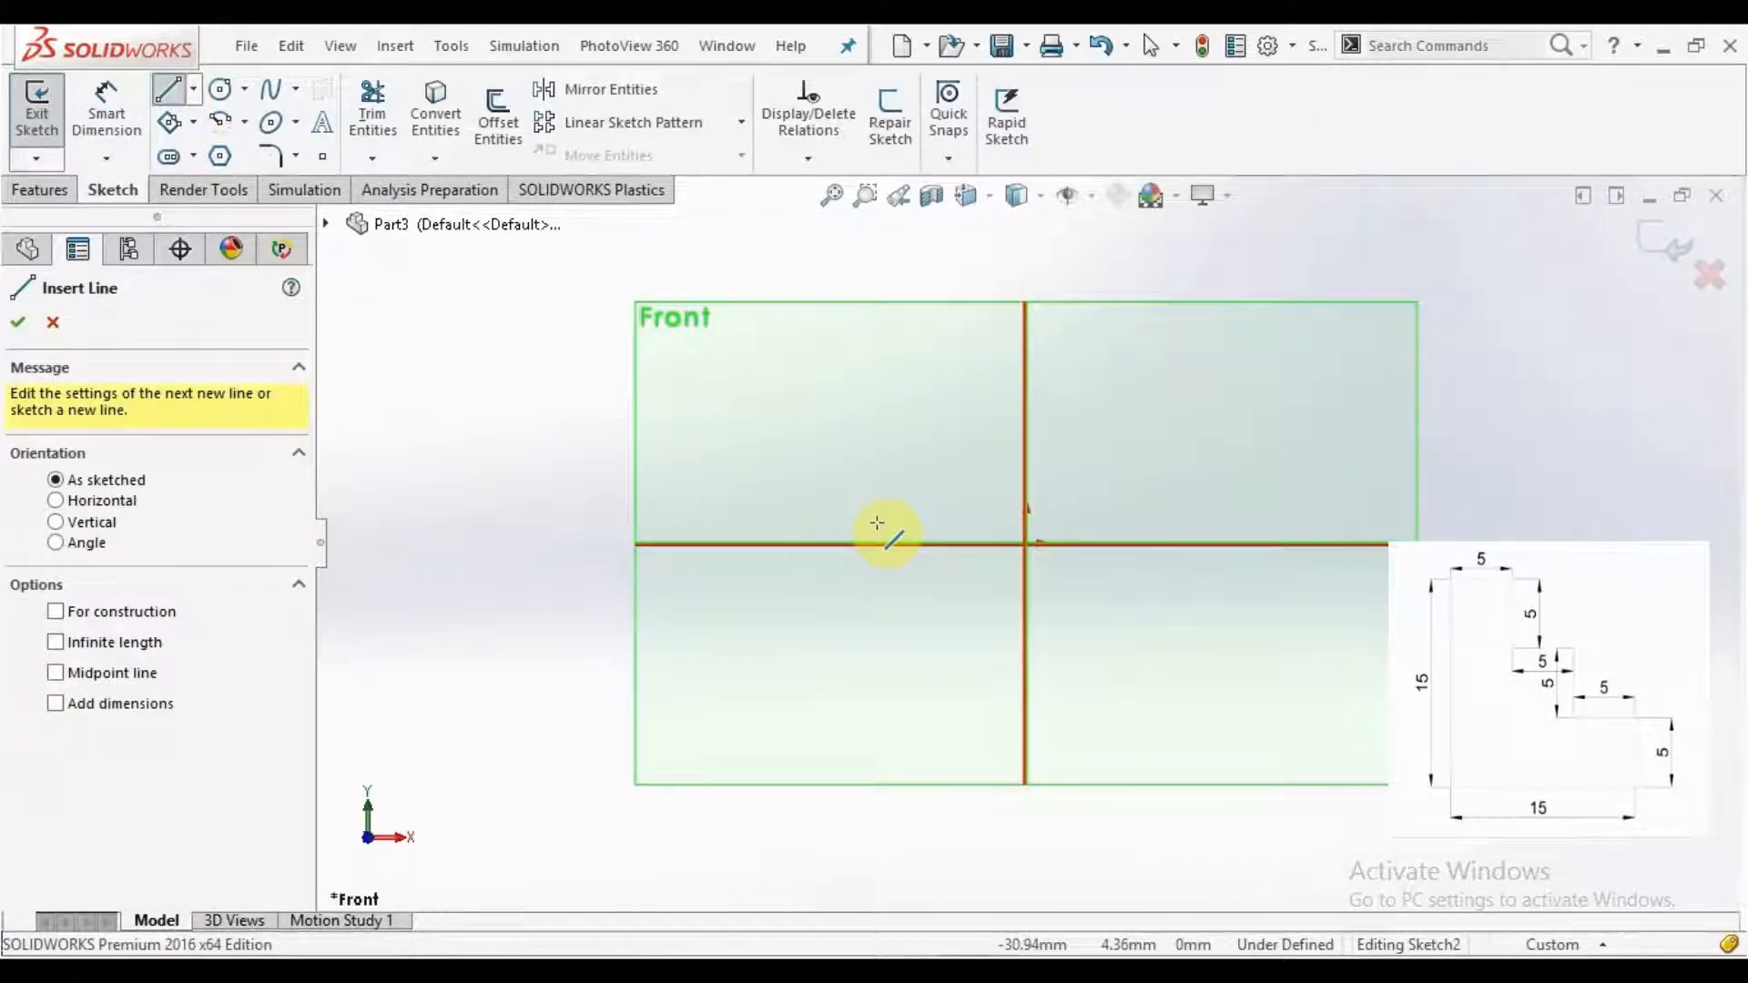
pyautogui.click(1026, 544)
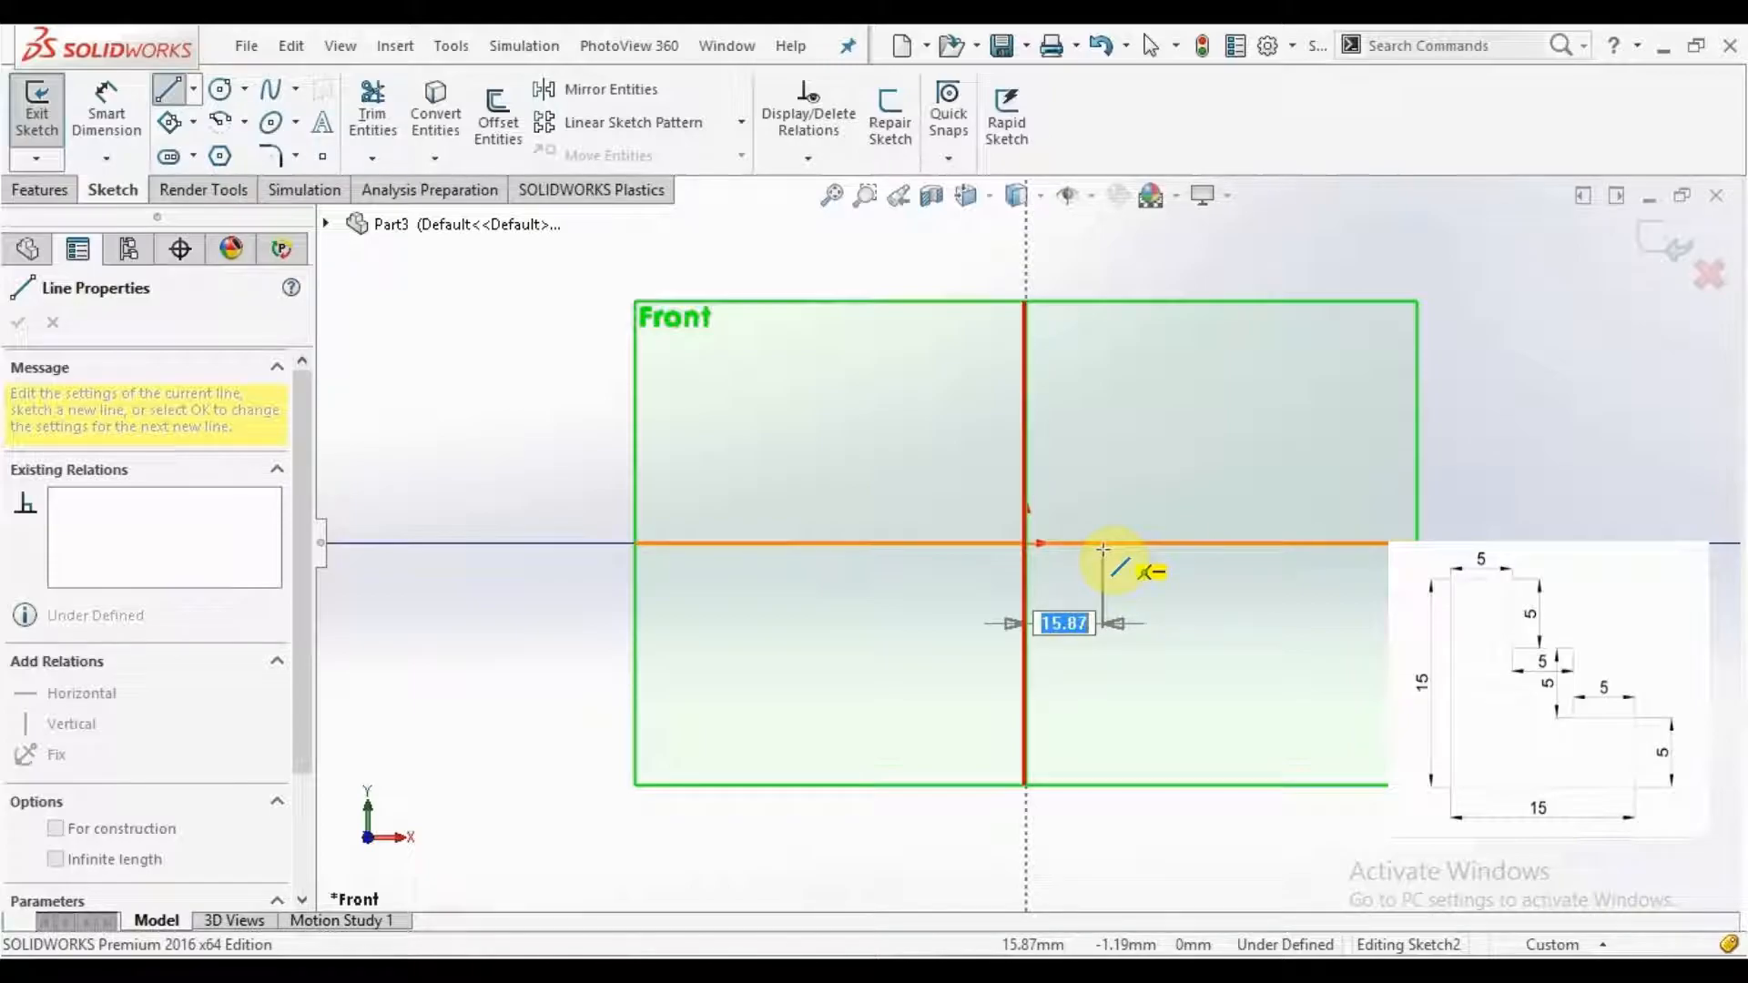
pyautogui.scroll(-3, 1103, 549)
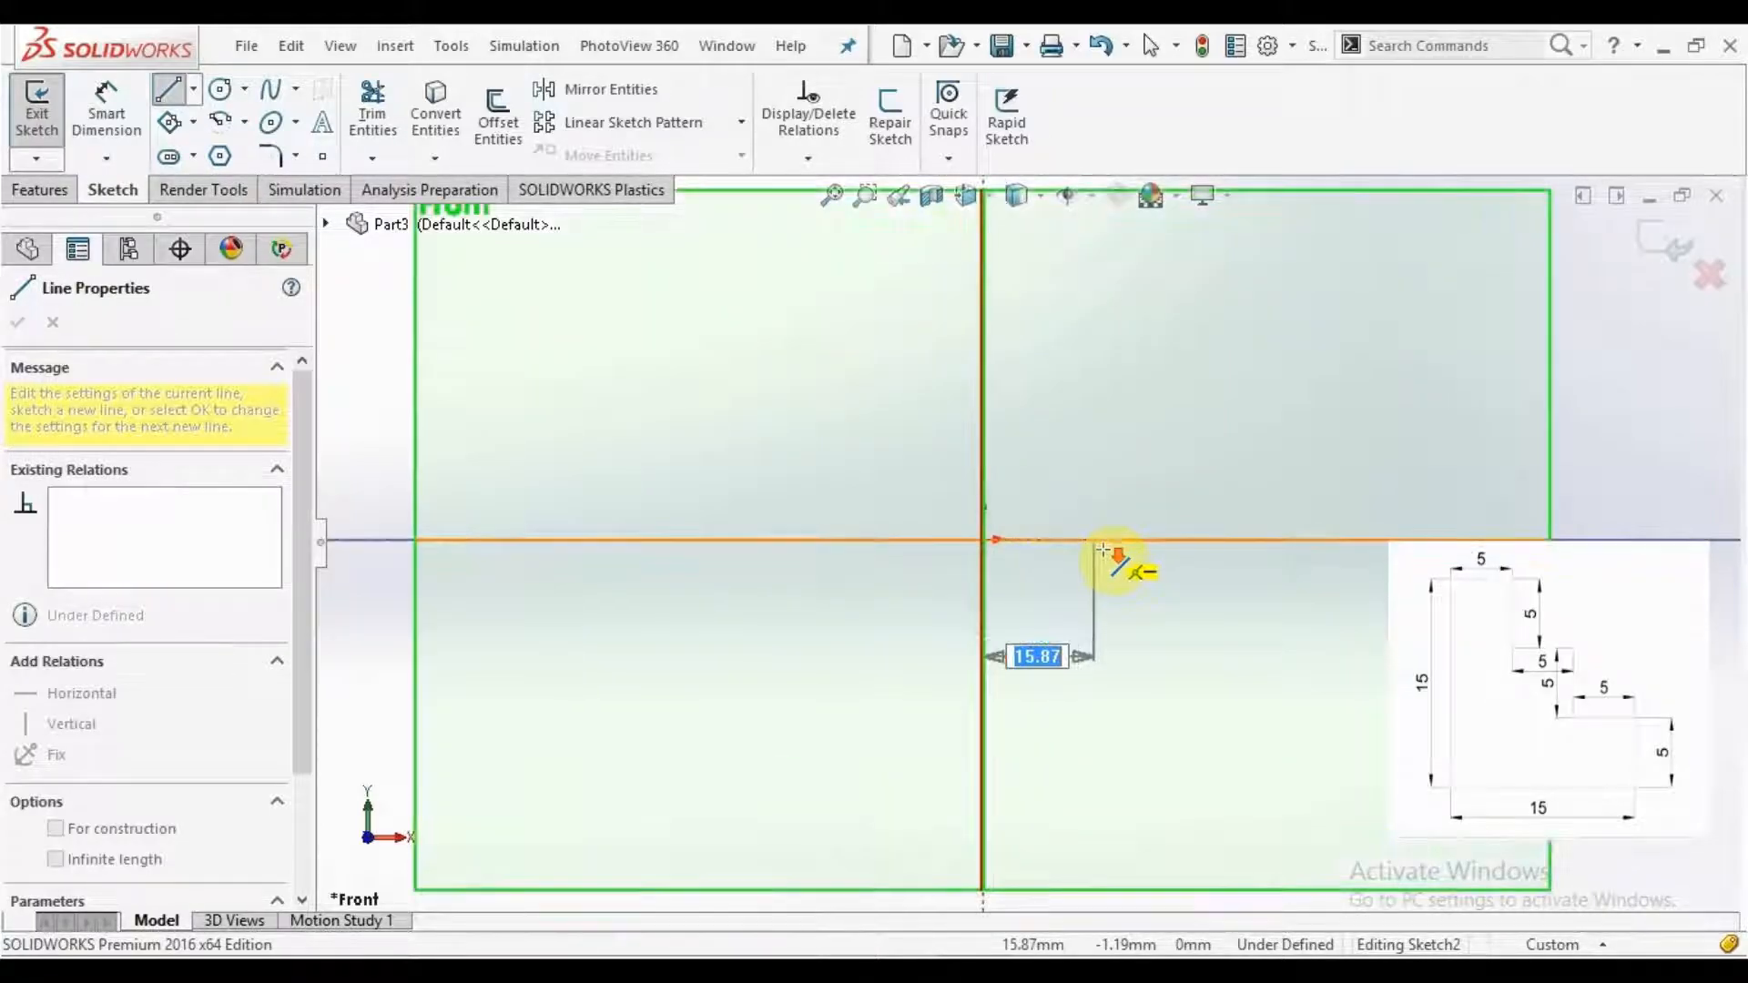
pyautogui.scroll(-3, 1106, 547)
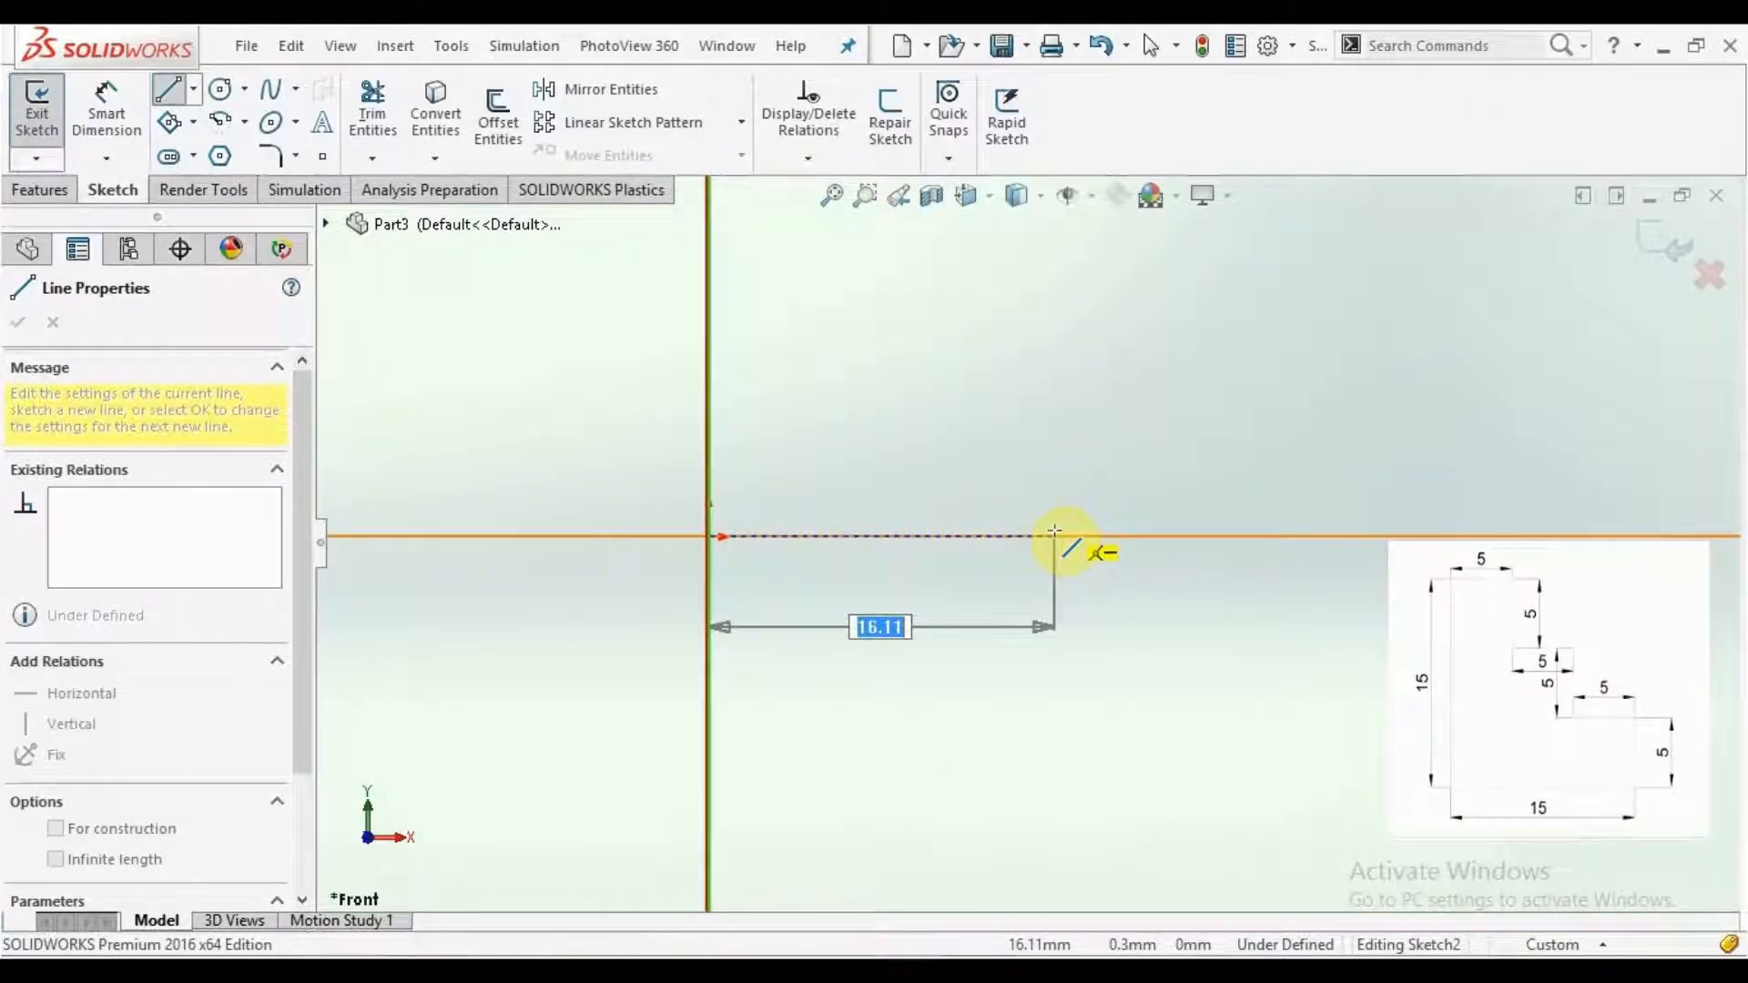
pyautogui.click(1053, 535)
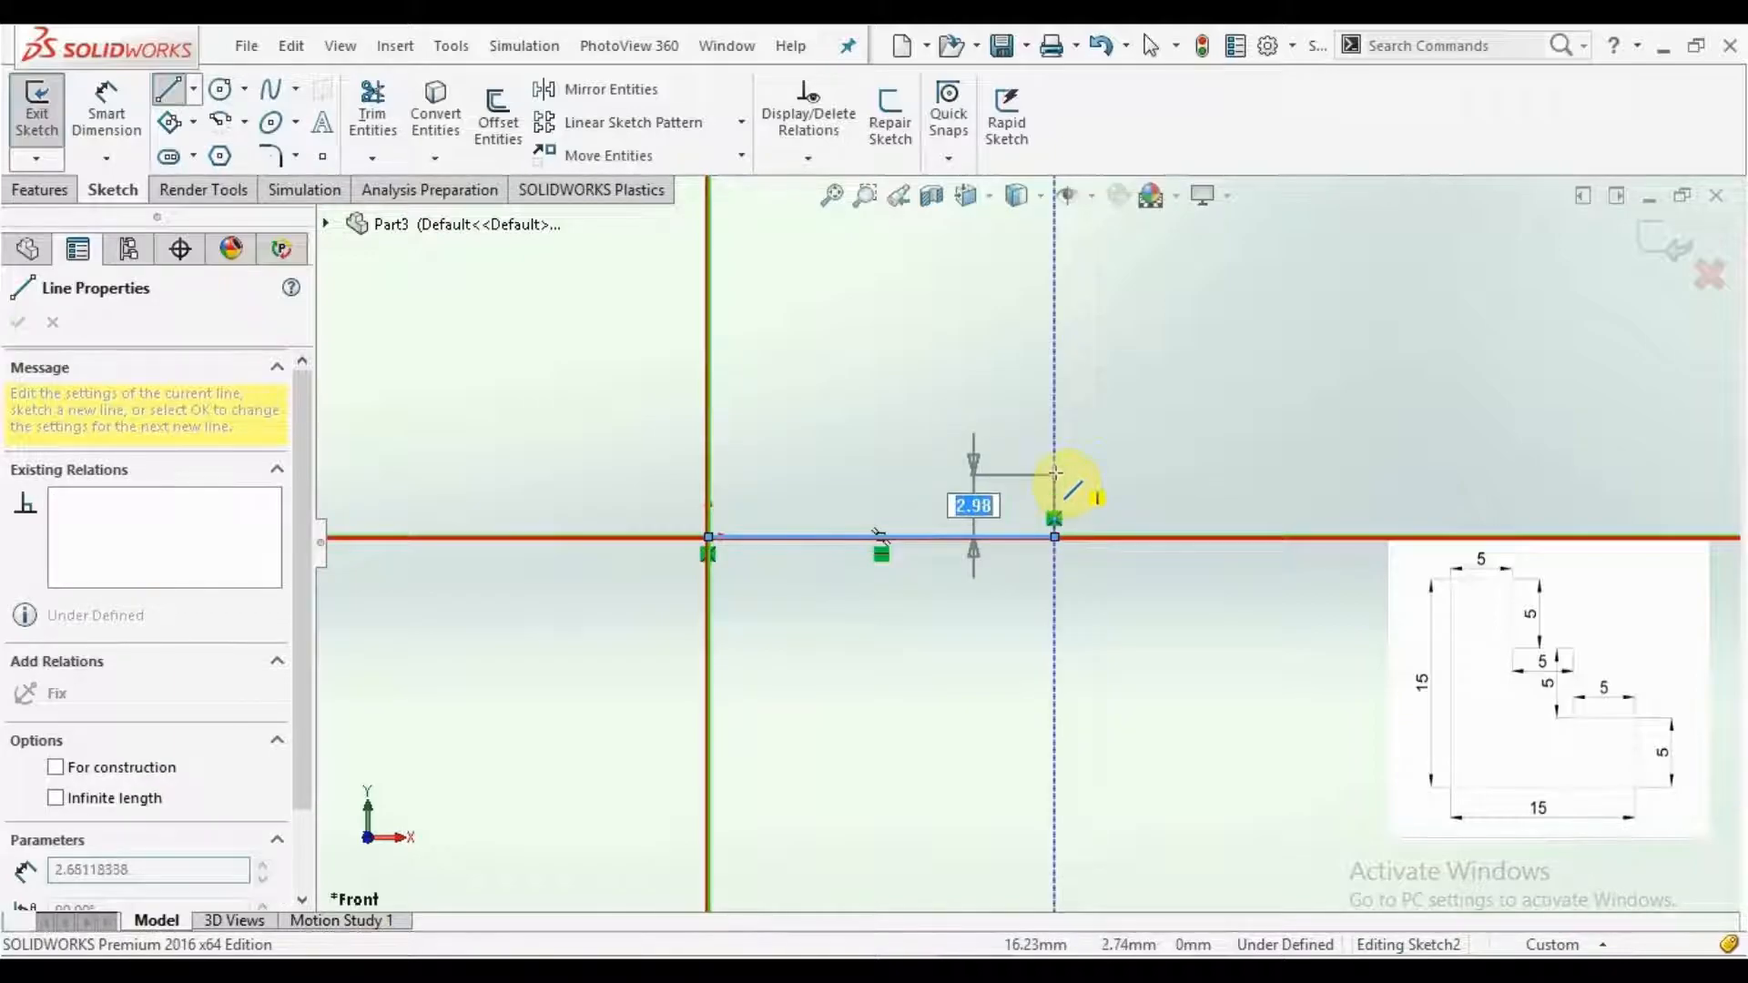
pyautogui.click(1056, 427)
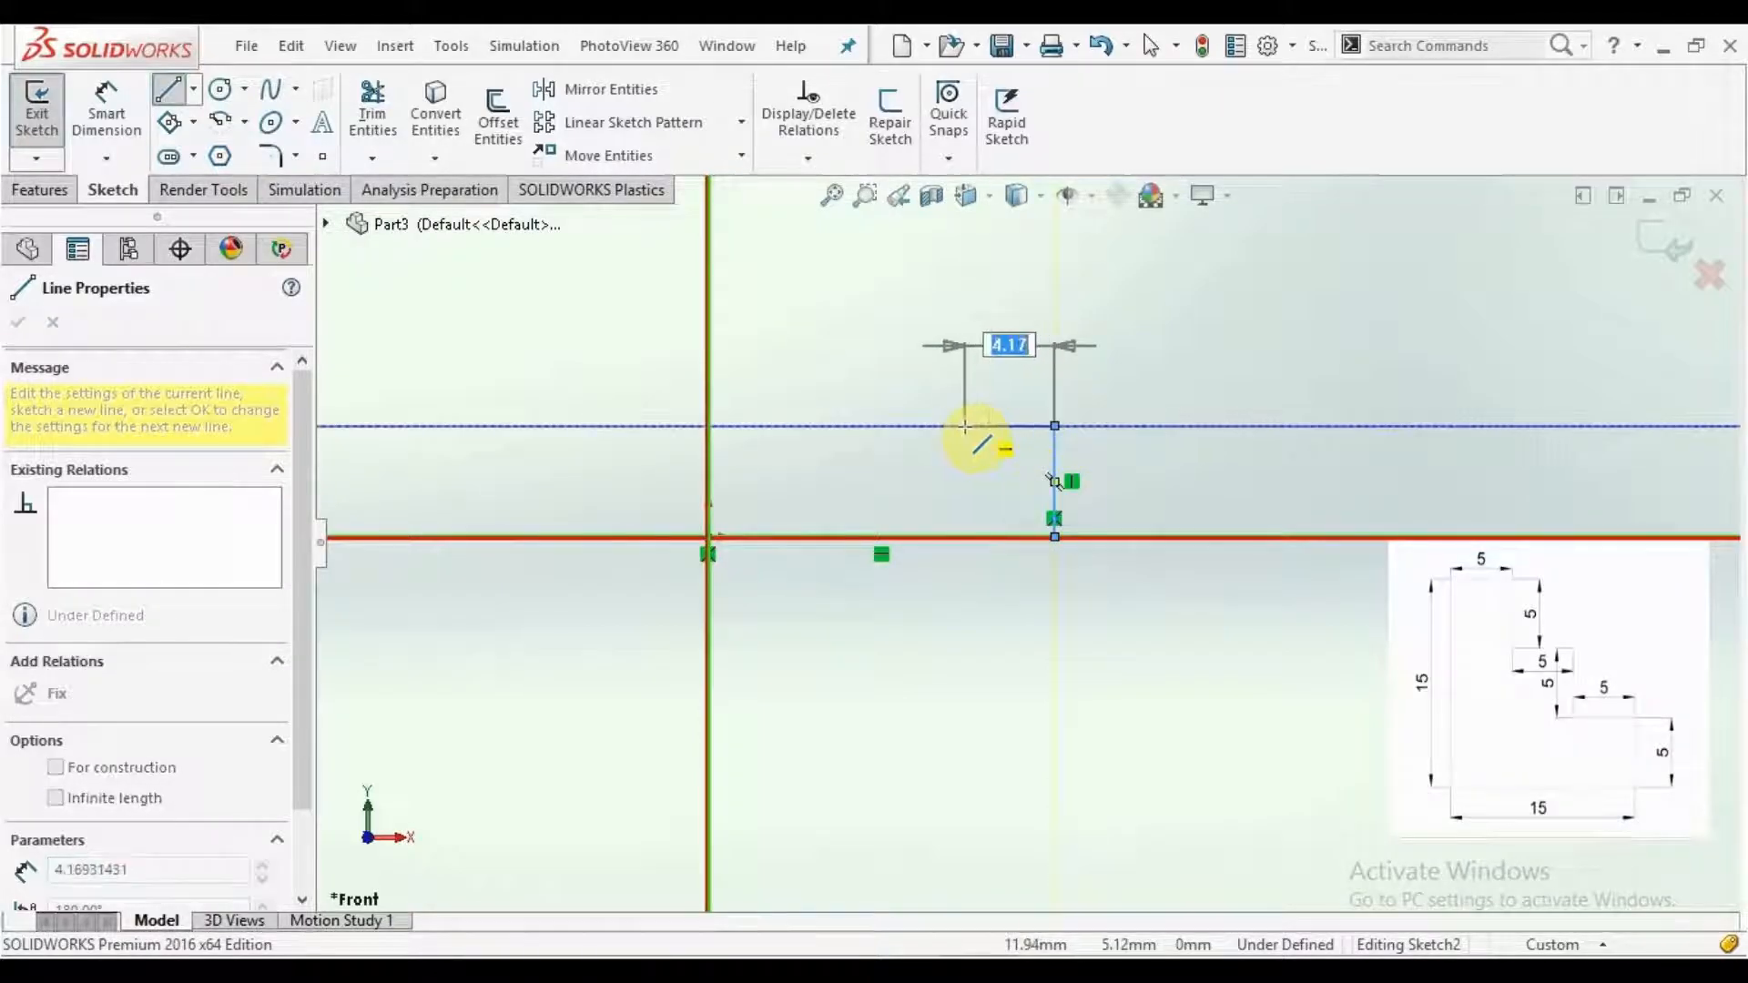
# Step: Continue the line chain with two stair steps rising toward the vertical axis, each about 5 mm wide and 5 mm high
pyautogui.click(952, 426)
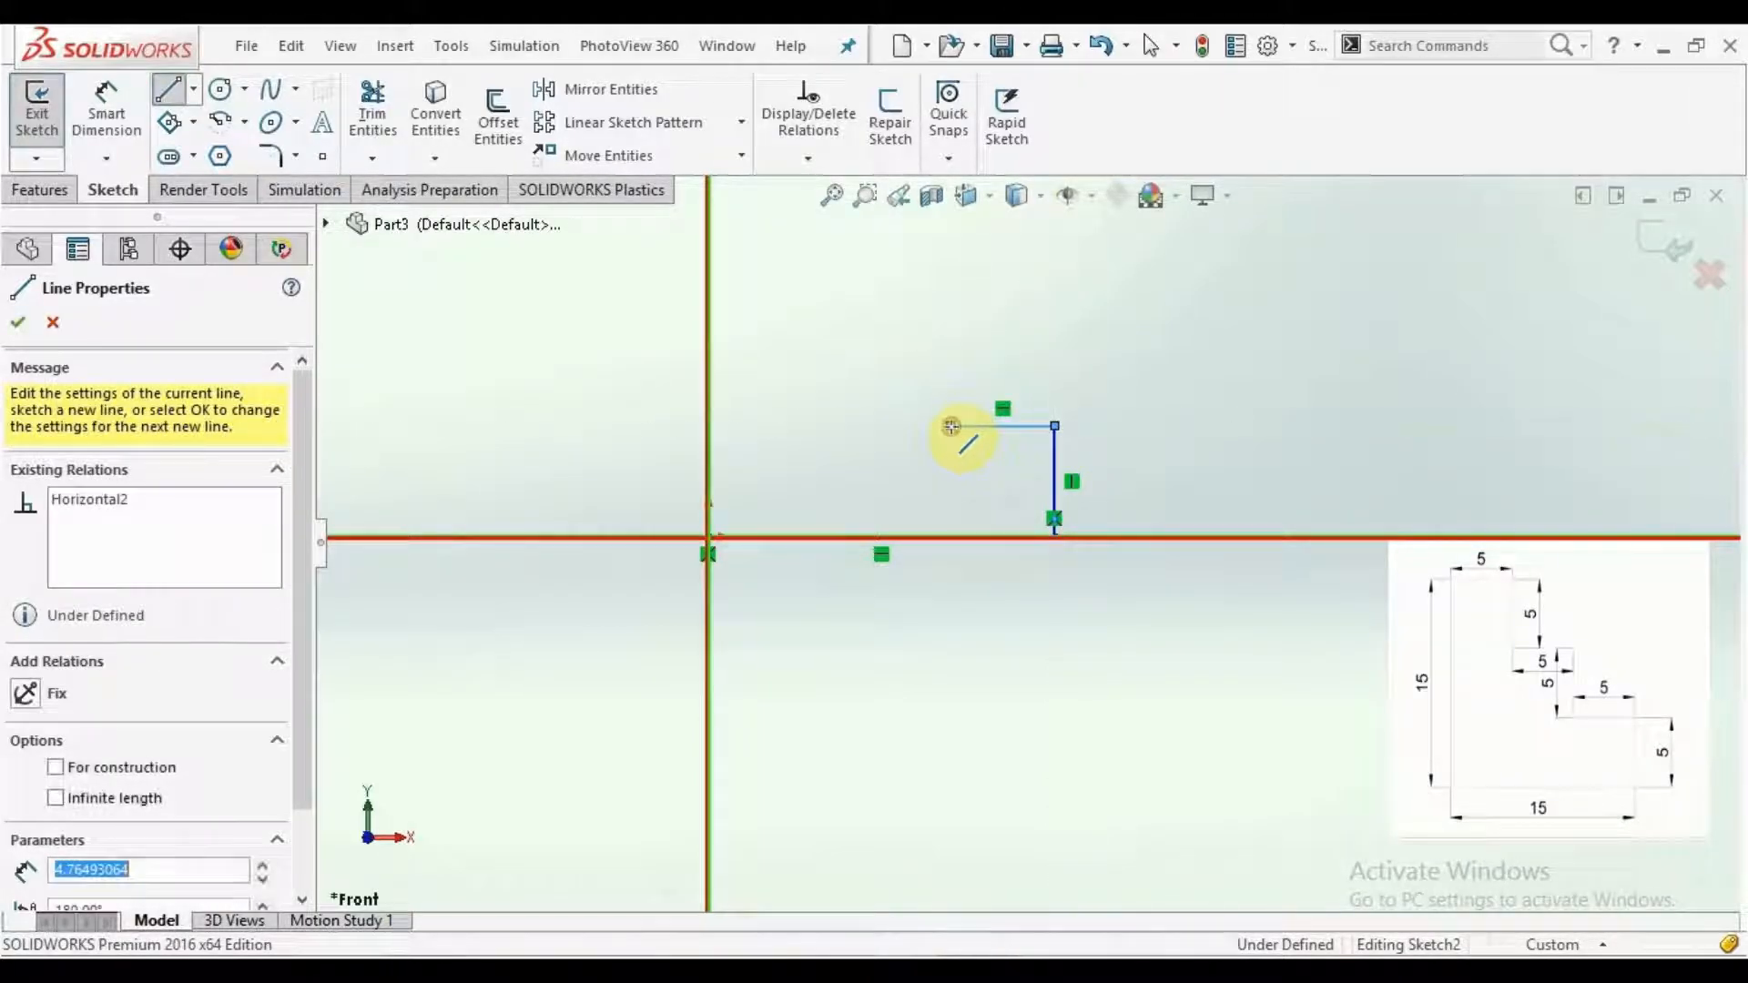
pyautogui.click(952, 322)
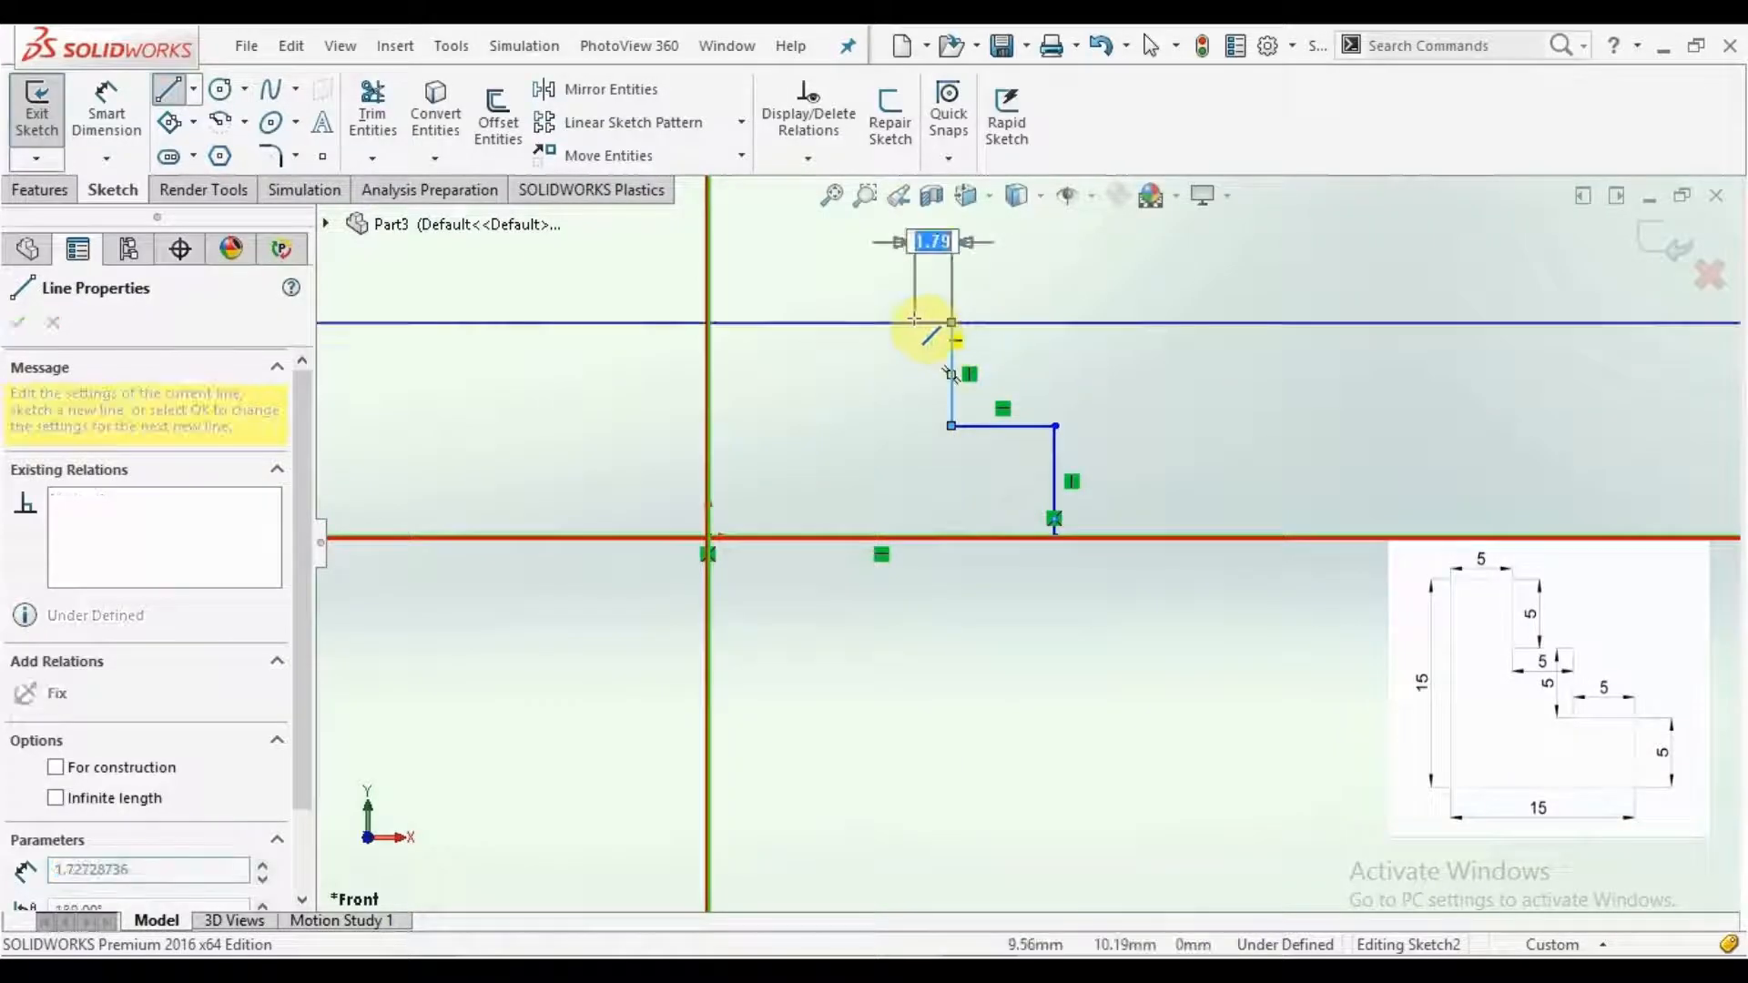
pyautogui.click(841, 324)
pyautogui.scroll(1, 839, 331)
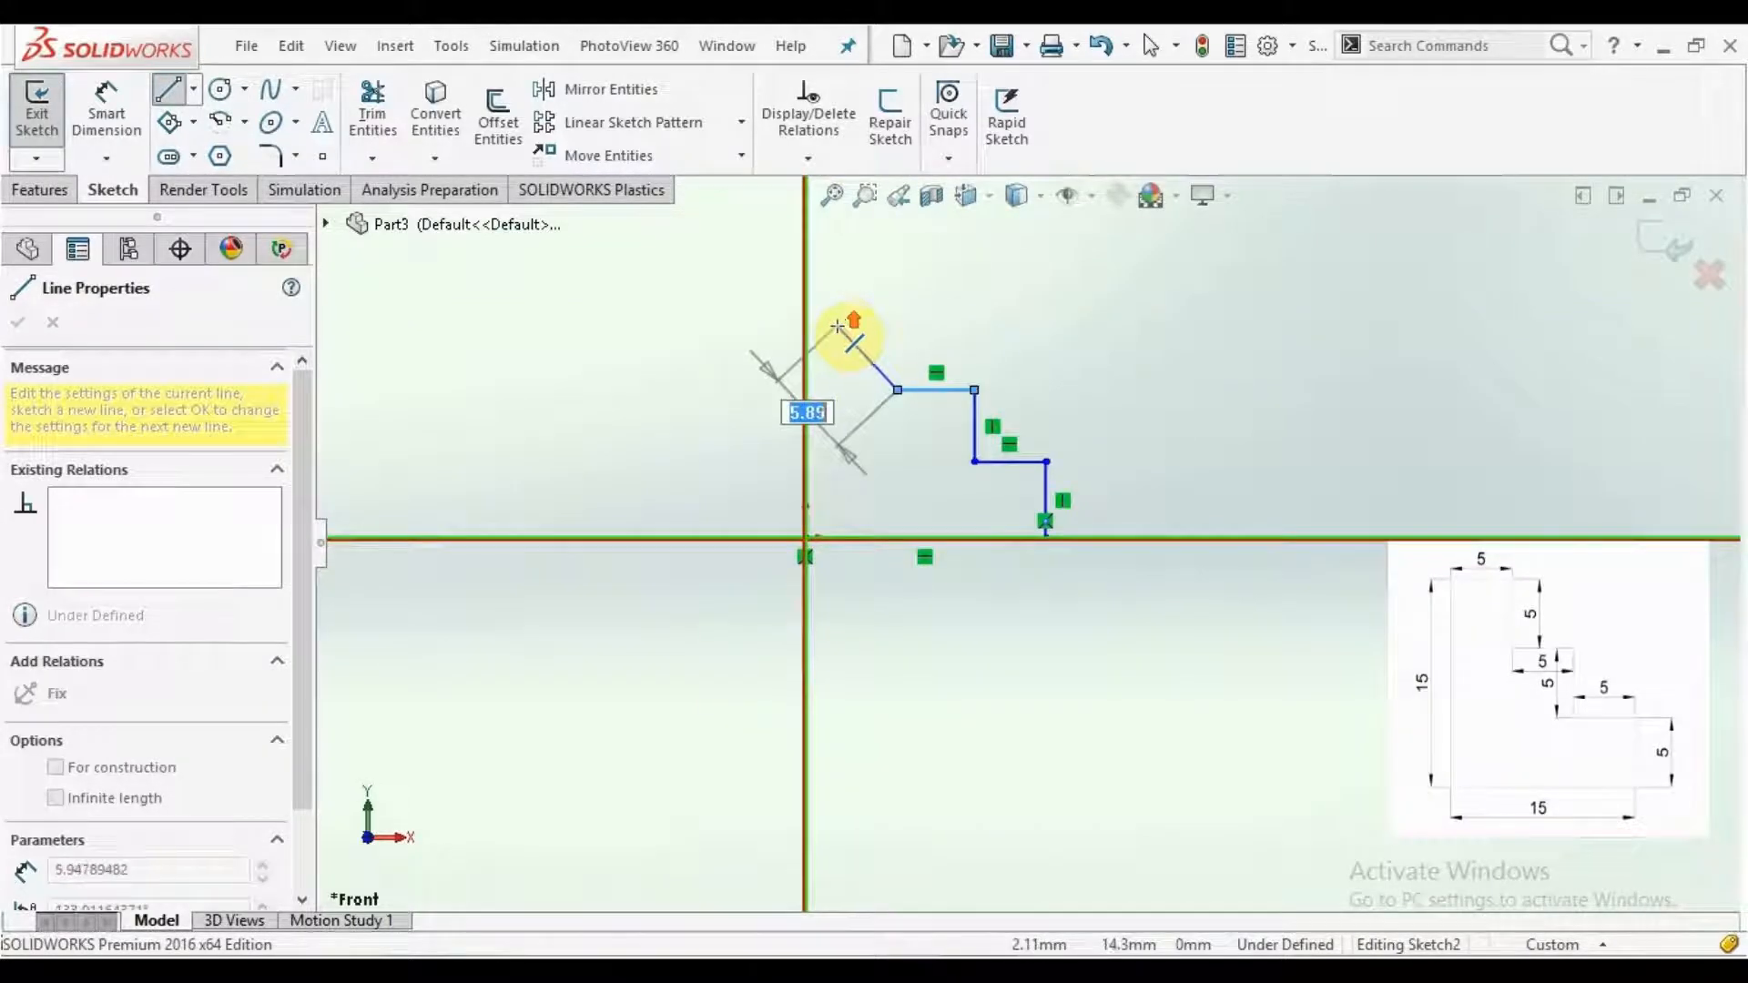
pyautogui.scroll(-1, 890, 326)
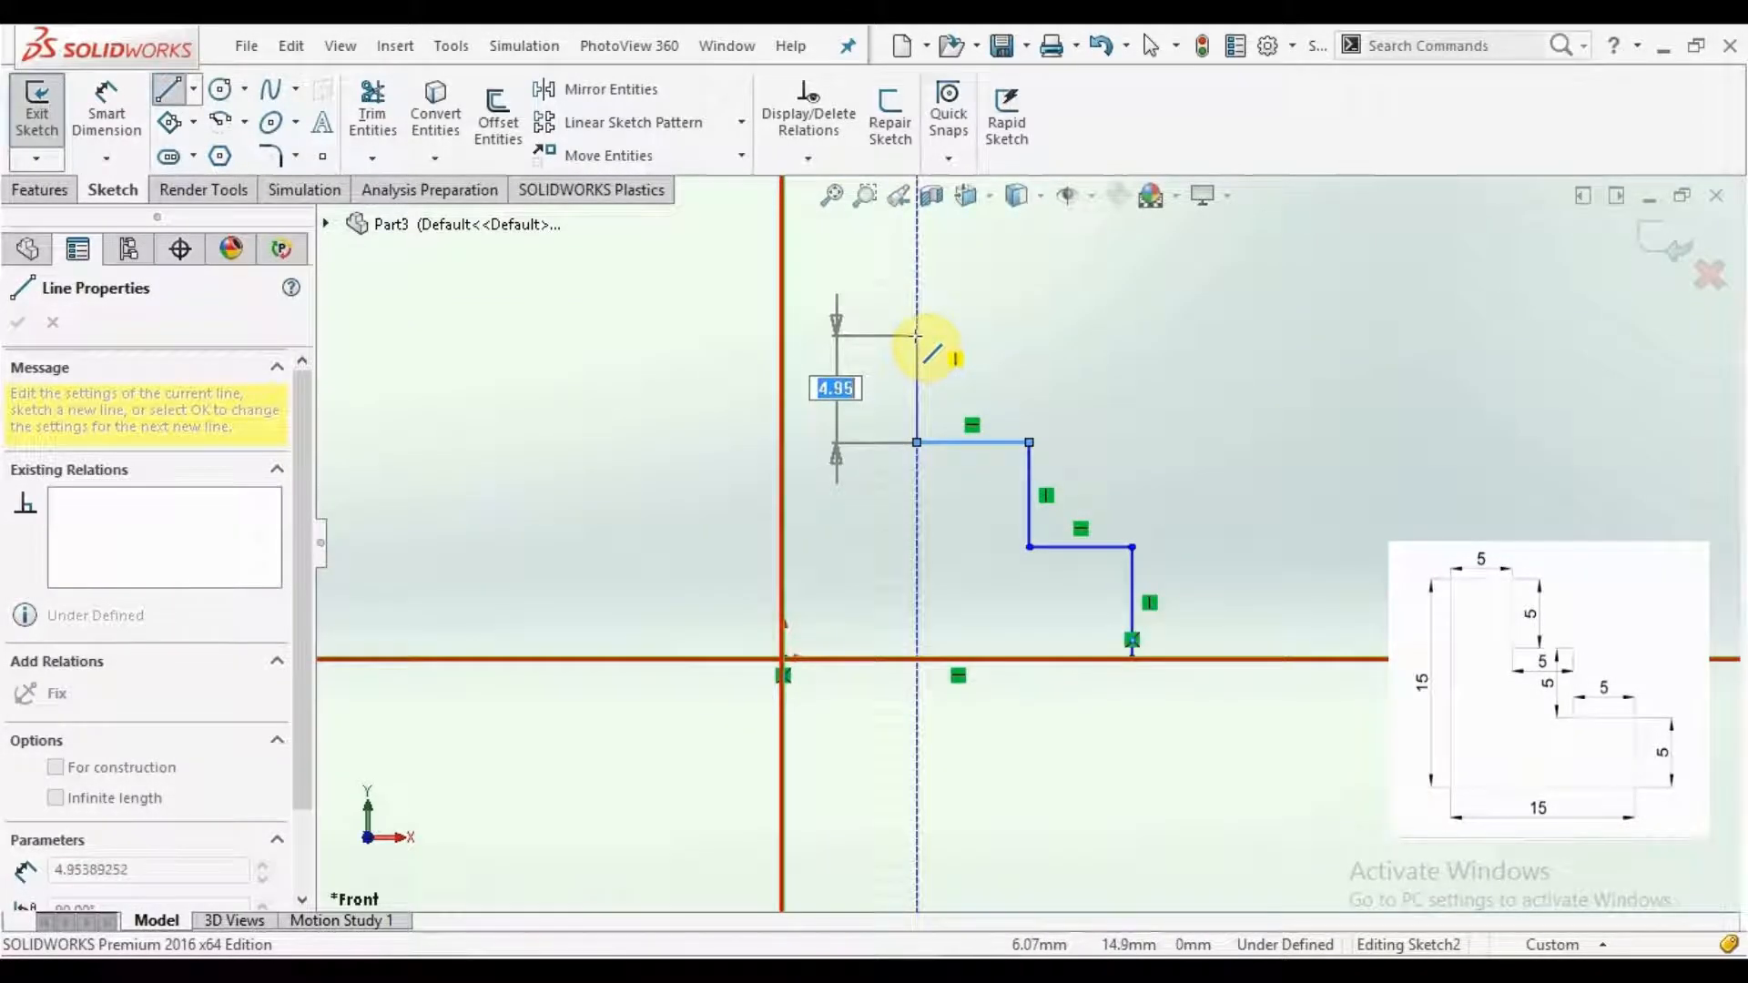
pyautogui.click(916, 336)
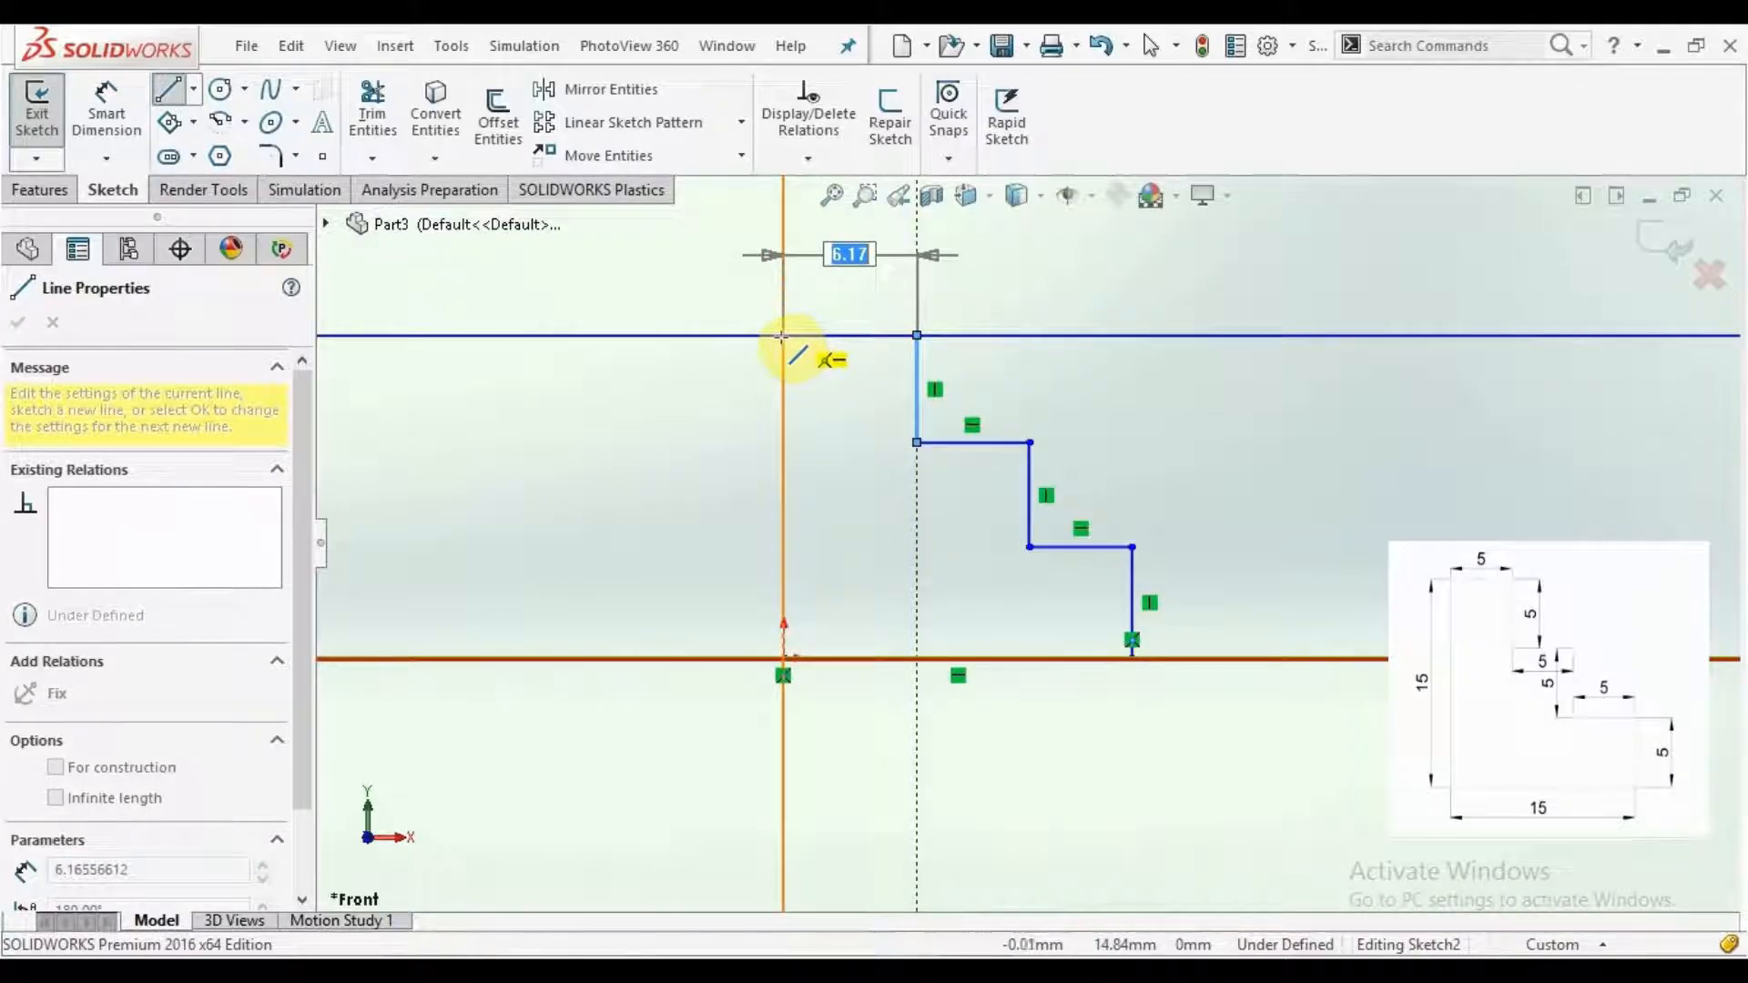
# Step: Close the stepped profile with an upper line about 6 mm long to the vertical axis and a vertical line down to the origin
pyautogui.click(785, 336)
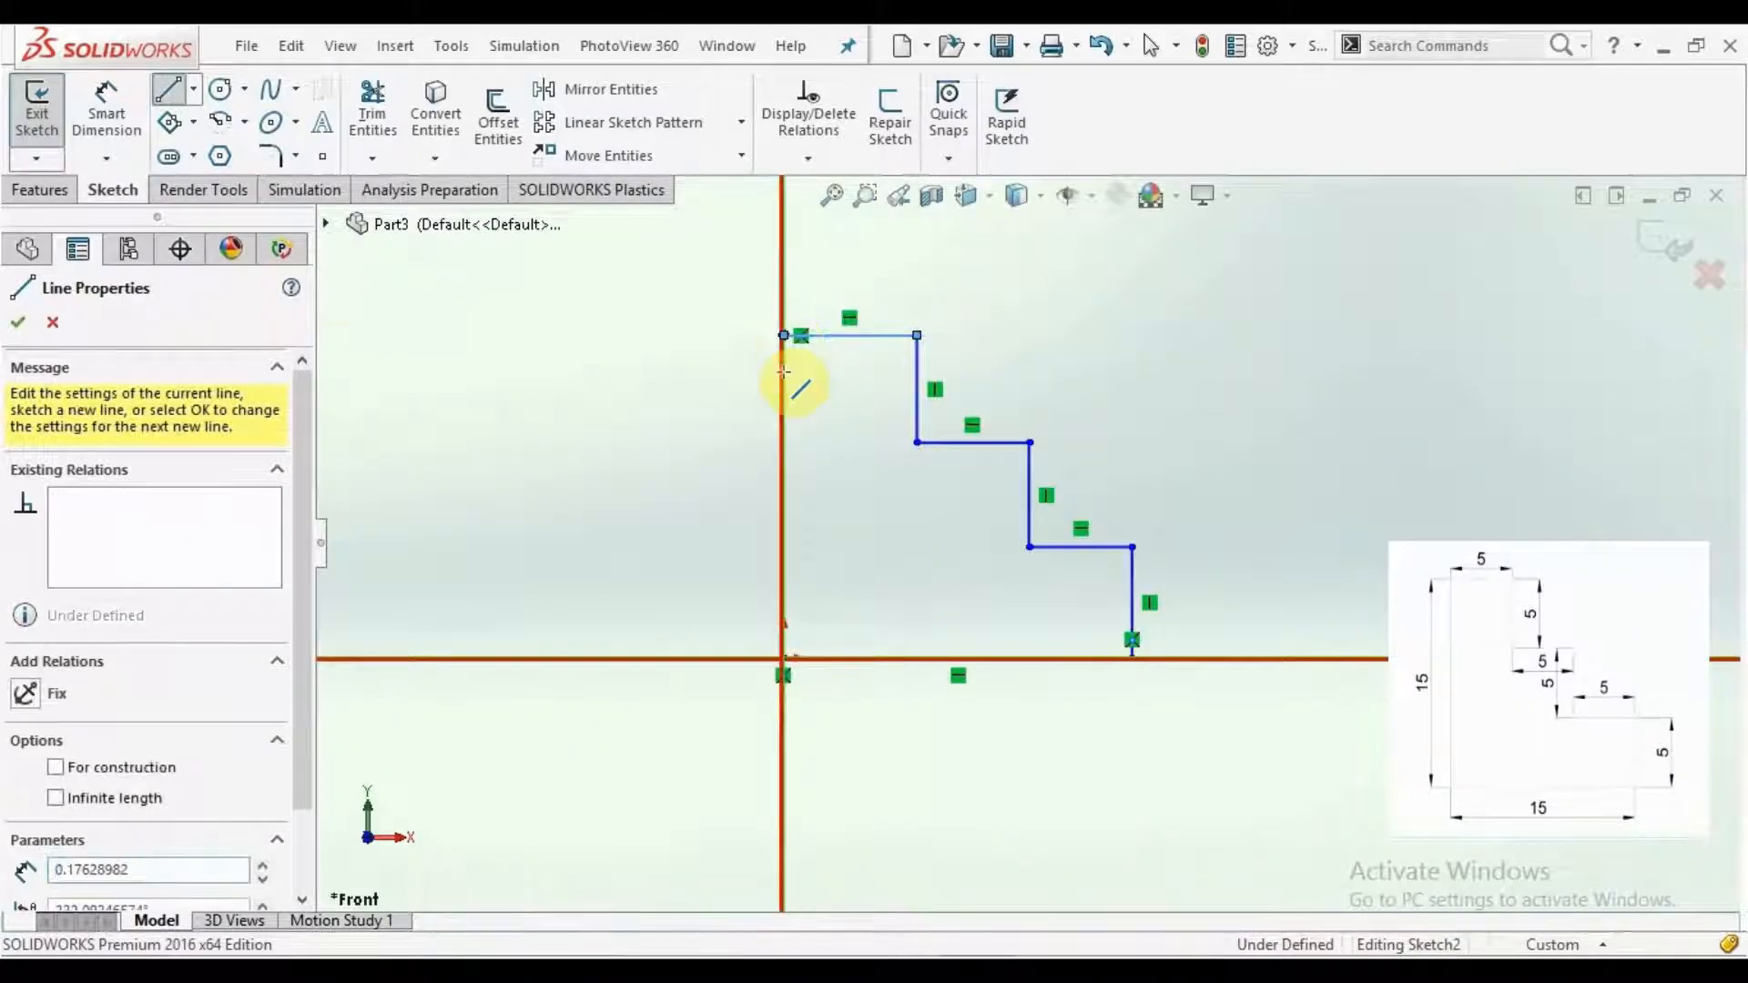
pyautogui.click(785, 658)
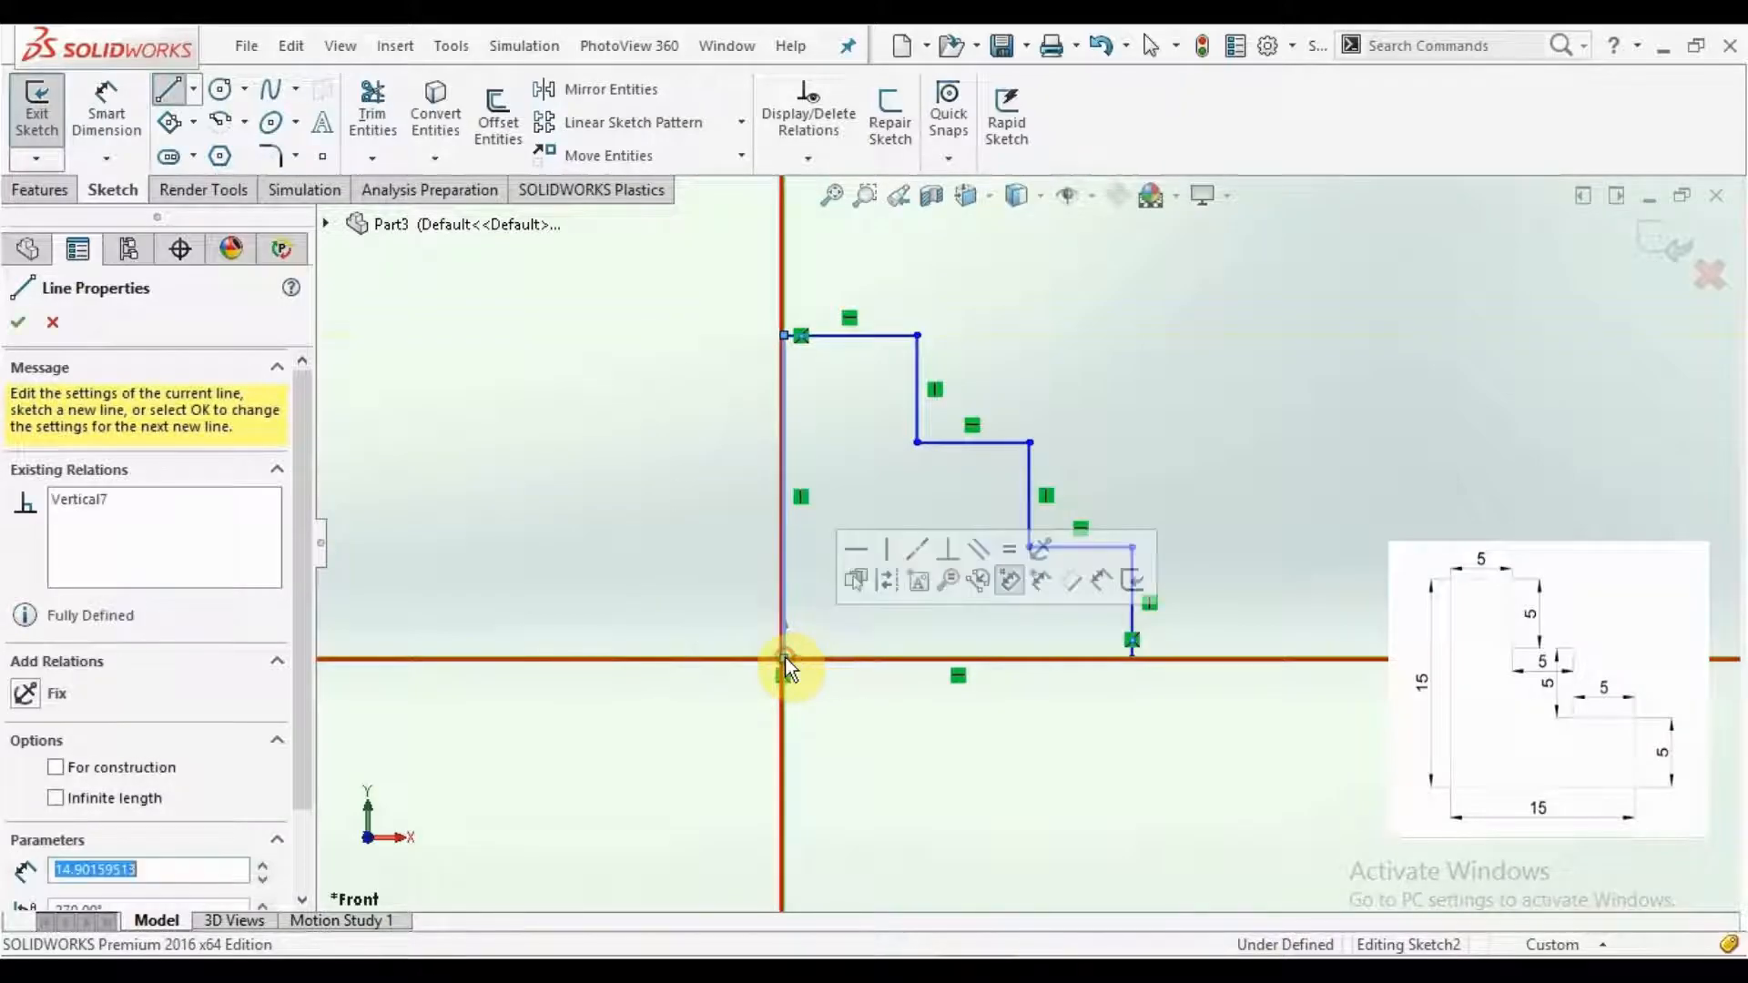
pyautogui.rightClick(807, 714)
pyautogui.click(839, 709)
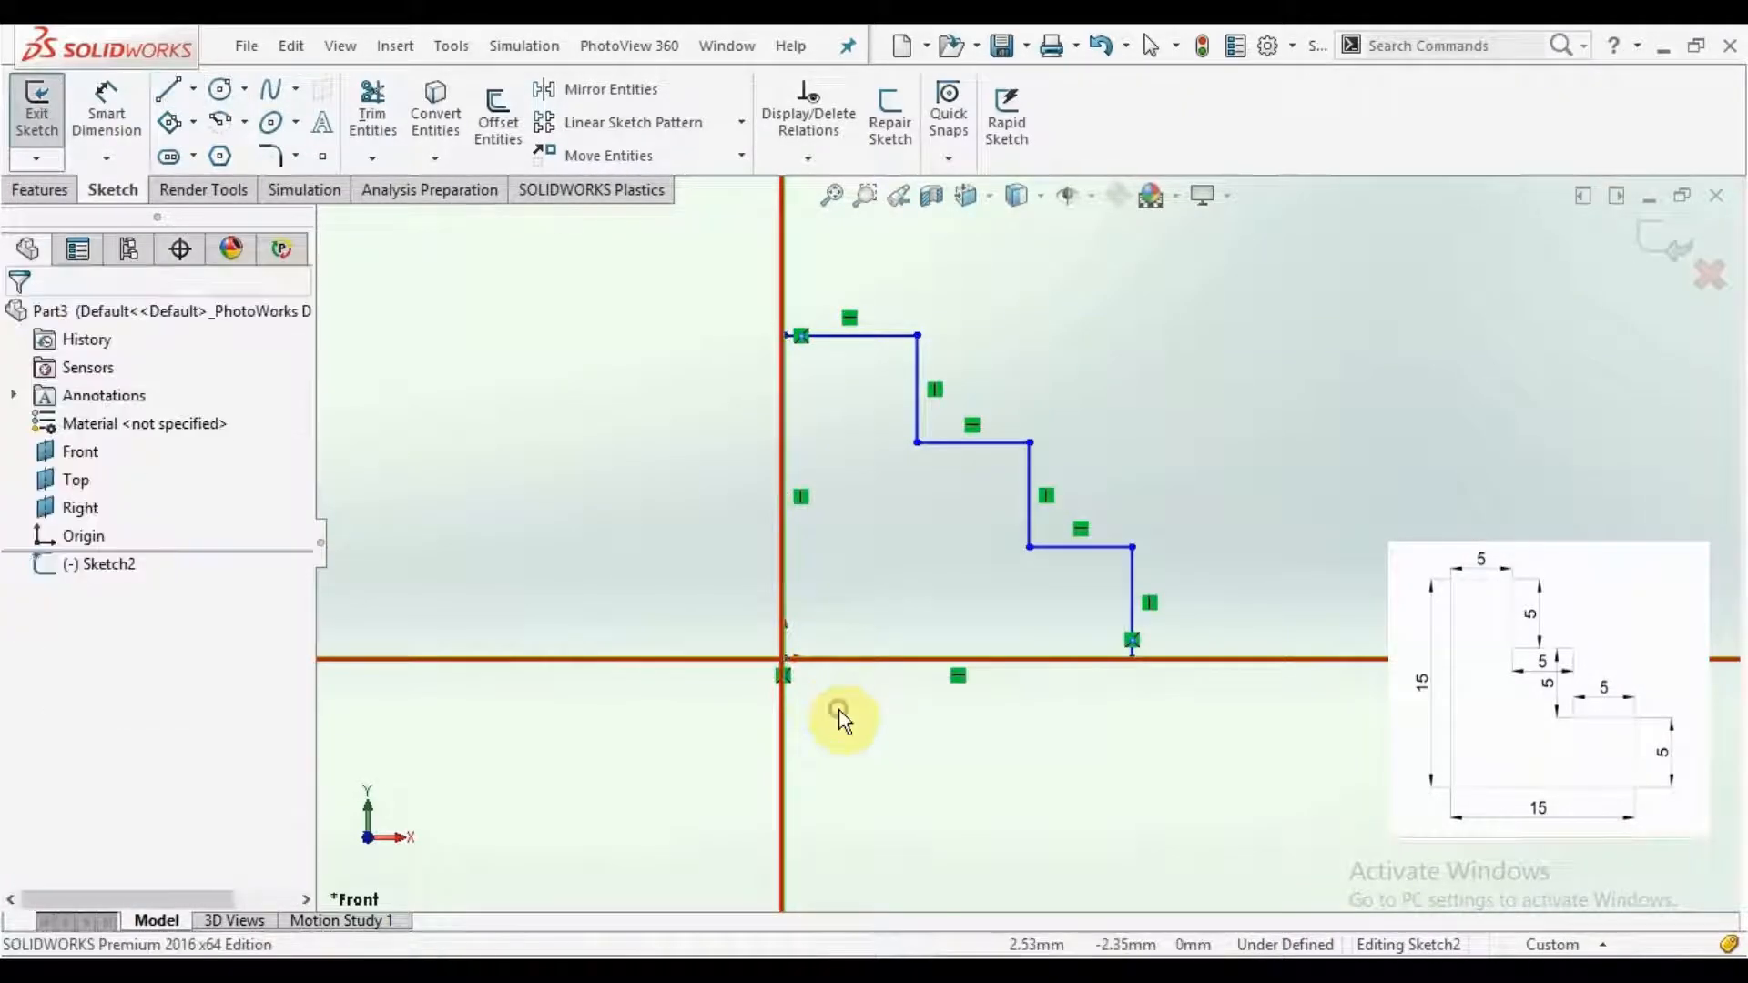
pyautogui.click(669, 499)
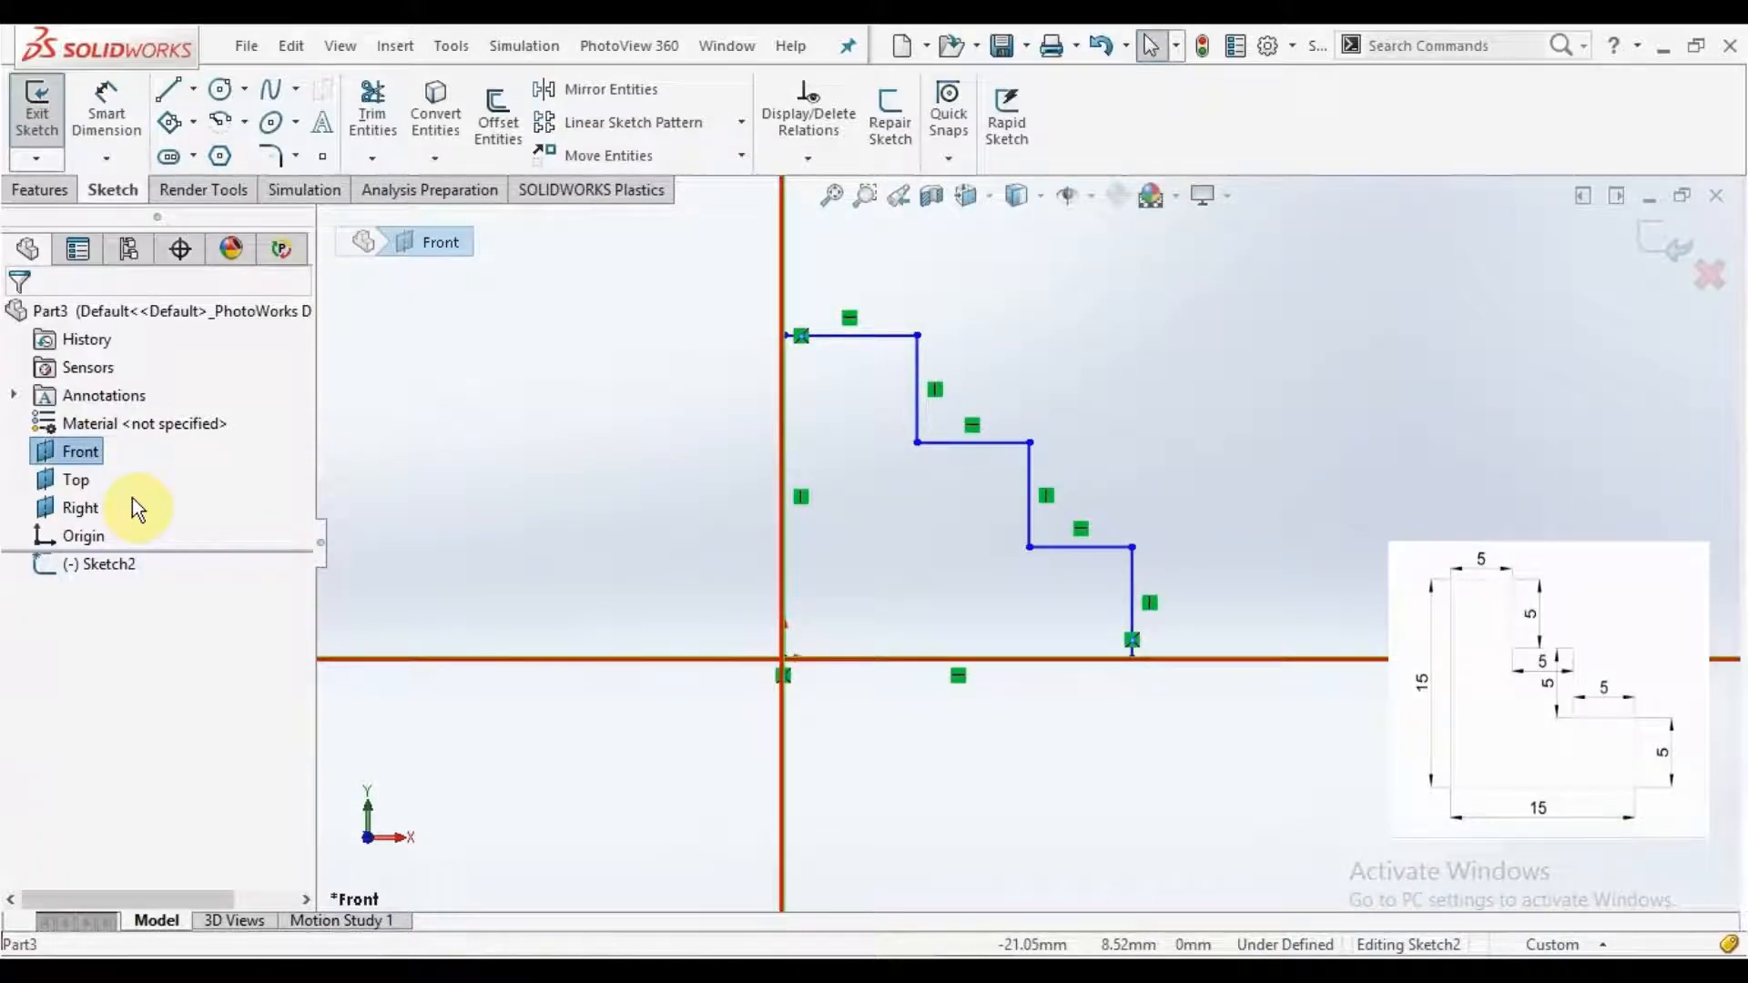
# Step: Dimension the profile's base line and its long vertical line at 15 mm each
pyautogui.click(86, 105)
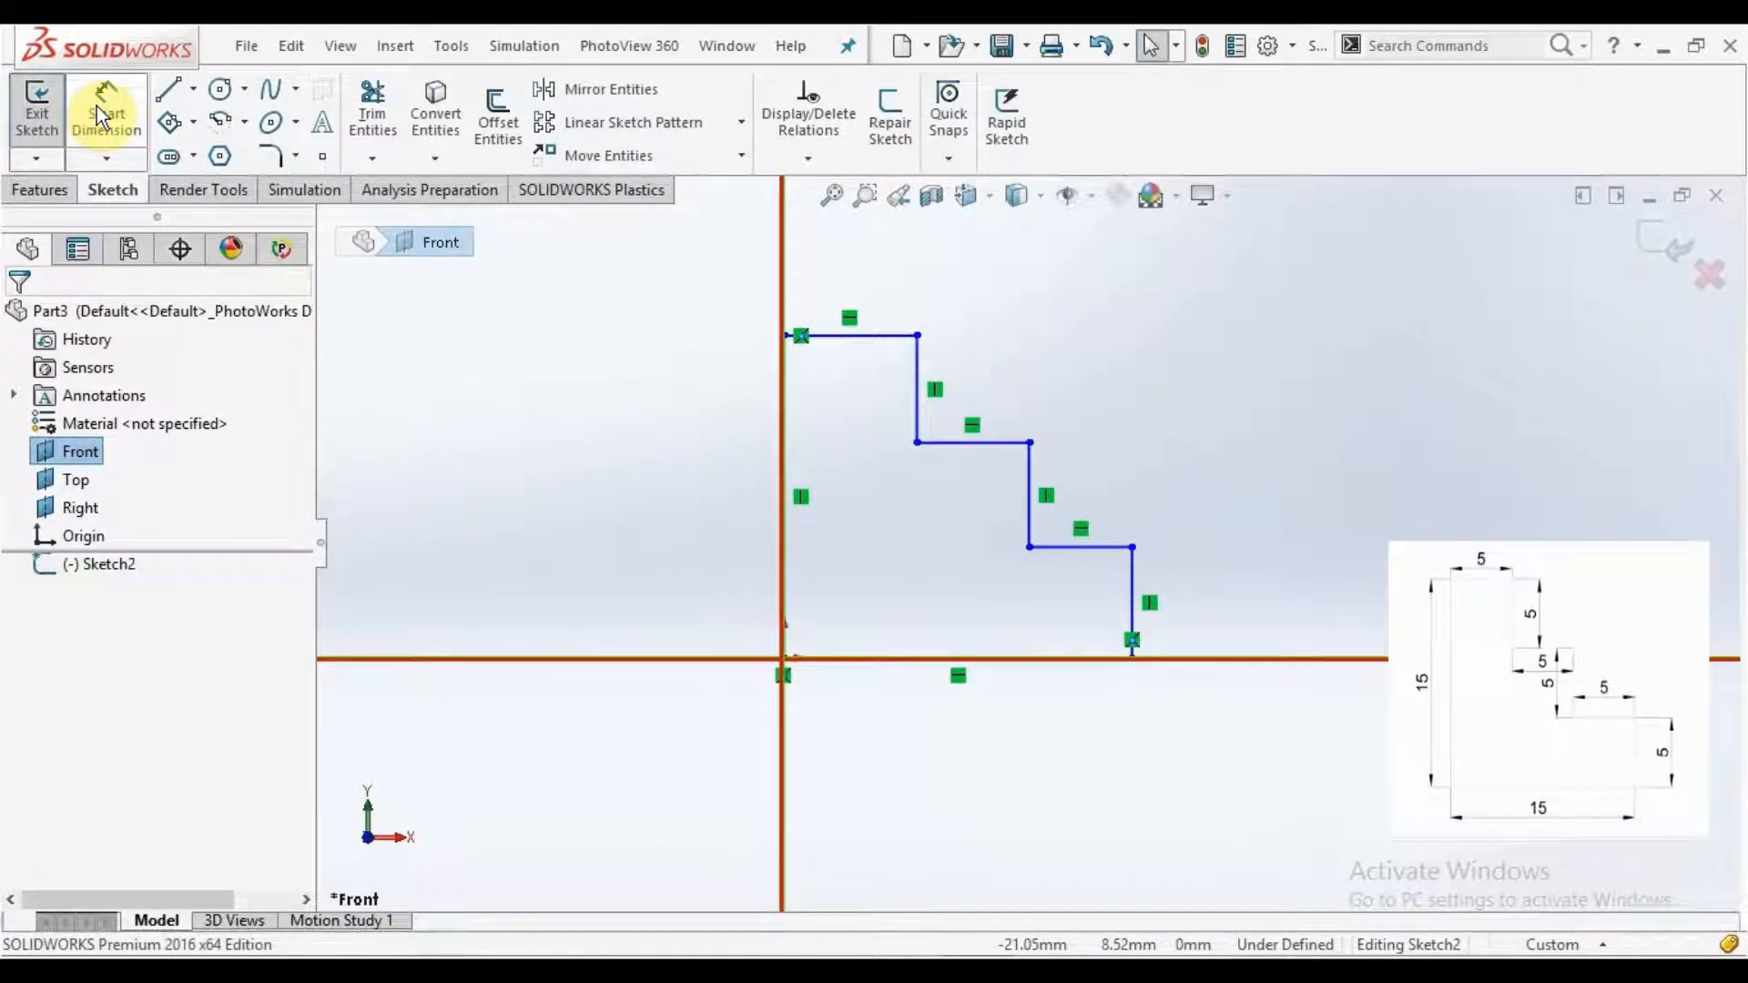
pyautogui.click(941, 675)
pyautogui.click(938, 749)
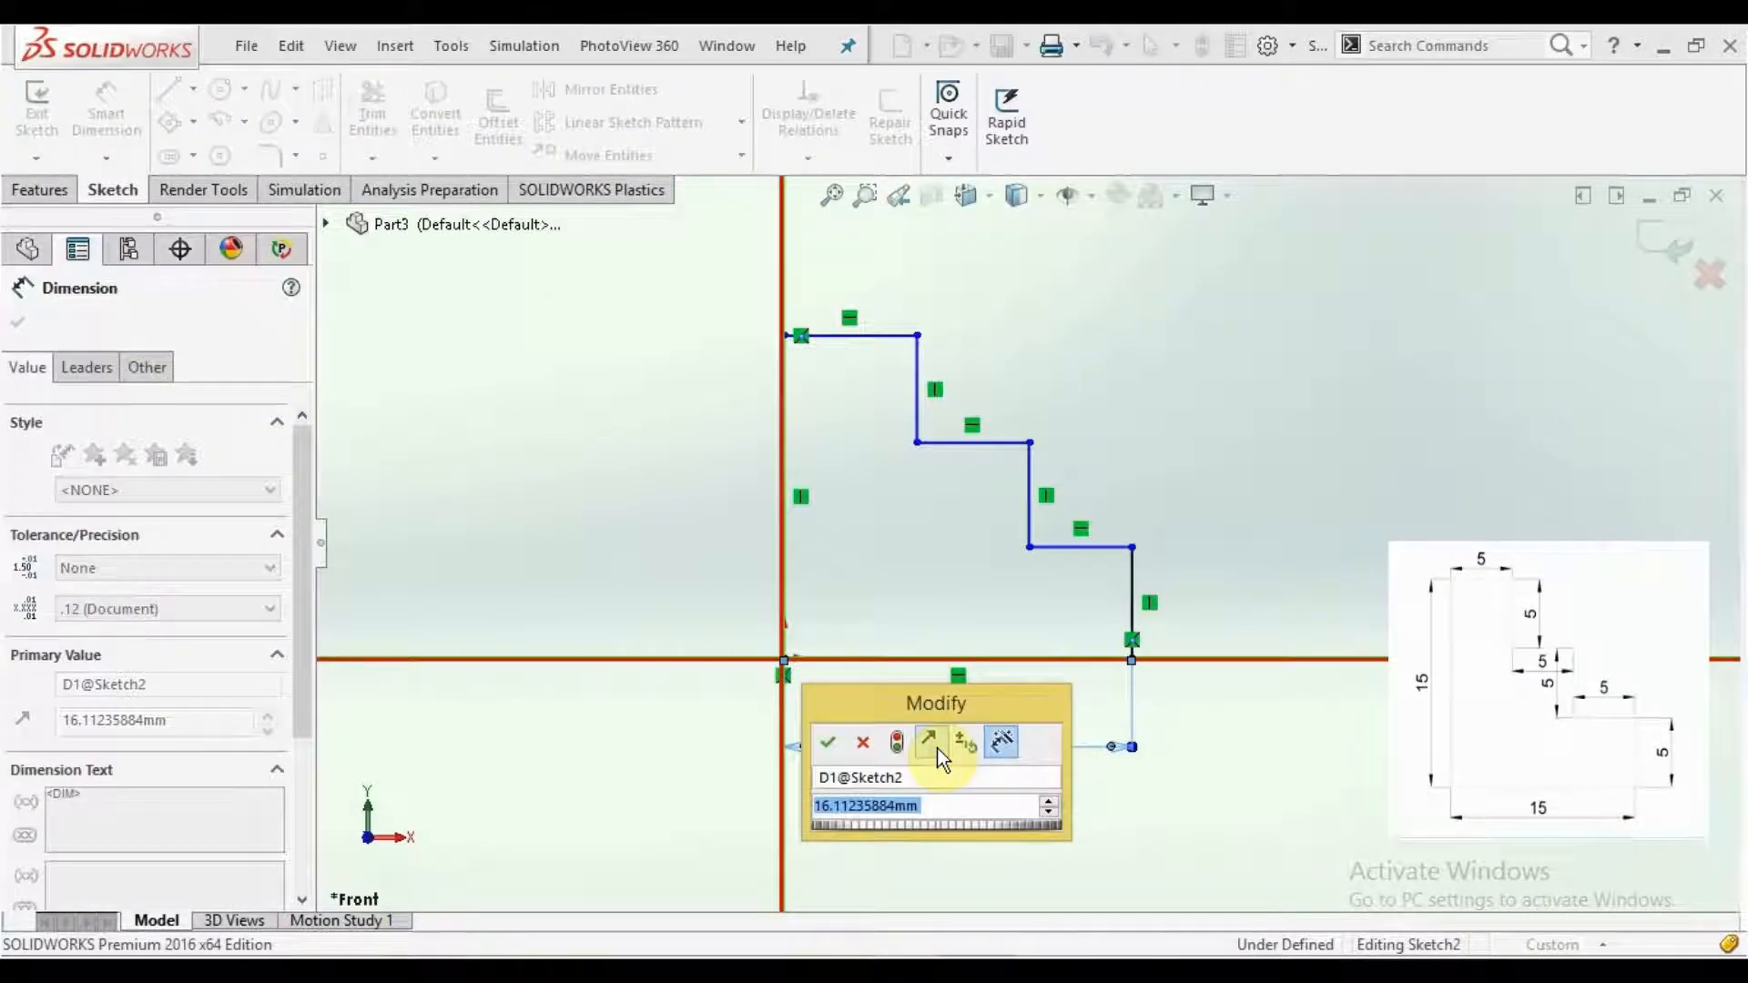
pyautogui.write('15')
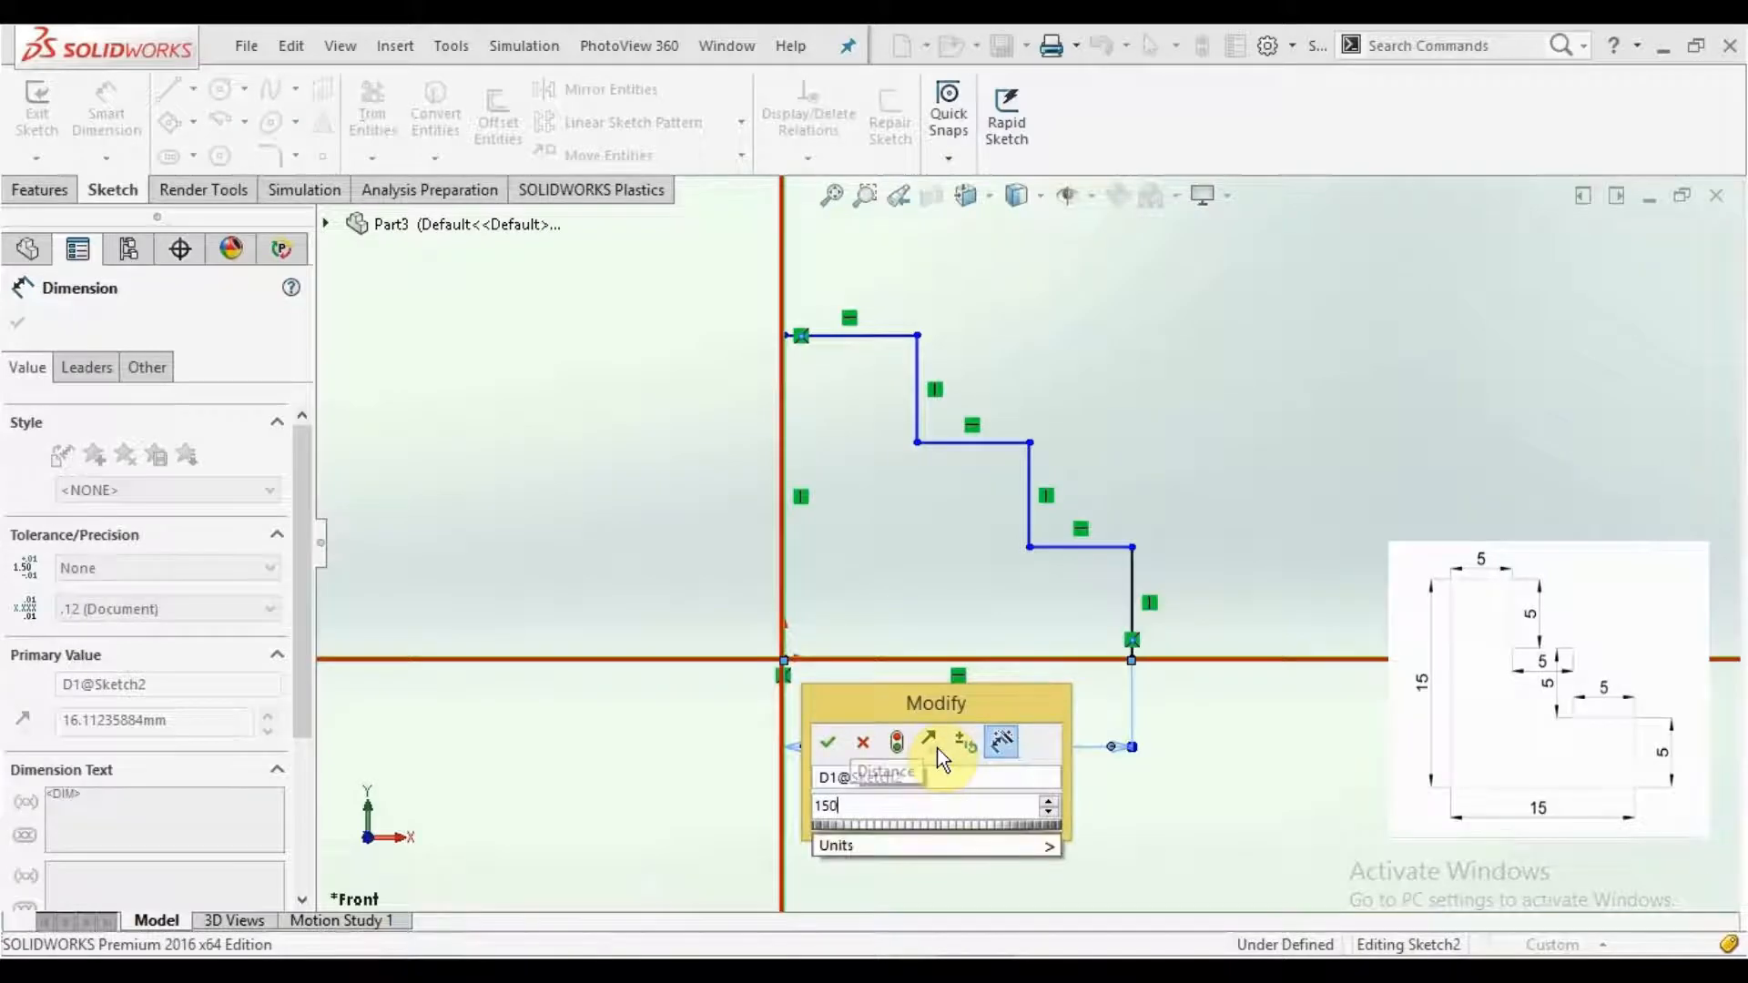
pyautogui.press('Return')
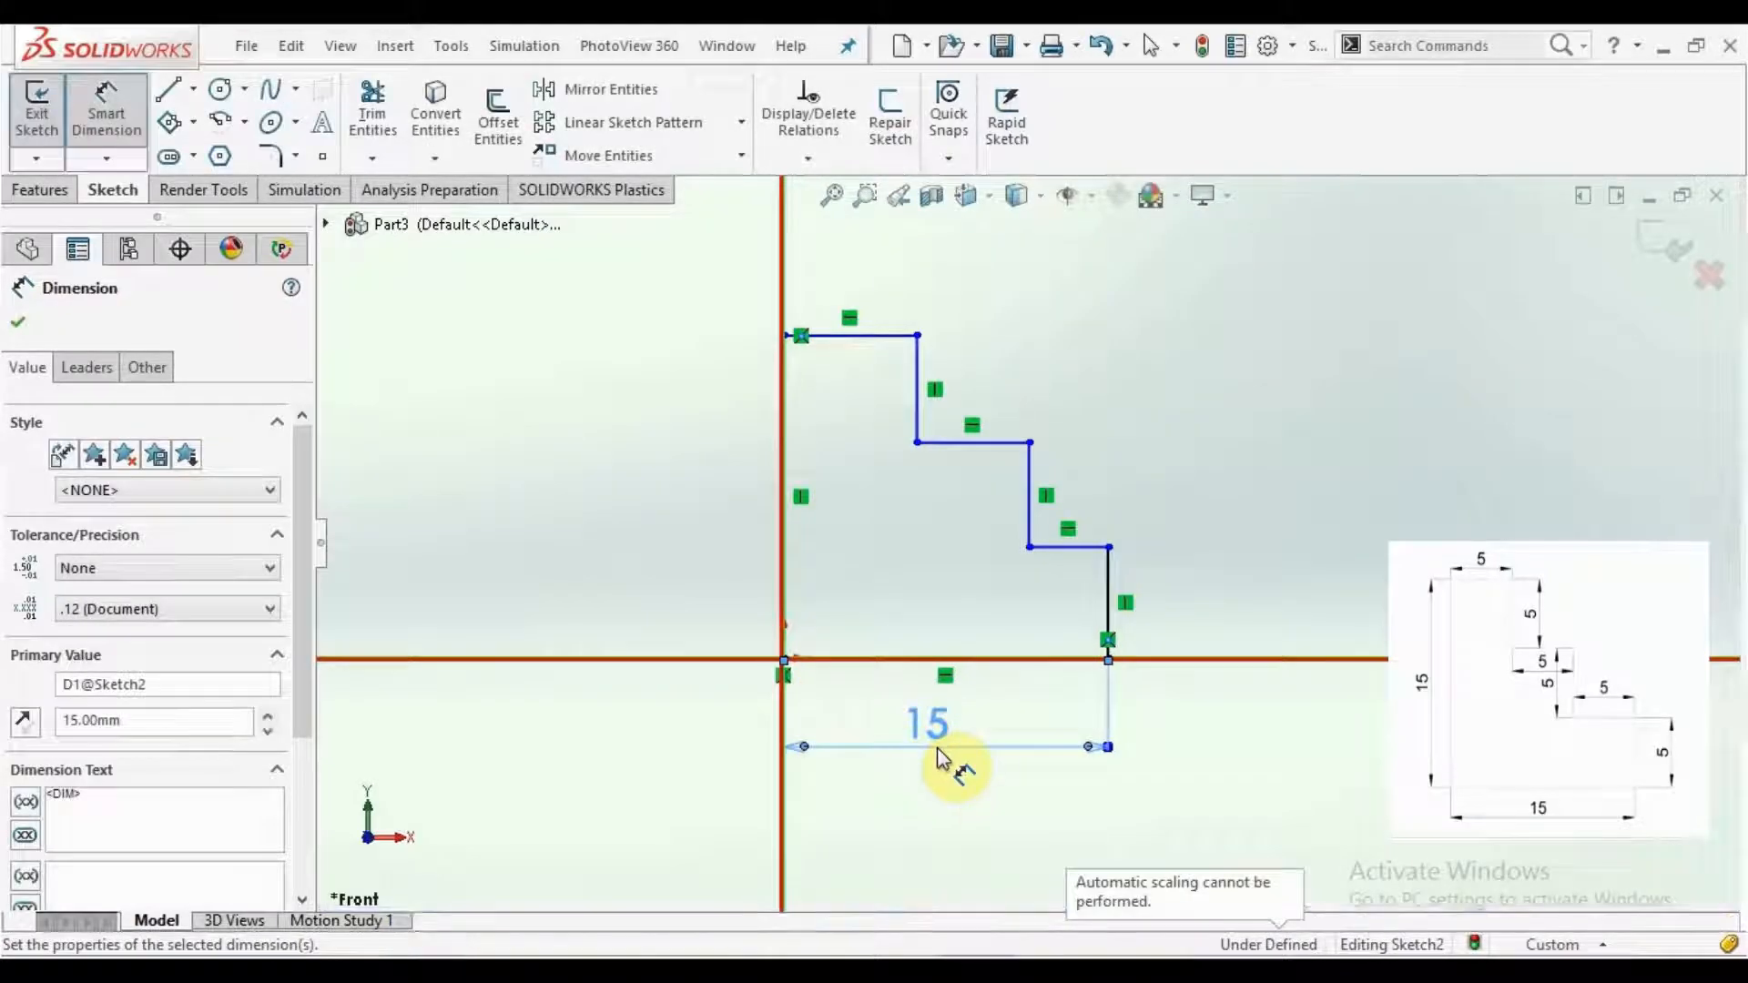
pyautogui.click(780, 570)
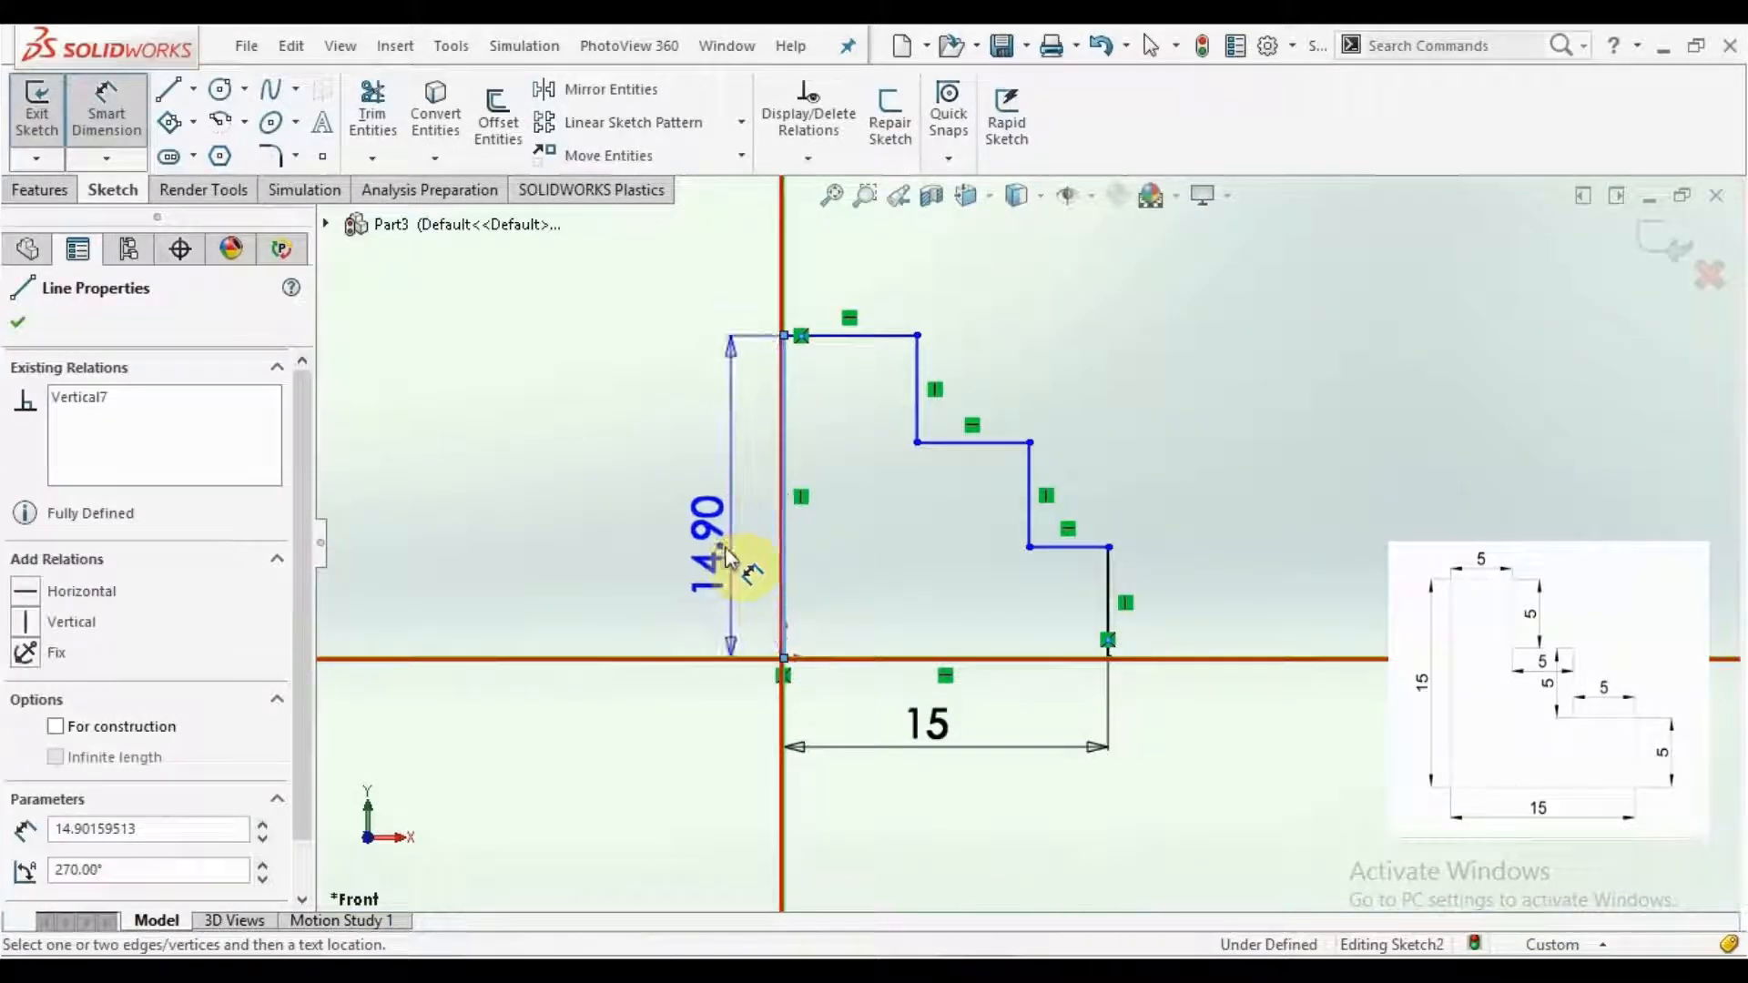
pyautogui.click(719, 558)
pyautogui.write('15')
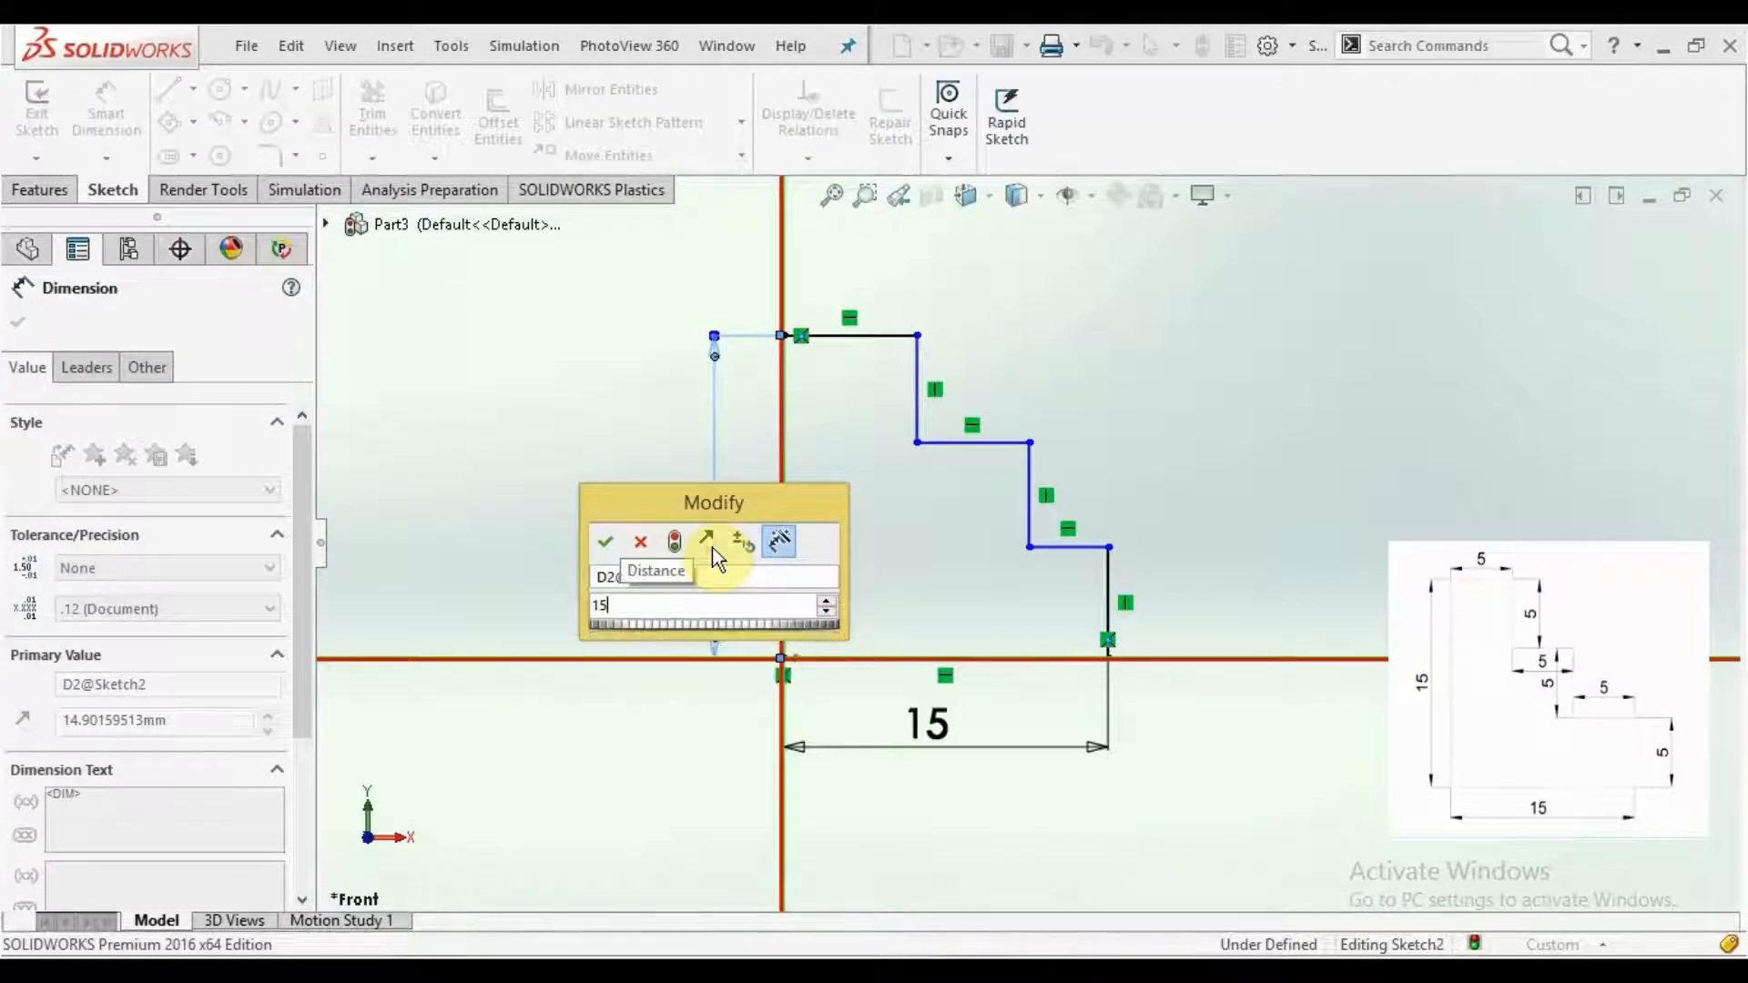
pyautogui.press('Return')
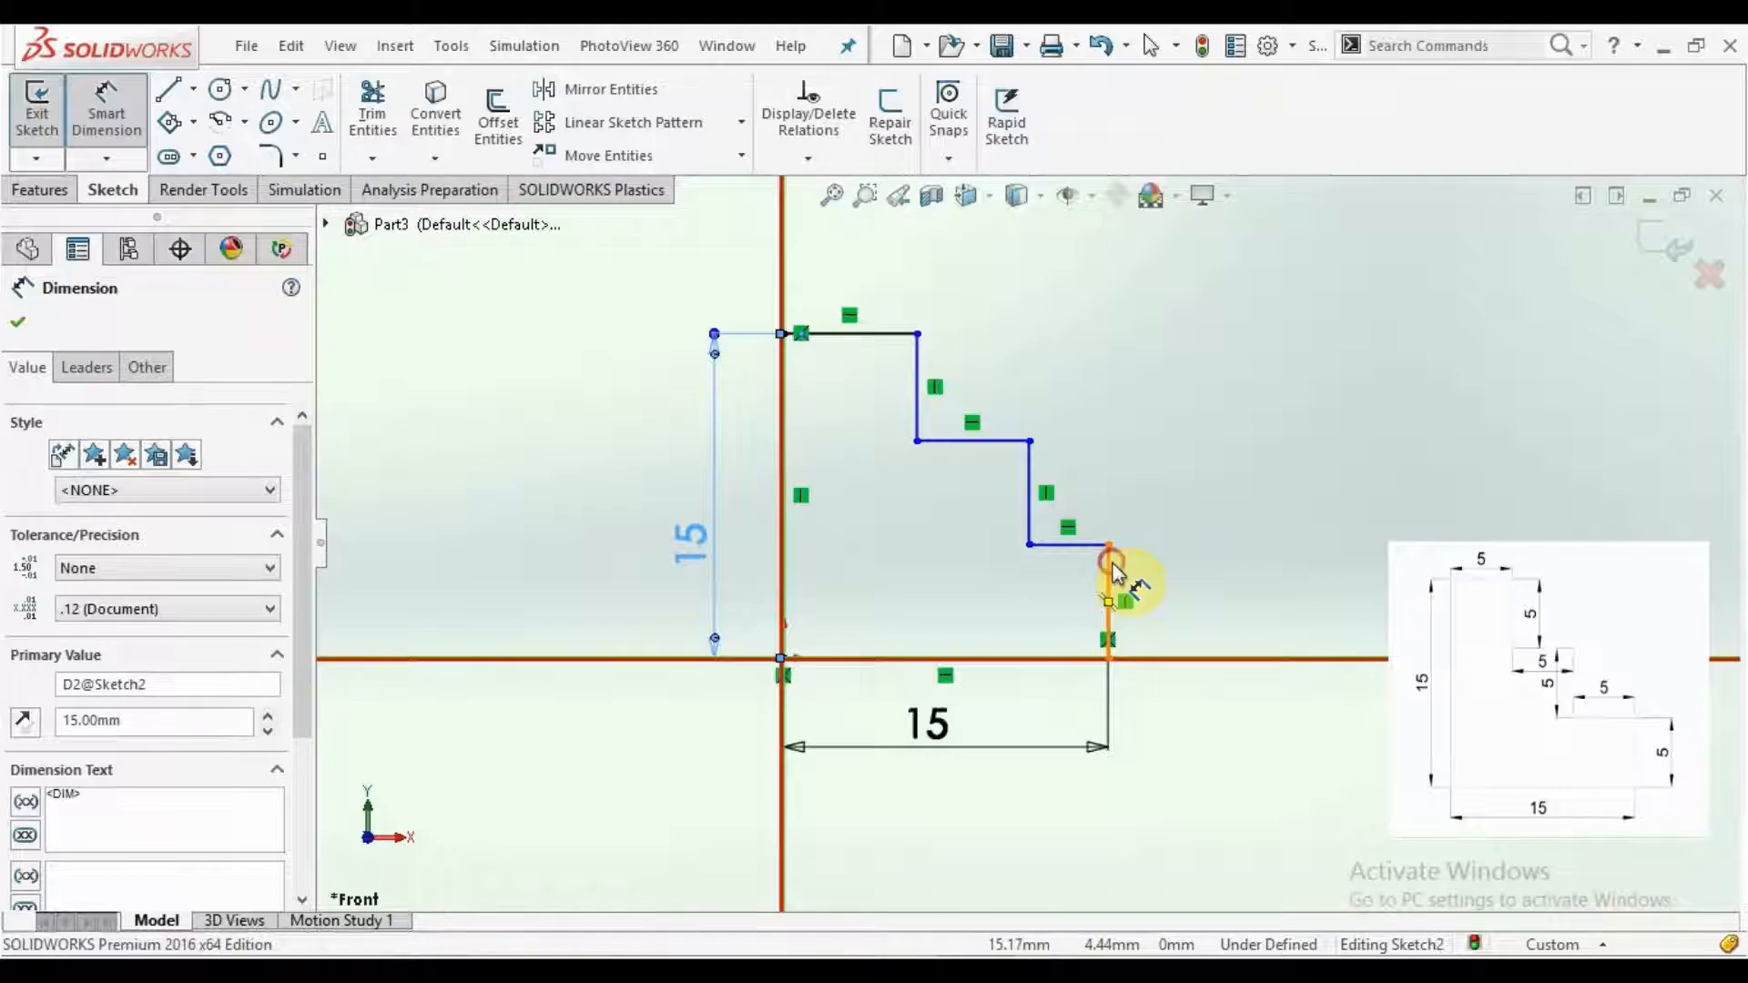
# Step: Dimension the short vertical edge at the end of the base and the uppermost horizontal edge at 5 mm each
pyautogui.click(1118, 576)
pyautogui.click(1172, 605)
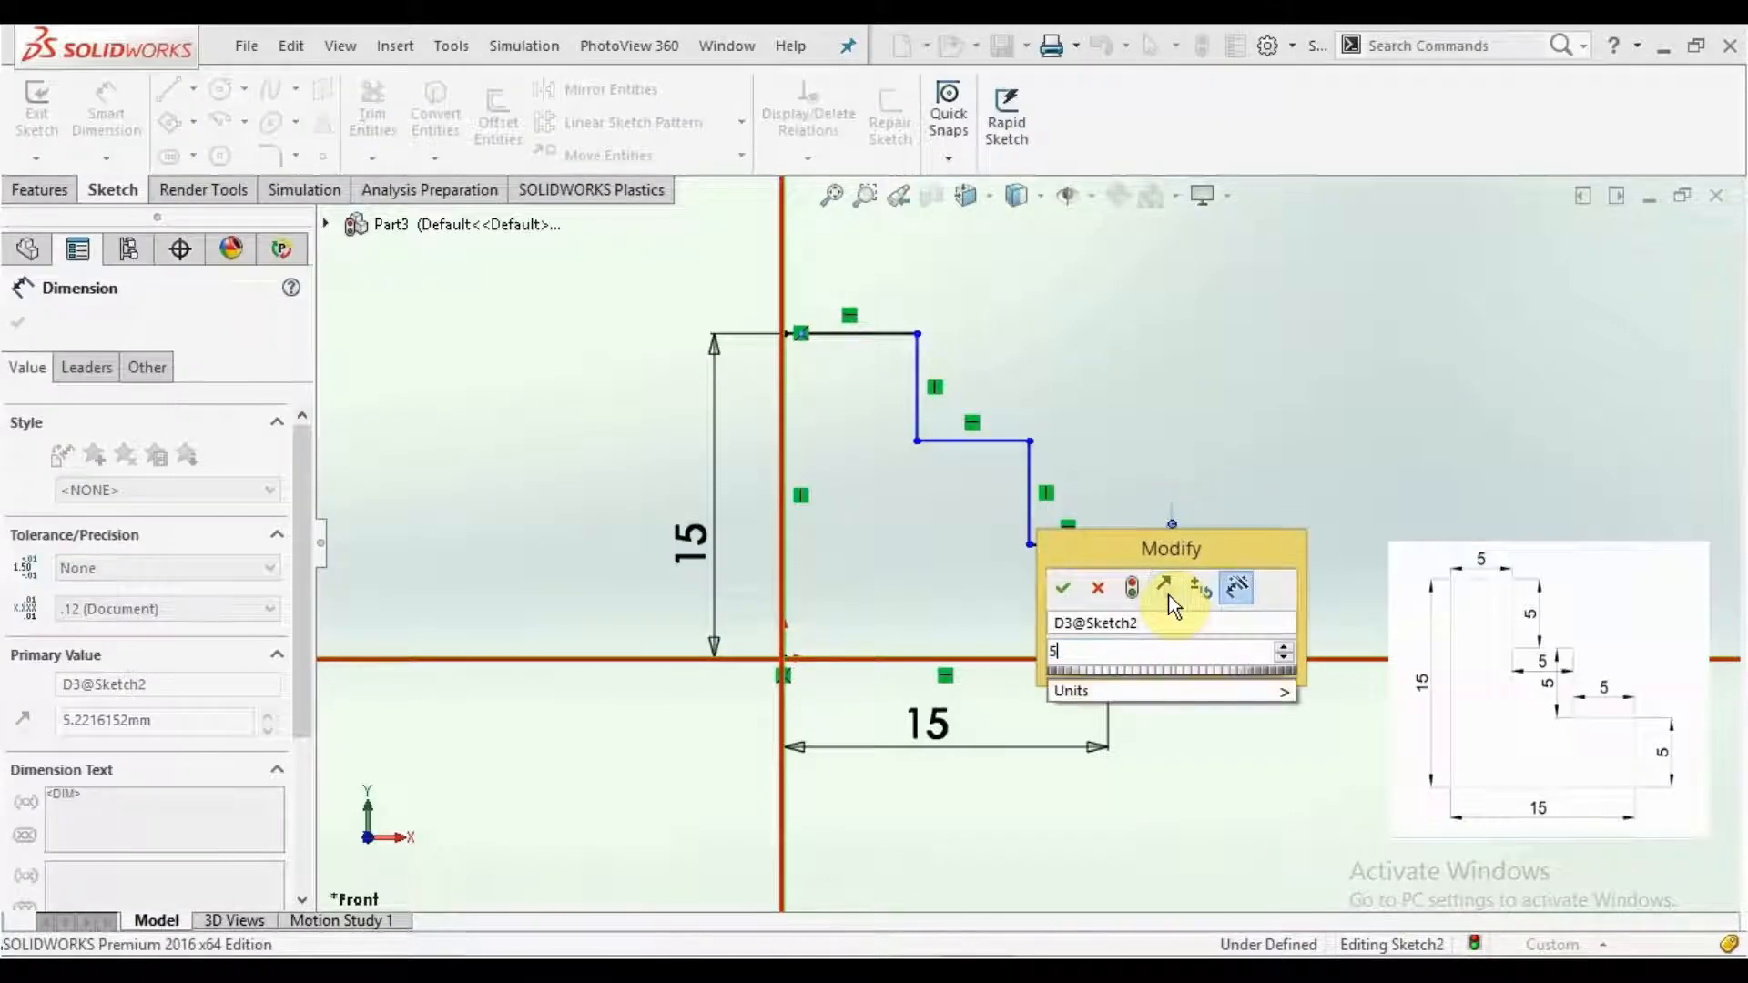
pyautogui.write('5')
pyautogui.press('Return')
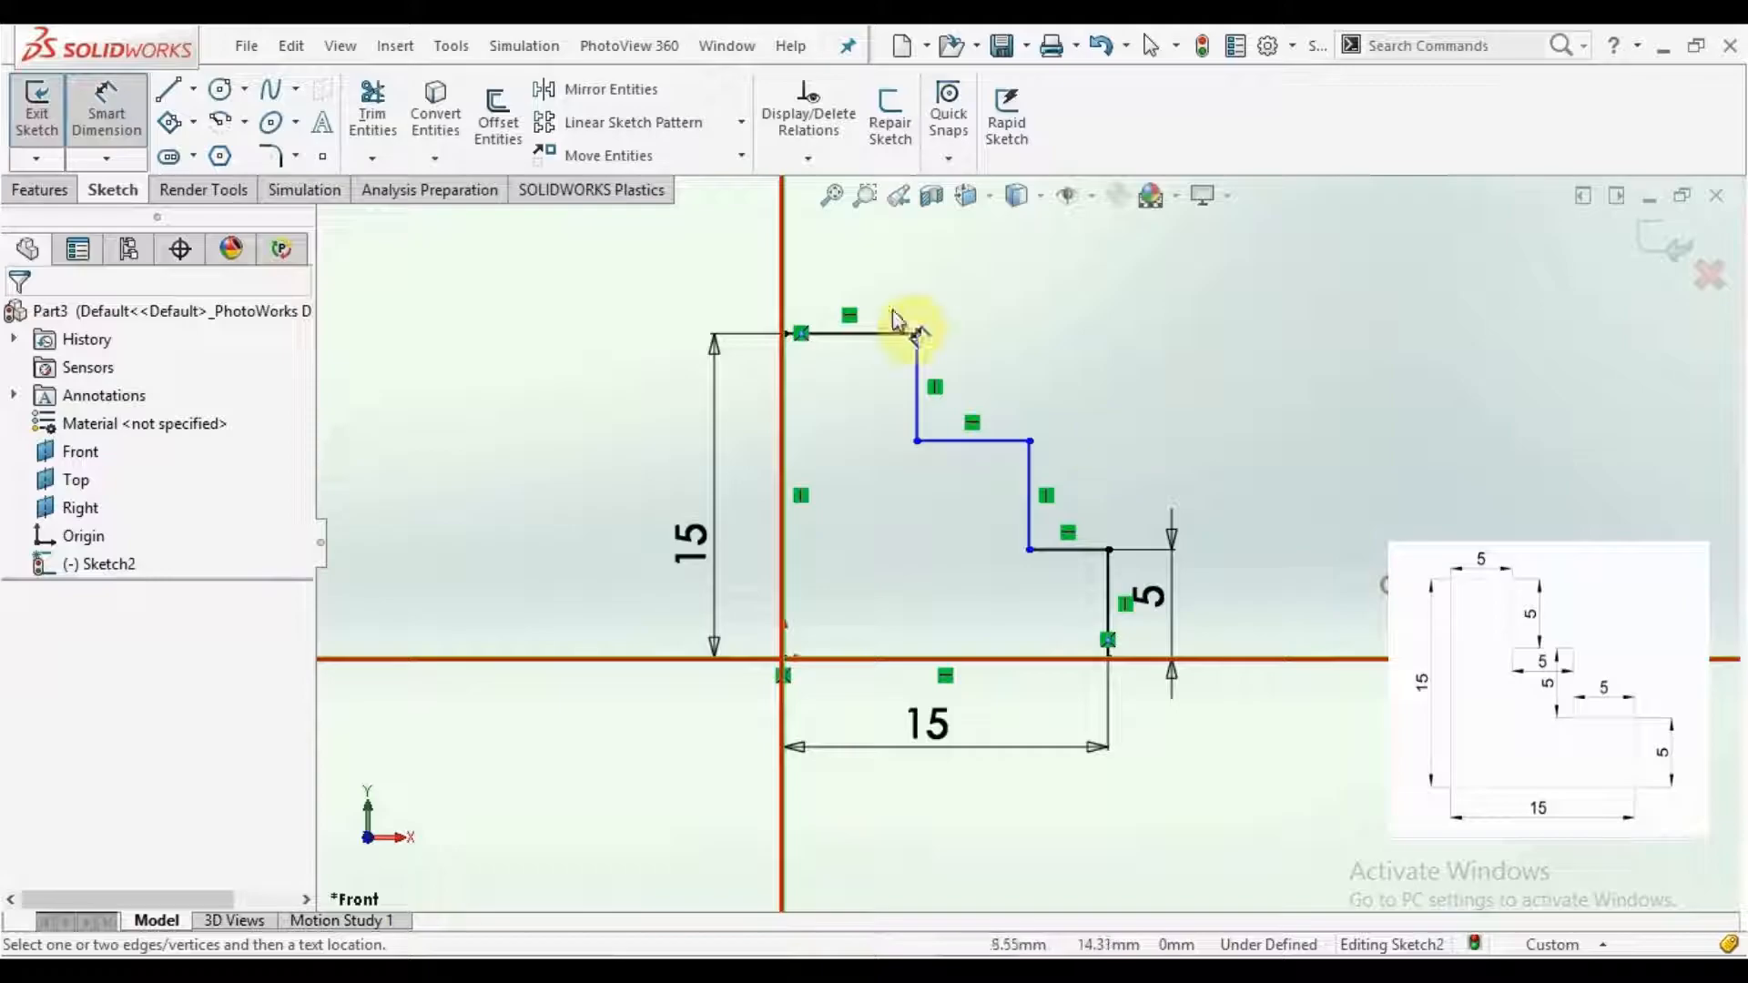
pyautogui.click(878, 335)
pyautogui.click(882, 279)
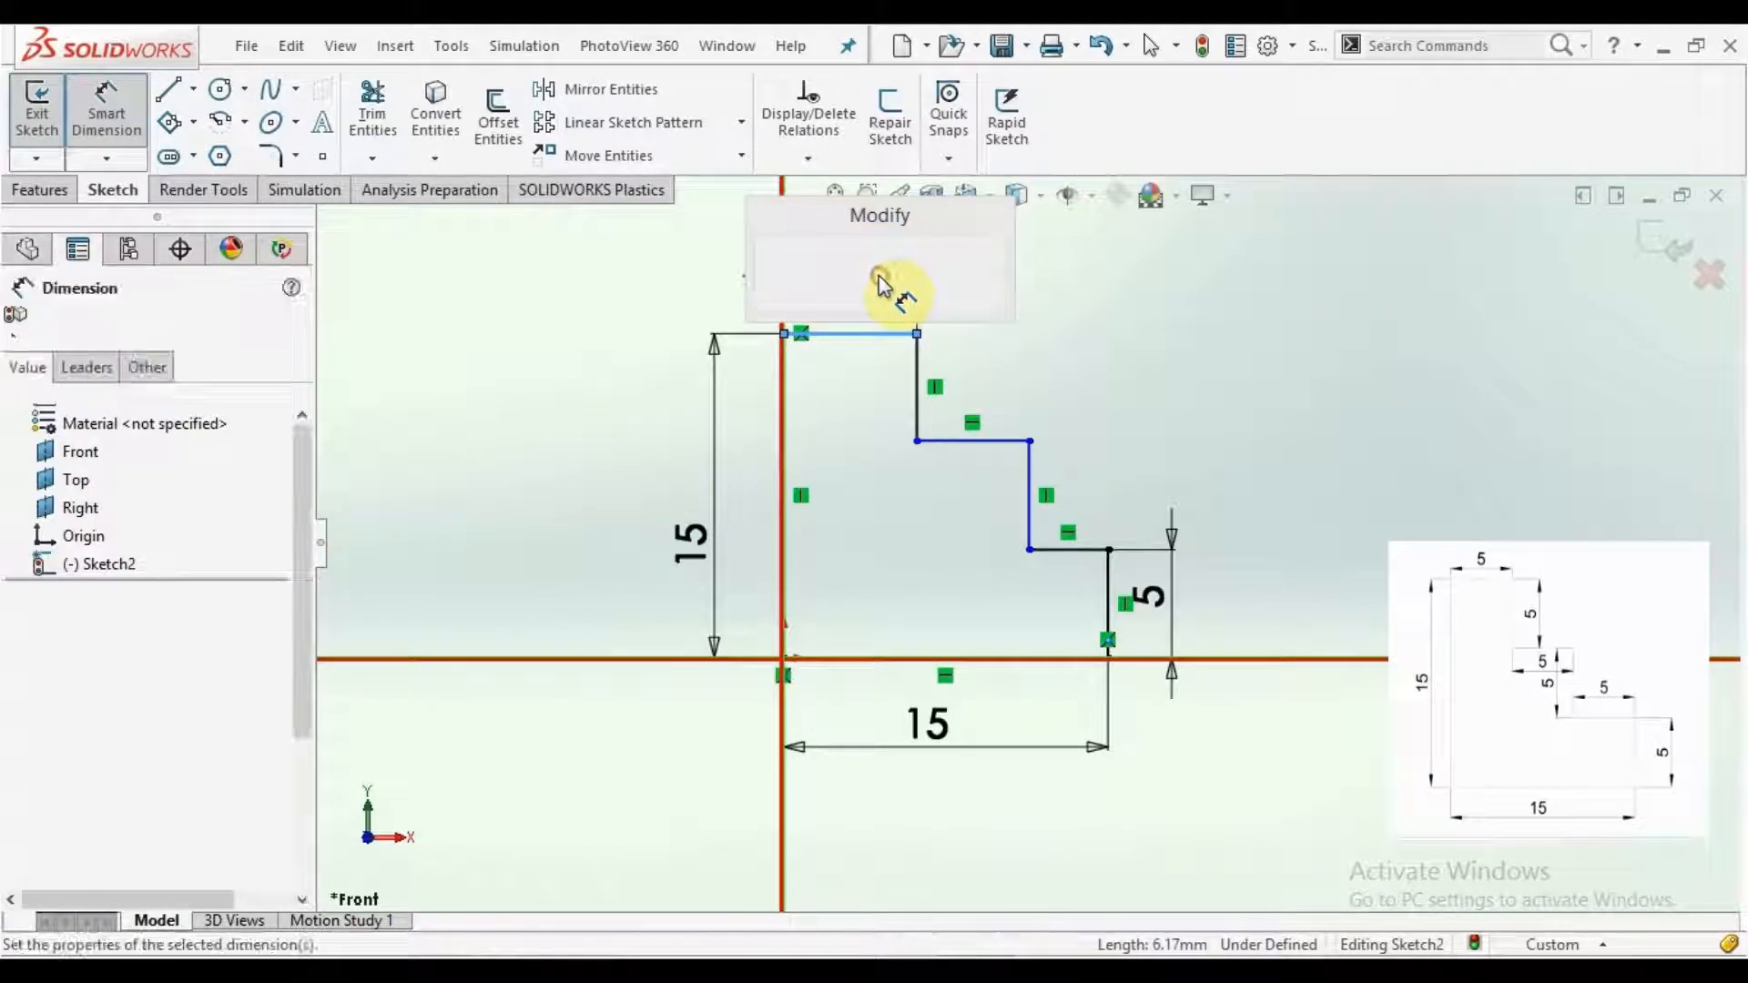
pyautogui.write('5')
pyautogui.press('Return')
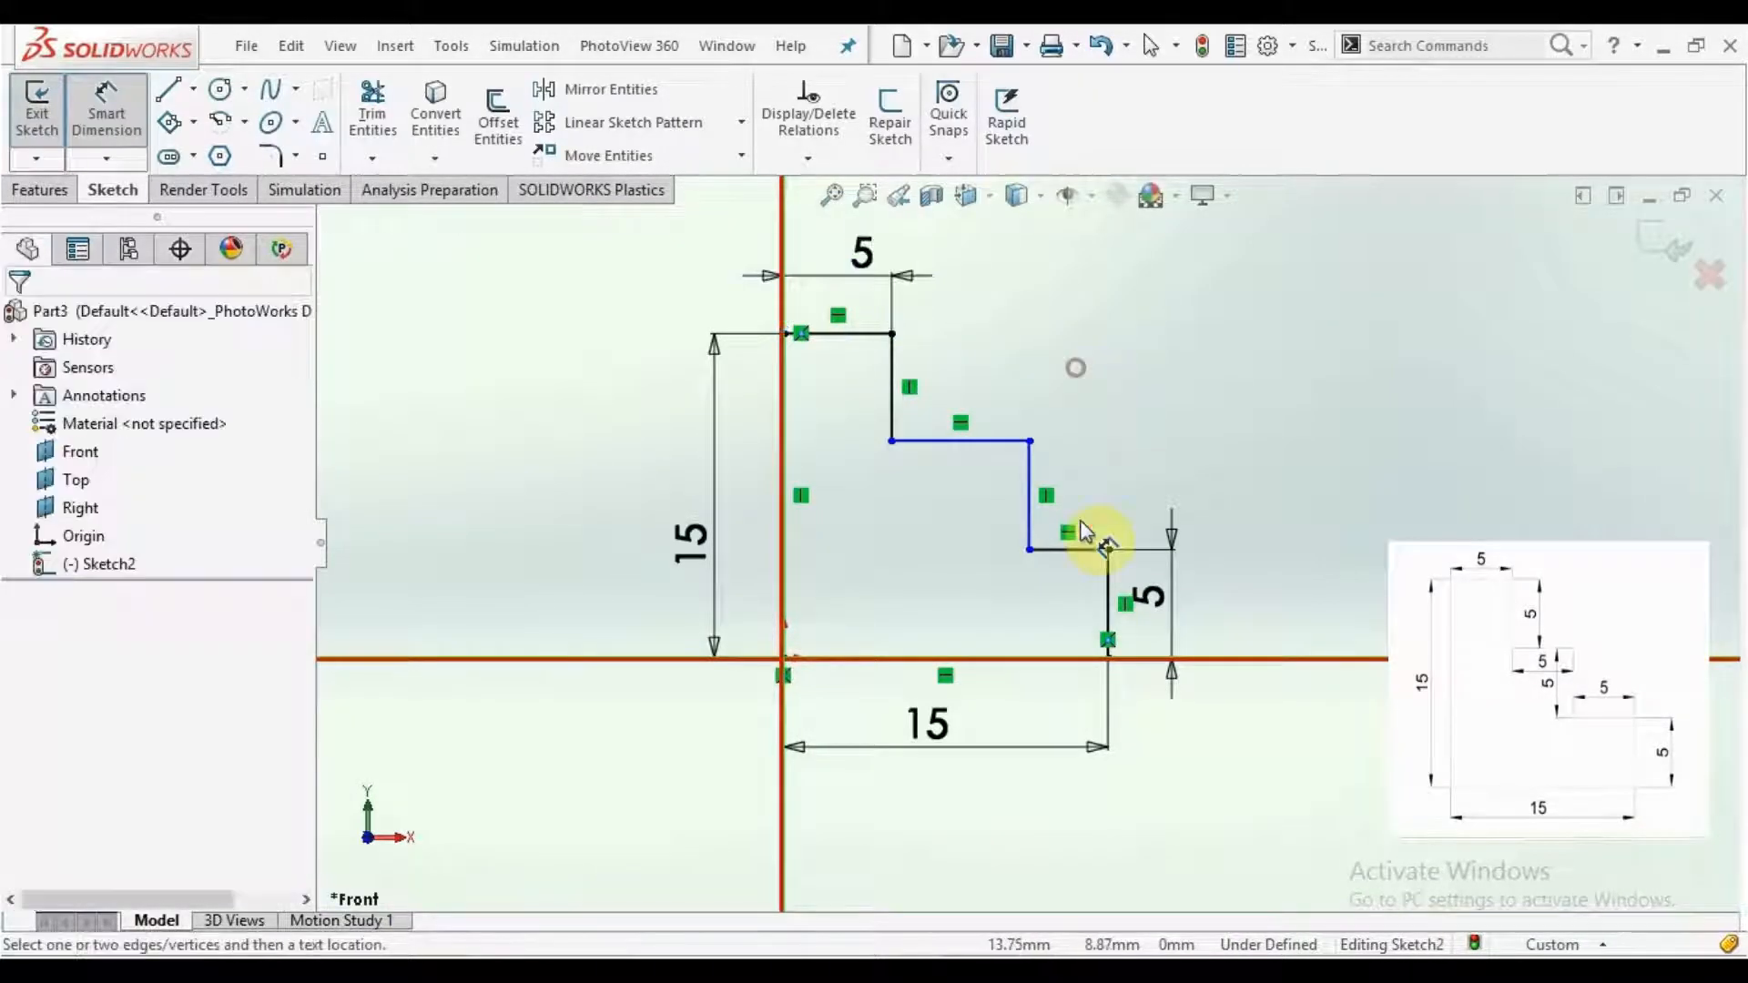
# Step: Dimension the horizontal edge of the lowest stair step at 5 mm
pyautogui.click(1089, 549)
pyautogui.click(1093, 509)
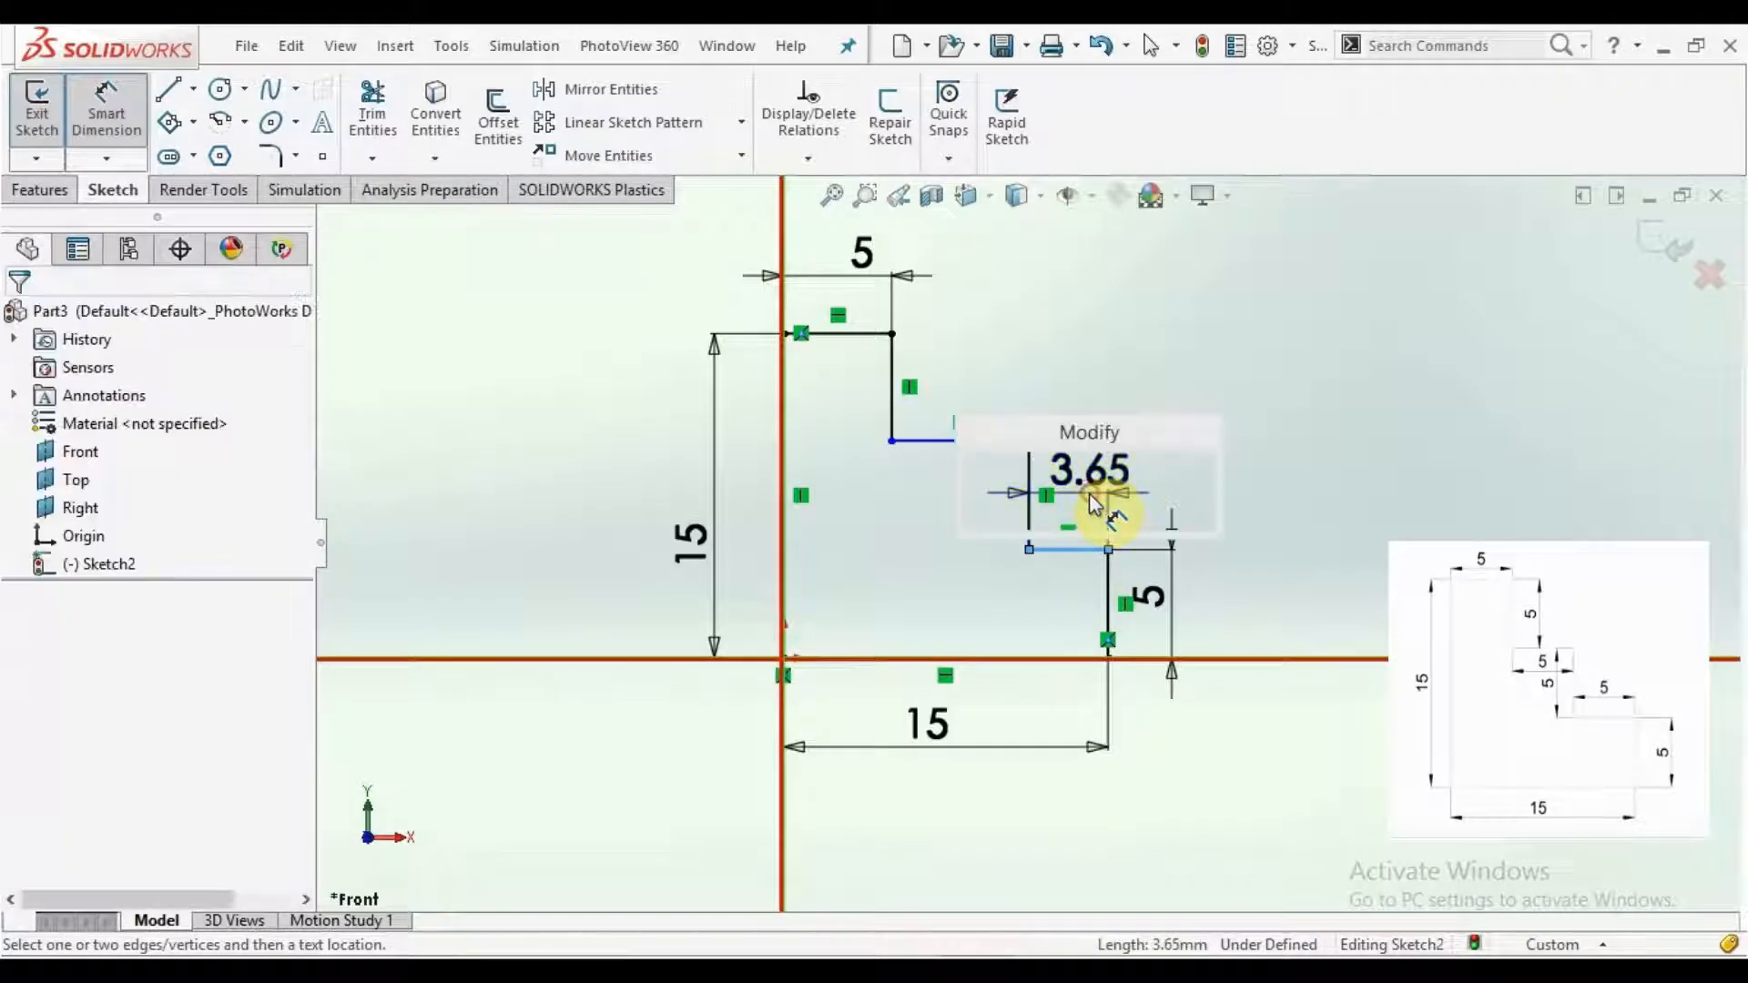
pyautogui.write('5')
pyautogui.press('Return')
# Step: Add a dimension to the middle horizontal edge of the stairs and make it driven
pyautogui.click(888, 497)
pyautogui.click(973, 437)
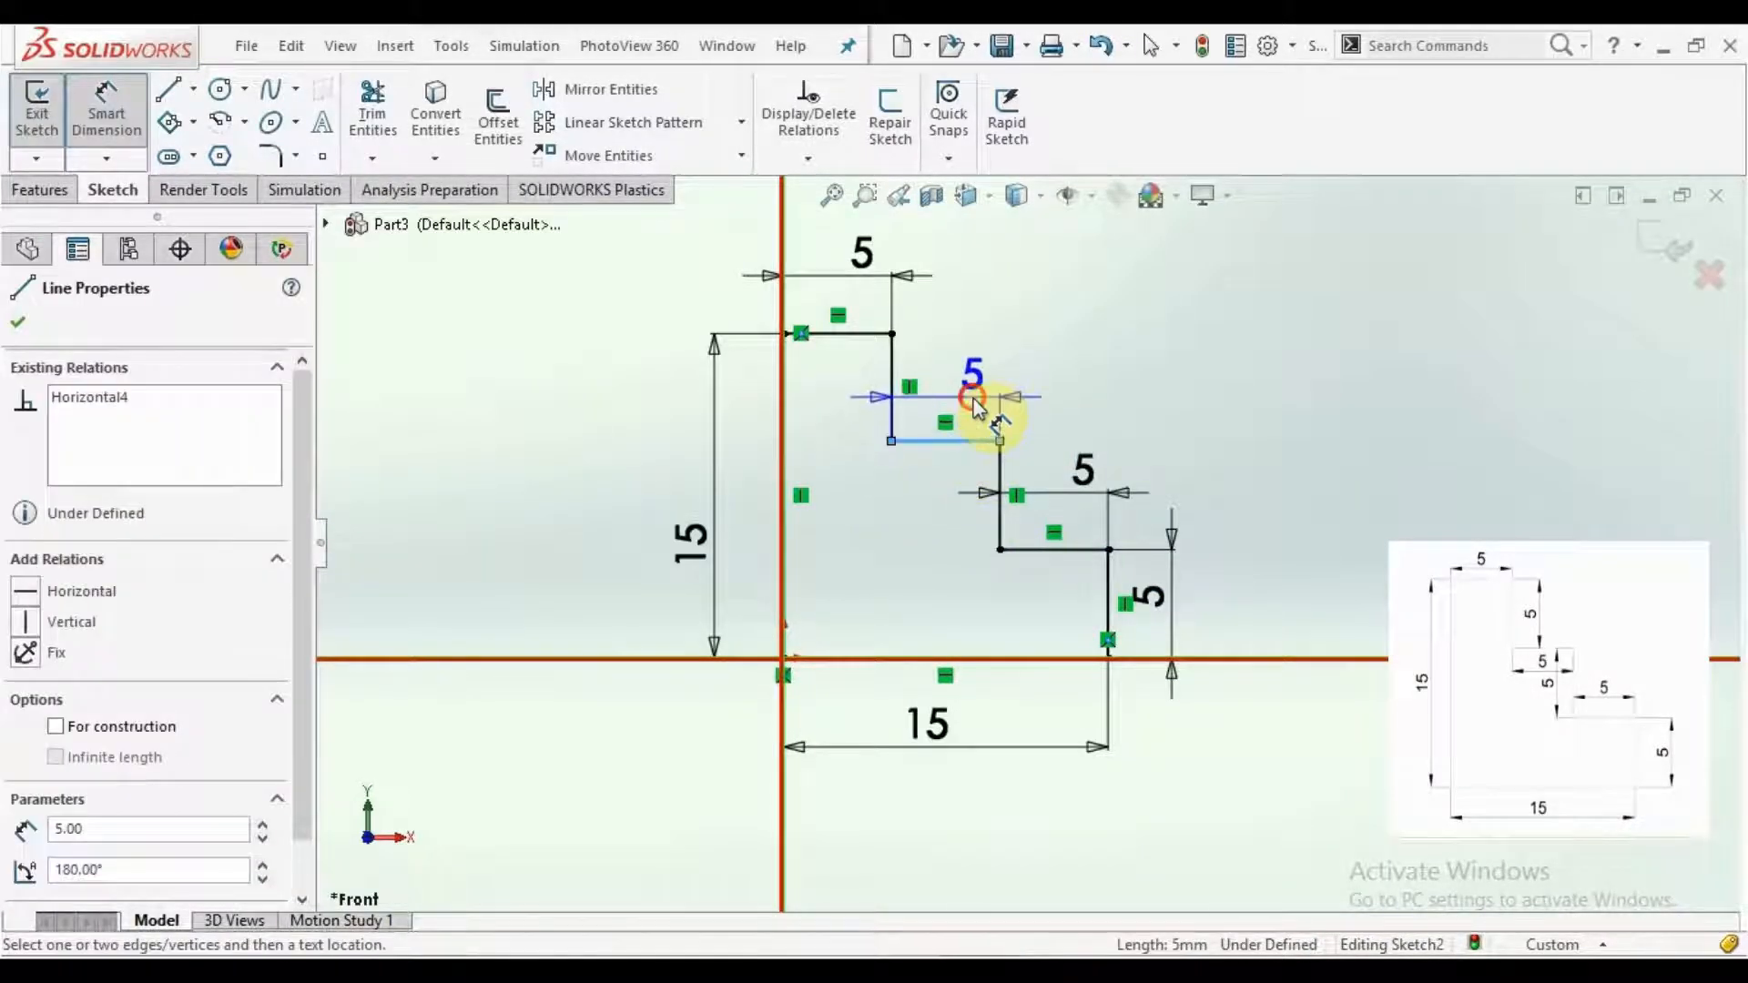
pyautogui.click(979, 405)
pyautogui.moveTo(952, 301); pyautogui.dragTo(494, 456)
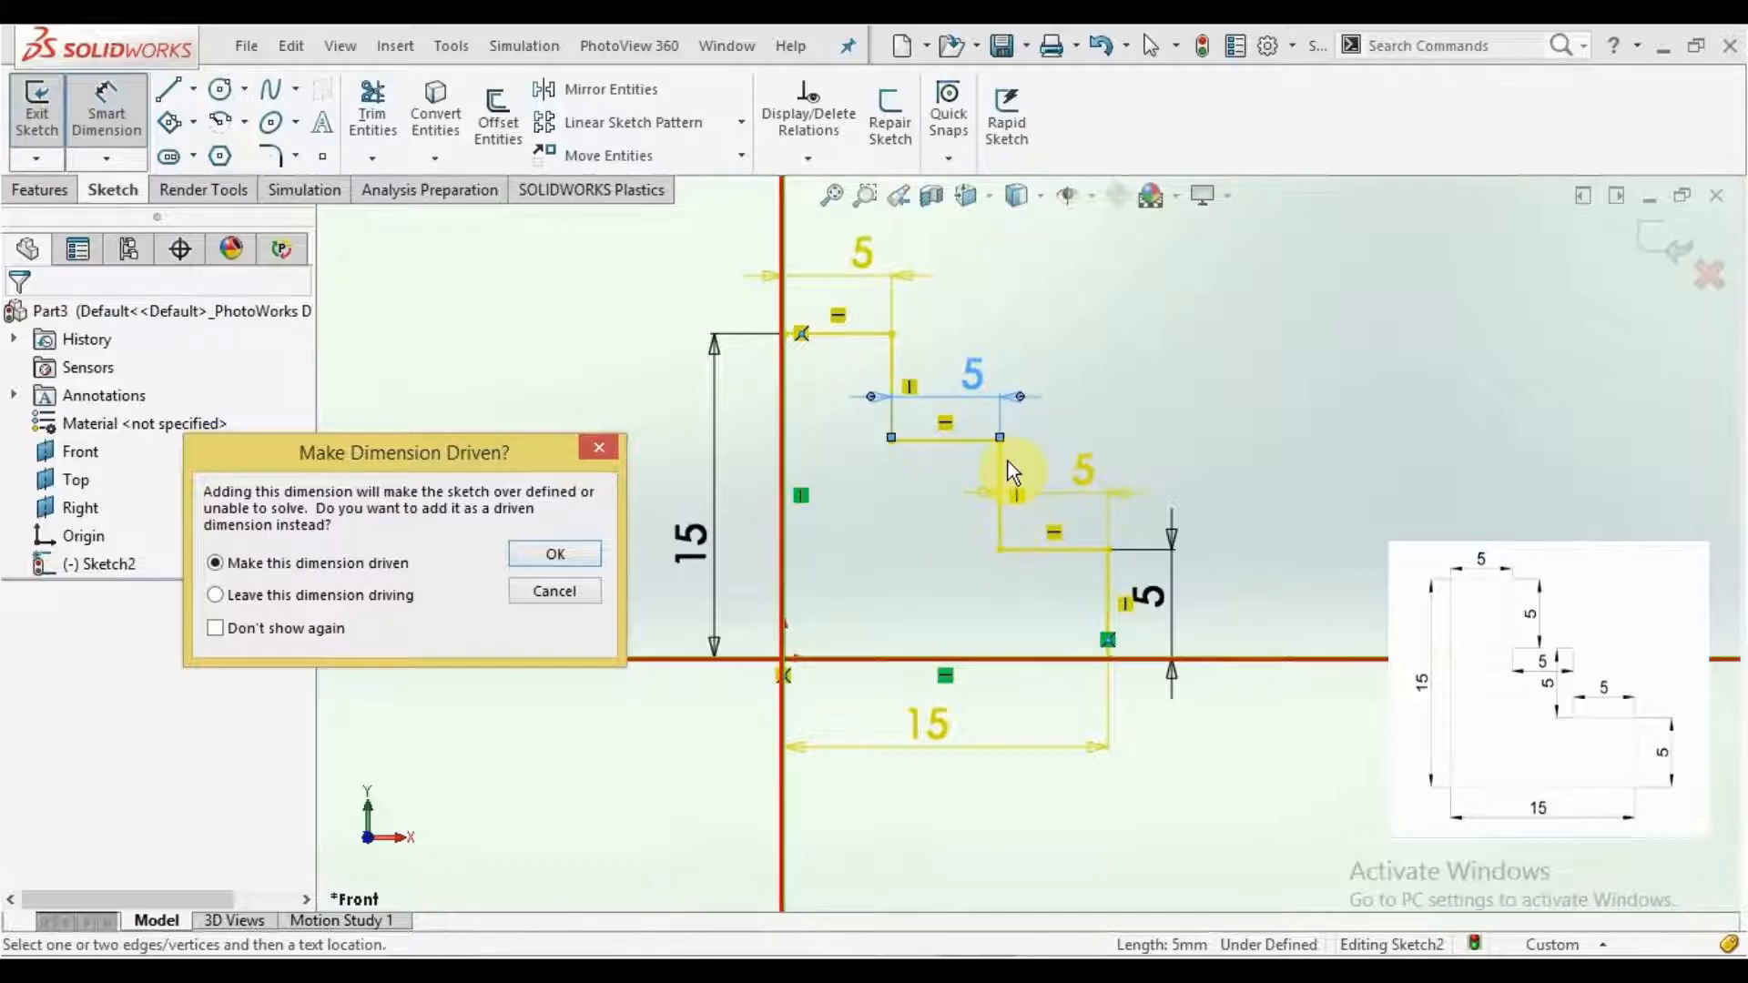
pyautogui.click(530, 562)
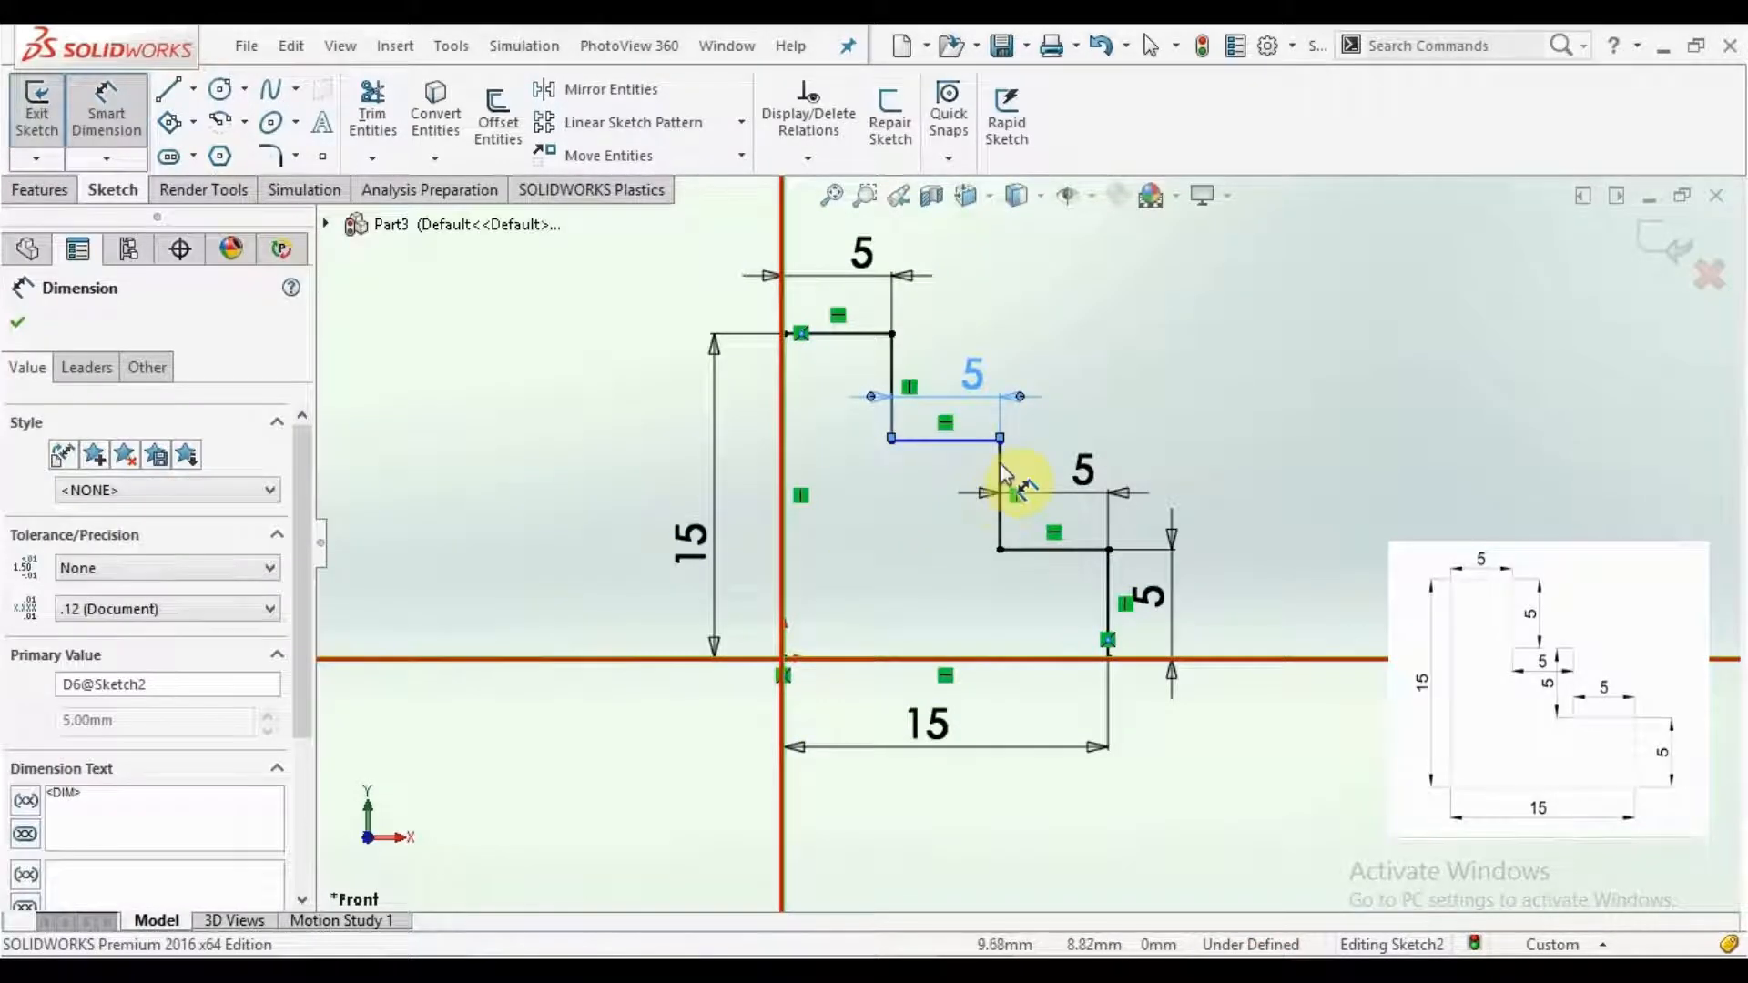
# Step: Dimension the middle vertical edge of the stairs at 5 mm
pyautogui.click(1001, 467)
pyautogui.click(1046, 461)
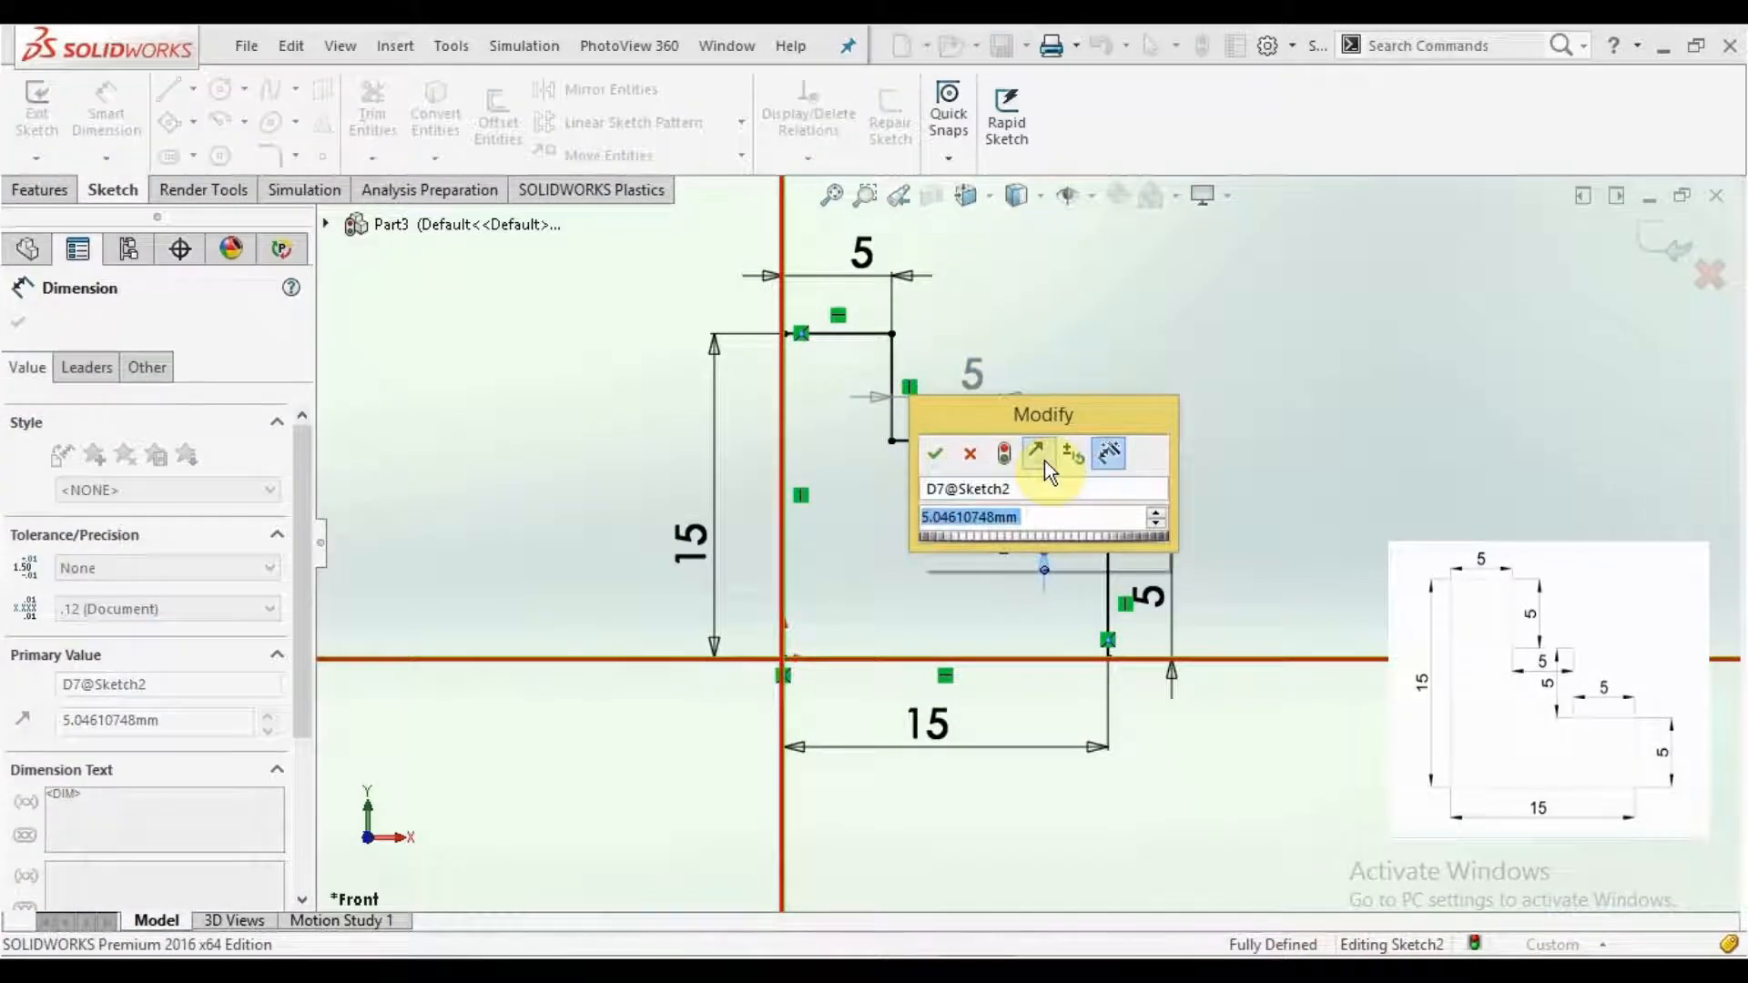
pyautogui.write('5')
pyautogui.press('Return')
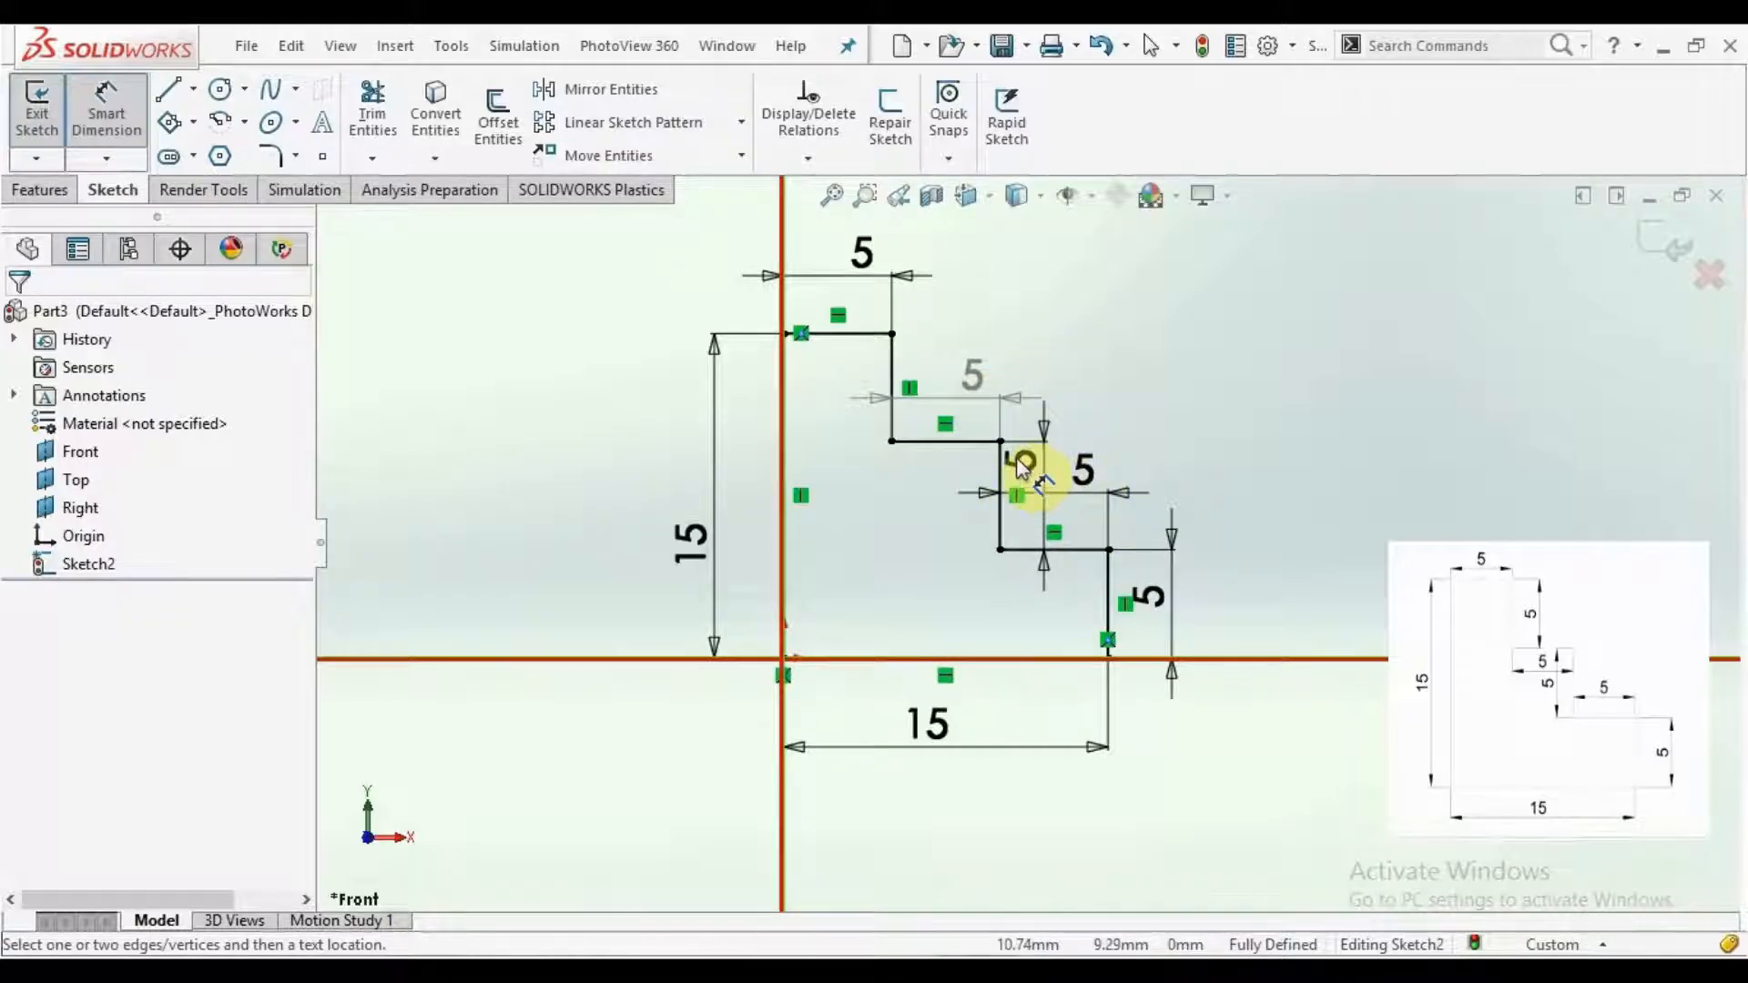
# Step: Move the driven dimension of the middle horizontal edge higher and remove it from the sketch
pyautogui.moveTo(984, 383); pyautogui.dragTo(993, 345)
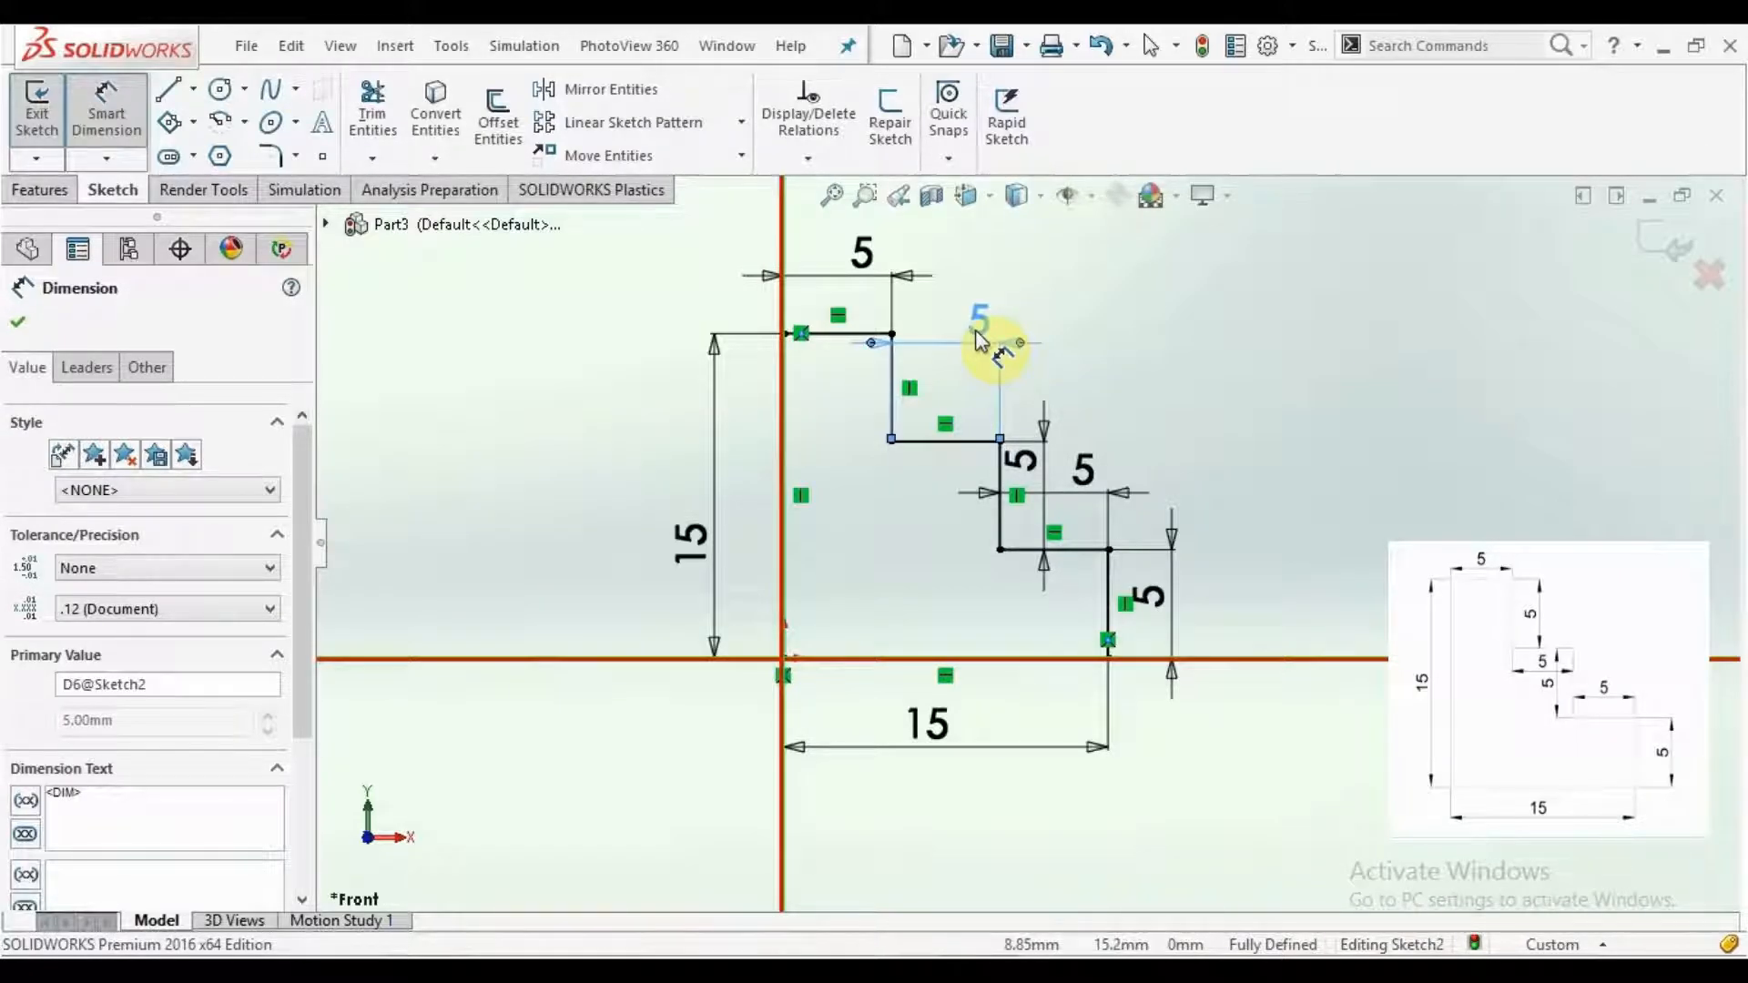
pyautogui.press('Escape')
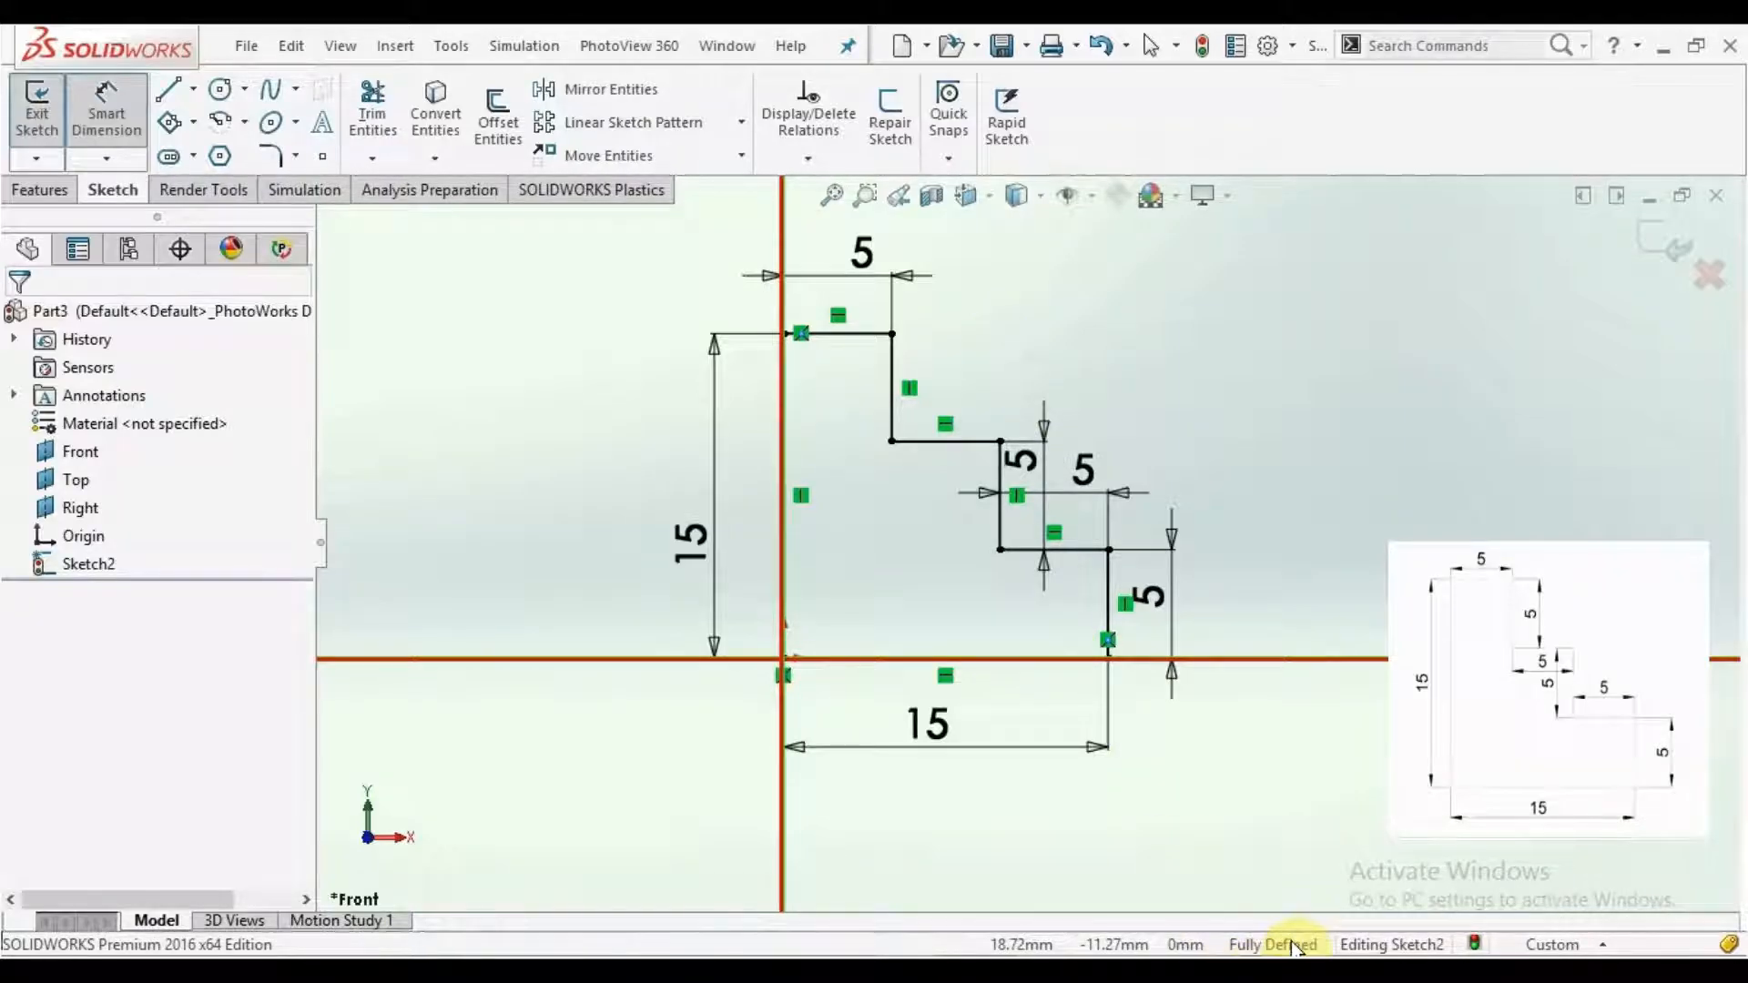
pyautogui.click(832, 197)
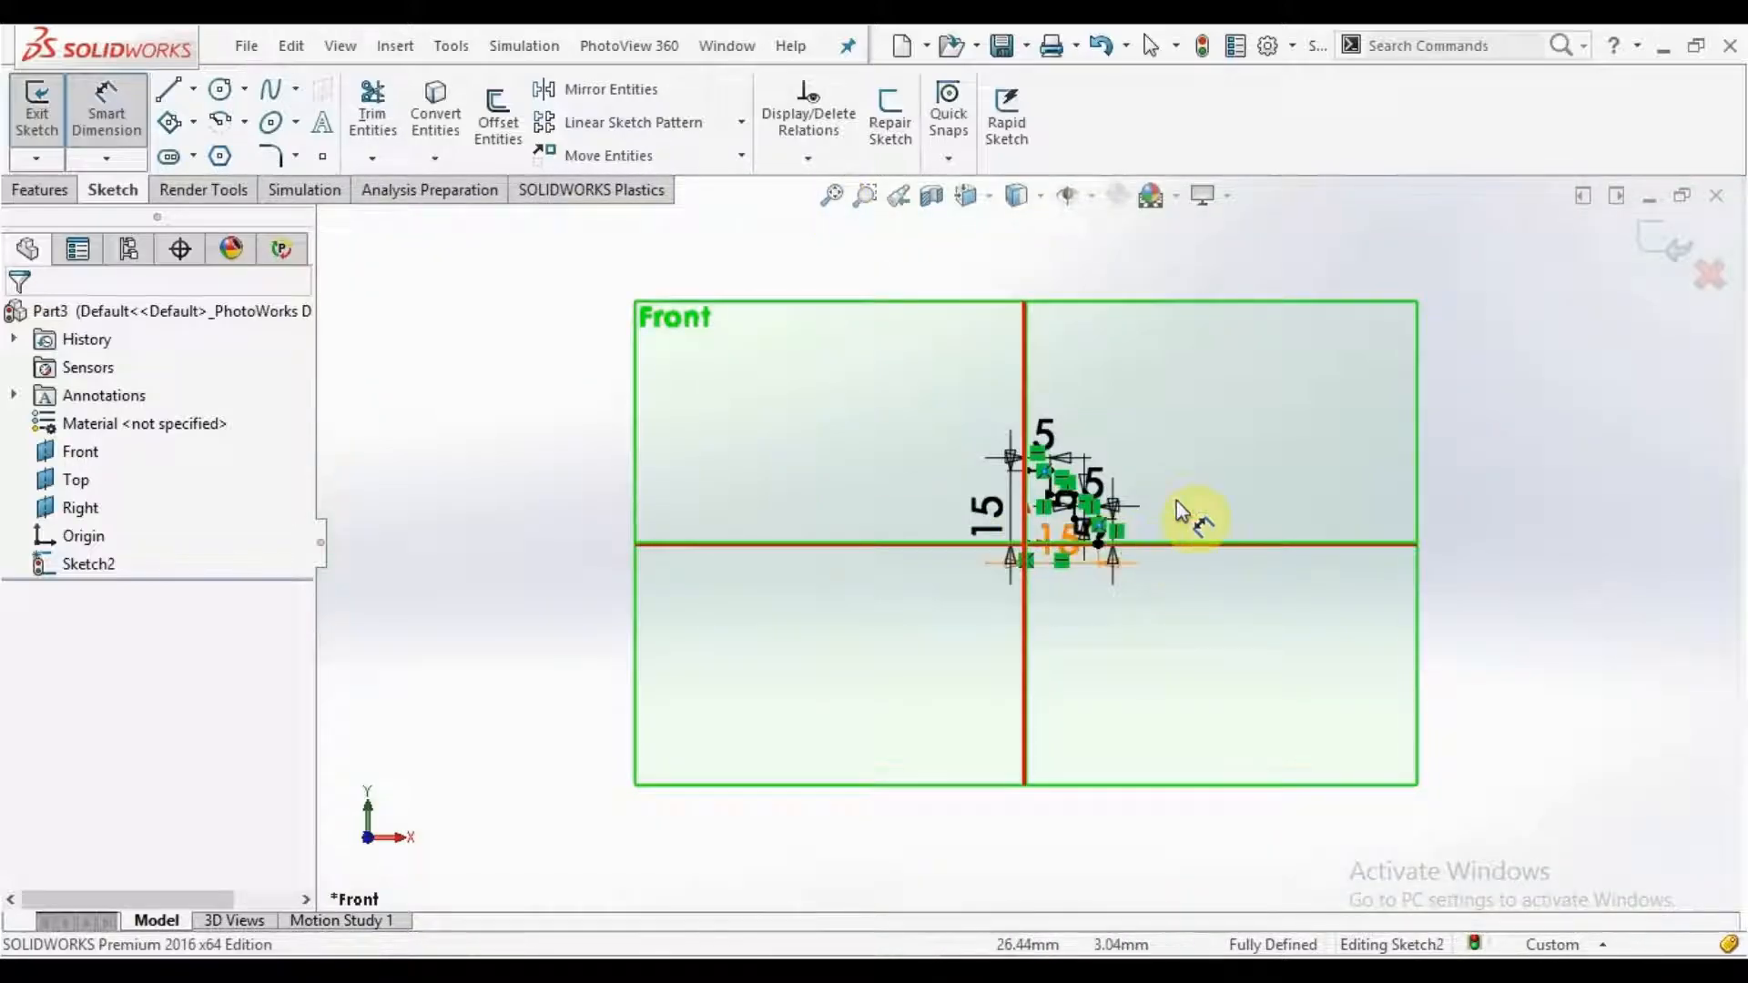
pyautogui.scroll(1, 1099, 512)
pyautogui.scroll(3, 1100, 512)
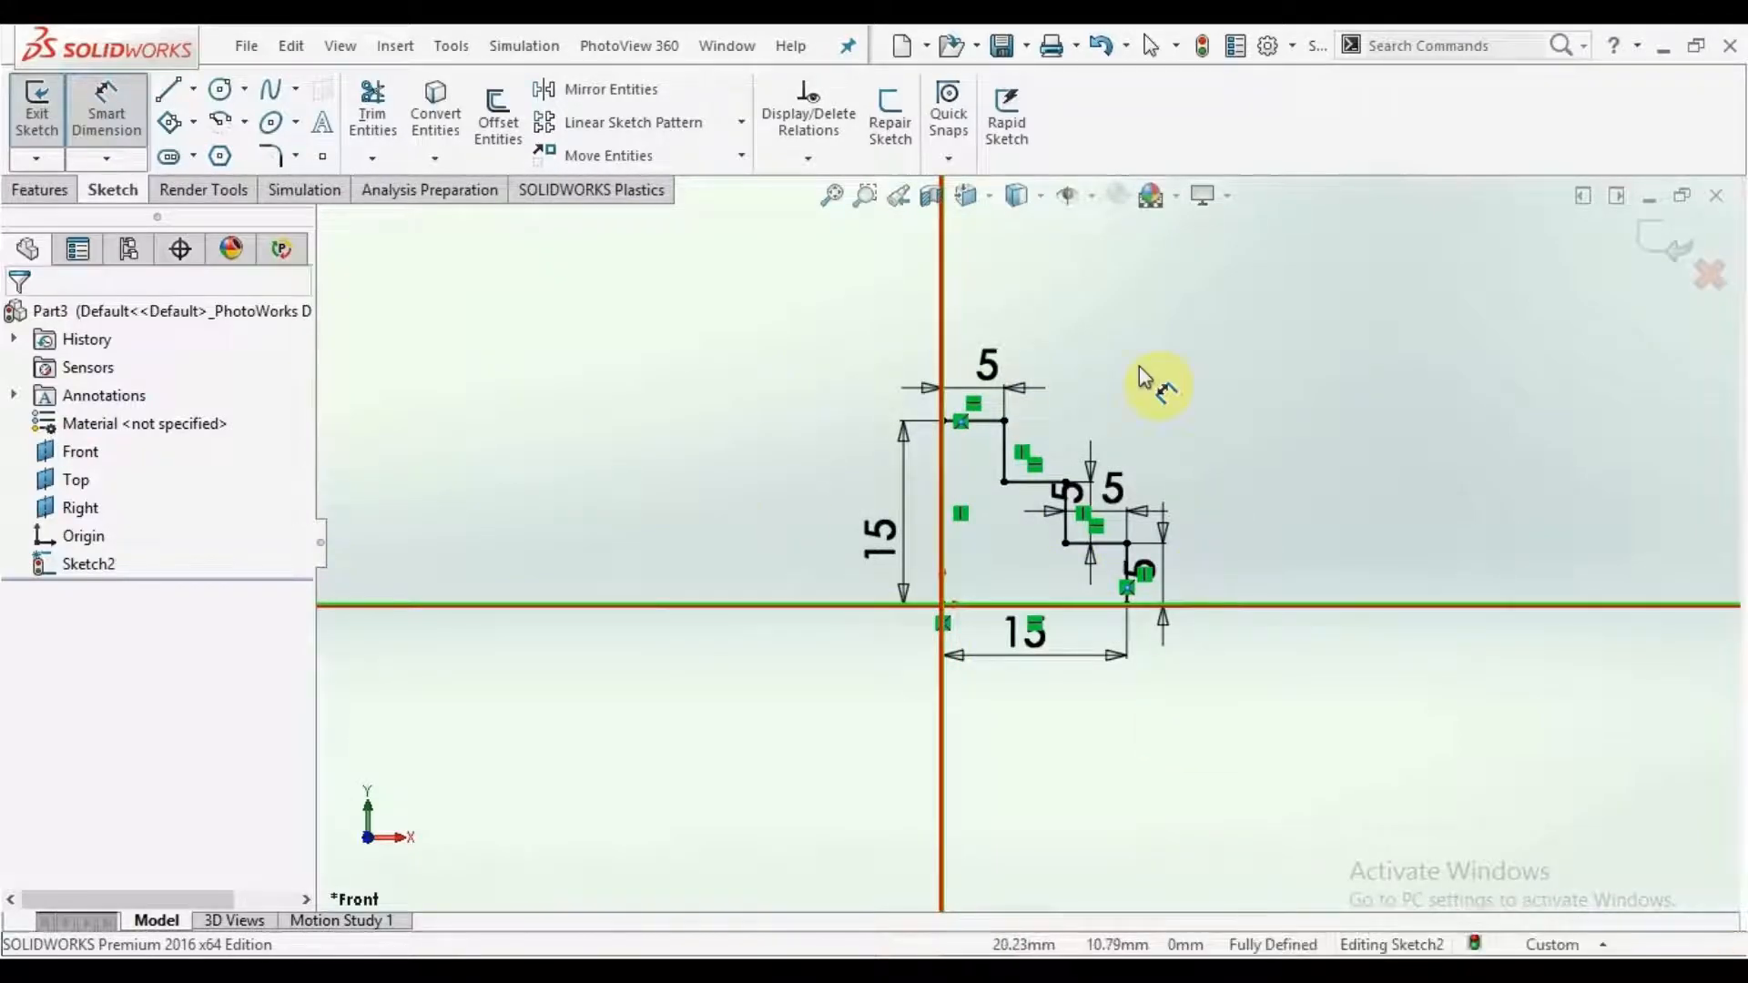
pyautogui.click(829, 195)
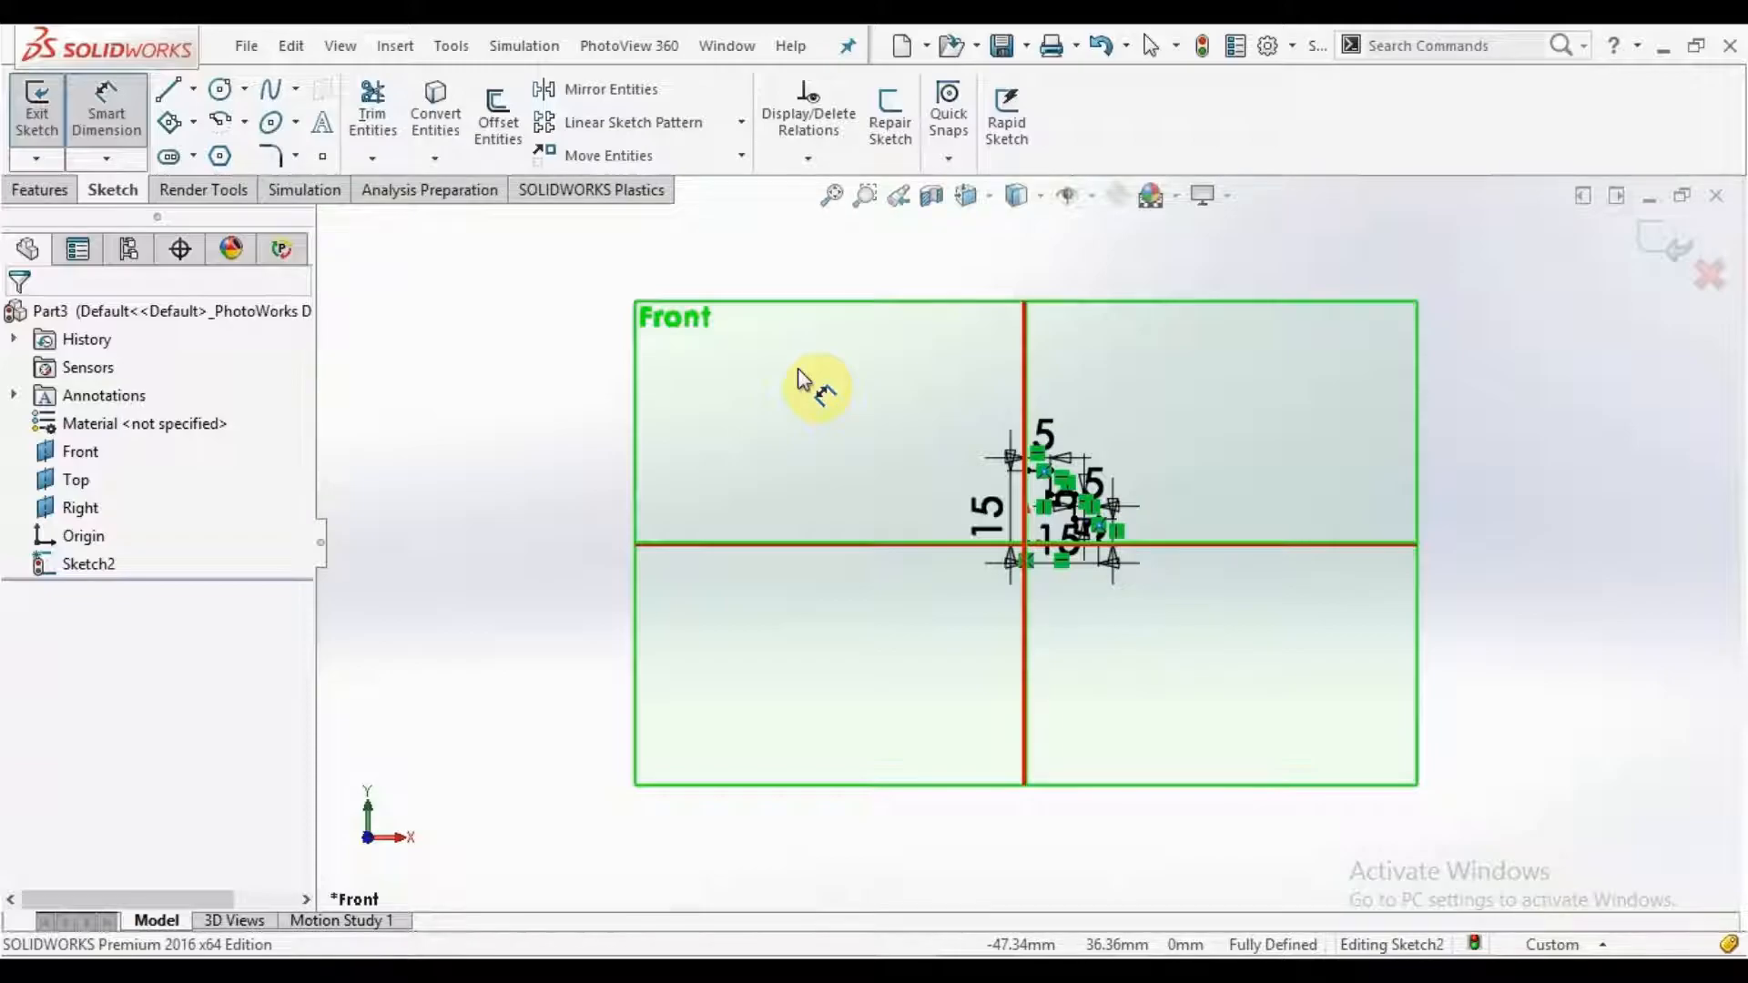